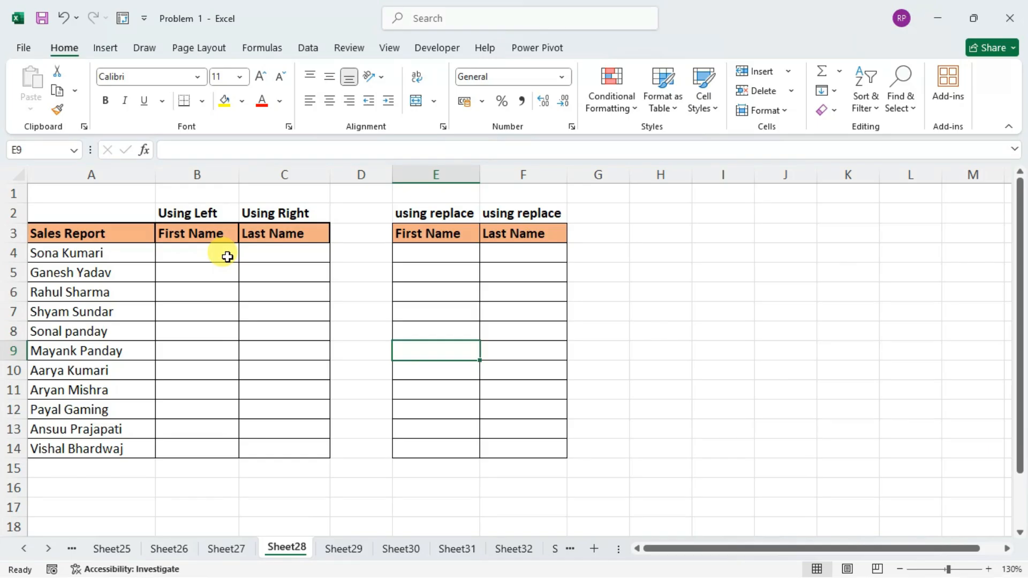
left_click(202, 248)
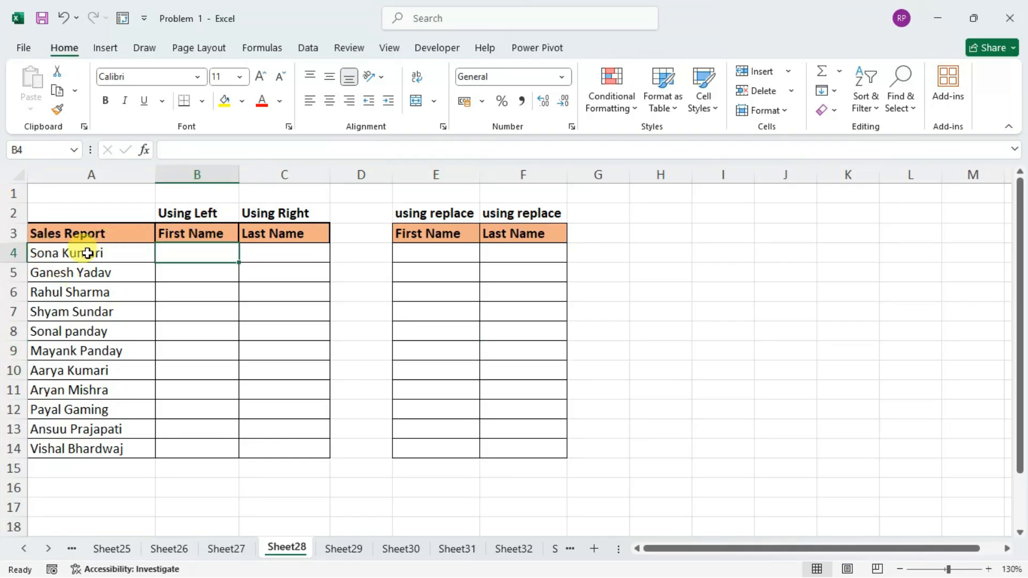
left_click_drag(80, 250, 117, 444)
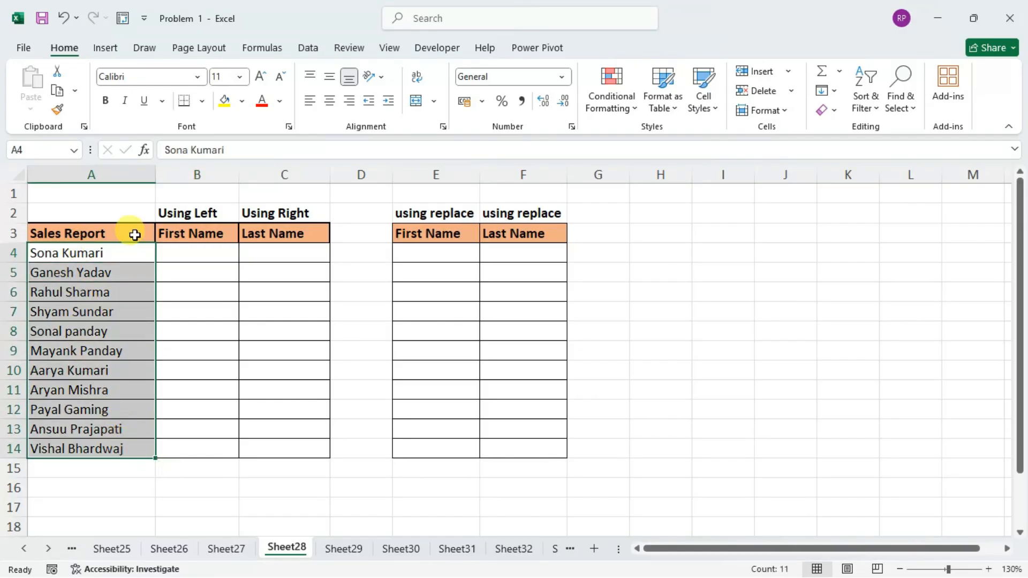
left_click(266, 249)
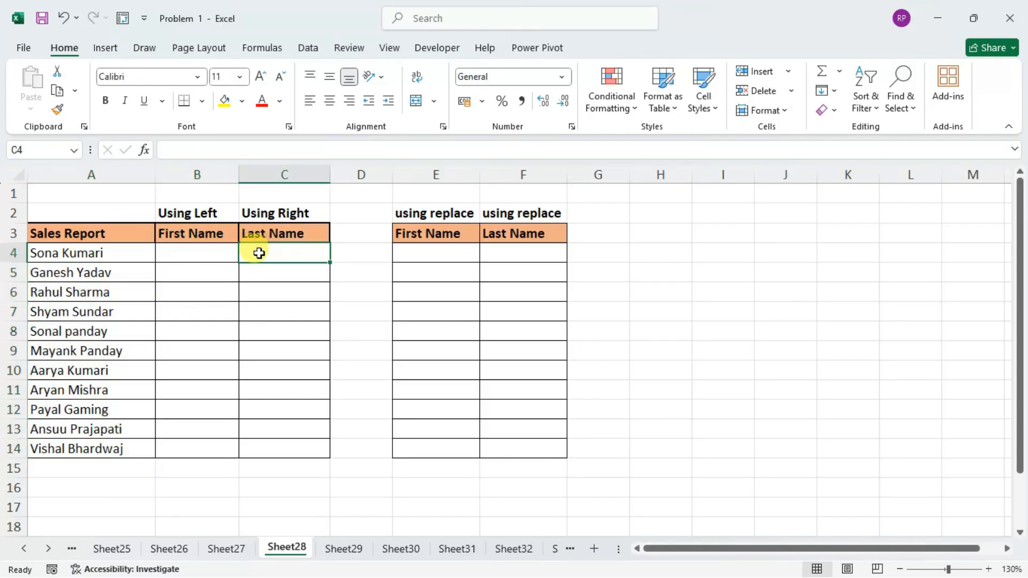
left_click(208, 254)
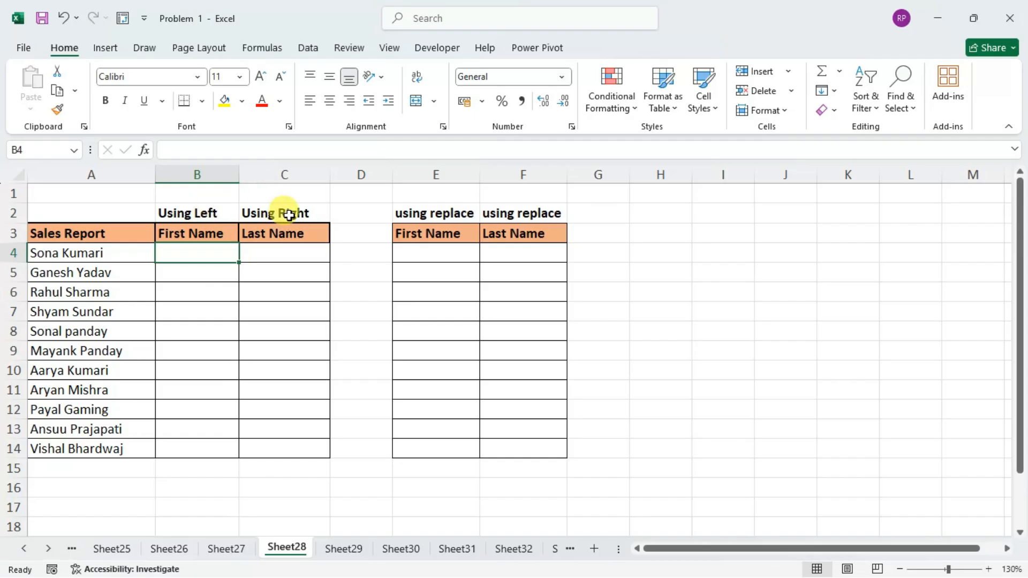
left_click(412, 249)
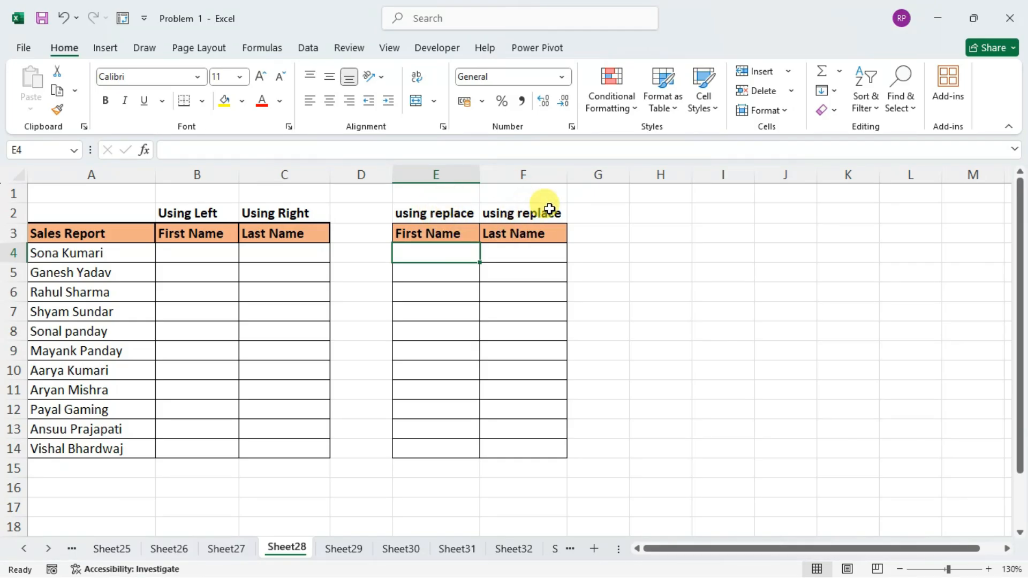
Begin a LEFT formula in cell B4 with A4 as its text argument.
left_click(218, 255)
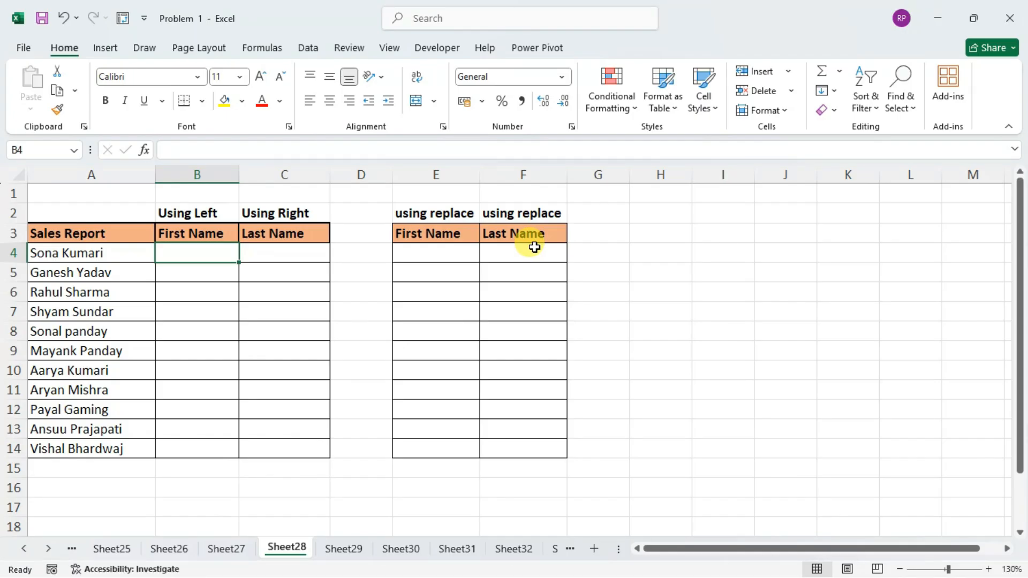
type("=l")
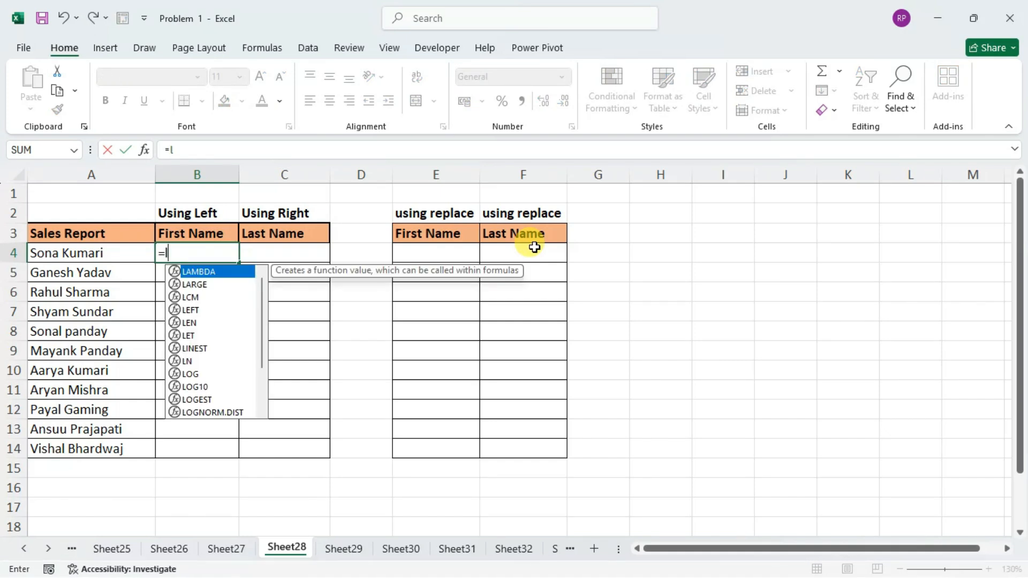
type("eft")
key("Tab")
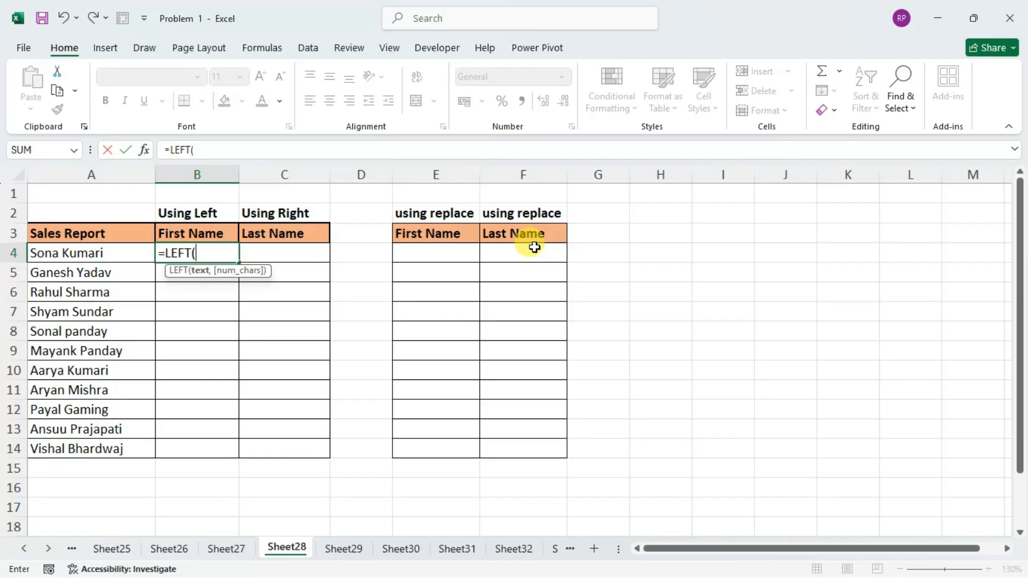
key("Left")
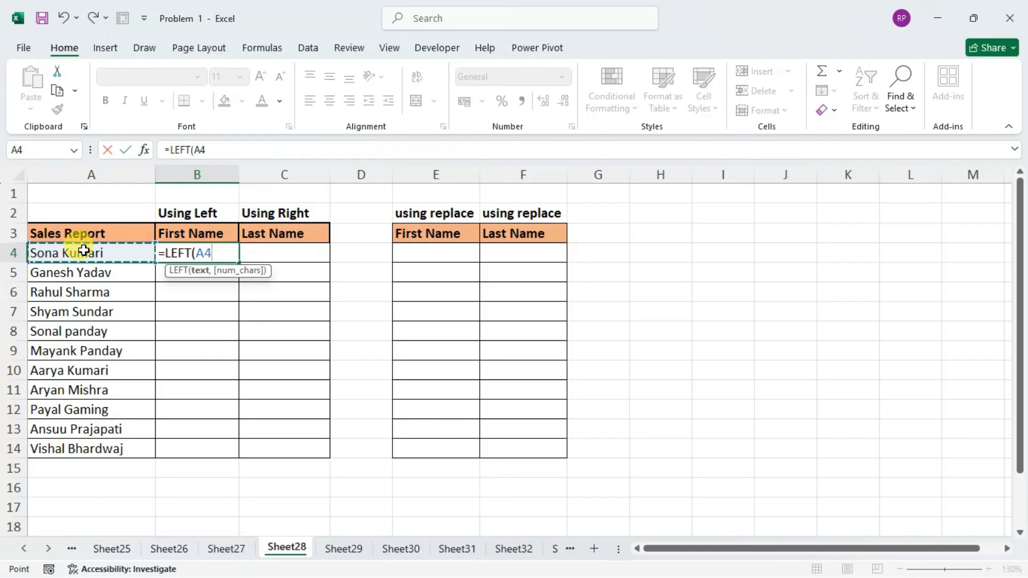
type(",")
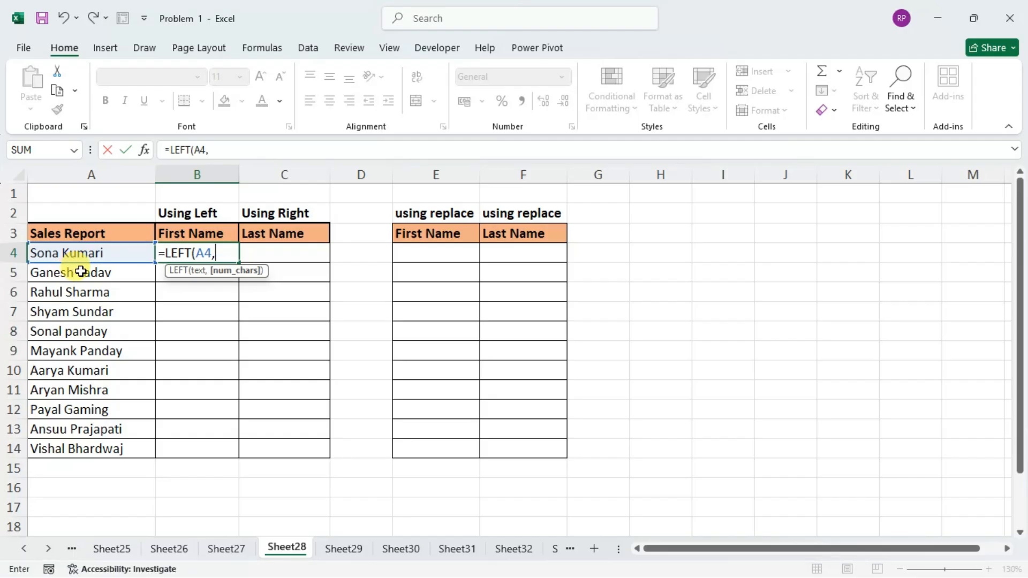
Complete the B4 formula with FIND(" ",A4) as the number of characters, giving =LEFT(A4,FIND(" ",A4)).
type("find")
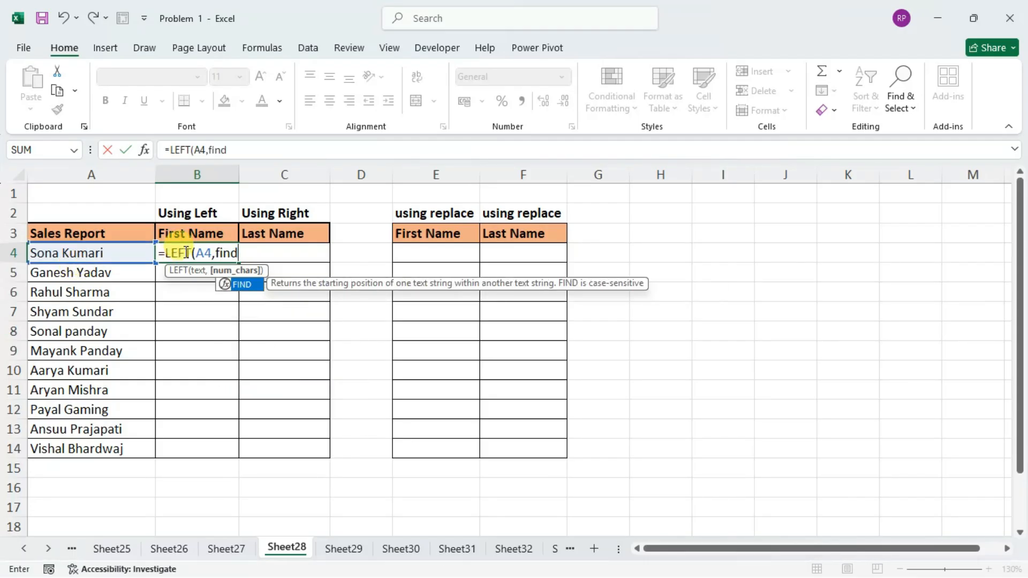
key("Tab")
type("\" \"")
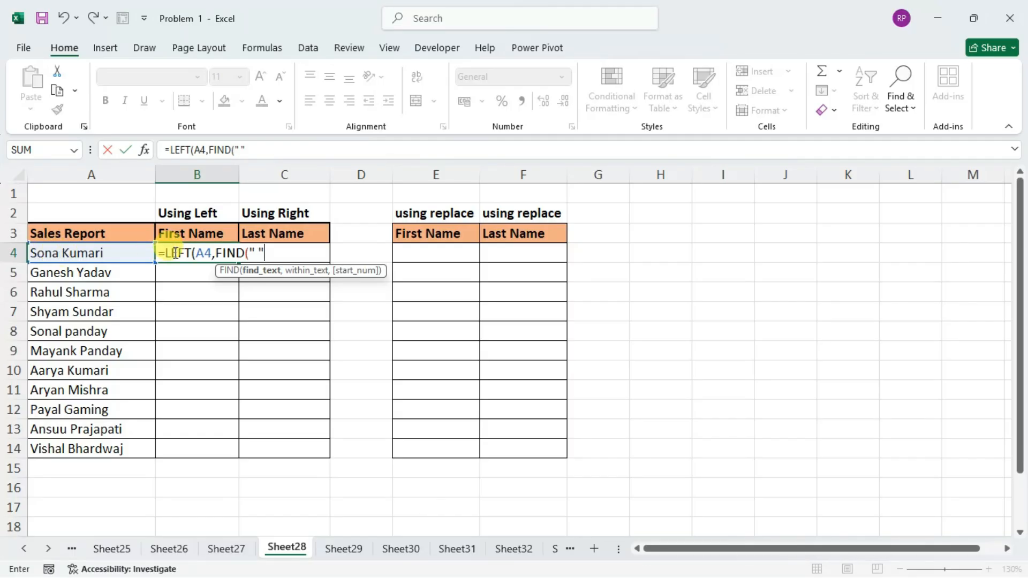
left_click(262, 252)
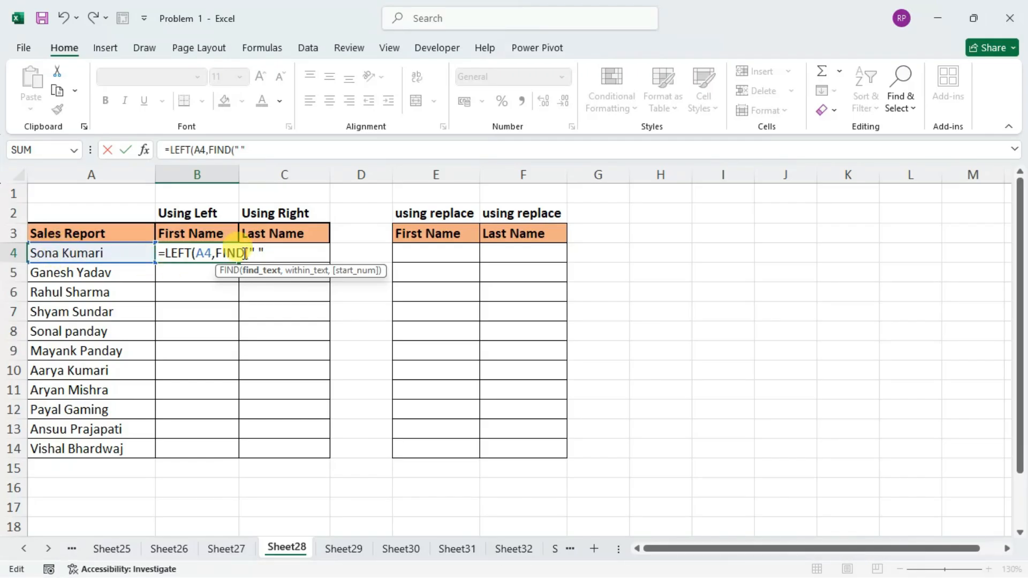
type(",")
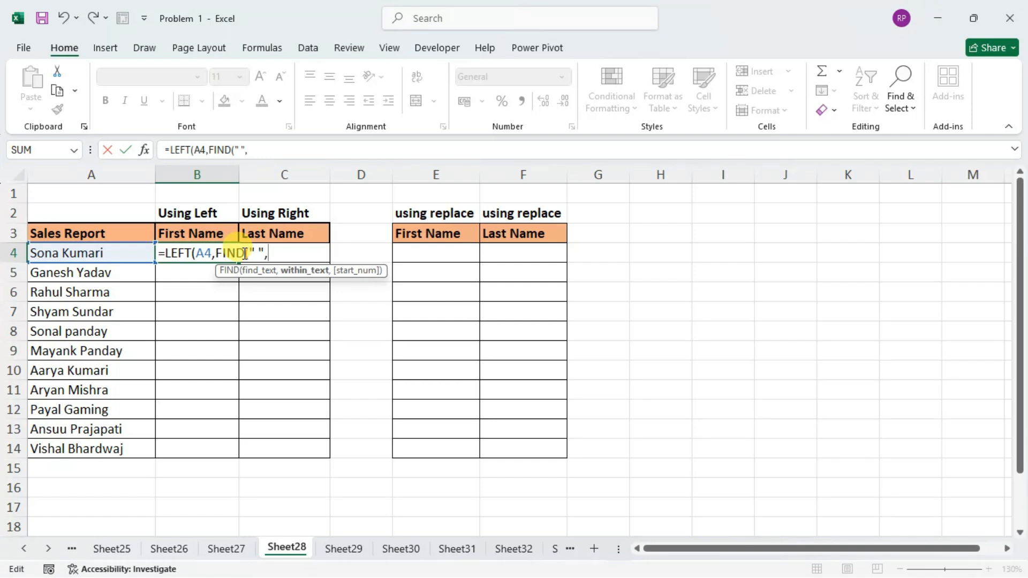
left_click(95, 253)
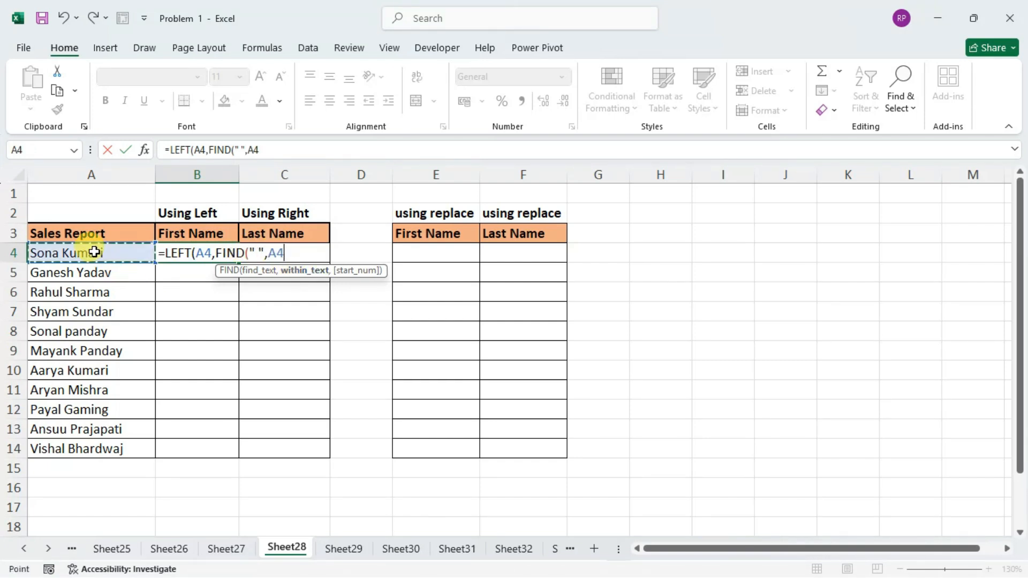
double_click(271, 253)
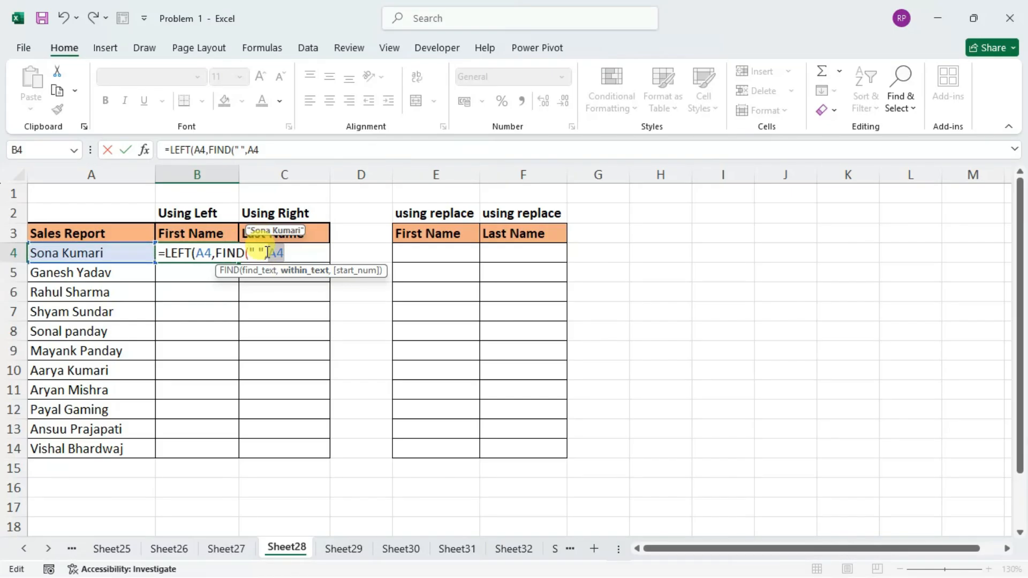
left_click(262, 253)
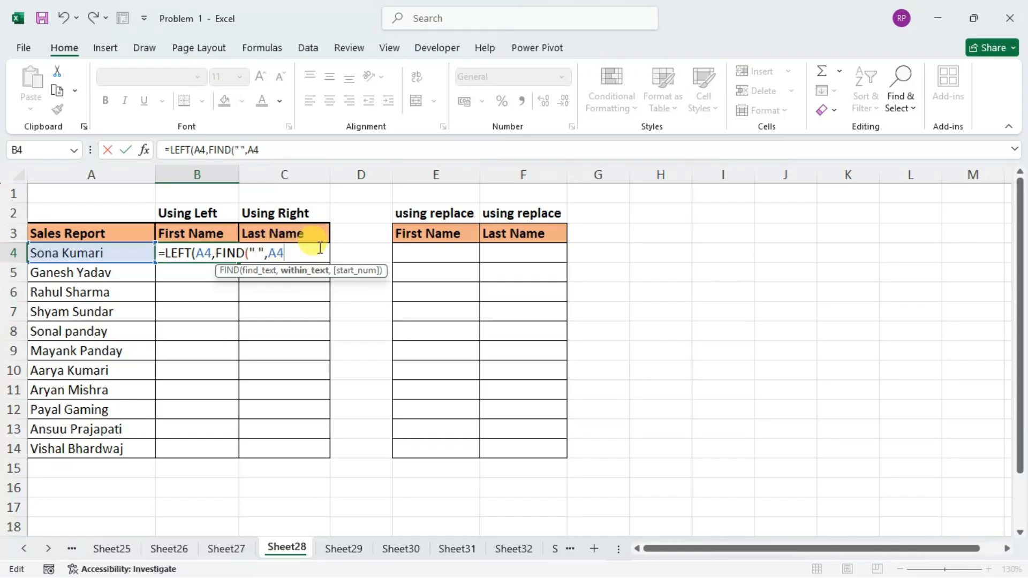
type(")")
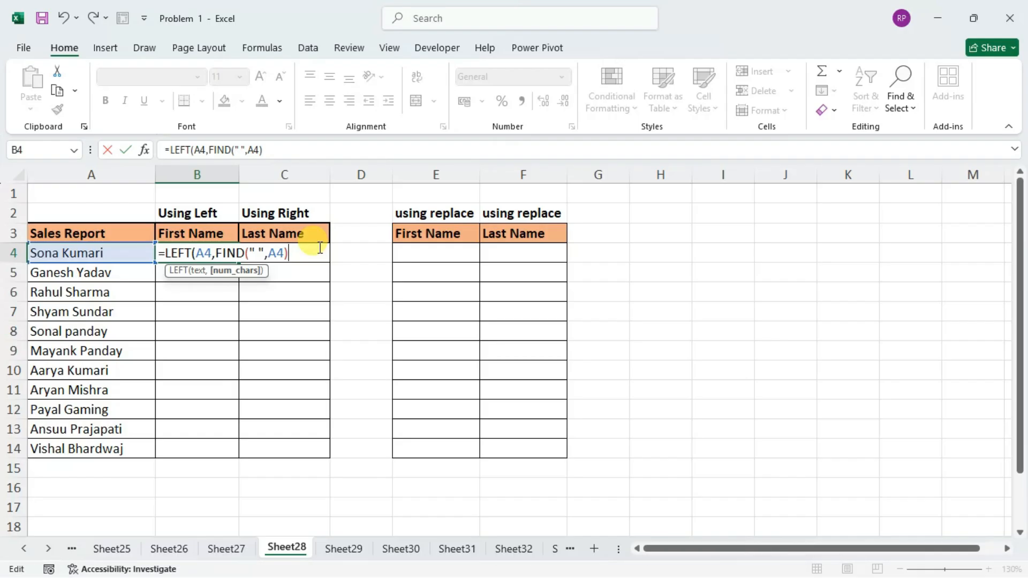
key("Return")
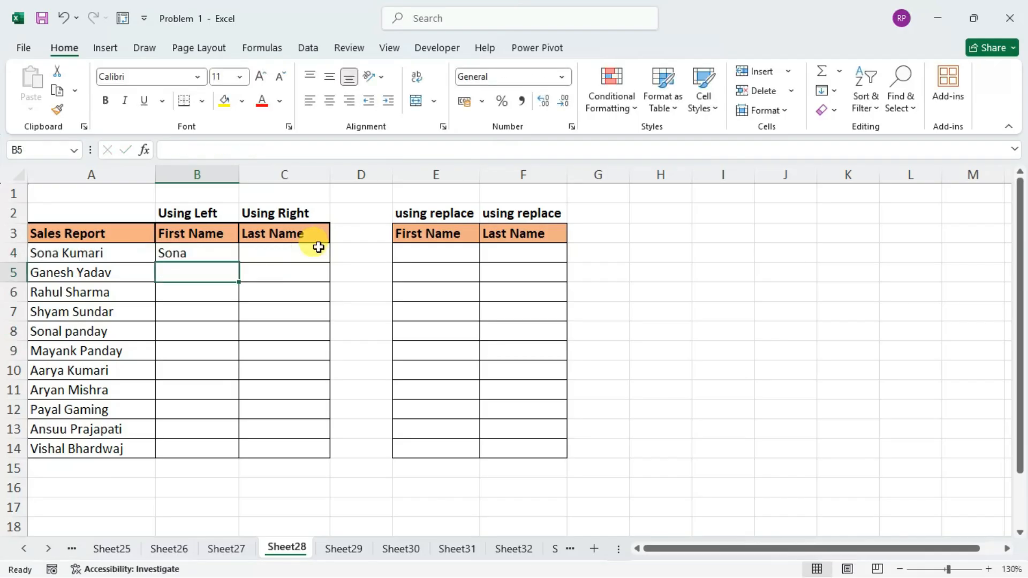
Enter =LEN(B4) in cell C4 to check the length of the extracted first name.
left_click(280, 256)
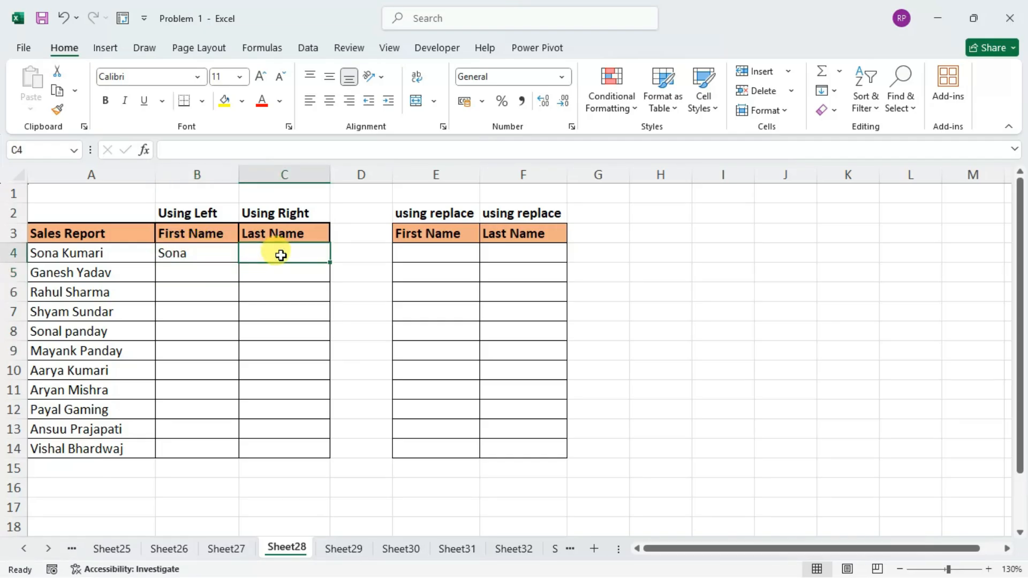
type("=len")
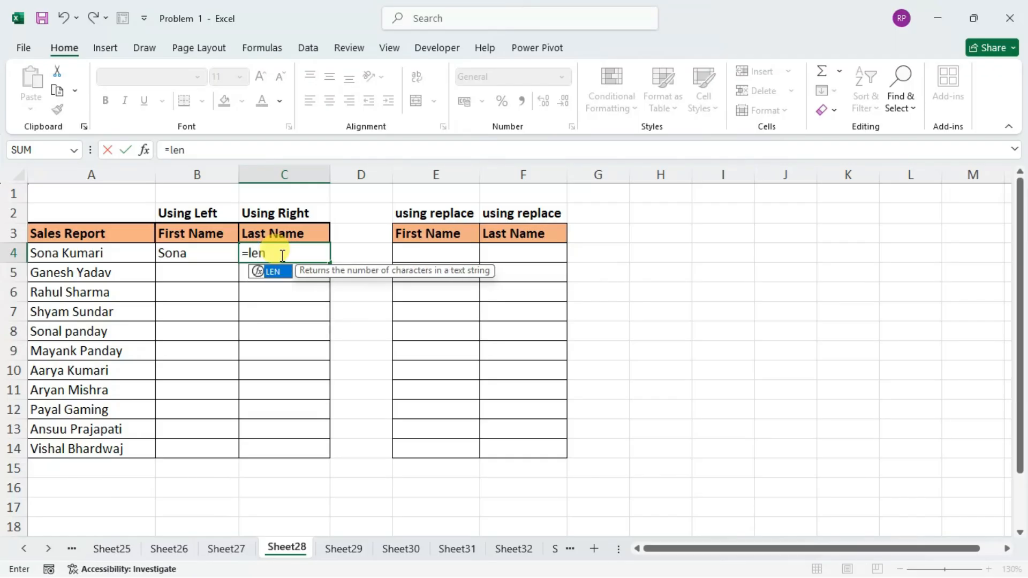
key("Tab")
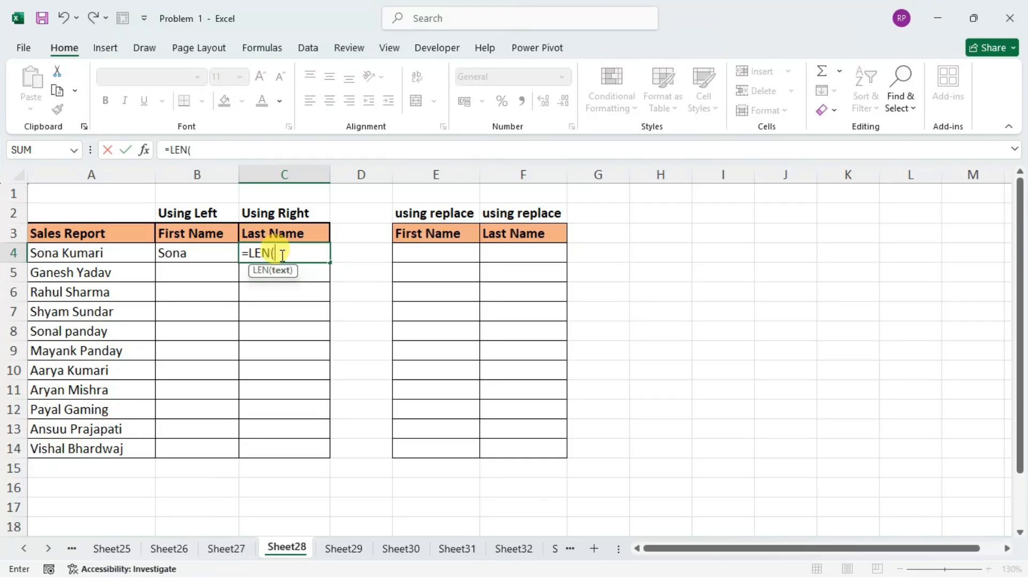
key("Left")
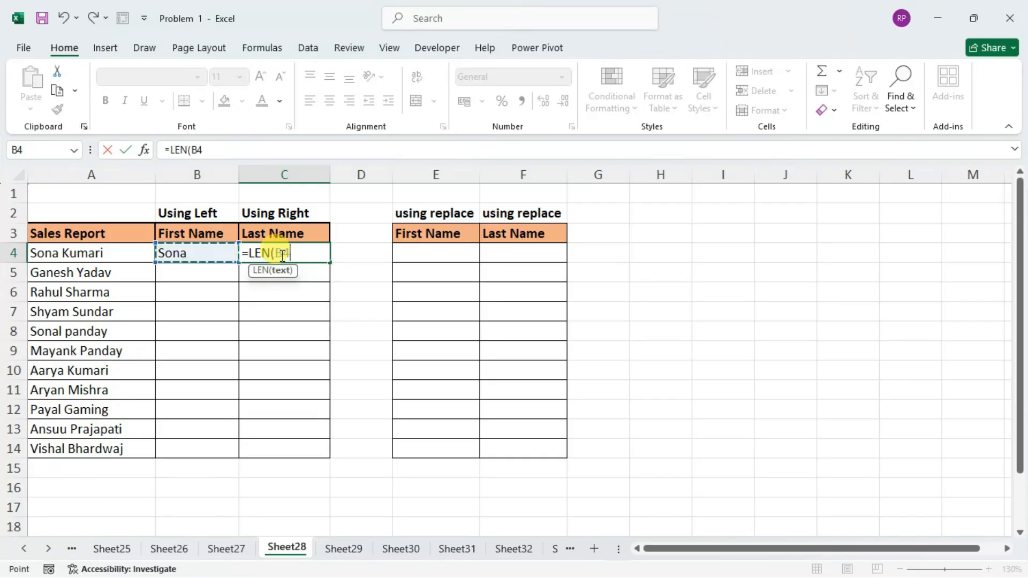
type(")")
key("Return")
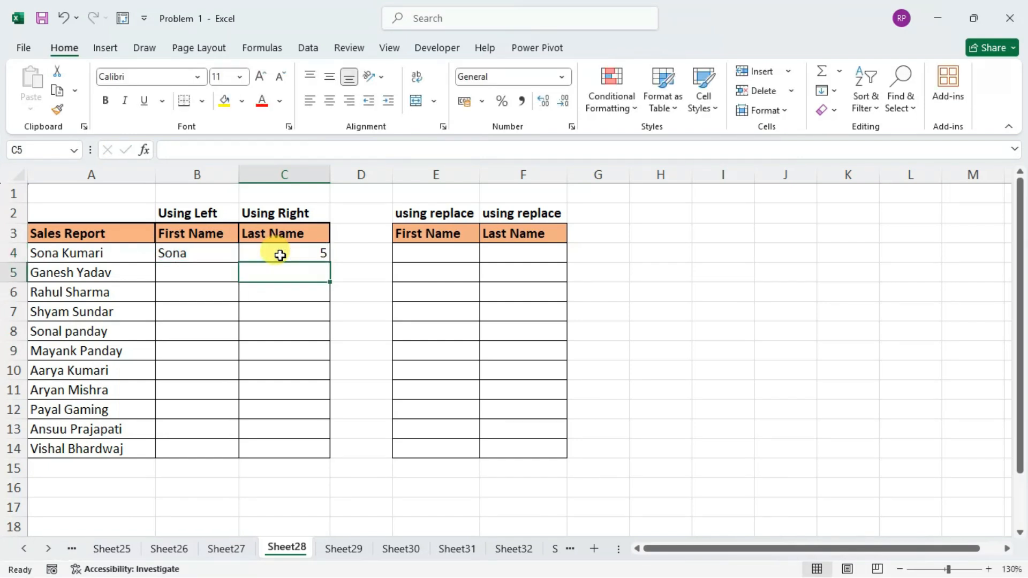
left_click(322, 254)
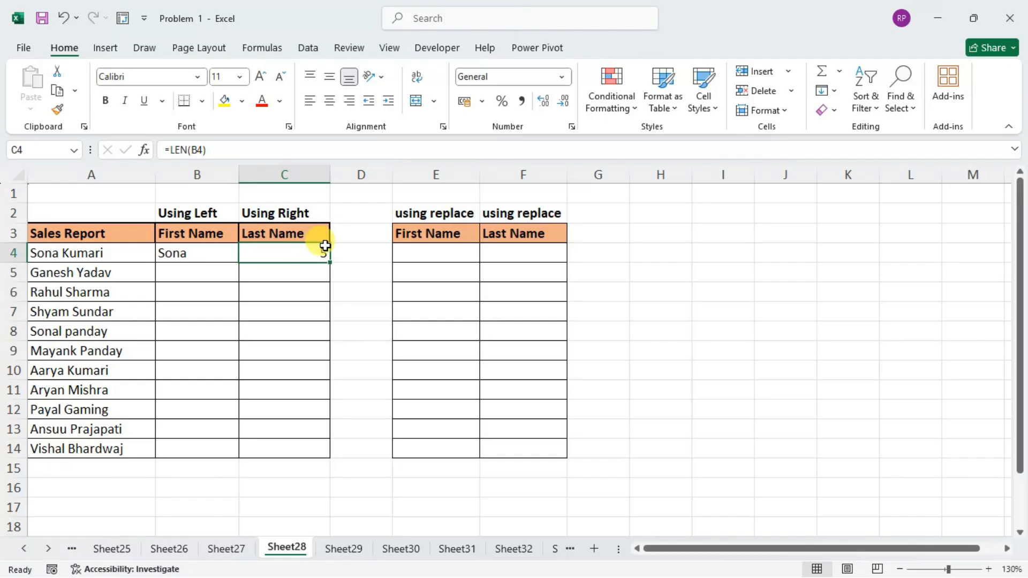
Subtract 1 from the FIND result in B4 so the formula reads =LEFT(A4,FIND(" ",A4)-1).
left_click(182, 251)
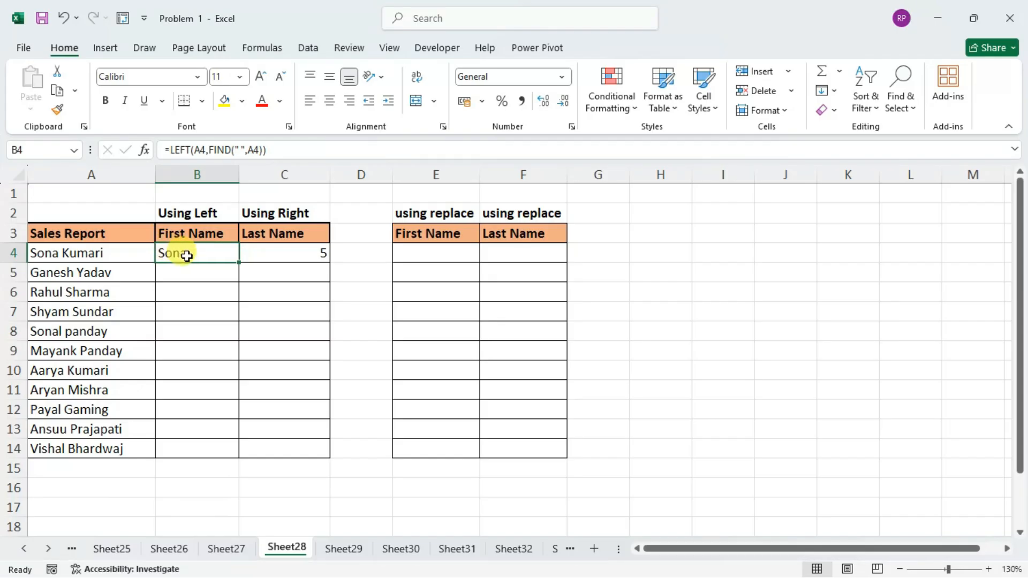
double_click(186, 253)
left_click(289, 253)
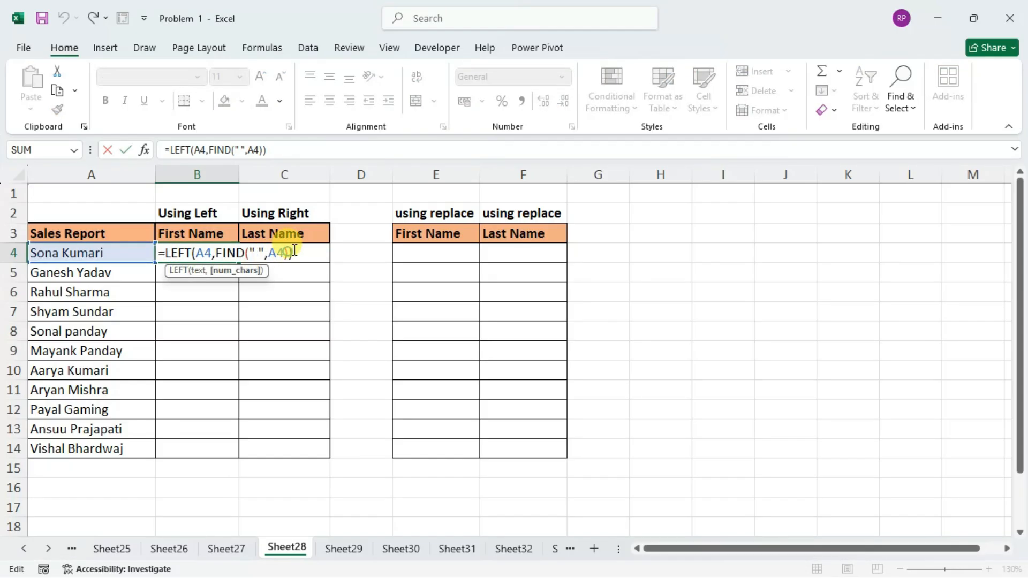
type("-1")
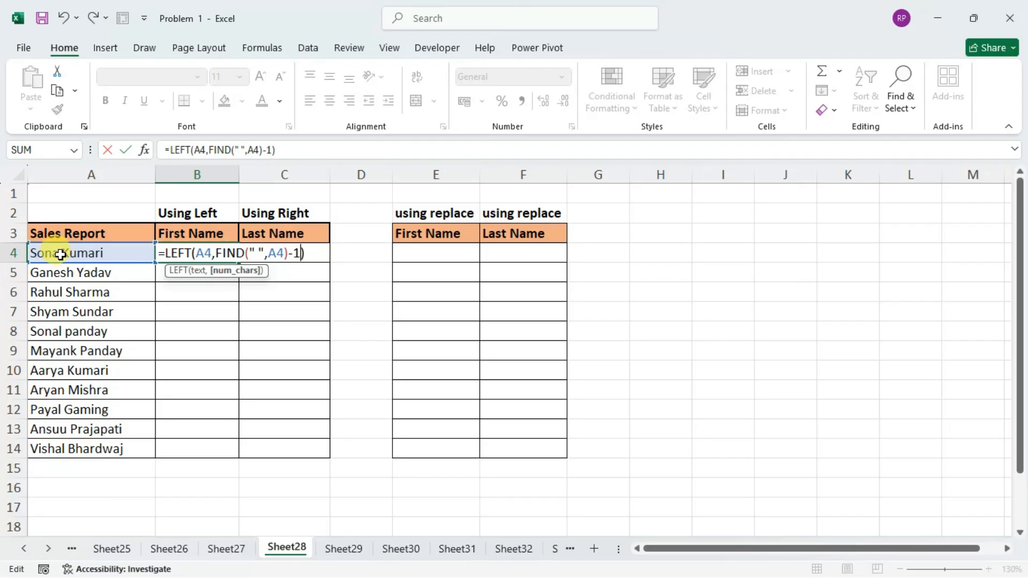
key("Return")
key("Up")
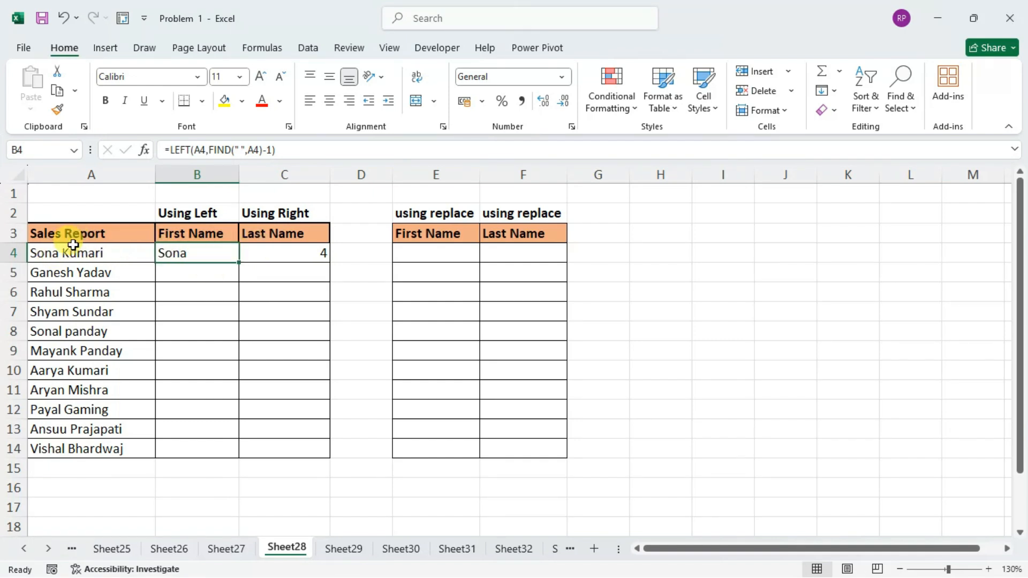
Delete the length check formula from cell C4.
left_click(311, 255)
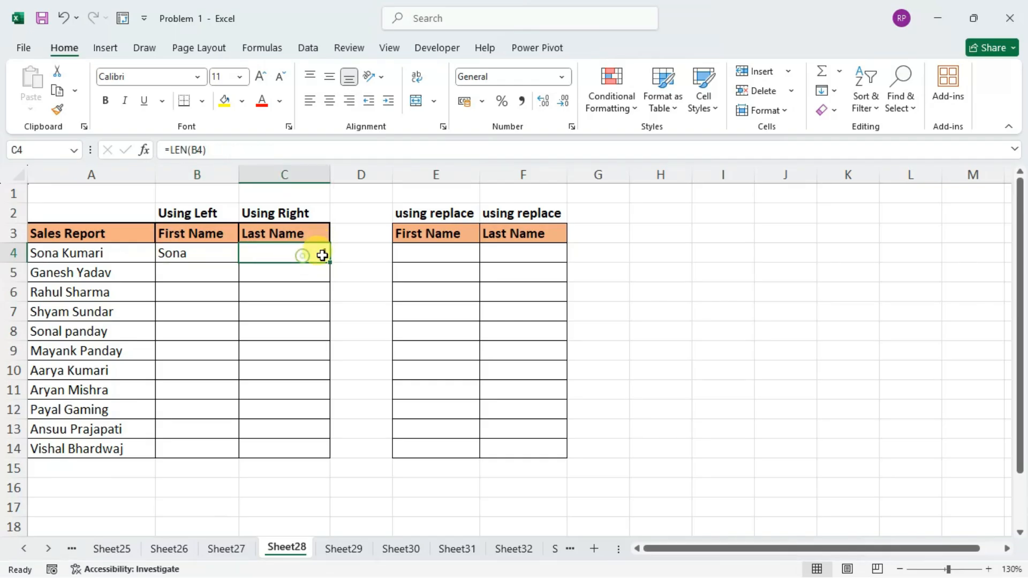
key("Delete")
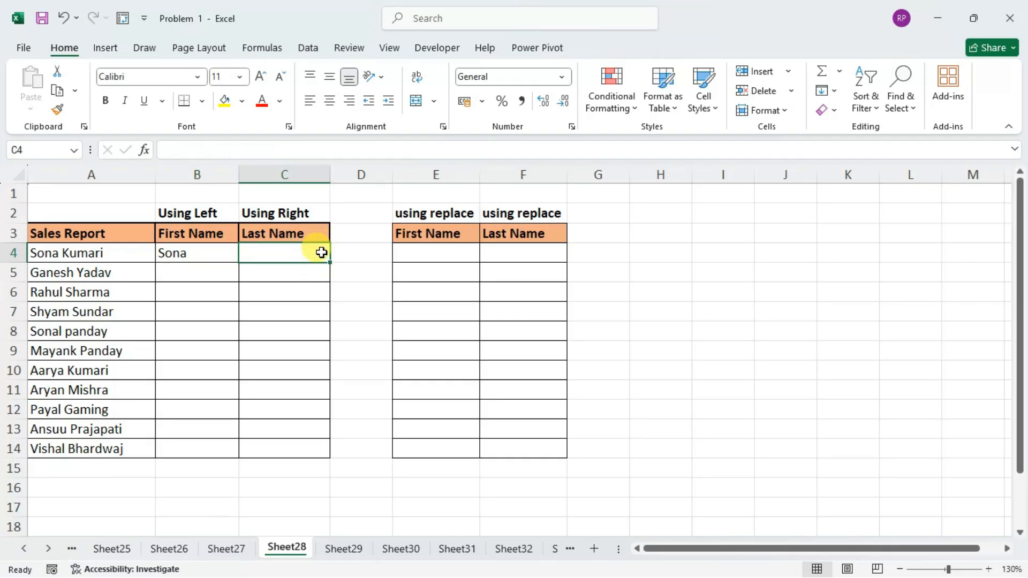
Examine the arguments of the LEFT and FIND formula in cell B4.
key("Left")
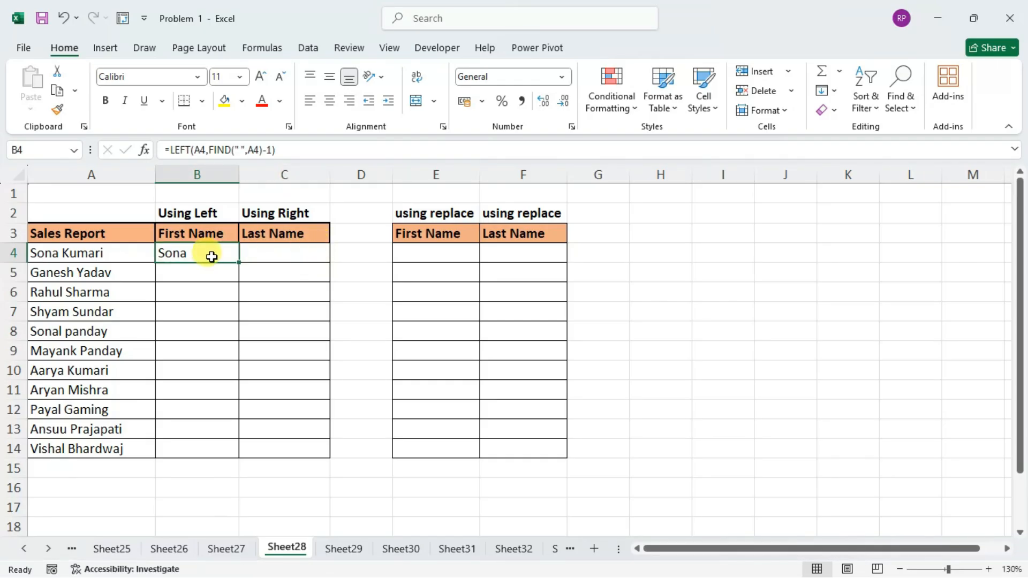
double_click(212, 257)
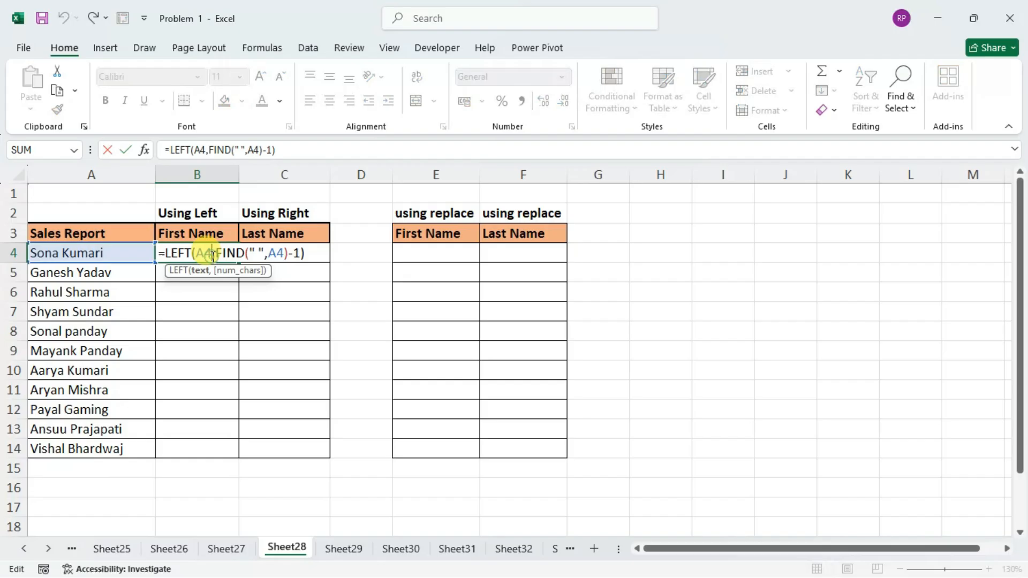
left_click(306, 253)
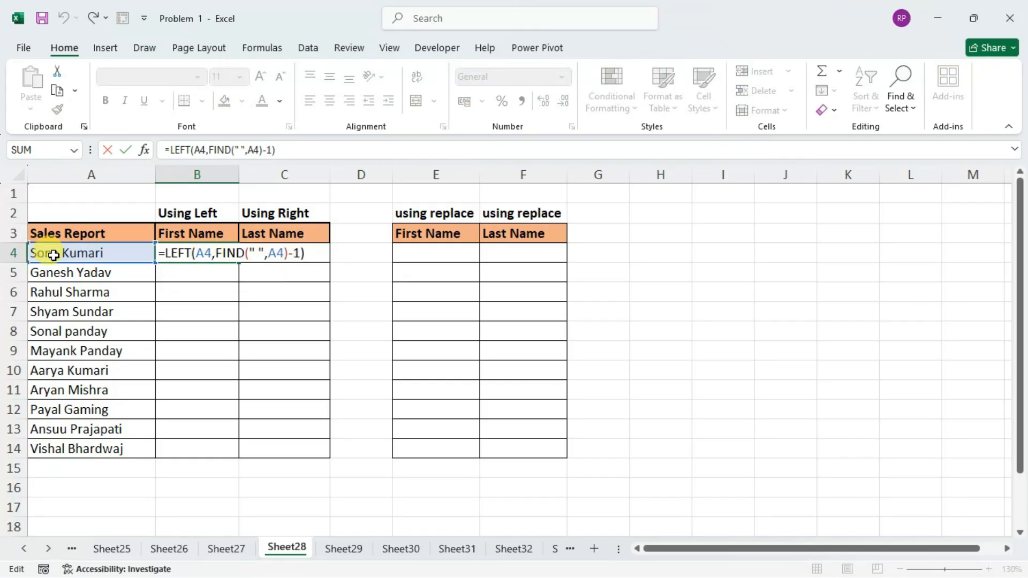
key("Return")
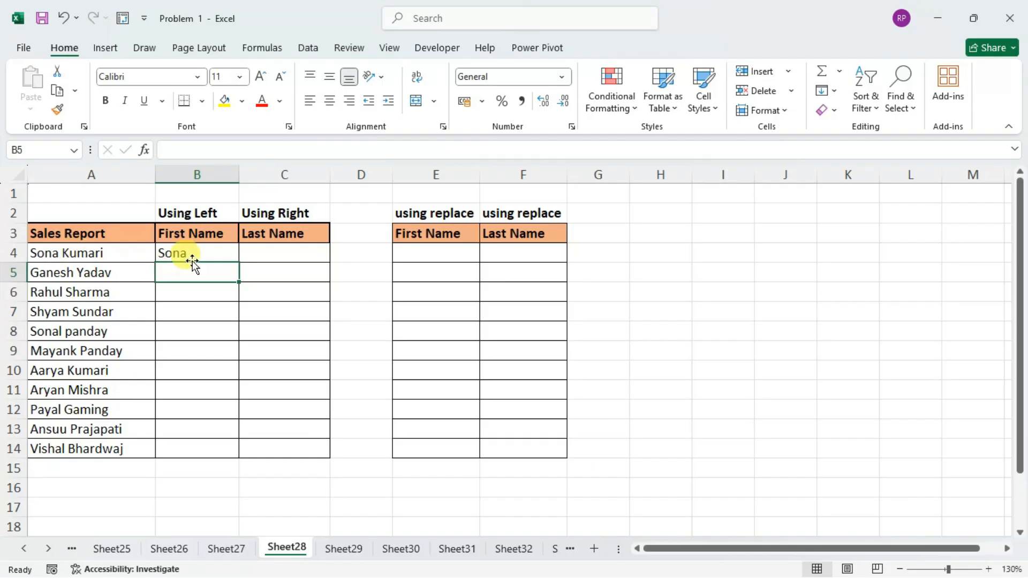
Fill the LEFT formula from B4 down through B14.
left_click(212, 254)
left_click_drag(238, 263, 225, 455)
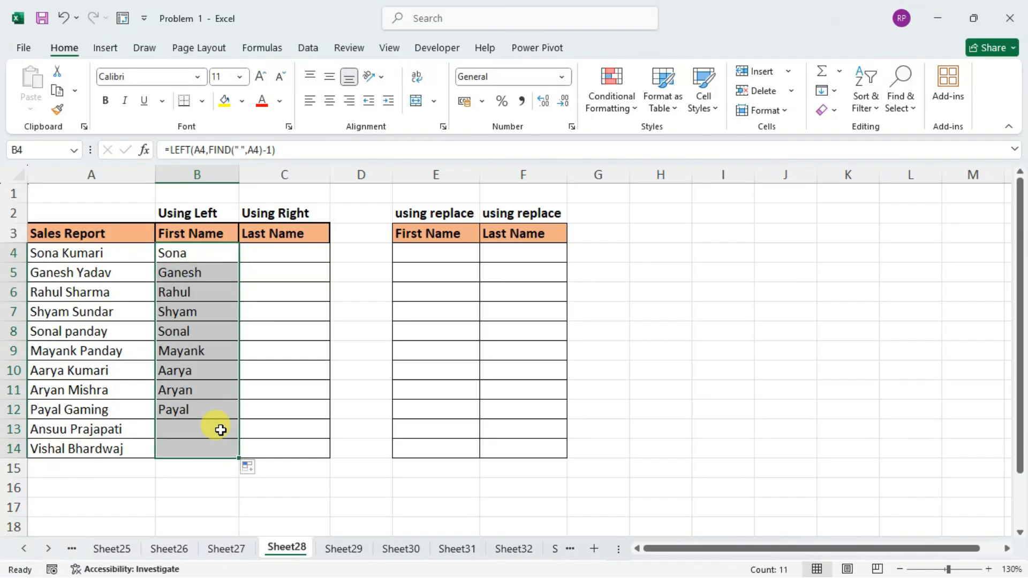
Check the filled first-name cells and their LEFT formulas in column B against the full names in column A.
left_click(177, 252)
left_click(187, 273)
left_click(178, 296)
left_click(187, 314)
left_click(183, 331)
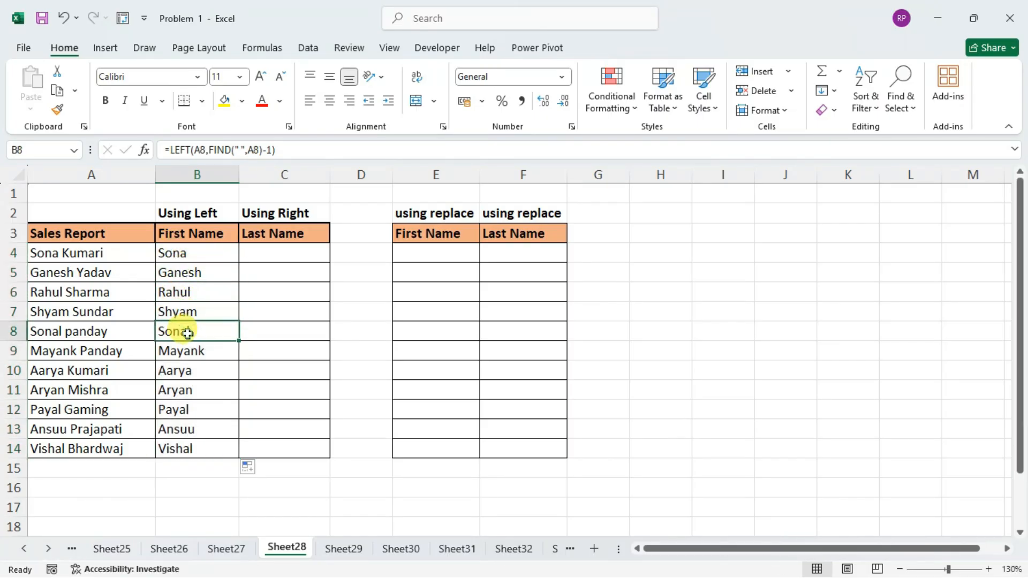
left_click(185, 351)
left_click(189, 370)
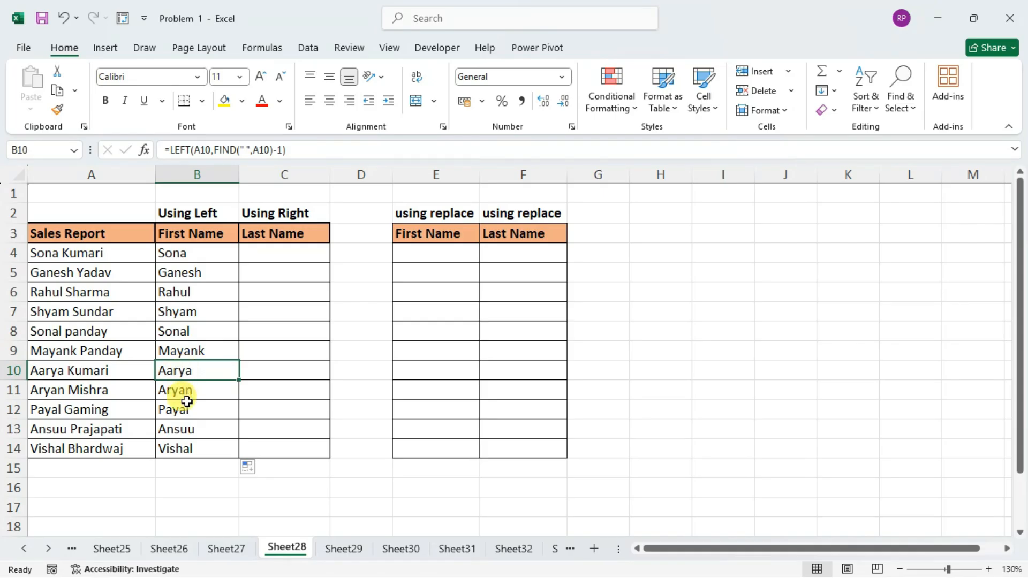
left_click(185, 393)
left_click(188, 408)
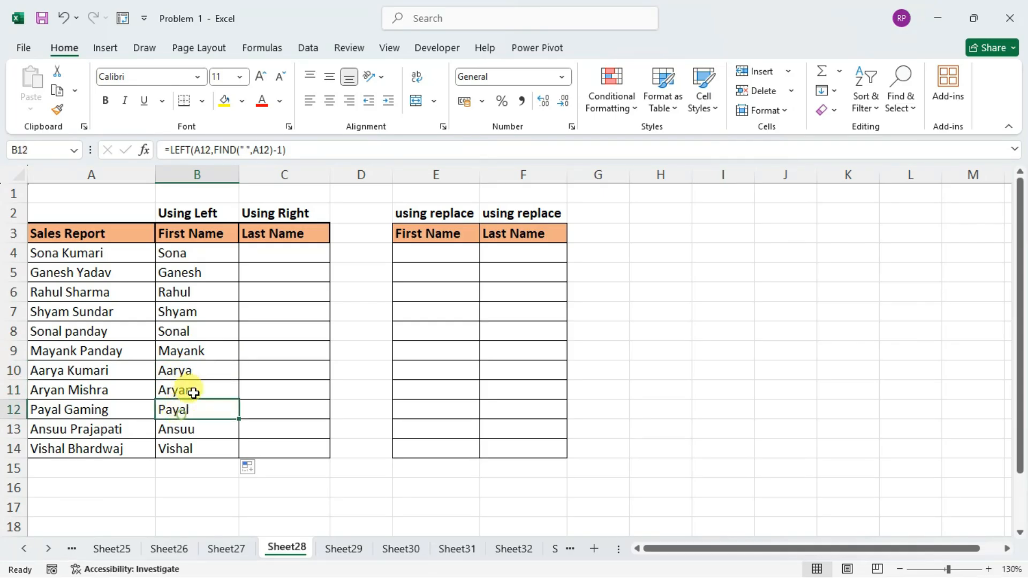
left_click(72, 411)
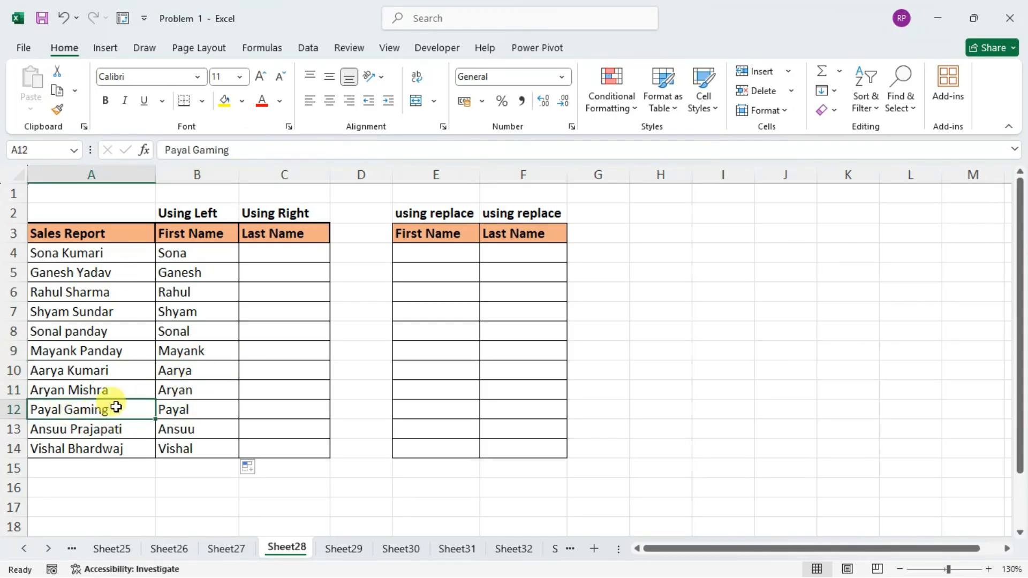
left_click(177, 408)
left_click(188, 270)
left_click(199, 250)
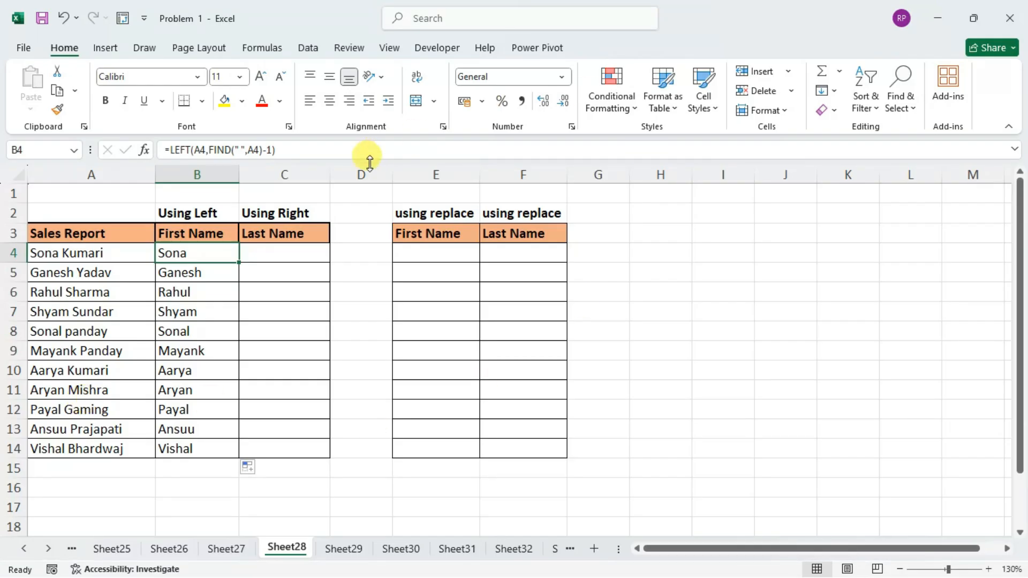
Begin a RIGHT formula in C4 with A4 as its text argument.
left_click(270, 254)
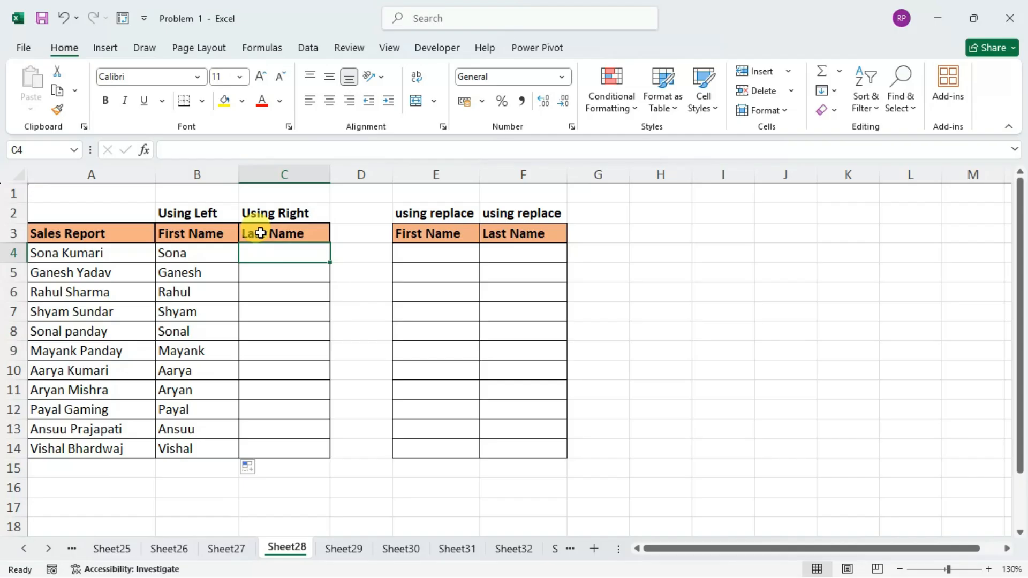
key("Left")
key("Right")
type("=")
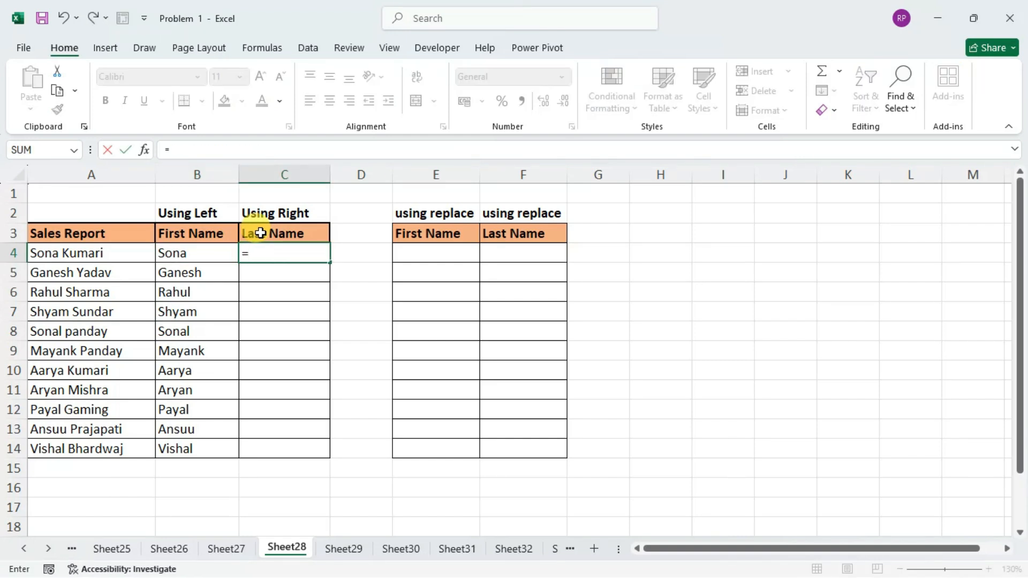
type("r")
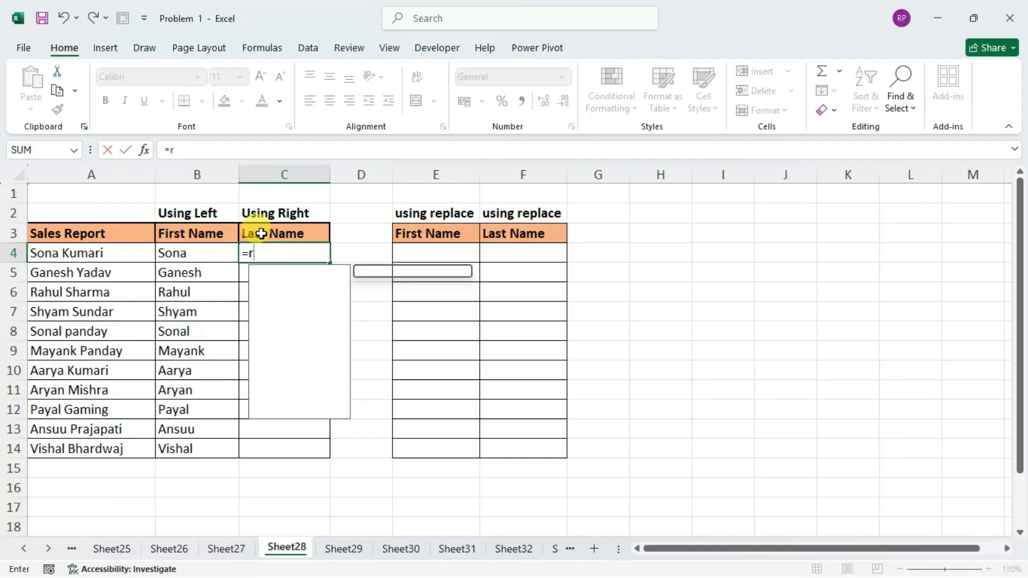
type("igh")
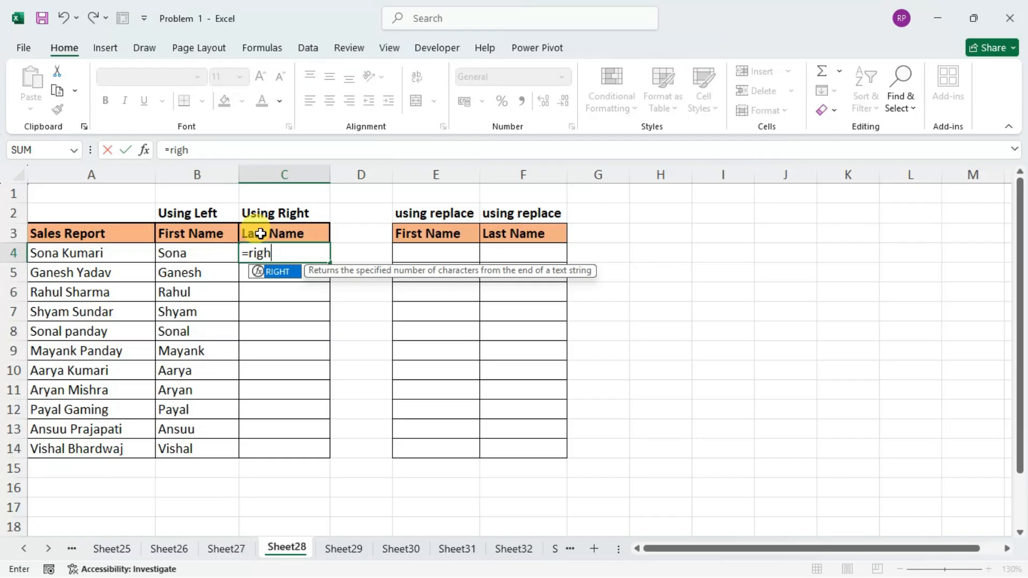
key("Tab")
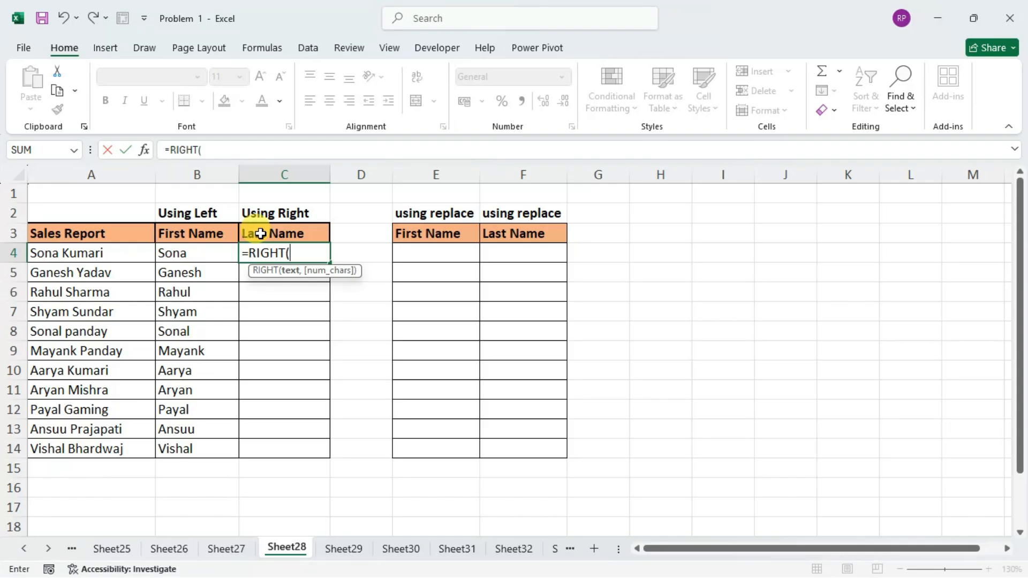
key("Left")
key("Left")
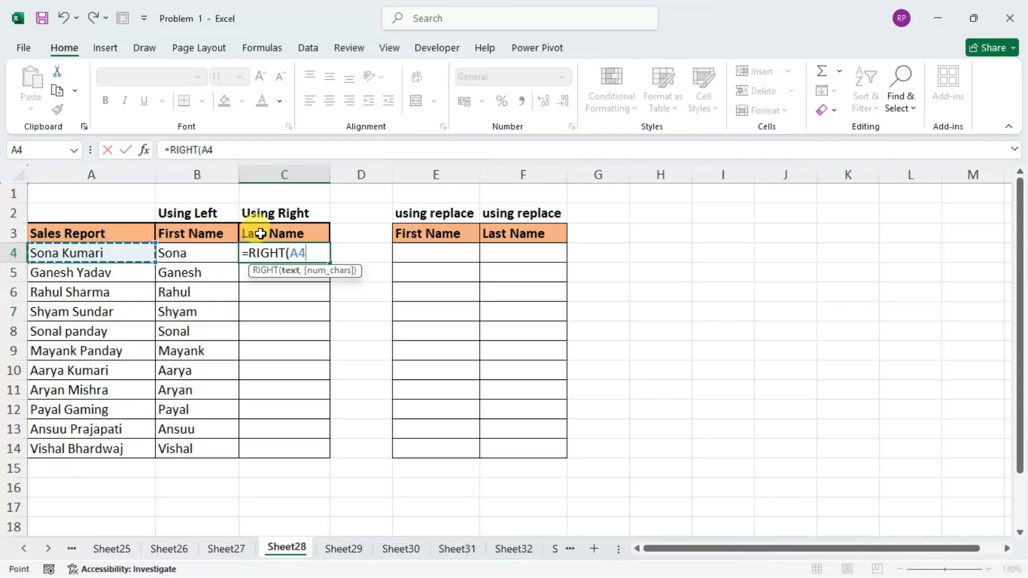
type(",")
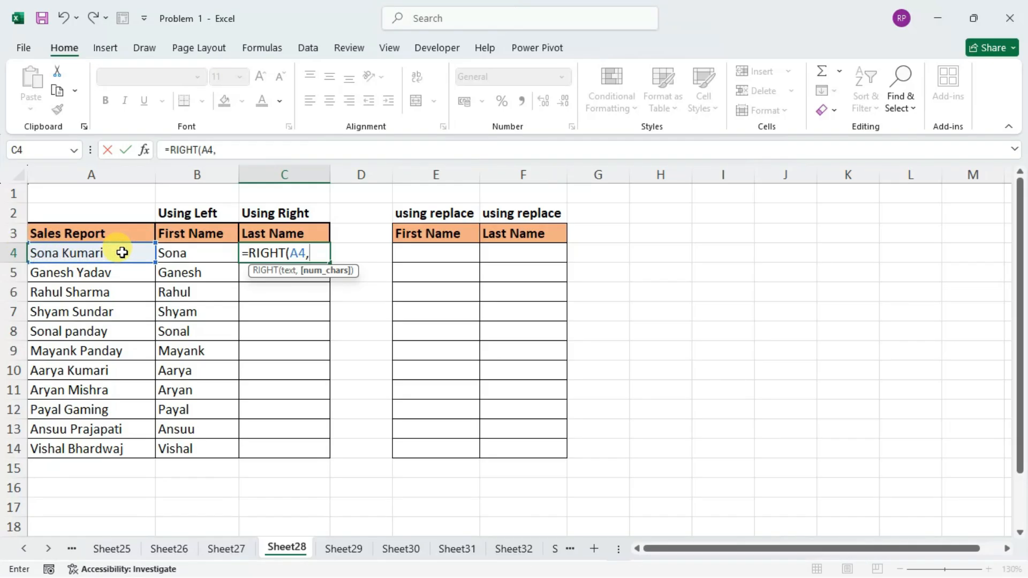
double_click(266, 253)
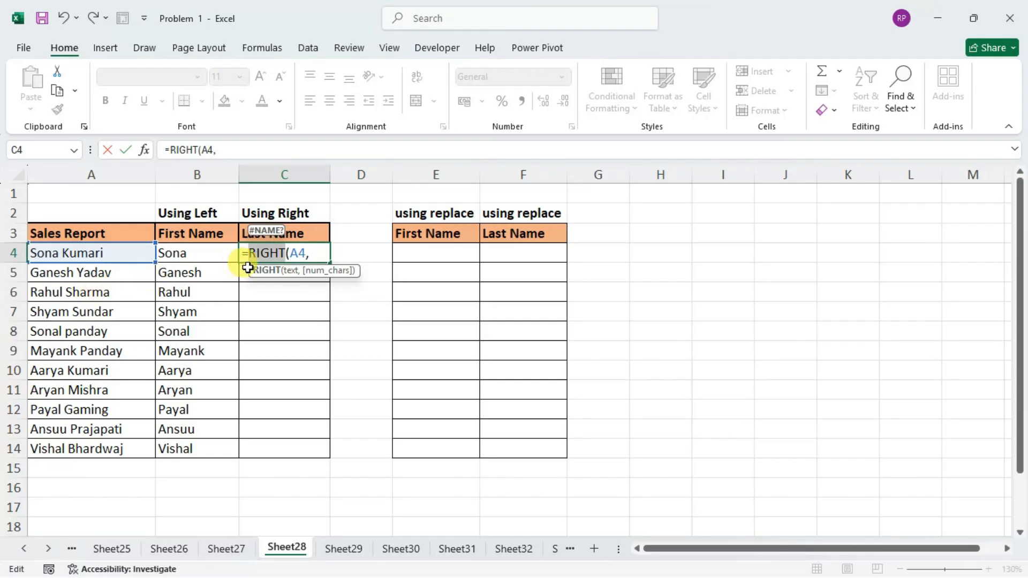
left_click(319, 255)
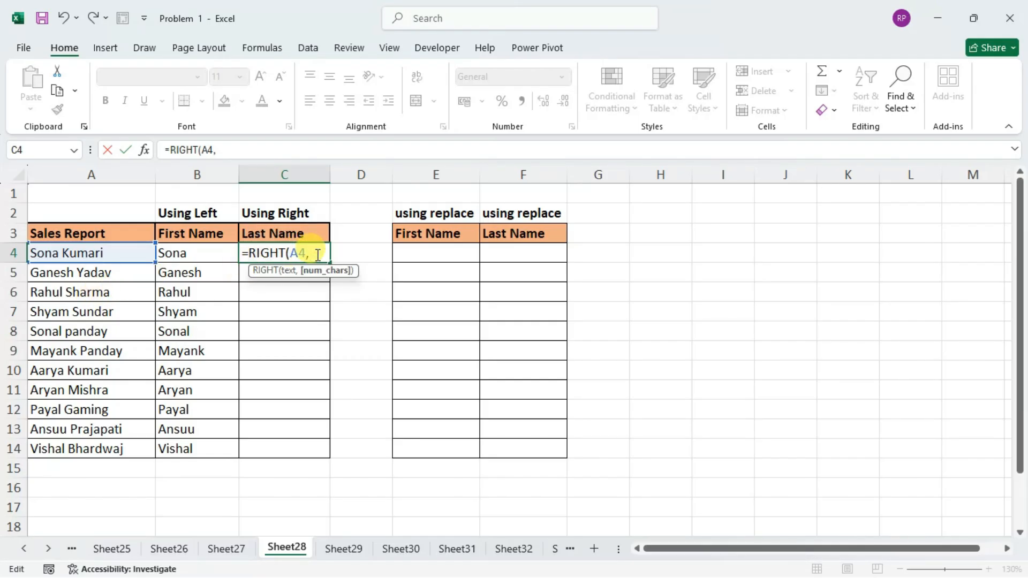
Complete the C4 formula as =RIGHT(A4,LEN(A4)-FIND(" ",A4)) and fill it down through C14.
type("LEN(")
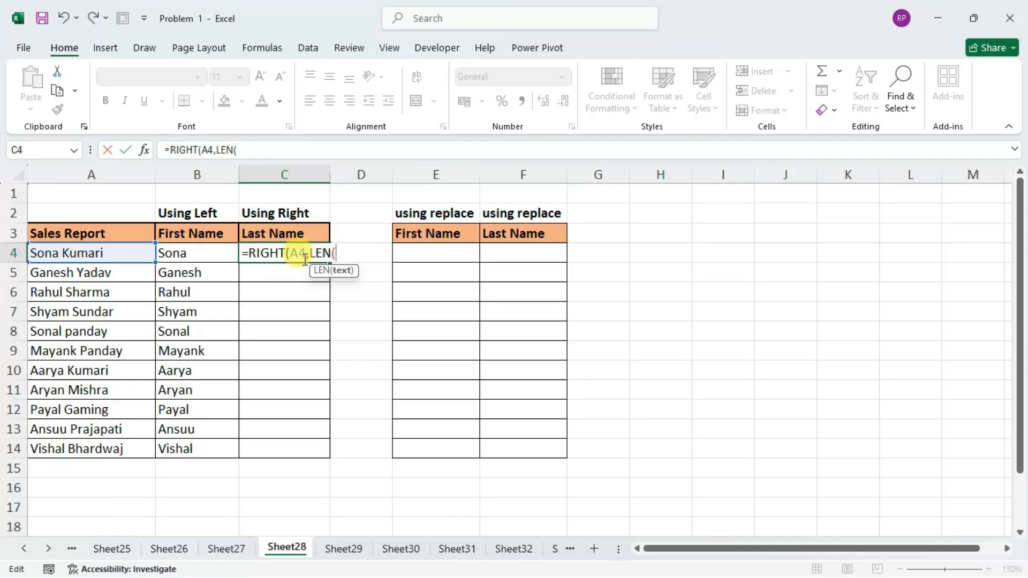
left_click(117, 252)
type(")")
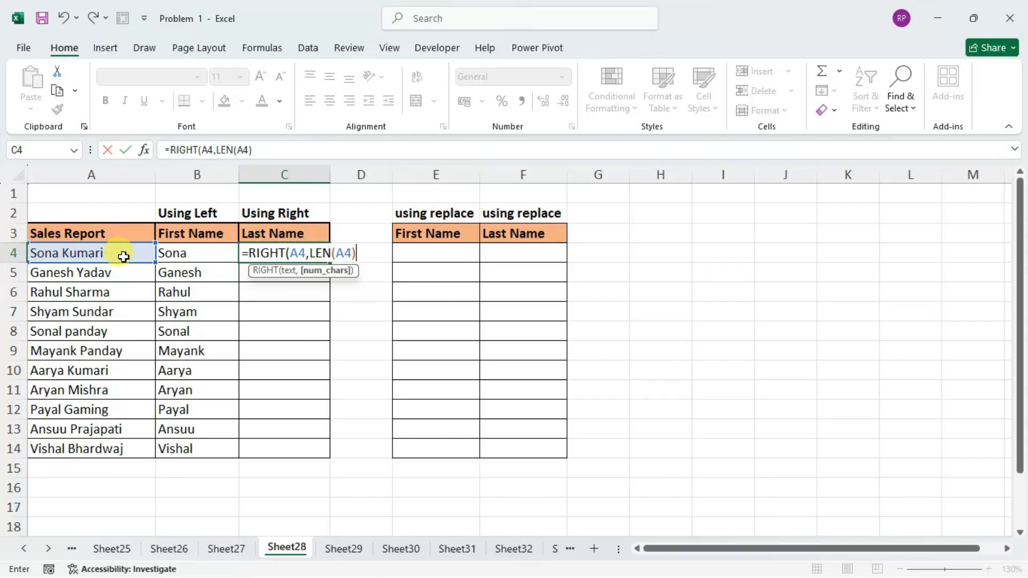
type("find")
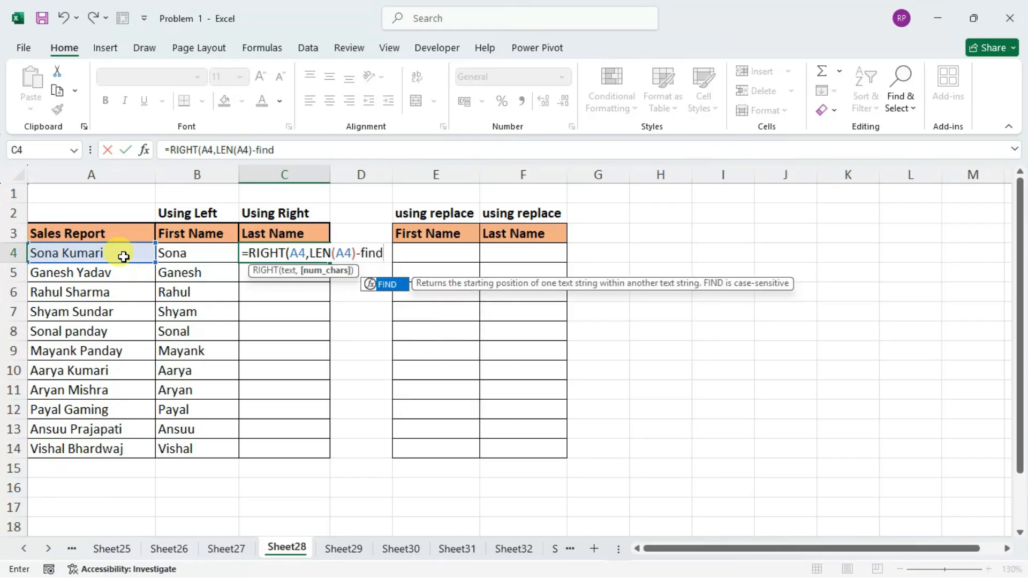
key("Tab")
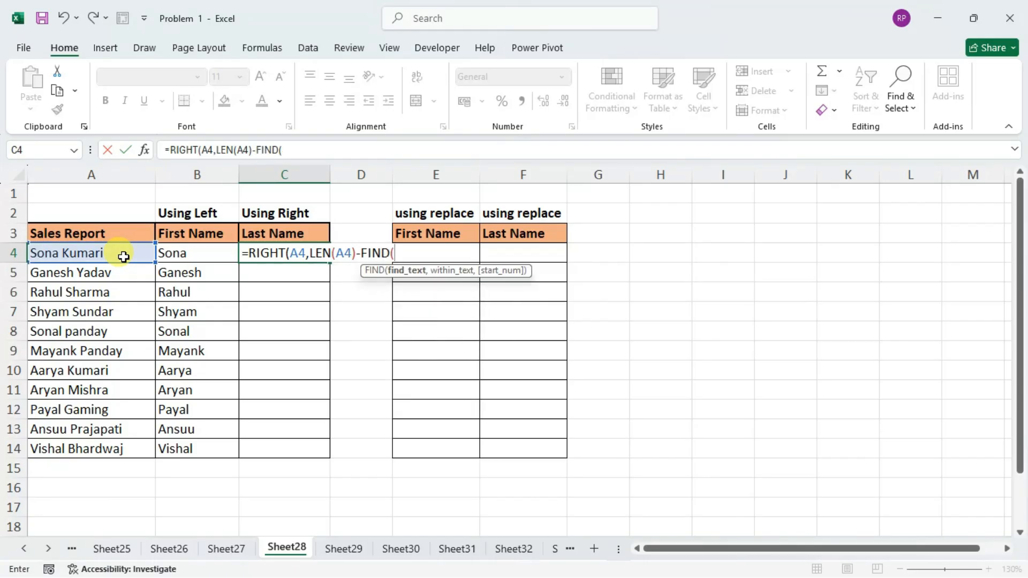
type("\" \",")
left_click(124, 257)
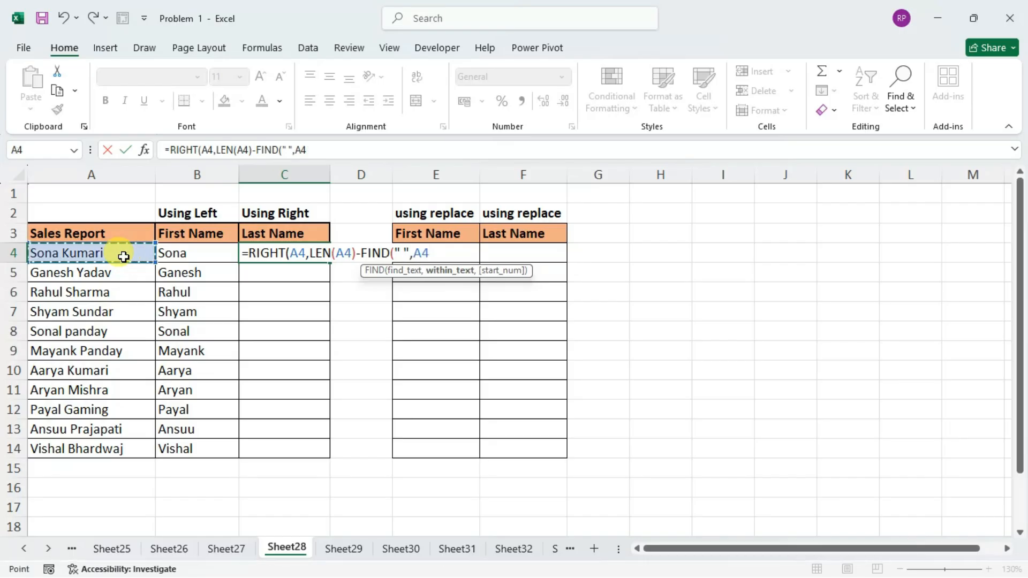
type(")")
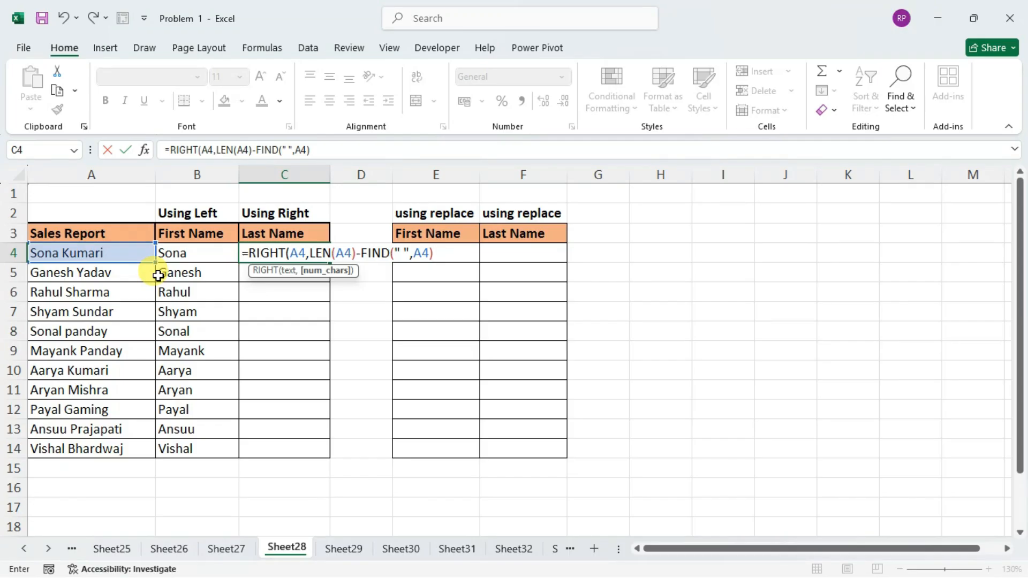
type(")")
key("ctrl+Return")
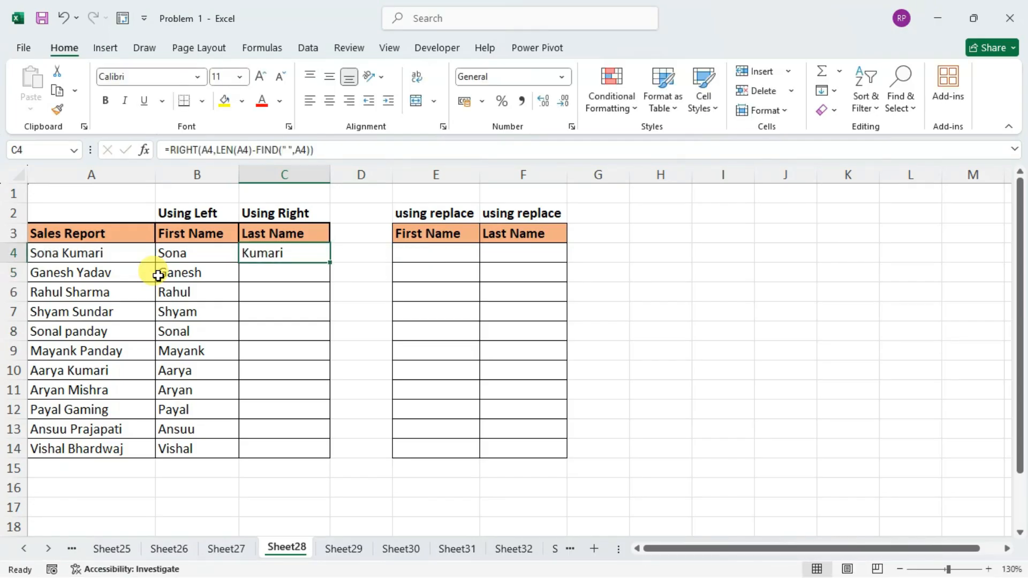
double_click(329, 264)
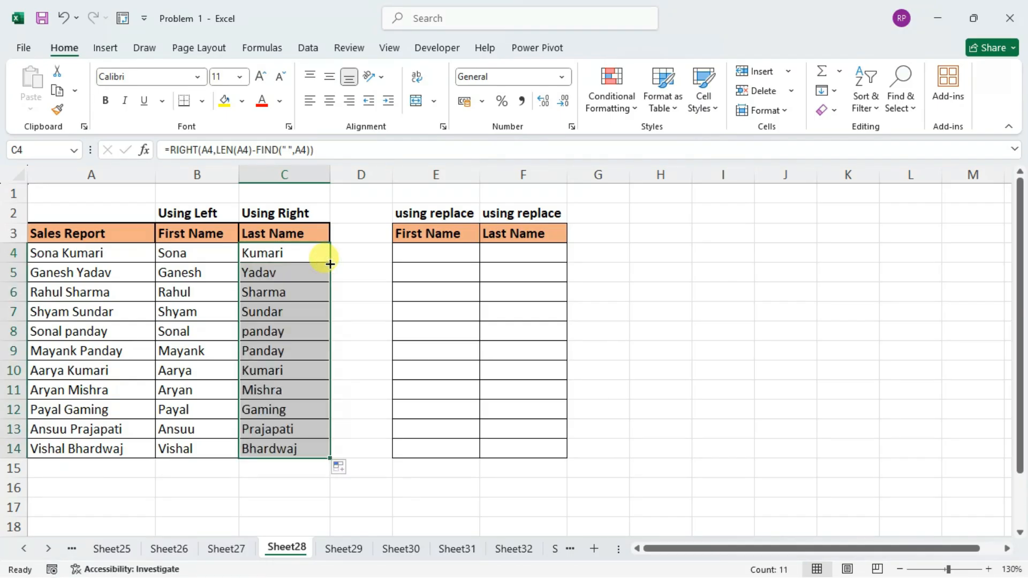
Examine the text and character-count arguments of the RIGHT formula in C4, including the LEN(A4) part.
double_click(304, 255)
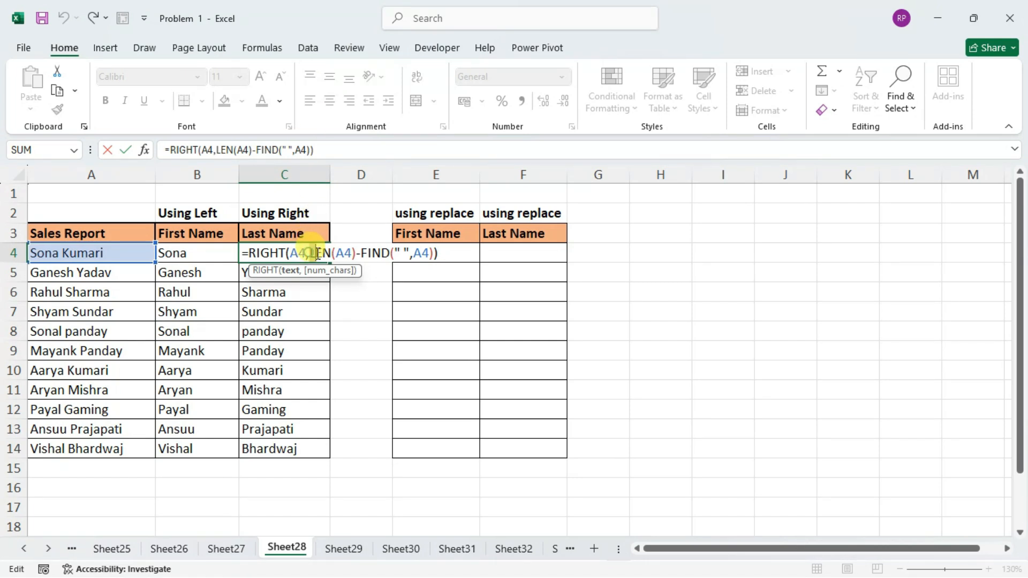
left_click(265, 252)
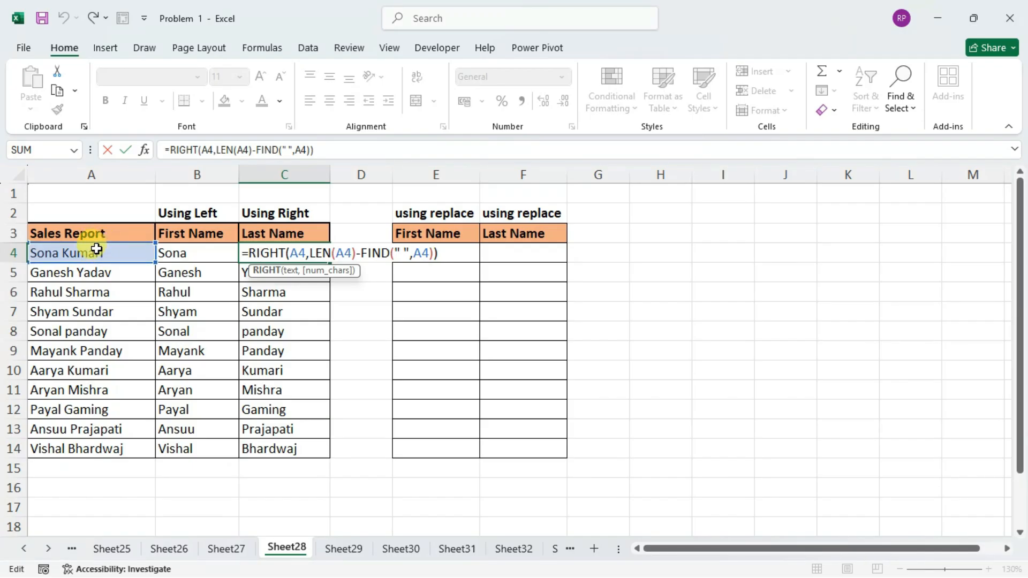
left_click(326, 271)
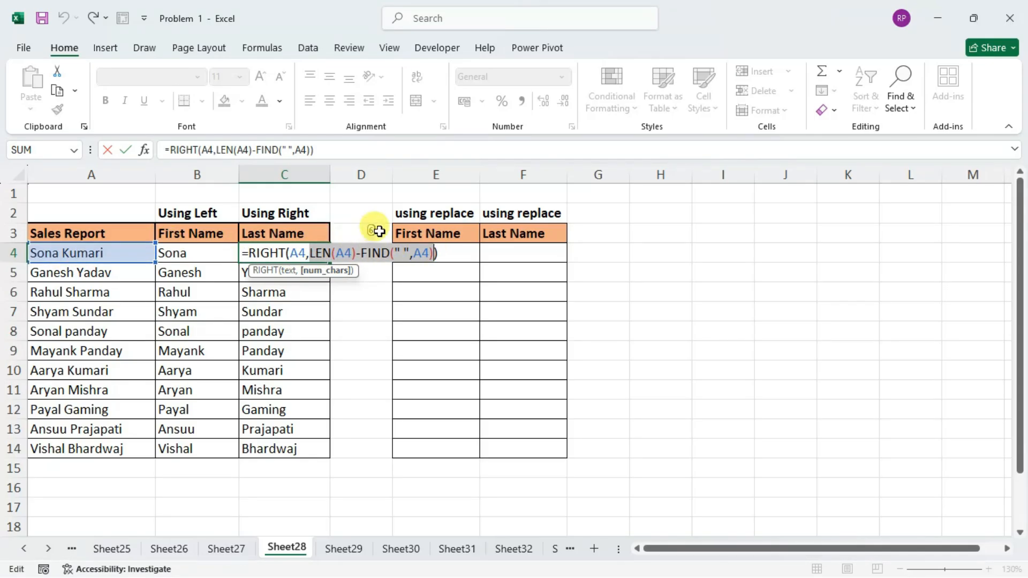
left_click(311, 253)
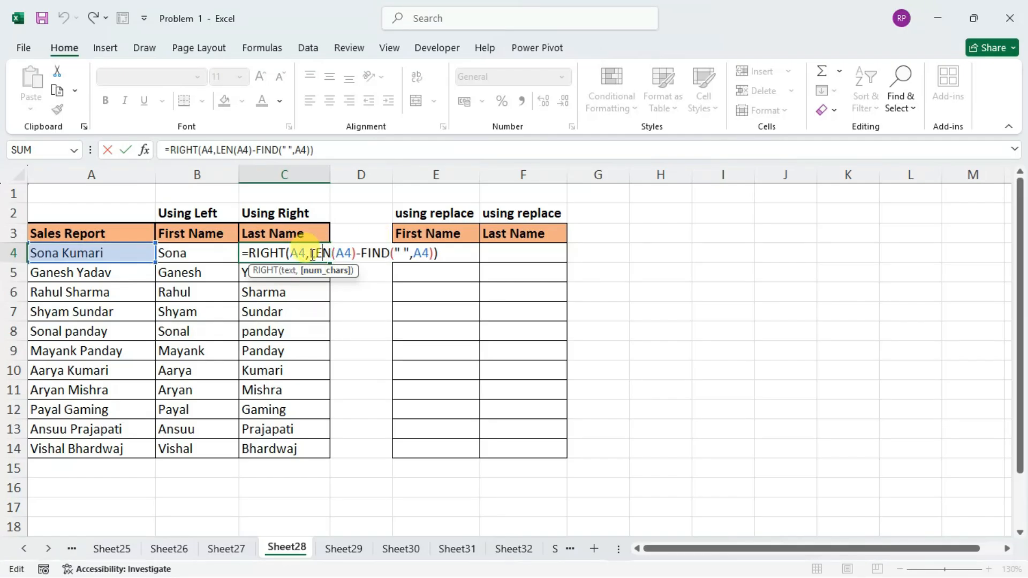
left_click_drag(310, 253, 353, 253)
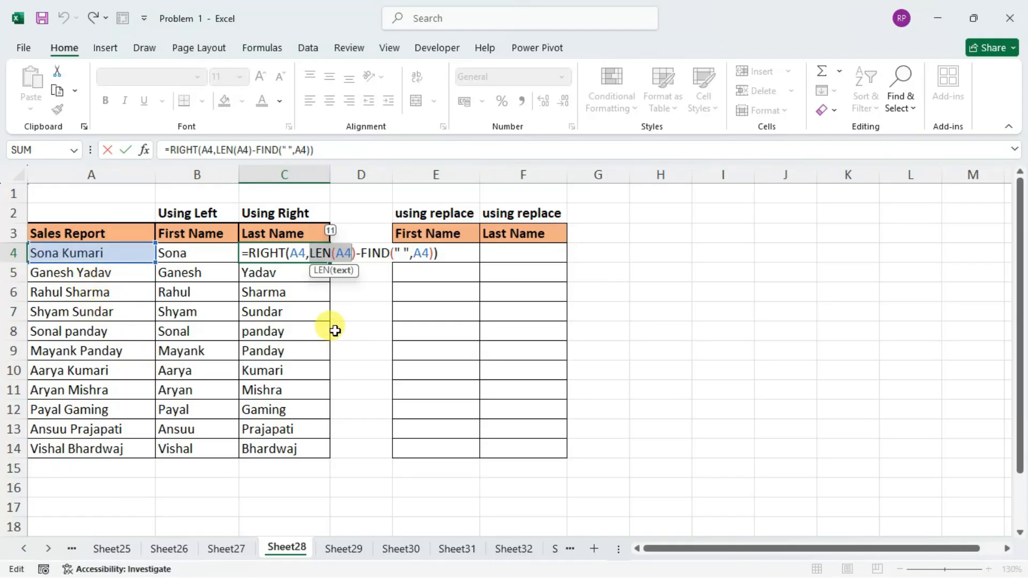
key("Return")
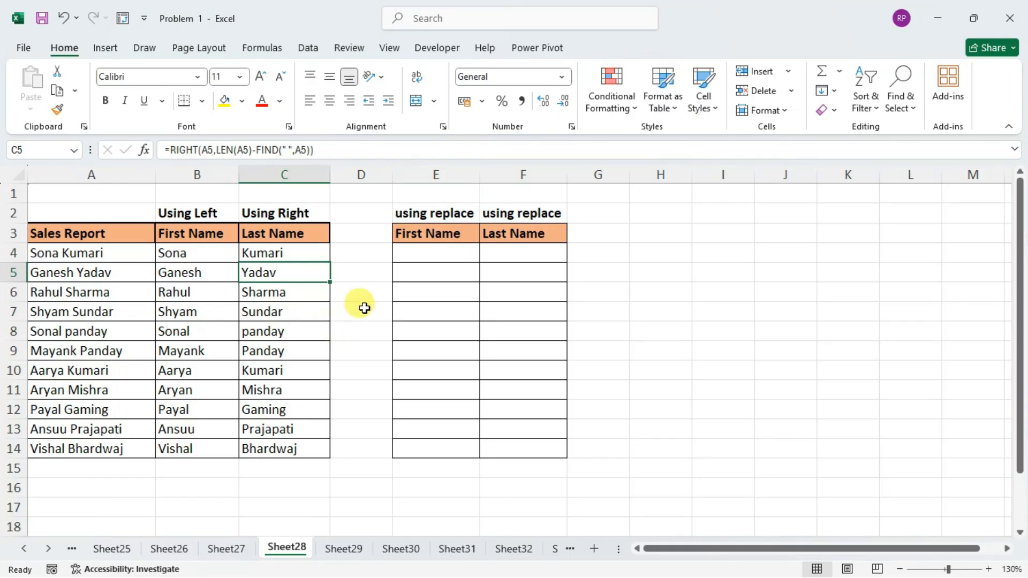
Begin a REPLACE formula in E4 with A4 as the old text.
left_click(432, 256)
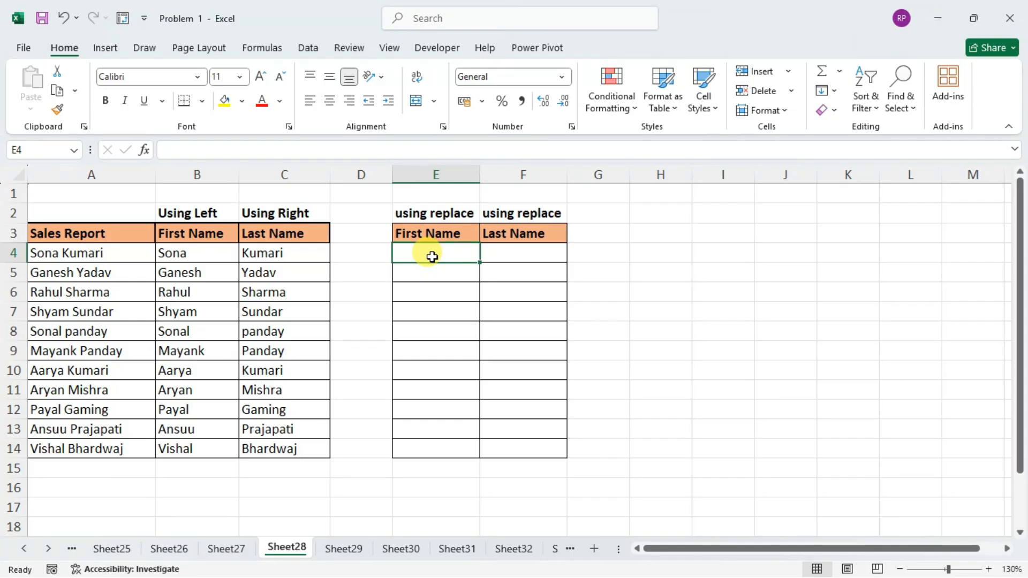
type("=repl")
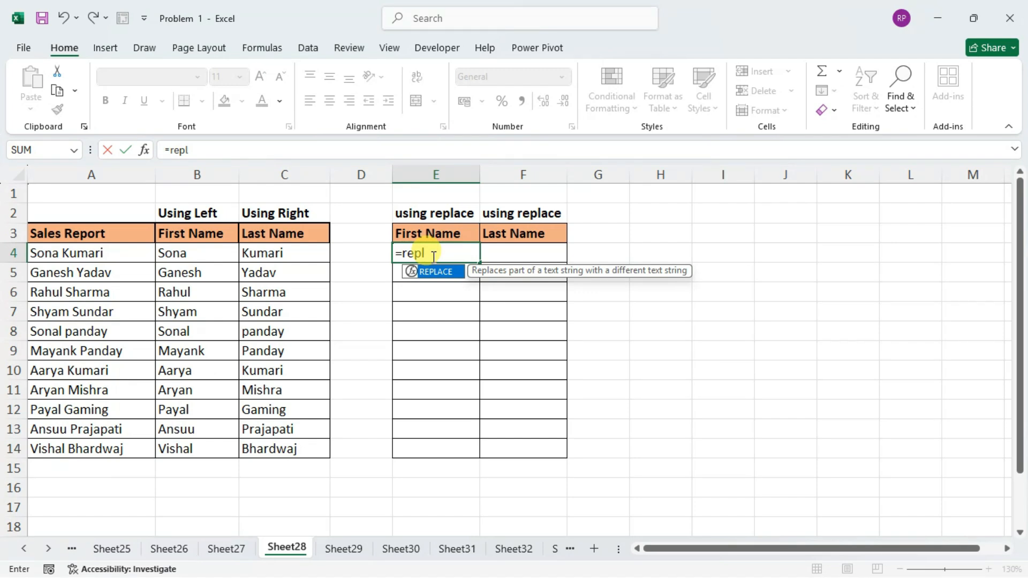
key("Tab")
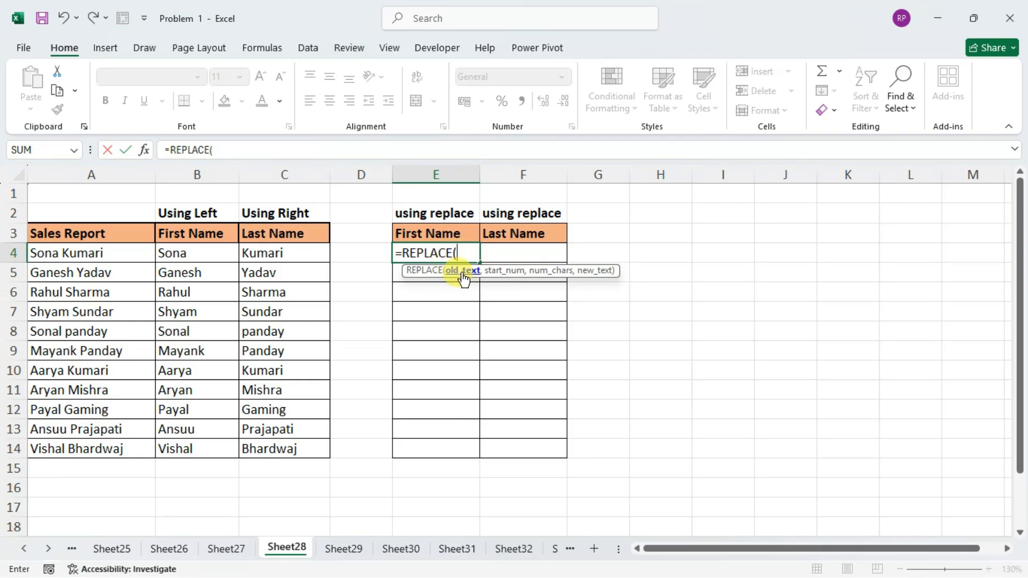
left_click(103, 255)
type(",")
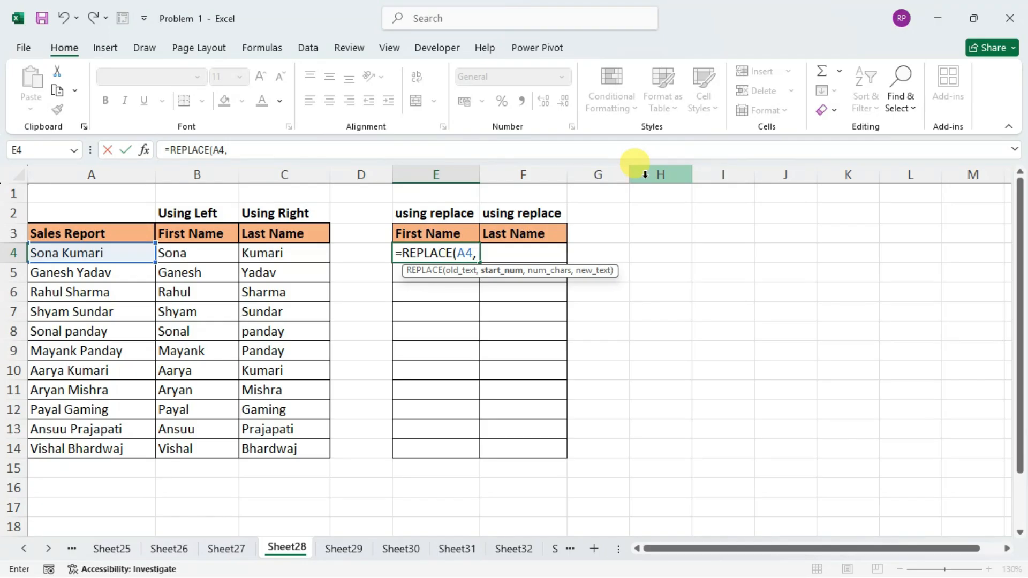
Add FIND(" ",A4) as the start number of the REPLACE formula in E4.
type("find")
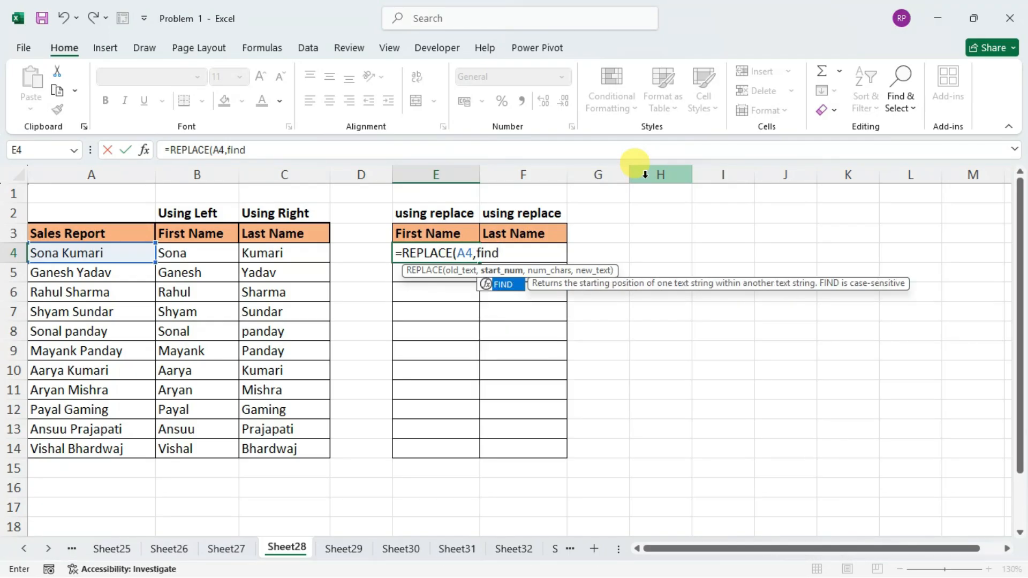
key("Tab")
type("\"")
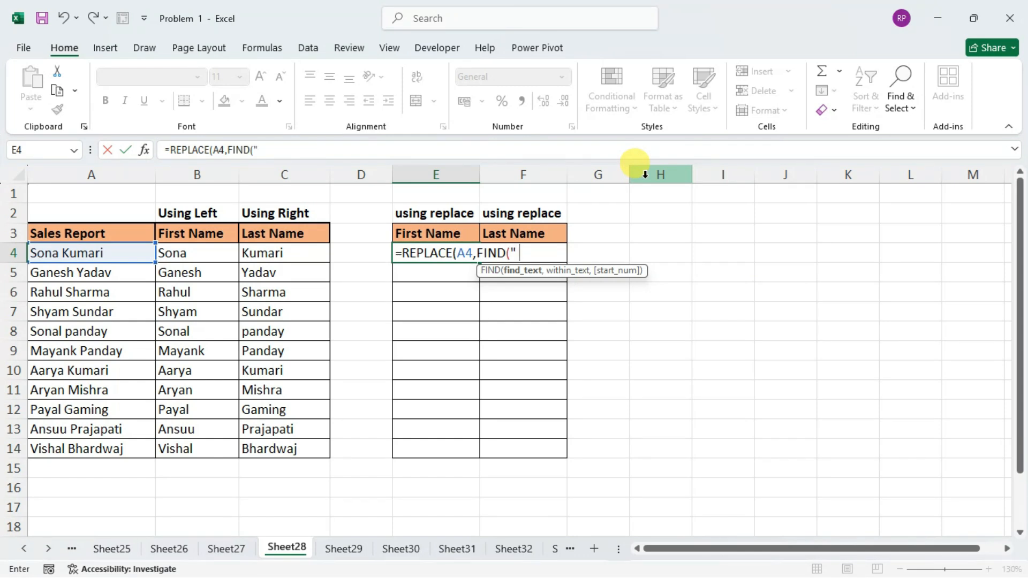
type(" \",")
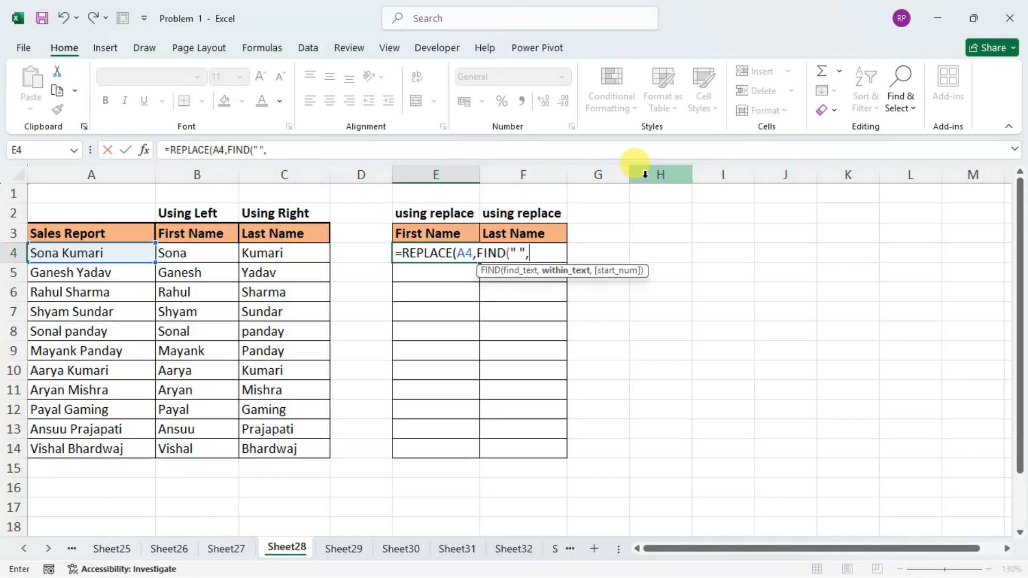
left_click(112, 255)
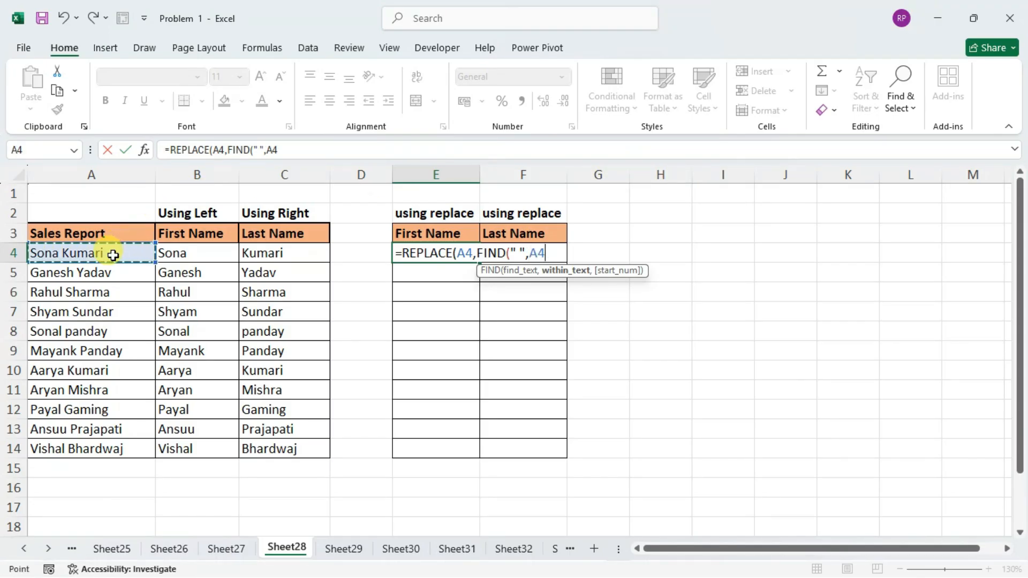
type(")")
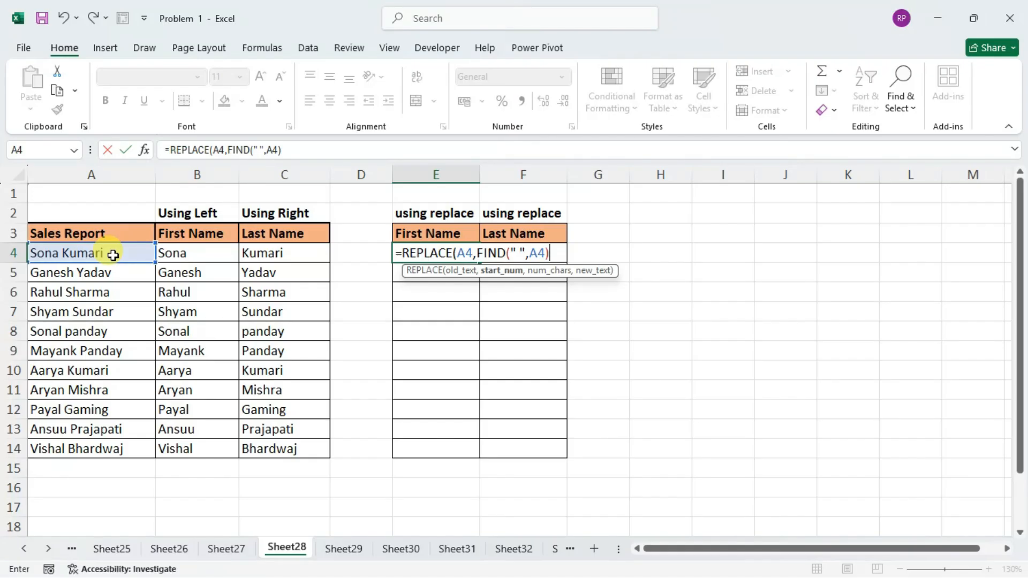
type(",")
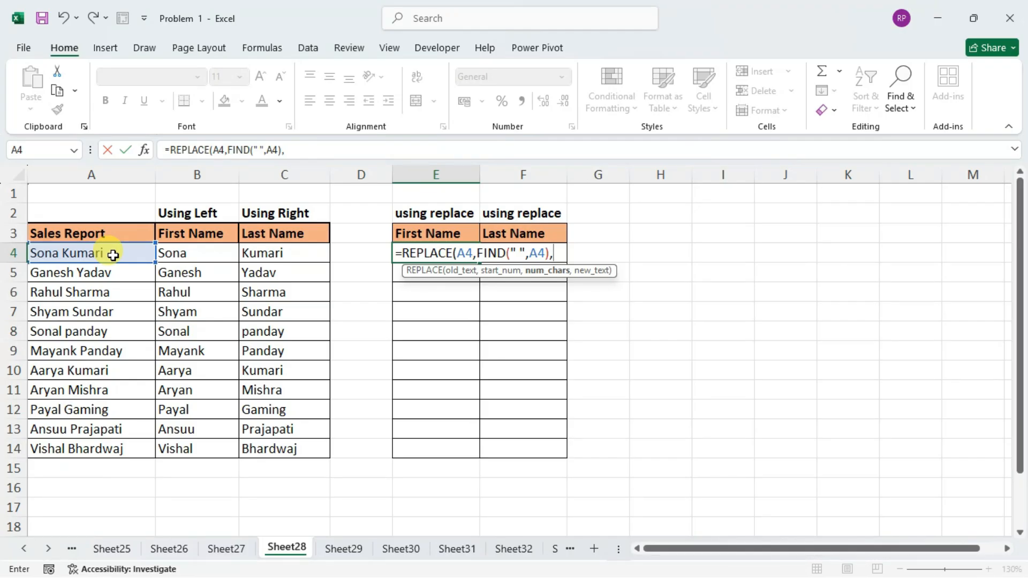
Complete the E4 formula as =REPLACE(A4,FIND(" ",A4),20,"") and fill it down through E14.
type("20,")
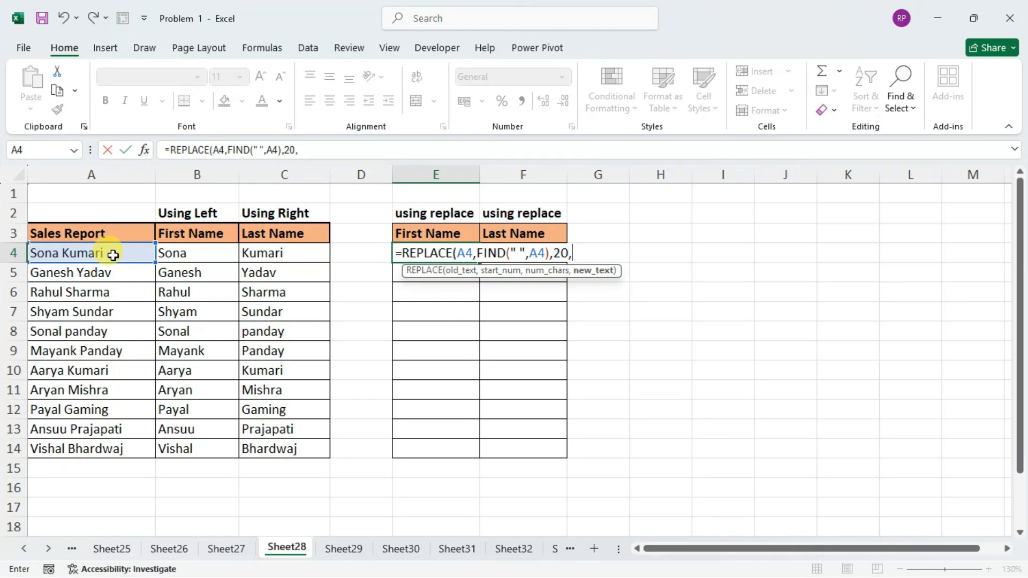
type("\"\")")
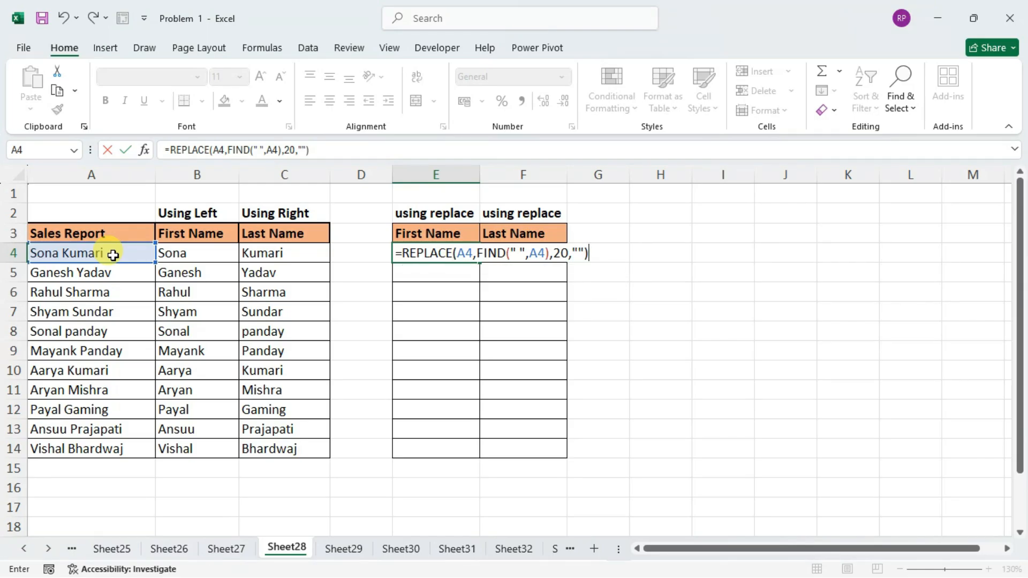
key("Return")
key("Up")
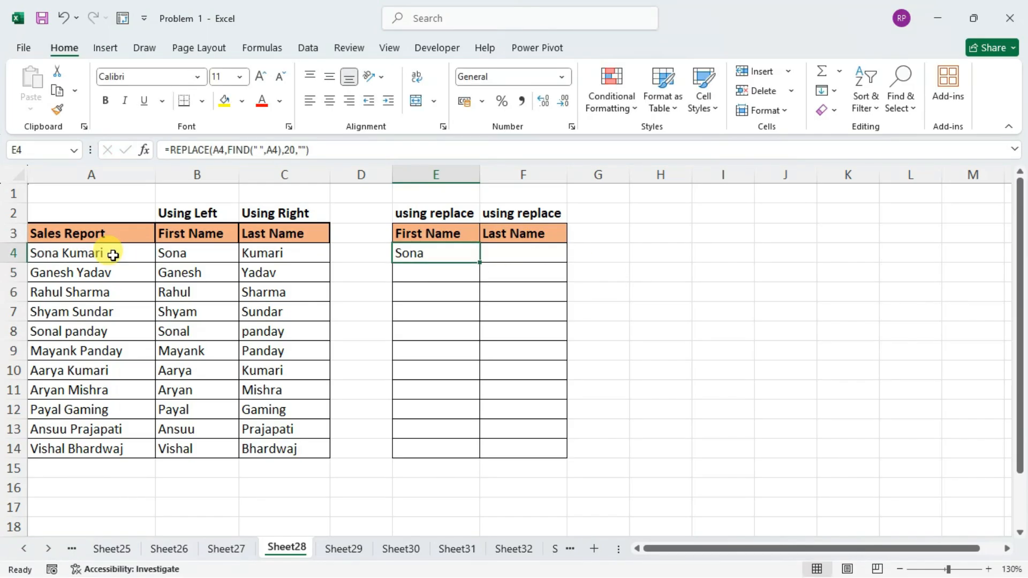
left_click_drag(478, 261, 491, 456)
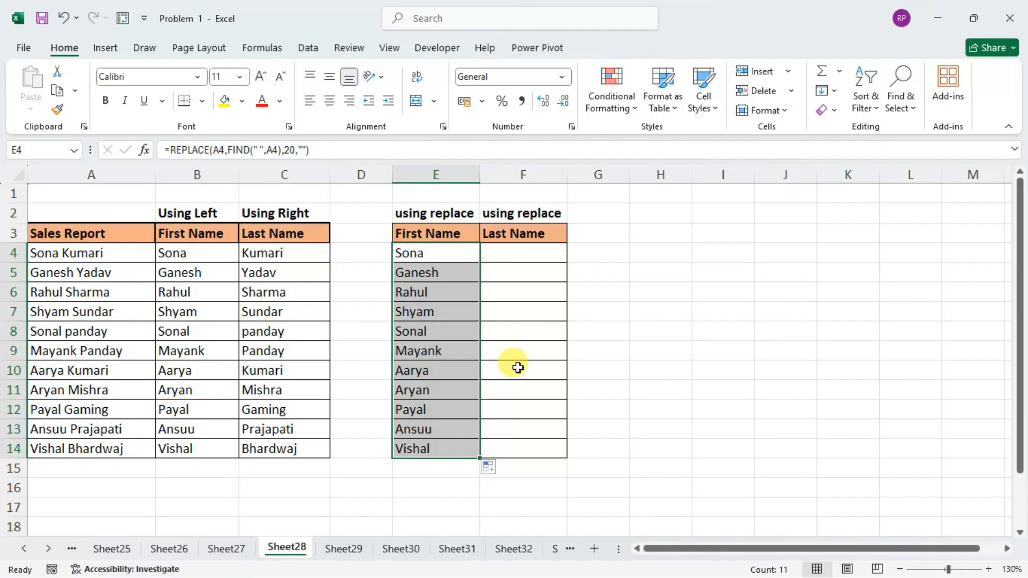
Begin a REPLACE formula in F4 with A4 as the old text and 1 as the start number.
left_click(524, 252)
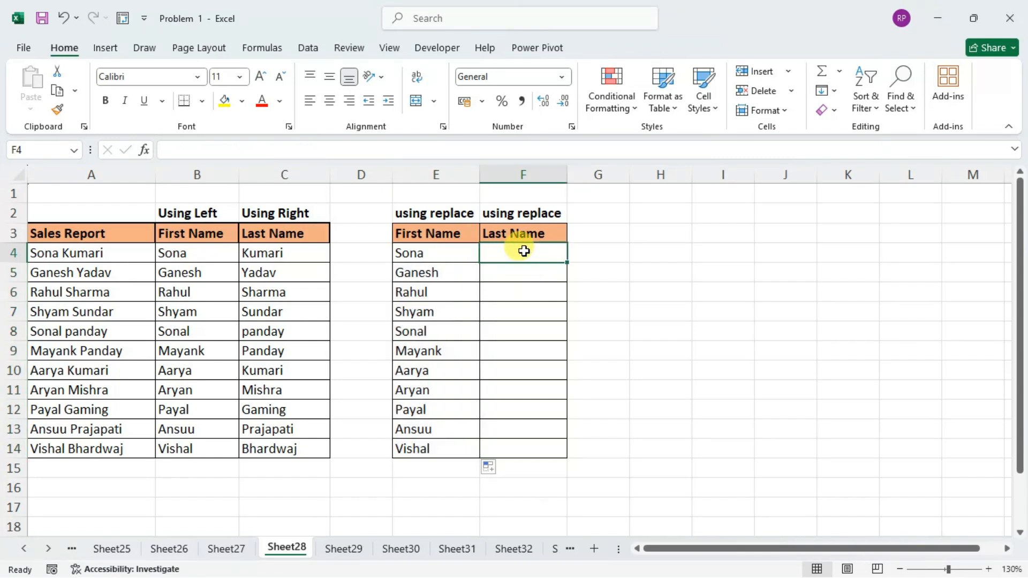
type("=")
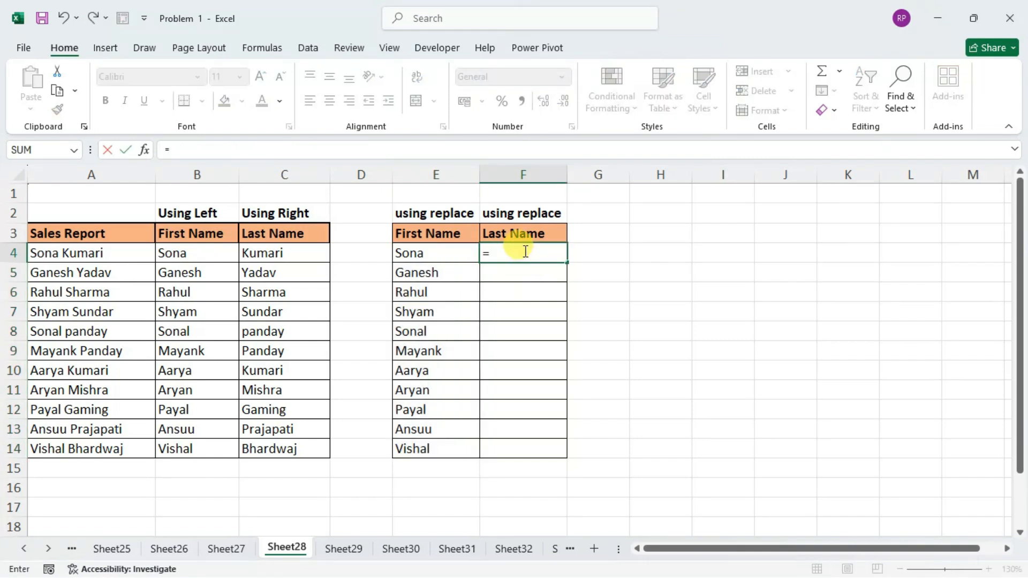
type("repl")
key("Tab")
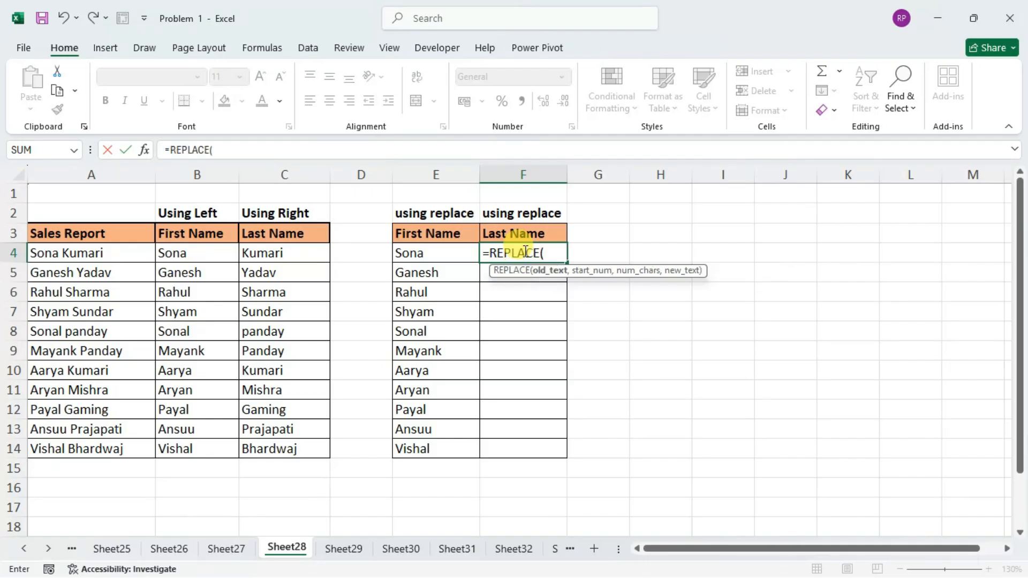
left_click(111, 253)
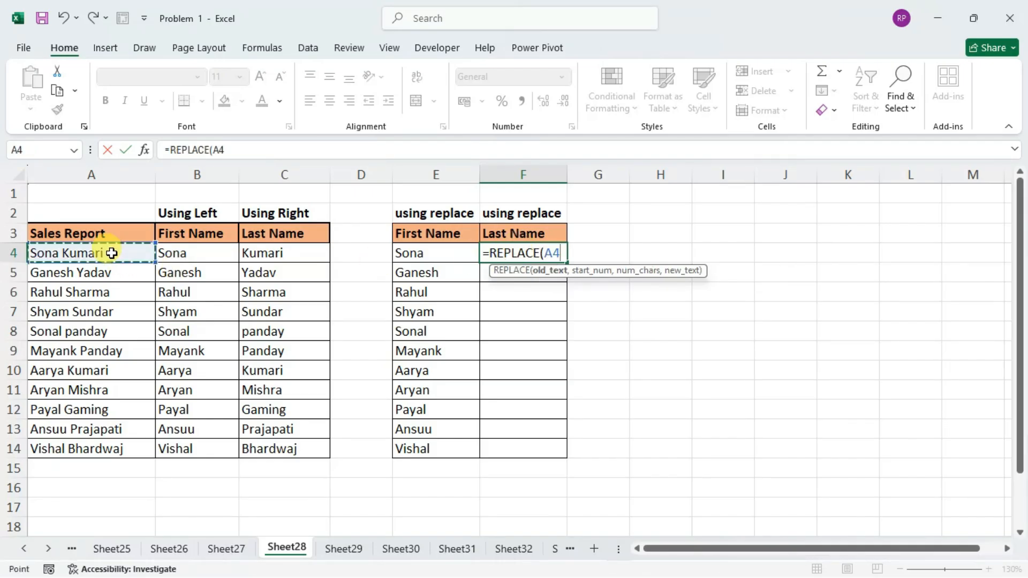
type(",")
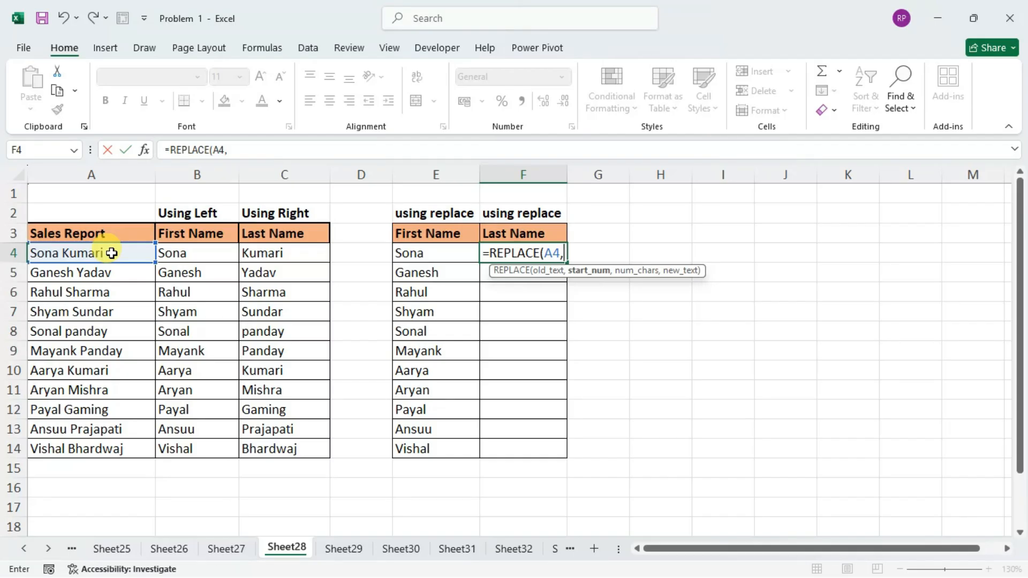
type("1")
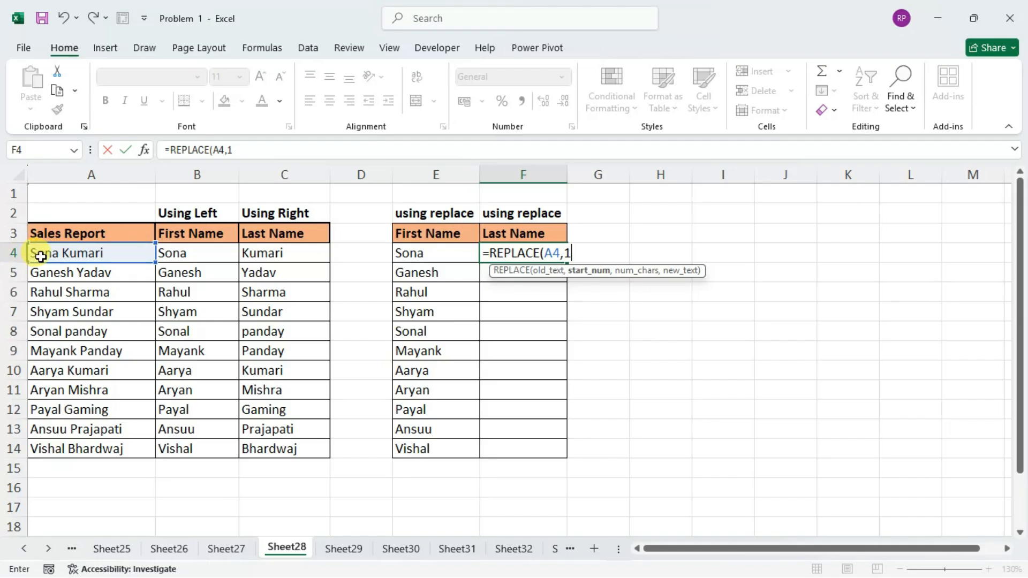
type(",")
type("find")
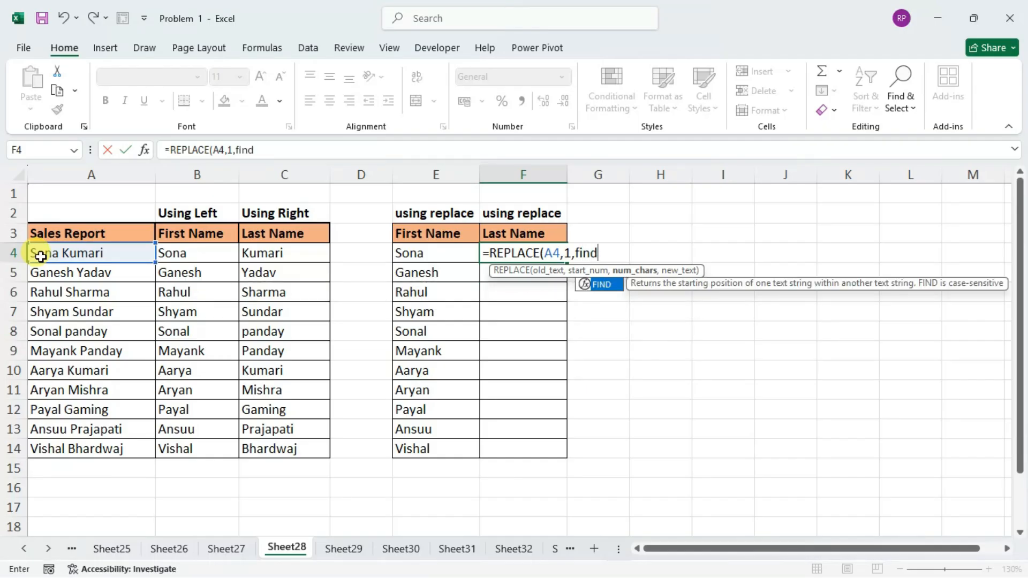
Add FIND(" ",A4) as the number of characters in the F4 REPLACE formula.
key("Tab")
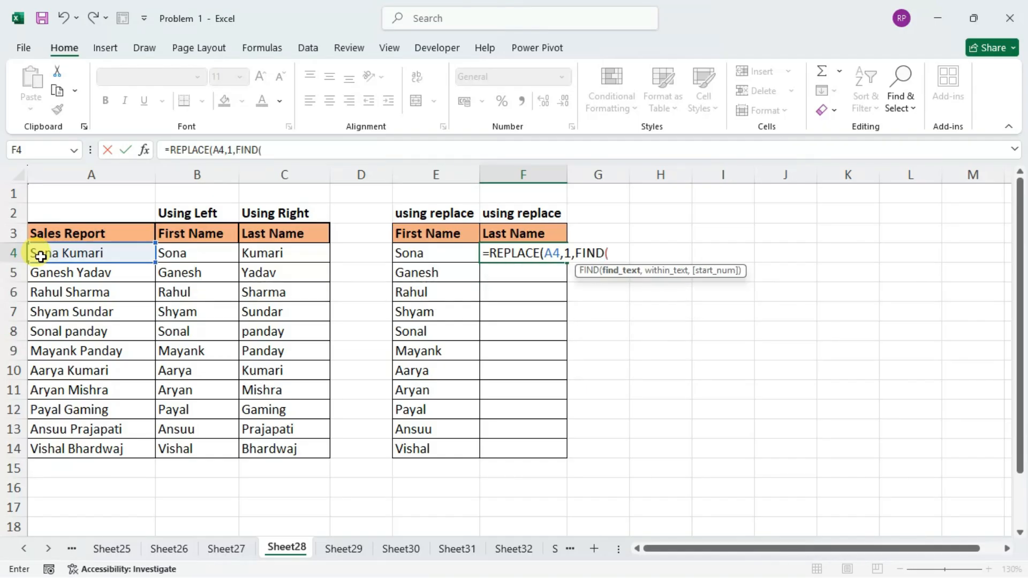
type("\" \",")
left_click(41, 256)
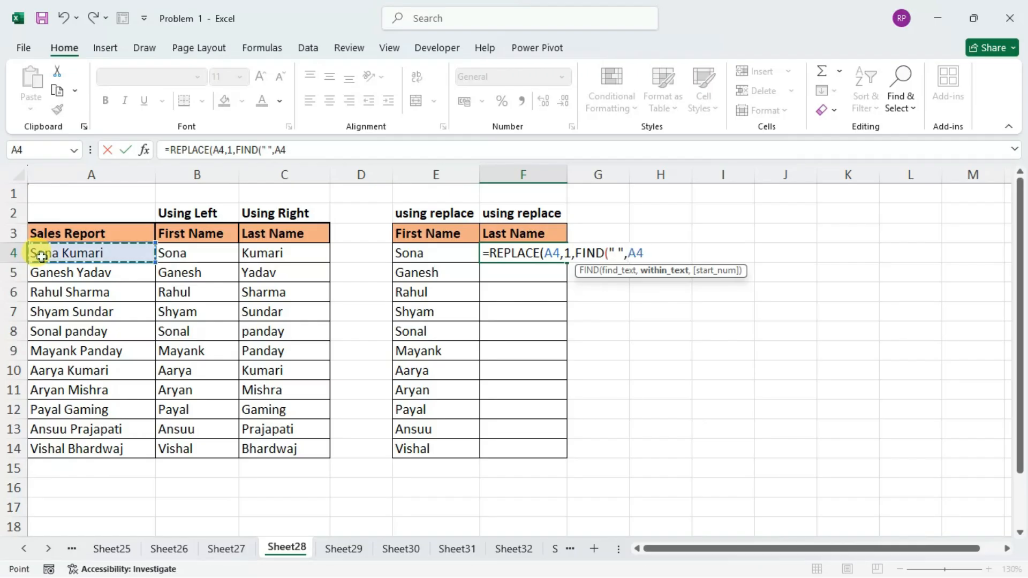
type("),\"\")")
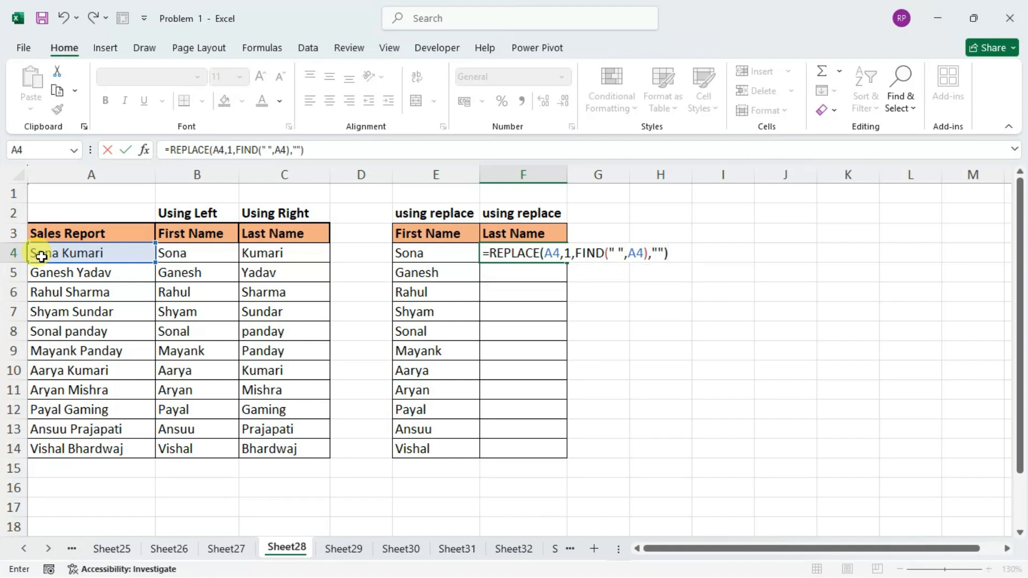
Complete the F4 formula as =REPLACE(A4,1,FIND(" ",A4),"") and fill it down through F14.
key("Return")
left_click(556, 257)
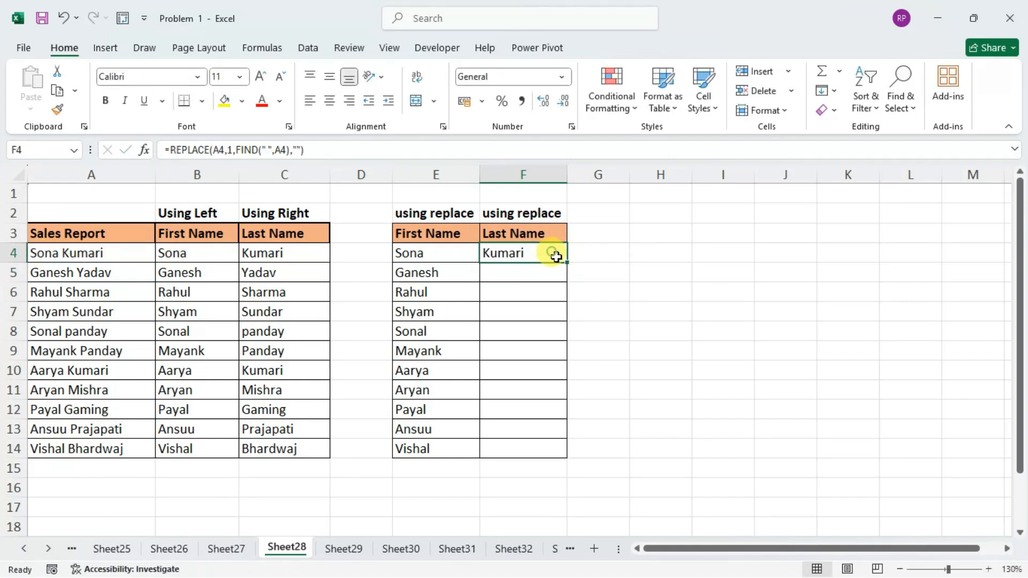
left_click_drag(563, 260, 567, 452)
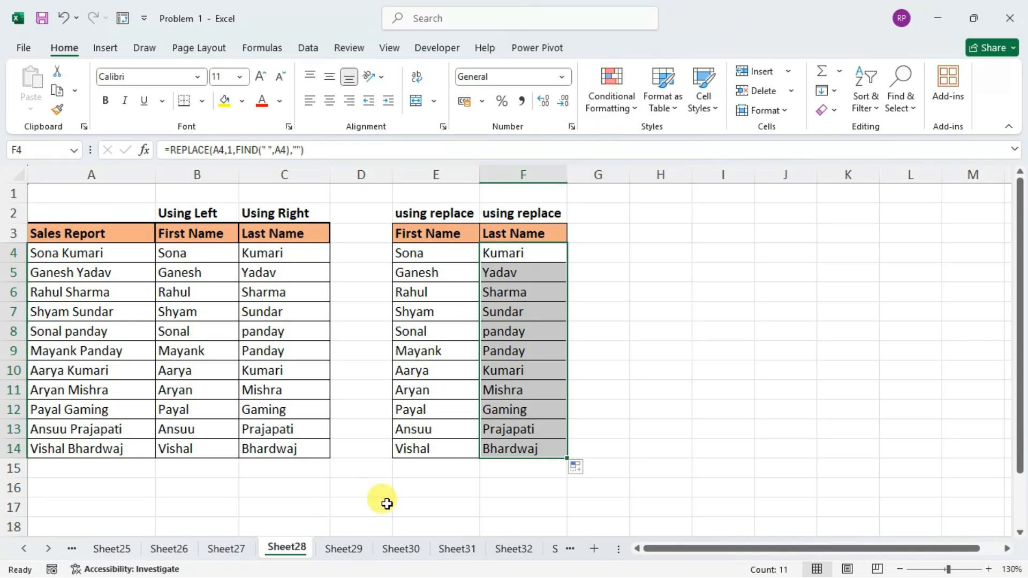
Switch to Sheet29 and clear the existing last-name results in B4:E4.
left_click(362, 546)
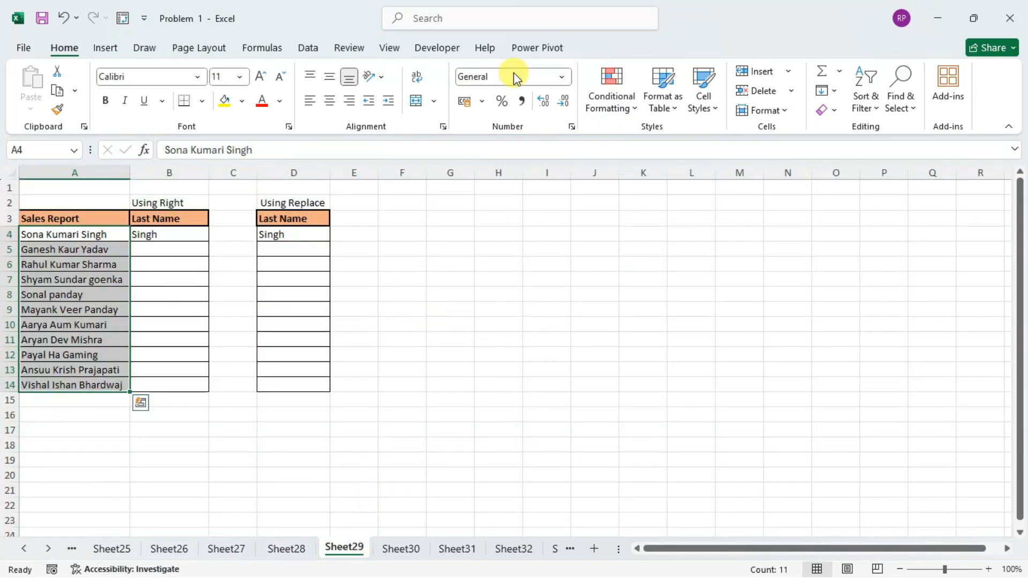
left_click(422, 262)
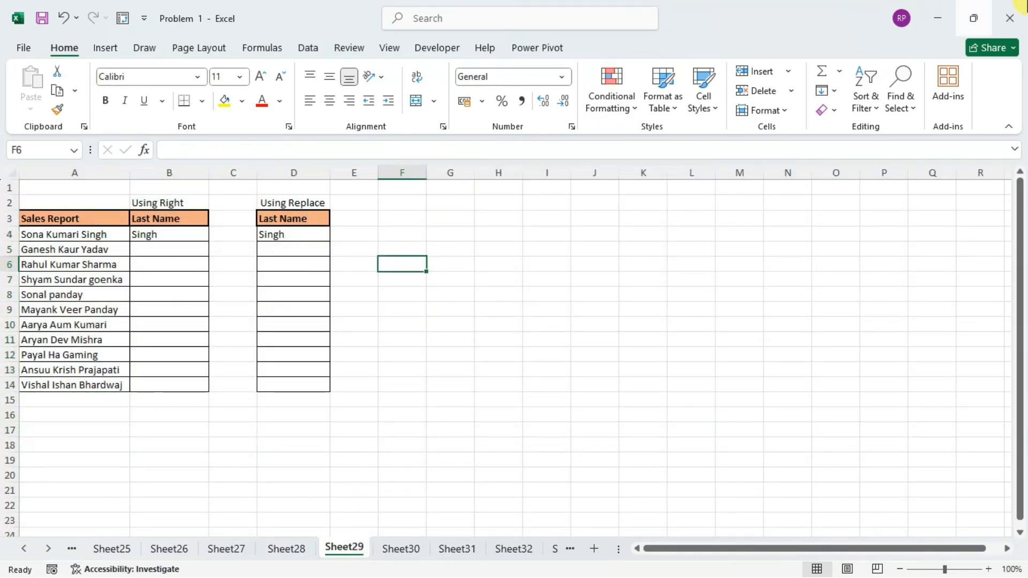
left_click(990, 570)
left_click(990, 569)
left_click(989, 569)
left_click(989, 570)
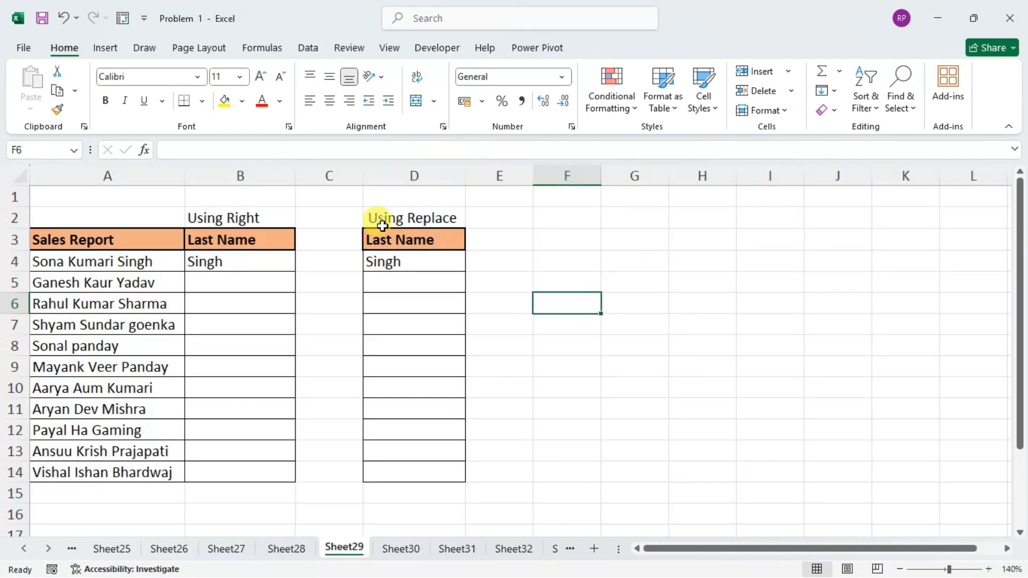
left_click_drag(486, 268, 241, 270)
key("Delete")
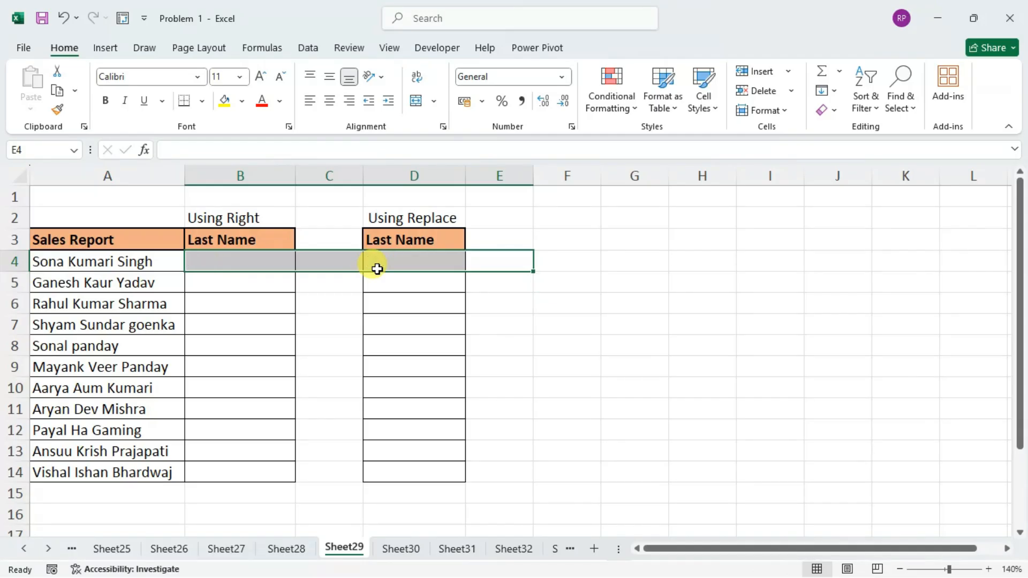
Begin a RIGHT formula in B4 with A4 as the text.
key("Left")
key("Left")
key("Left")
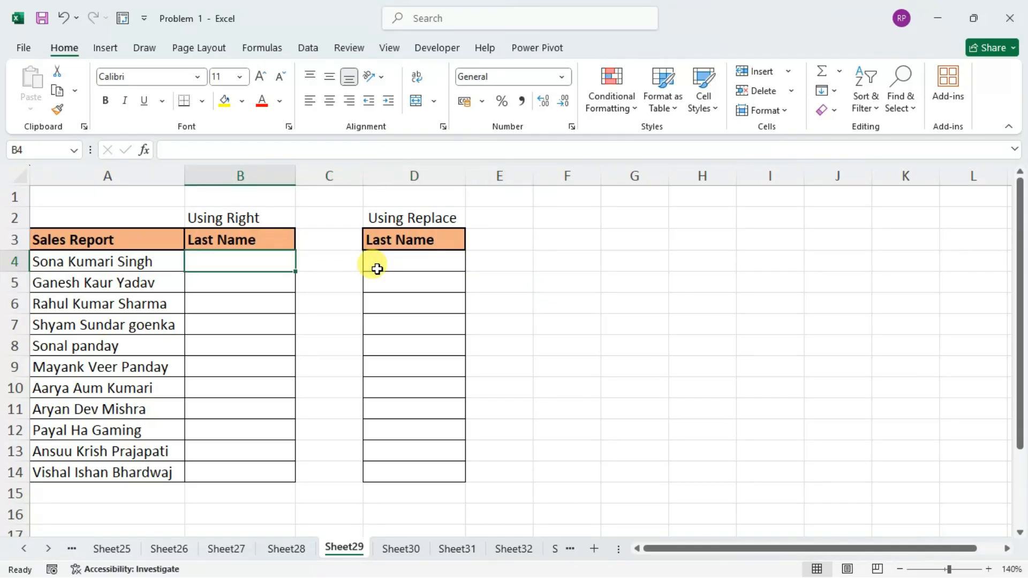
type("=f")
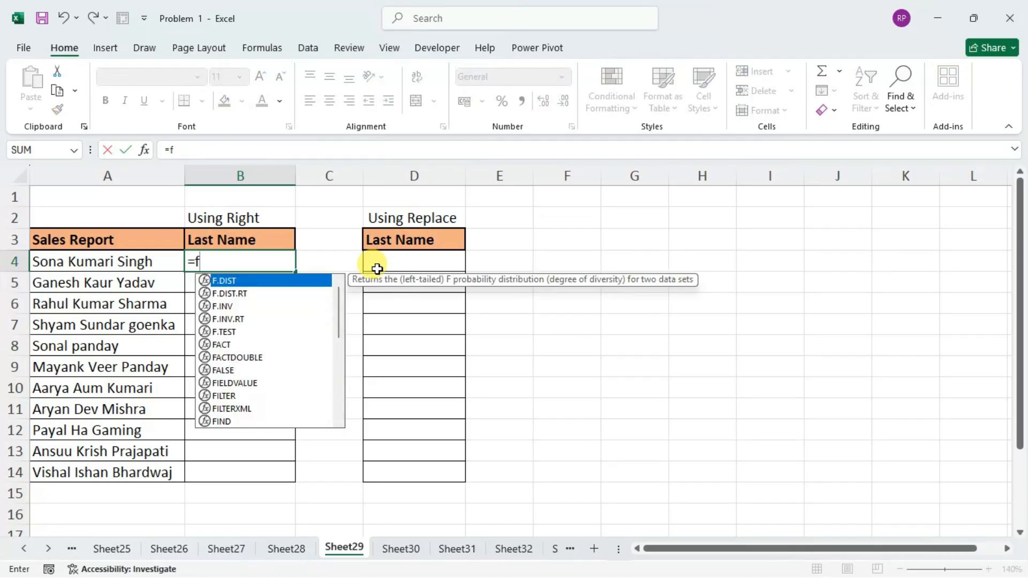
key("BackSpace")
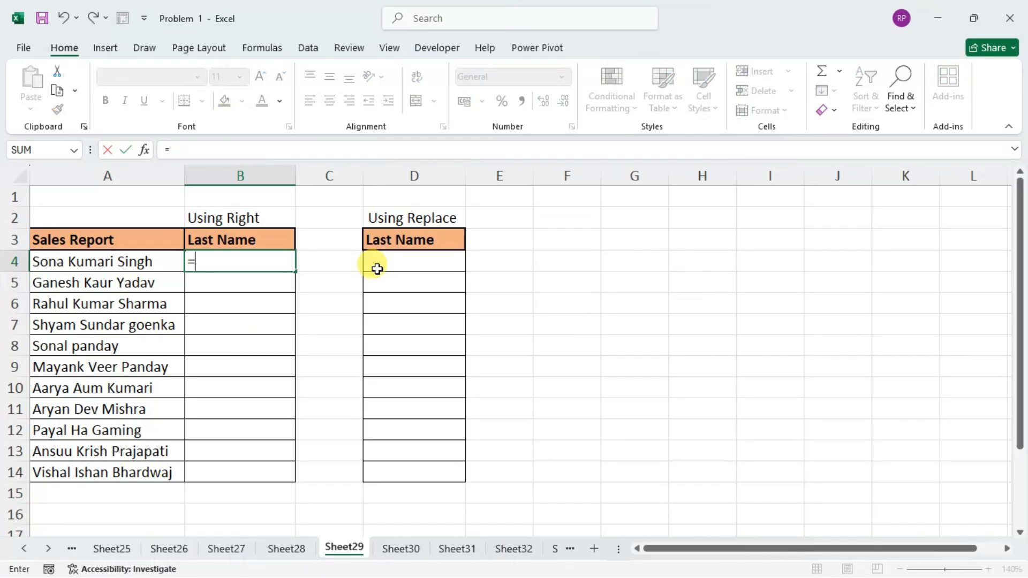
type("r")
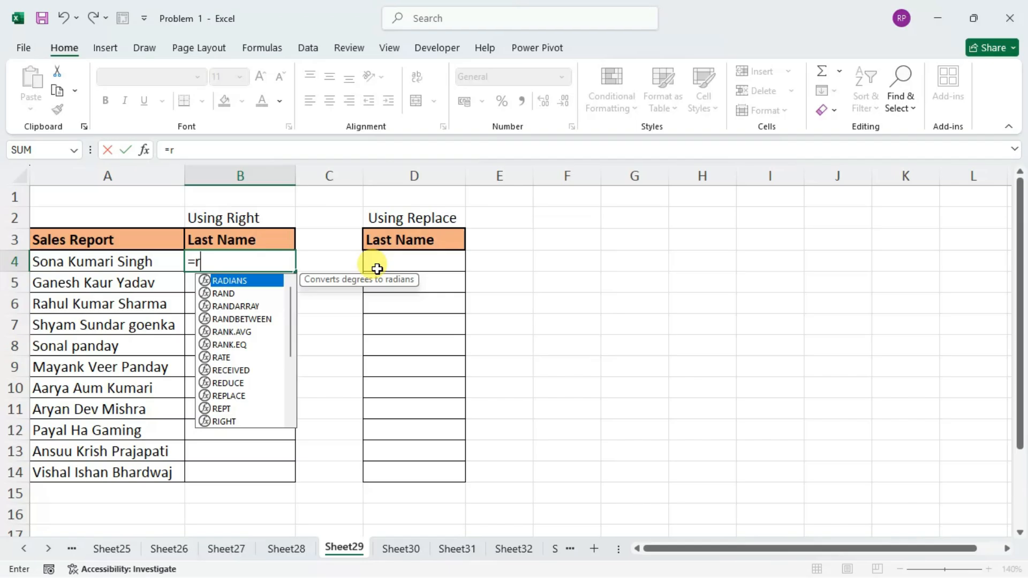
type("i")
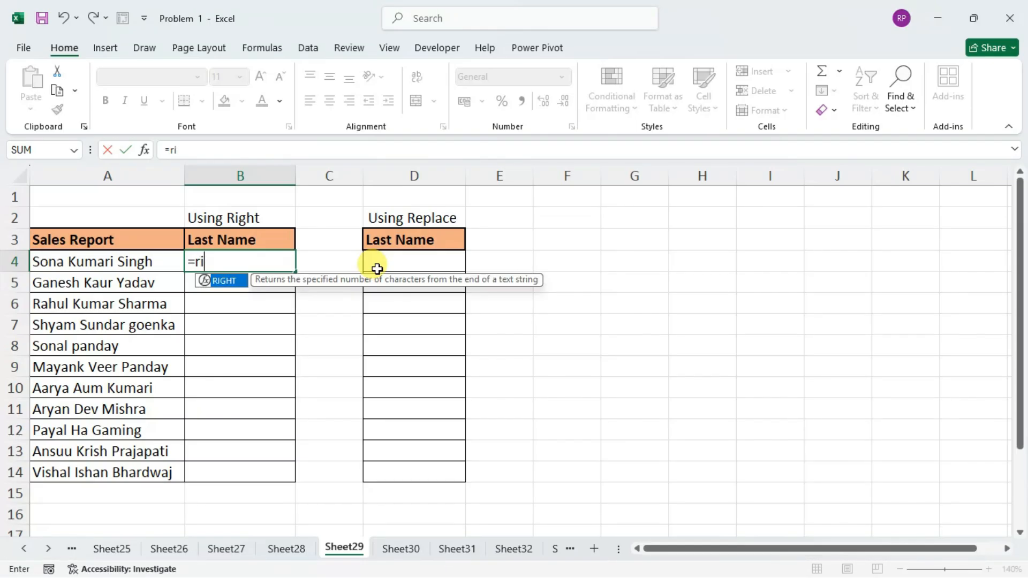
key("Tab")
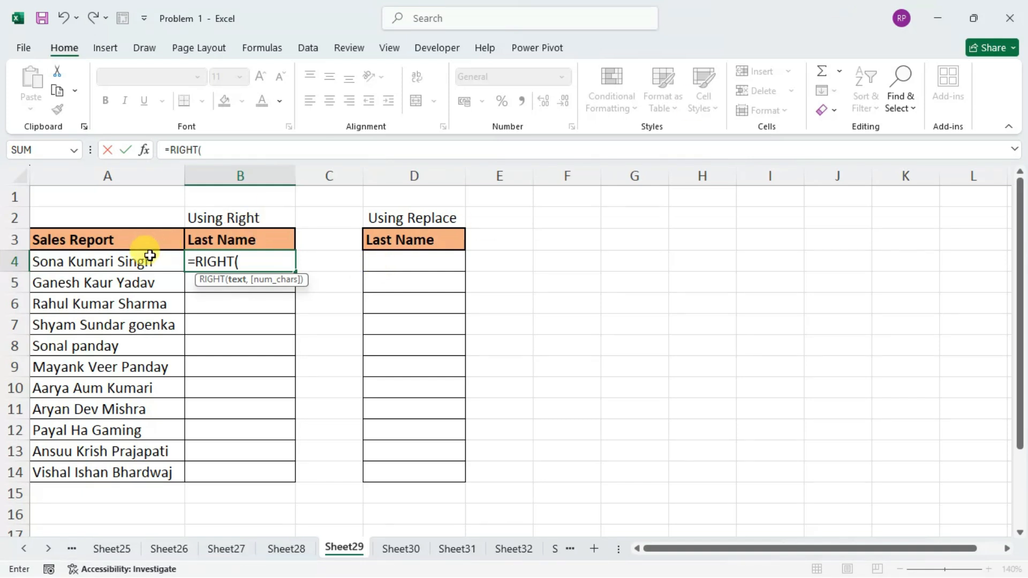
left_click(170, 259)
type(",")
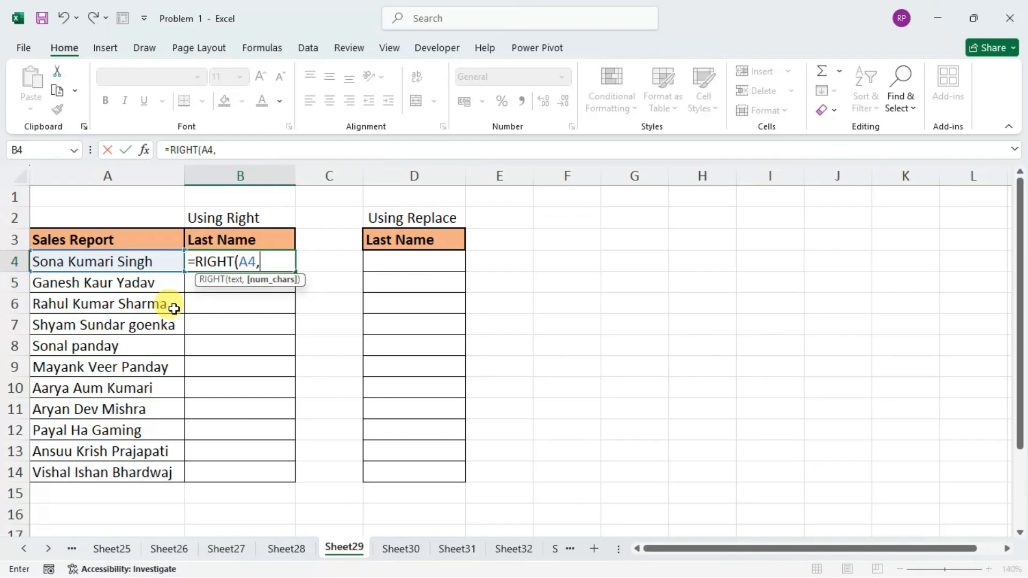
Set the number of characters in the B4 RIGHT formula to LEN(A4) minus a FIND for " " within A4.
type("len")
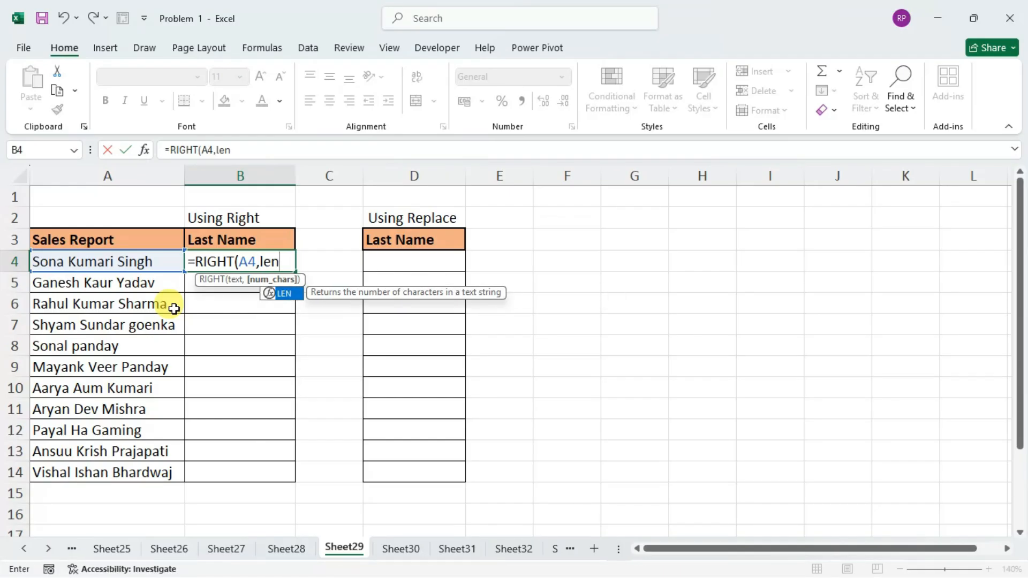
key("Tab")
left_click(160, 267)
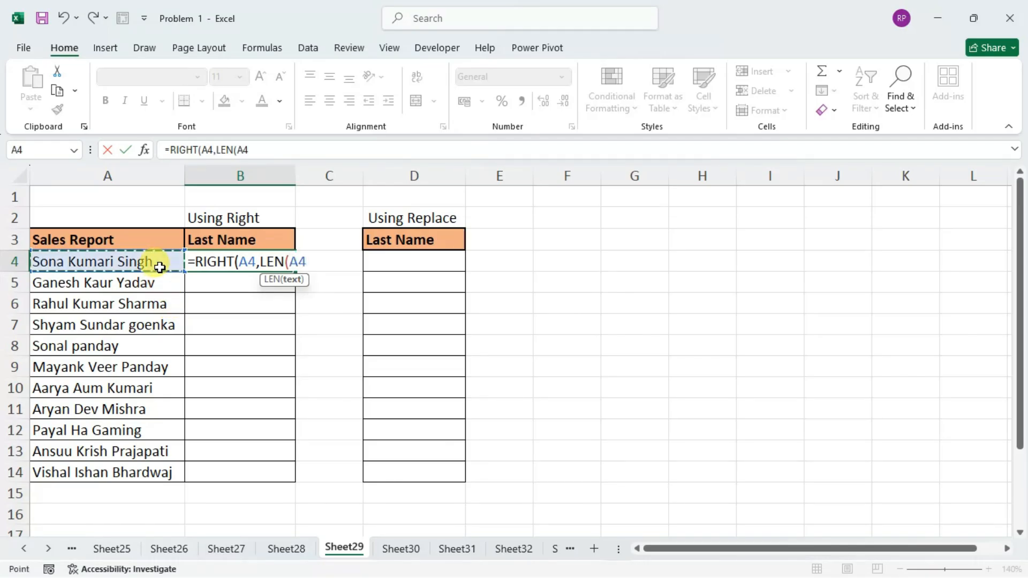
type(")")
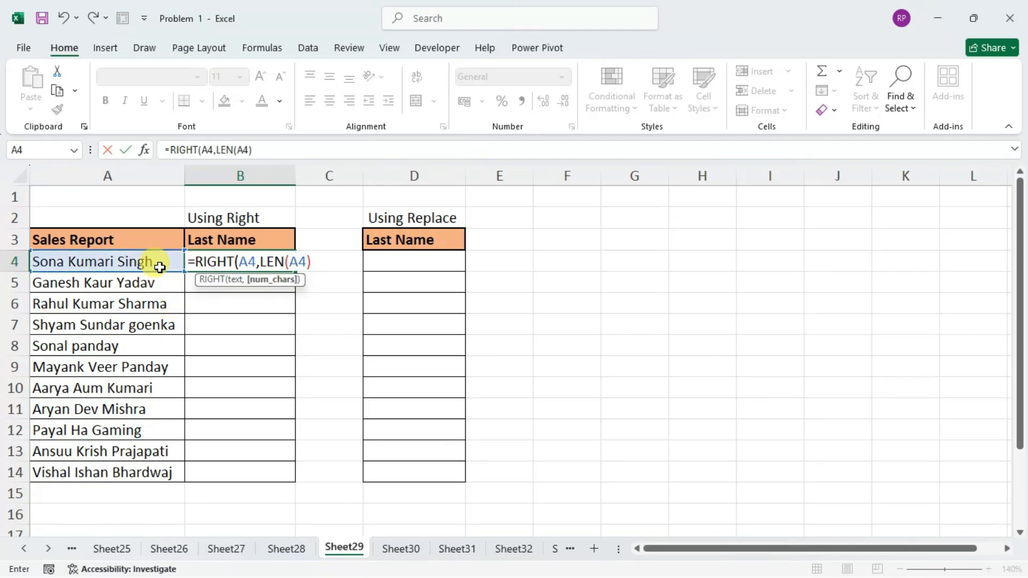
type("-find")
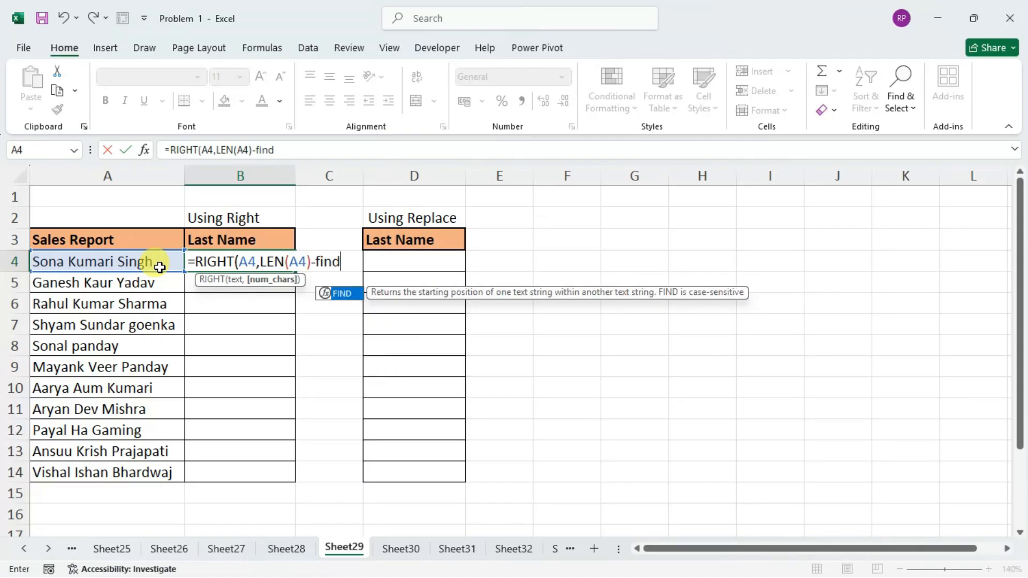
key("Tab")
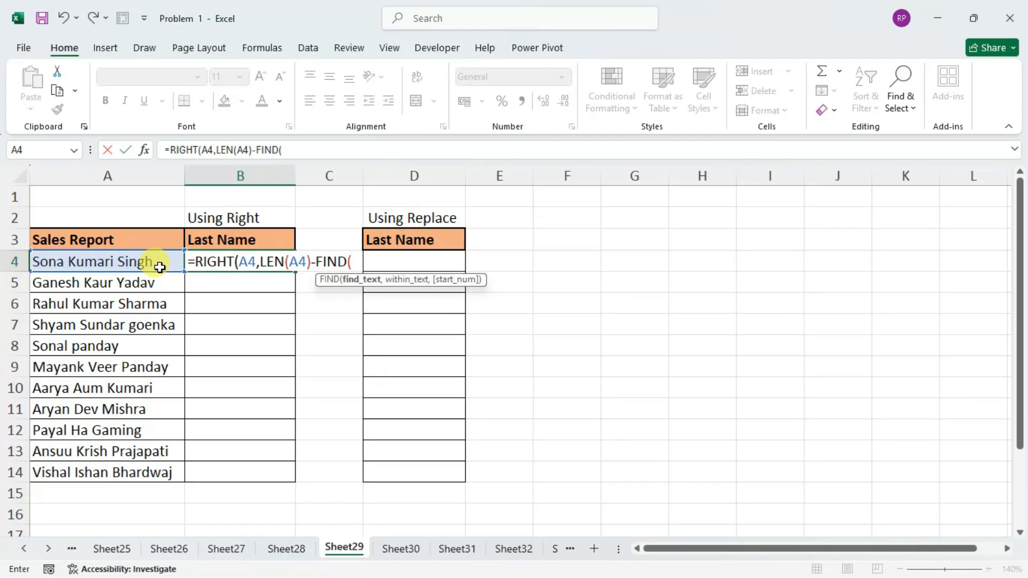
type("\" \",")
left_click(160, 267)
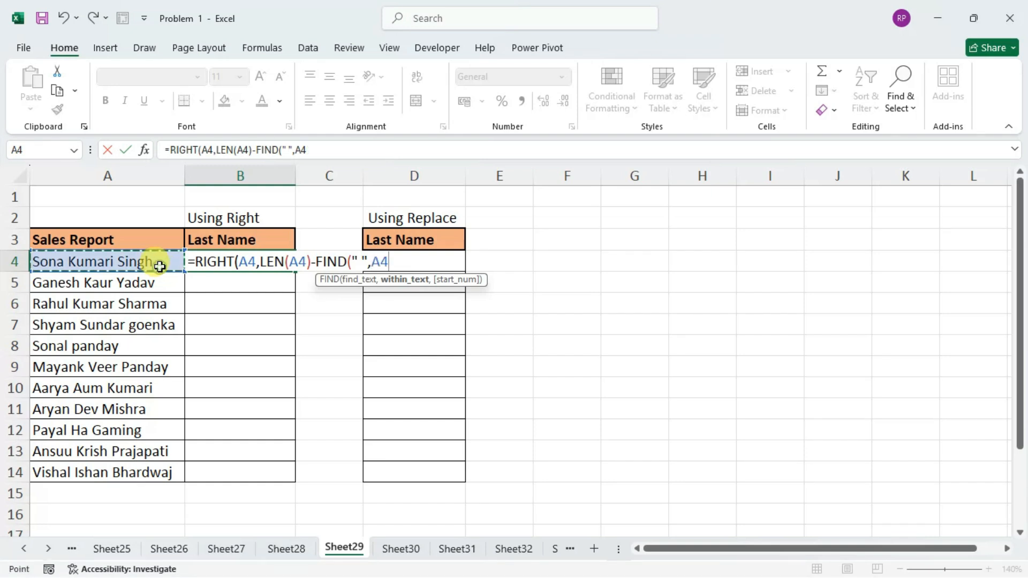
Add FIND(" ",A4)+1 as the start number of the outer FIND in the B4 formula and close that FIND.
type(",find")
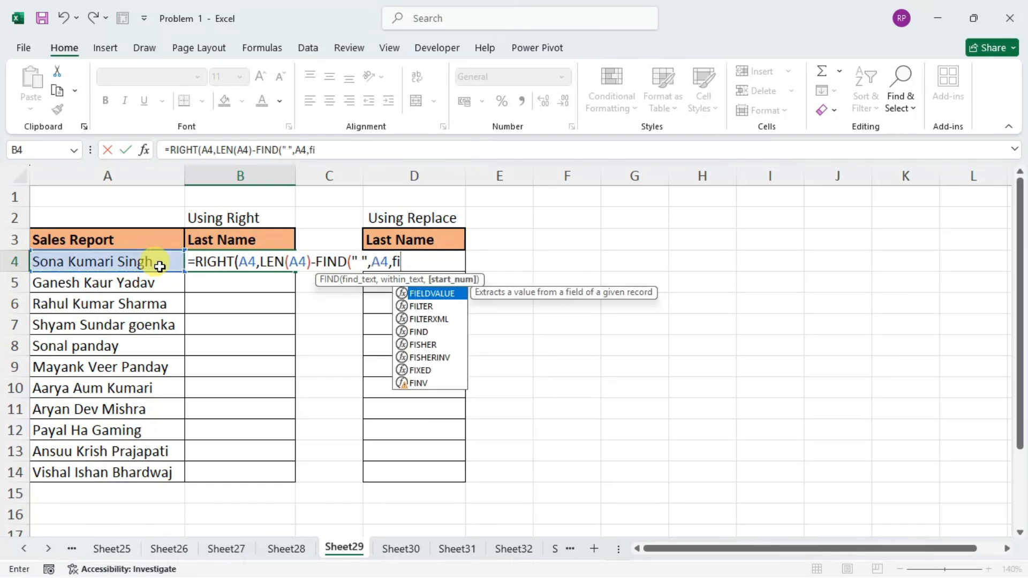
key("Tab")
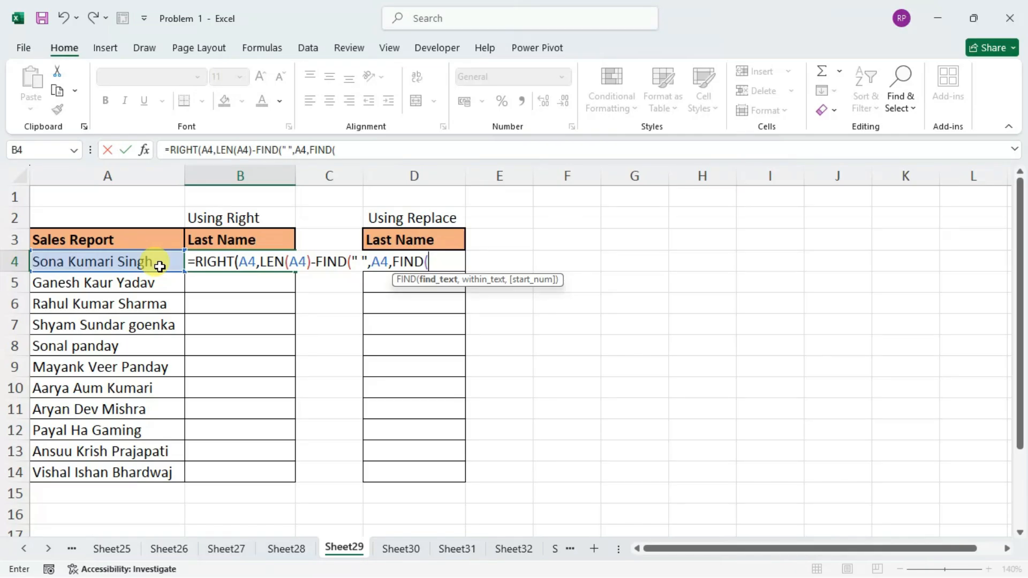
type("\" \",")
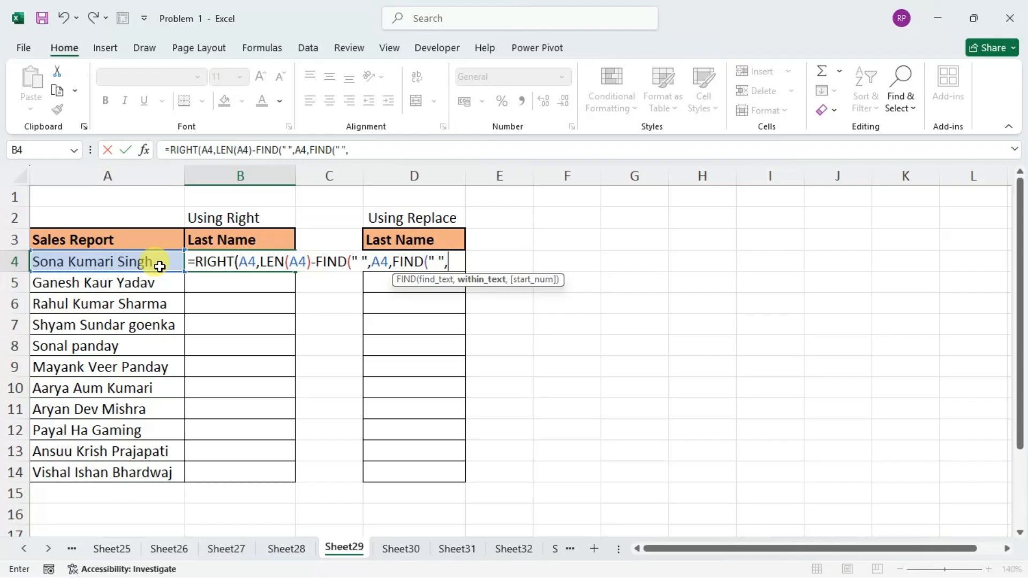
left_click(160, 266)
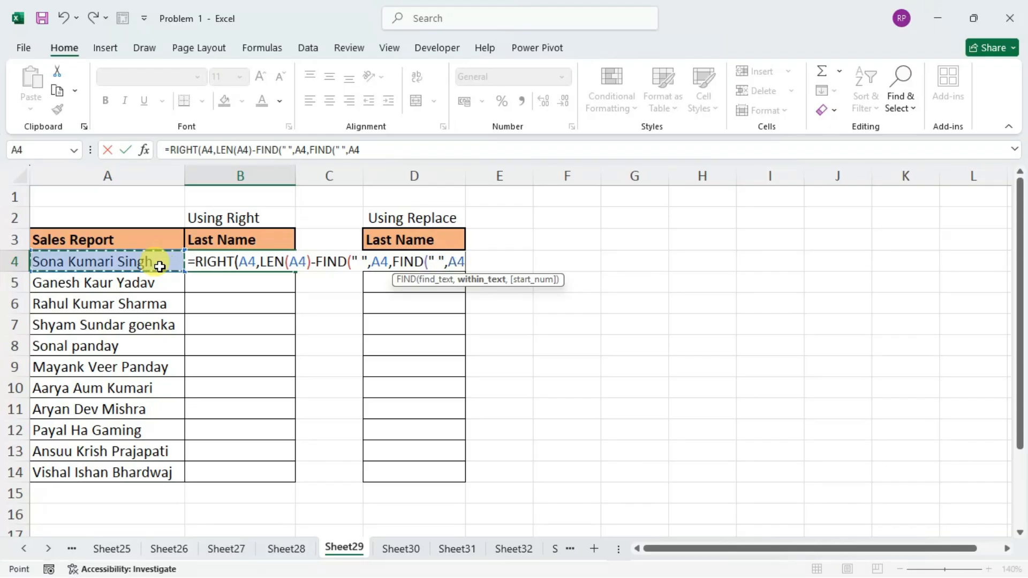
type(")+1)")
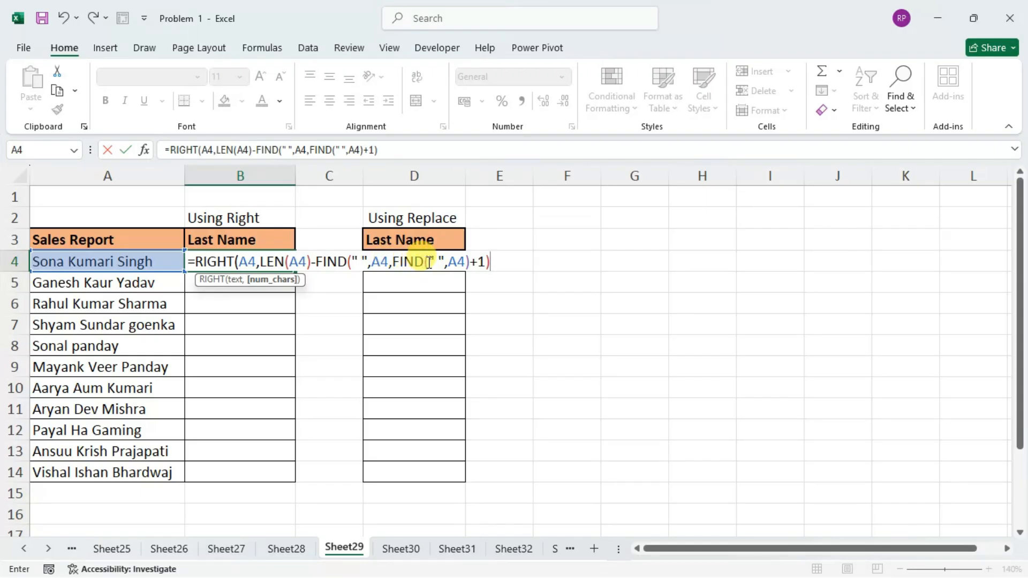
Complete the B4 formula as =RIGHT(A4,LEN(A4)-FIND(" ",A4,FIND(" ",A4)+1)) and fill it down through B14.
left_click_drag(492, 263, 318, 265)
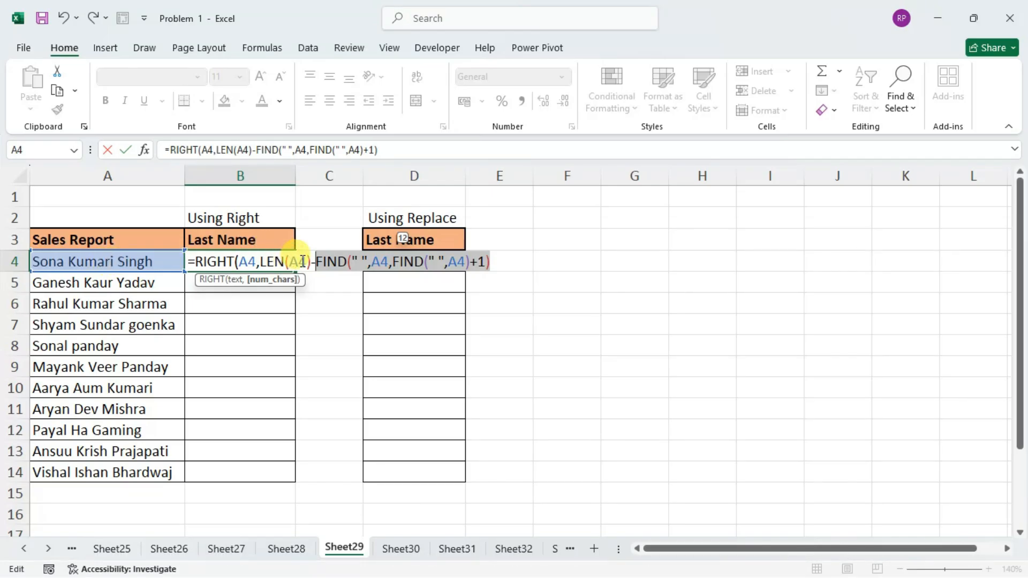
left_click(492, 261)
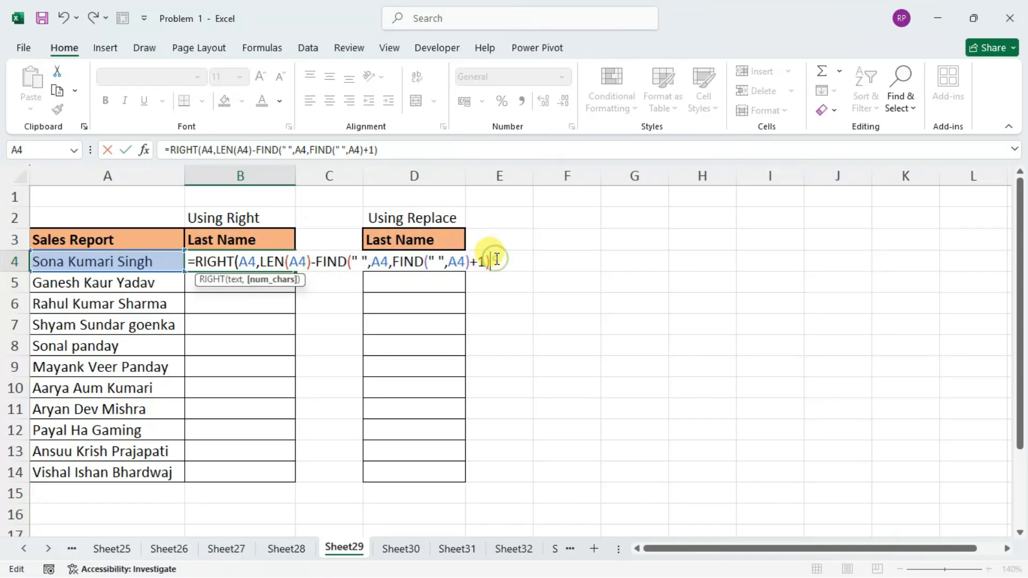
key("Return")
key("Return")
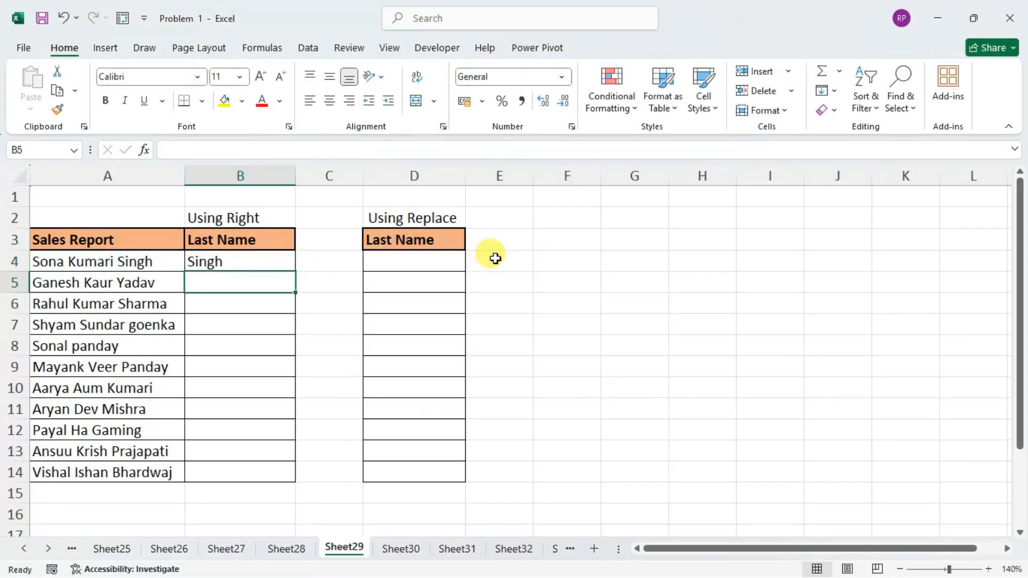
key("Up")
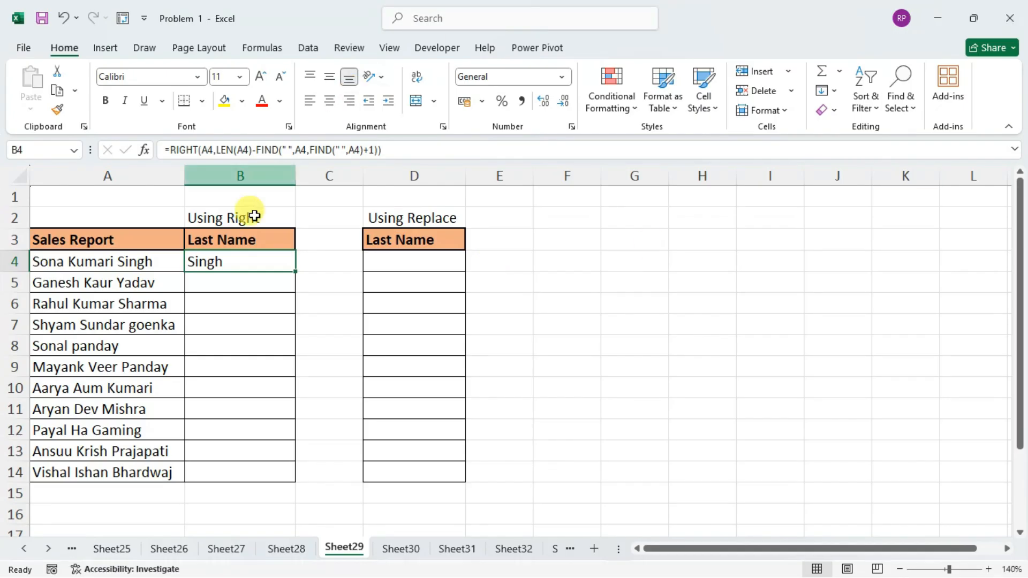
left_click_drag(297, 272, 294, 478)
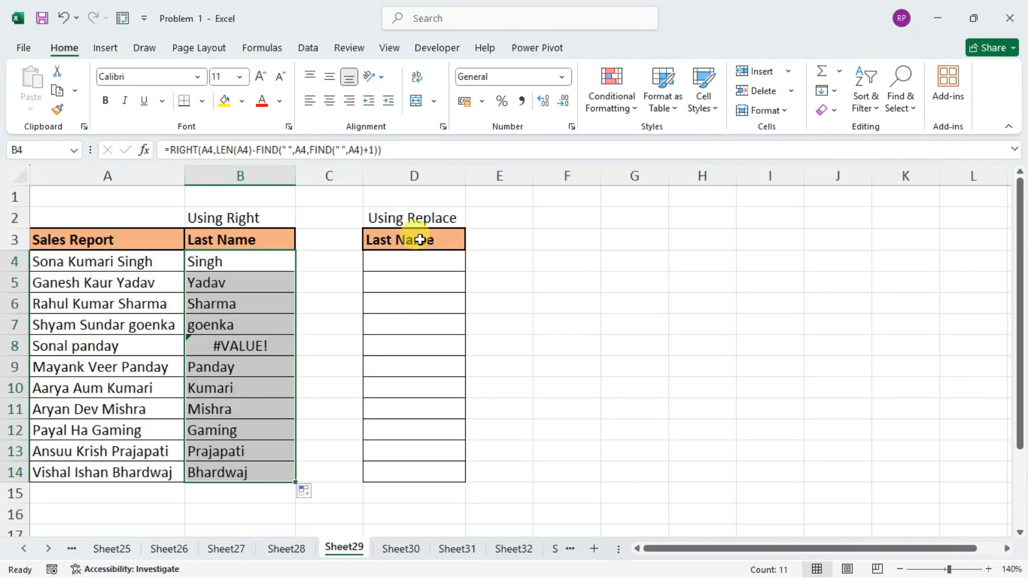
Wrap the B4 RIGHT formula in IFERROR with A4 as the value returned on error.
left_click(257, 346)
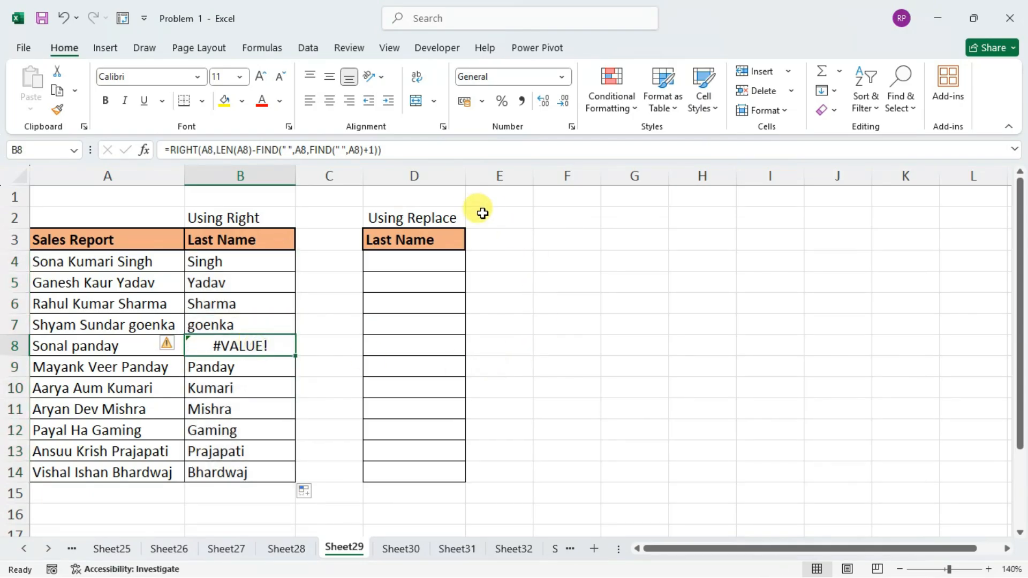
double_click(236, 260)
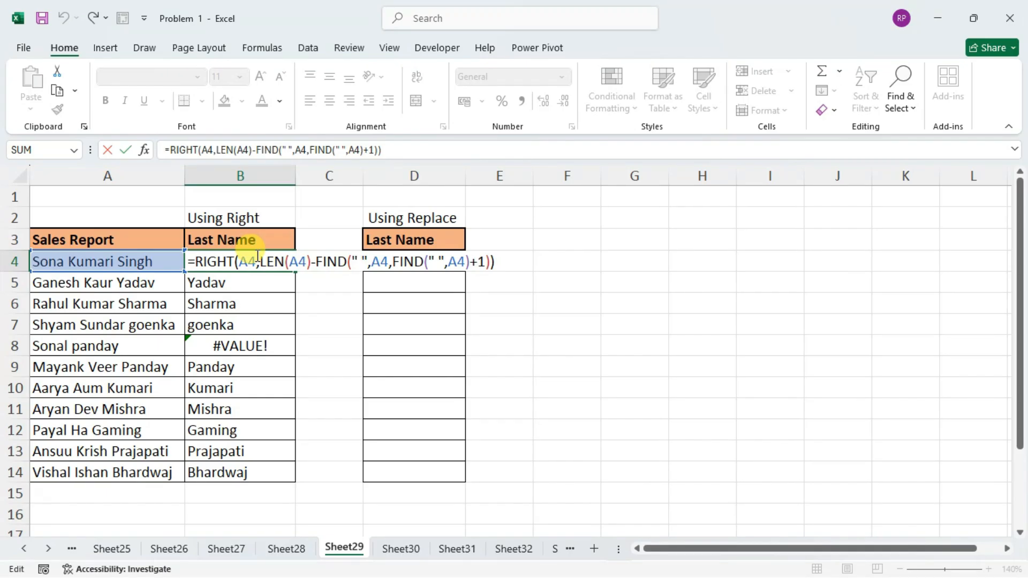
type("IFERROR(")
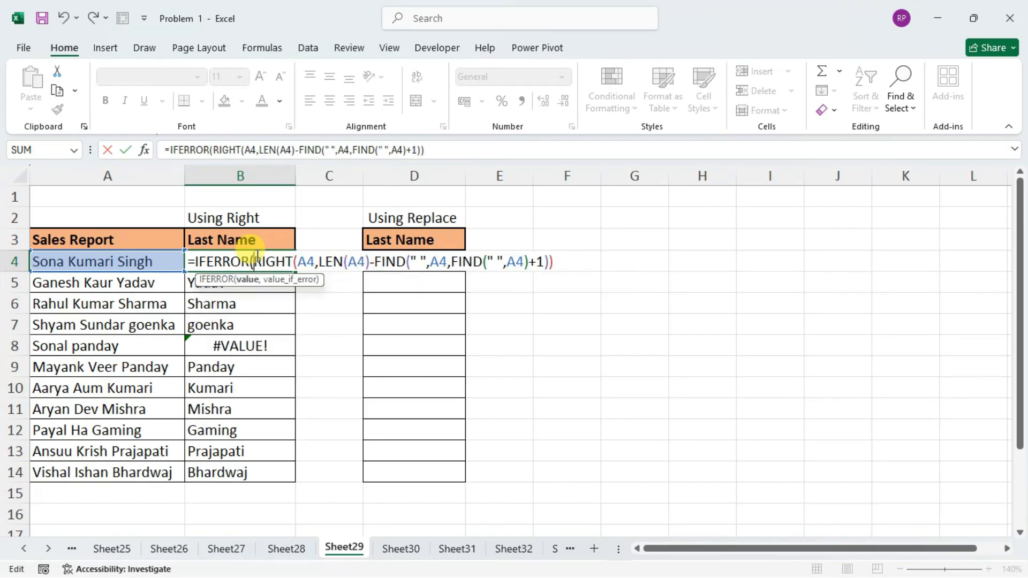
left_click(563, 261)
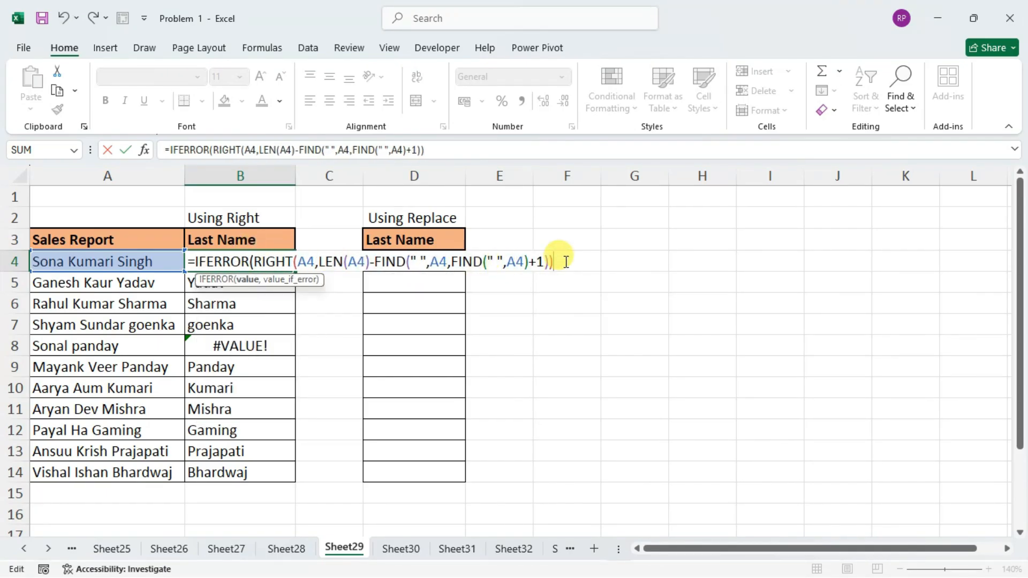
type(",")
key("BackSpace")
left_click(80, 262)
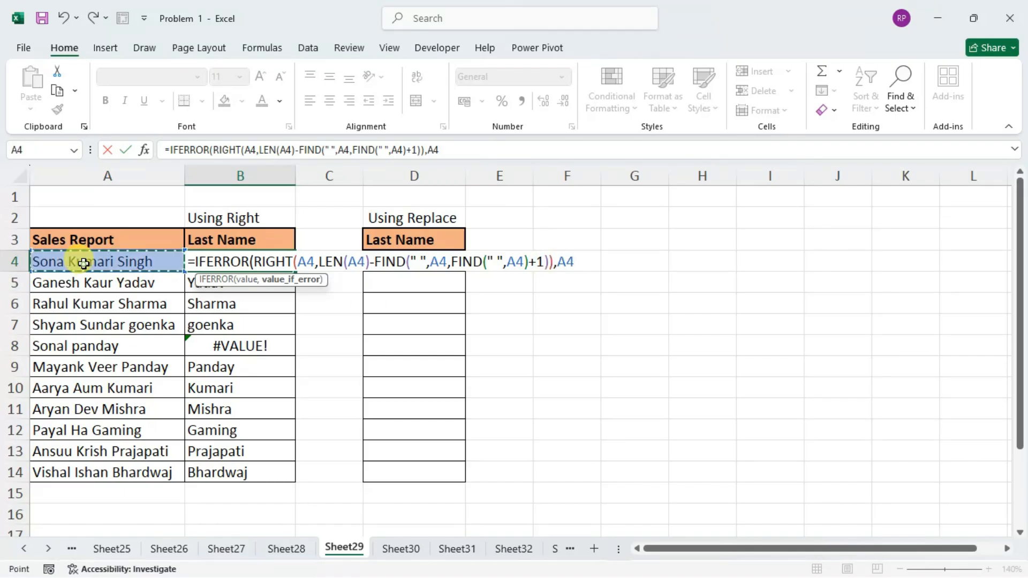
type(")")
key("Return")
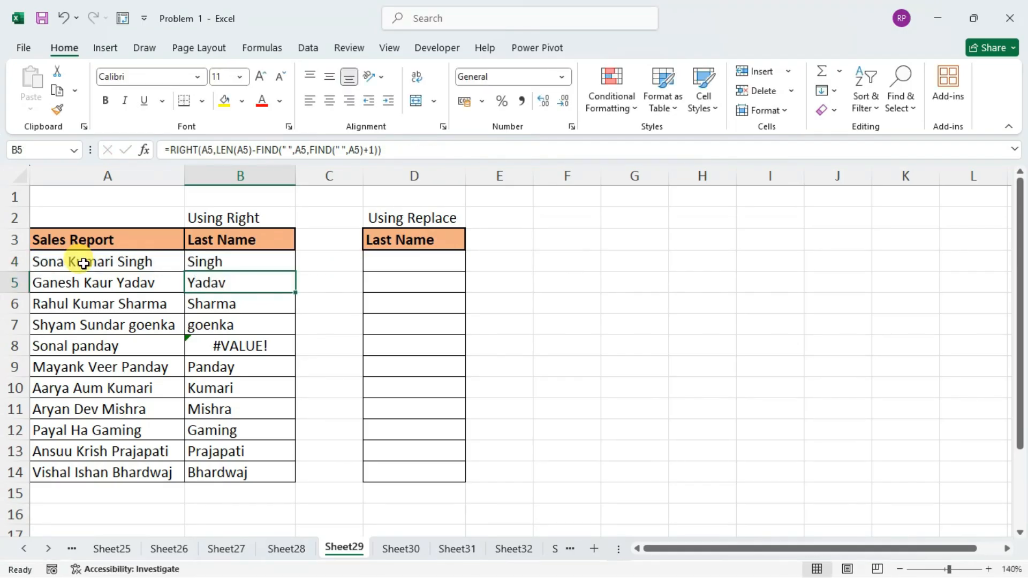
Fill the IFERROR formula from B4 down through B14 and check several of the filled cells.
left_click(235, 256)
double_click(294, 274)
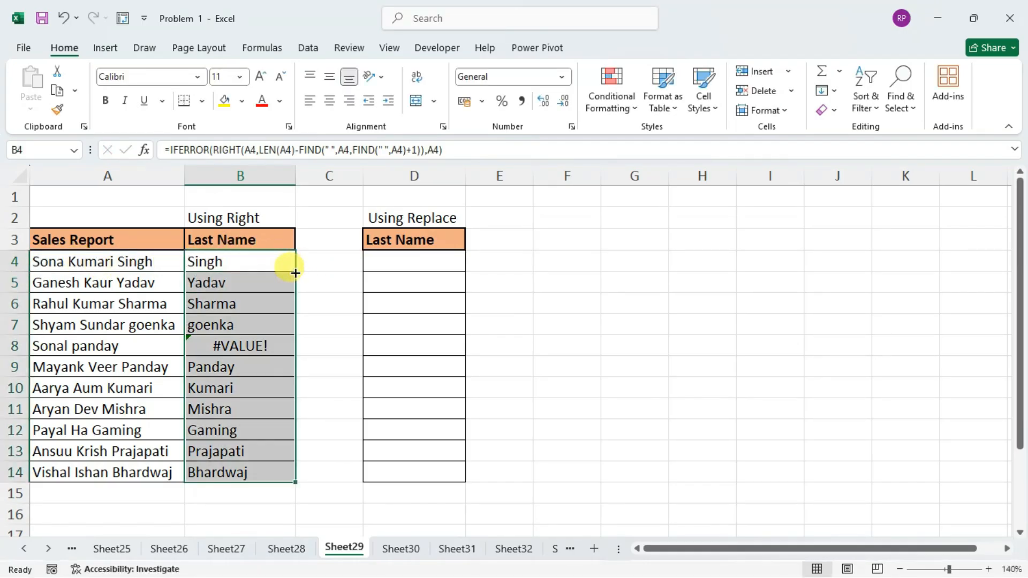
left_click(244, 345)
left_click(241, 430)
left_click(241, 452)
left_click(239, 471)
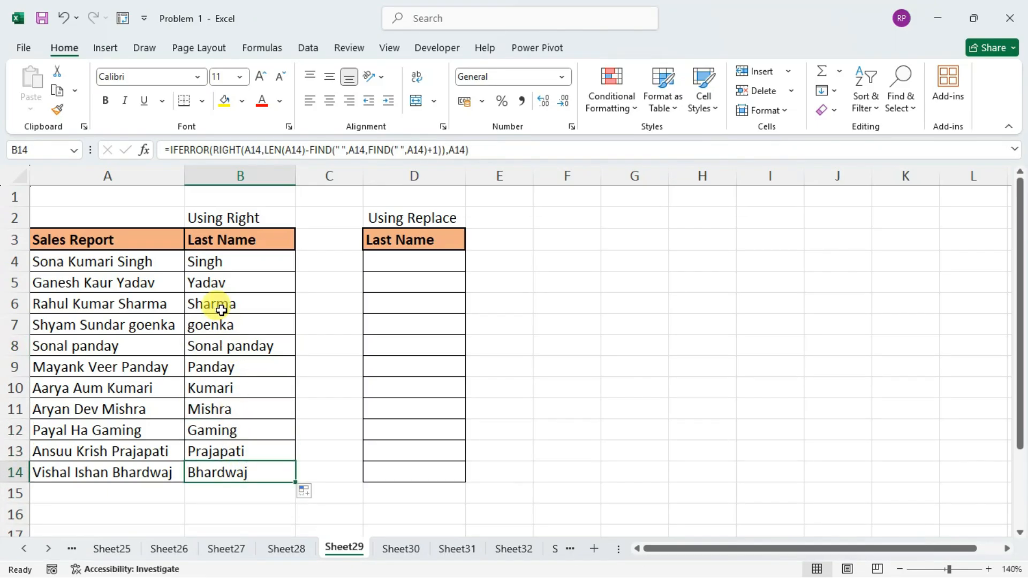
Start a REPLACE formula in D4 with A4 as the old text and 1 as the start number.
left_click(431, 261)
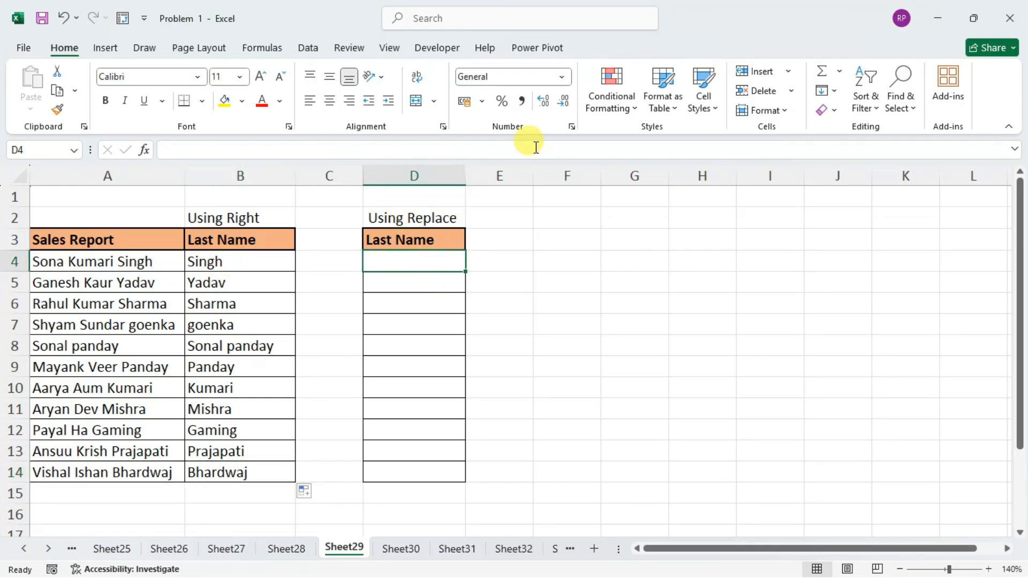
type("=rep")
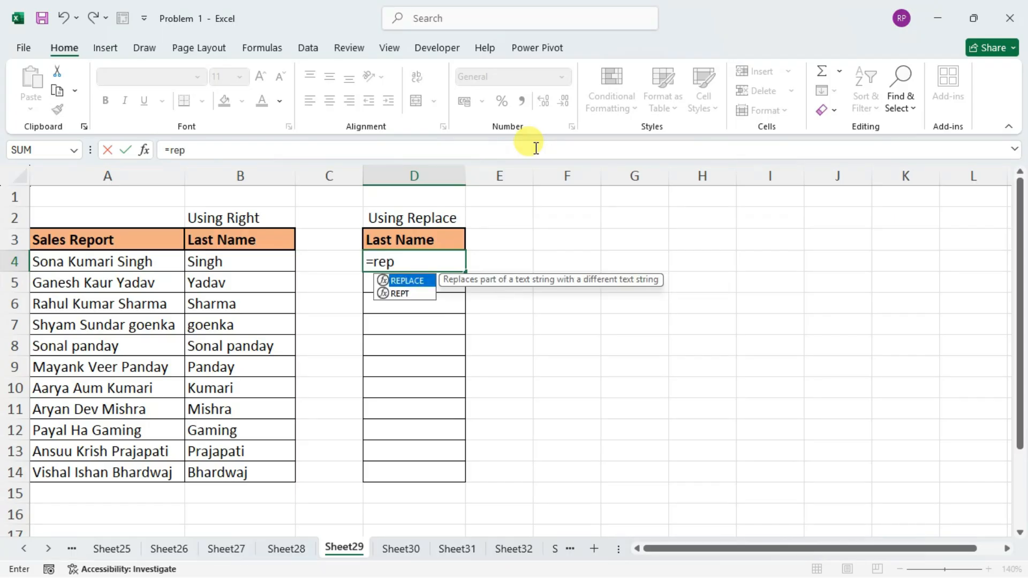
key("Tab")
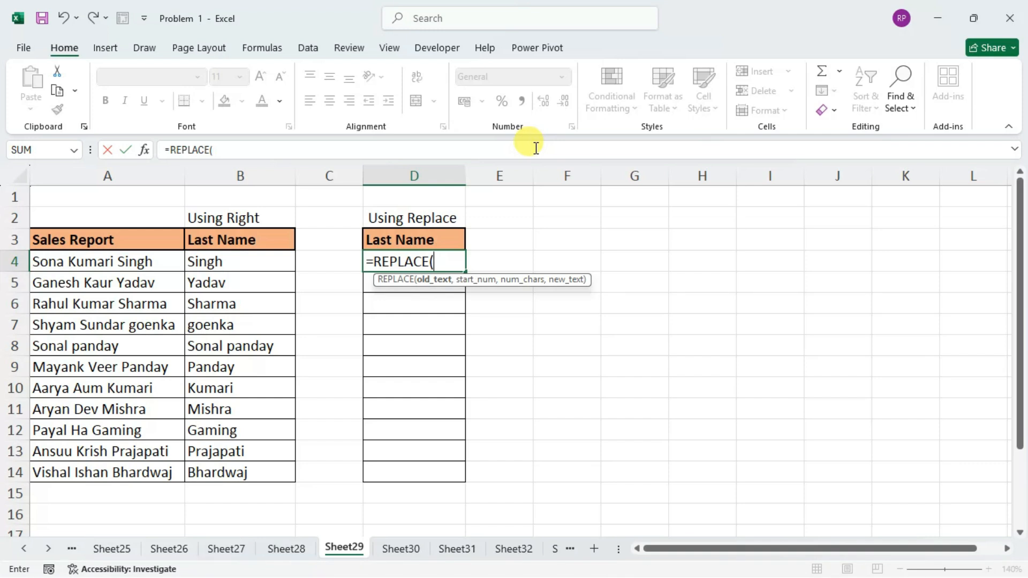
left_click(136, 261)
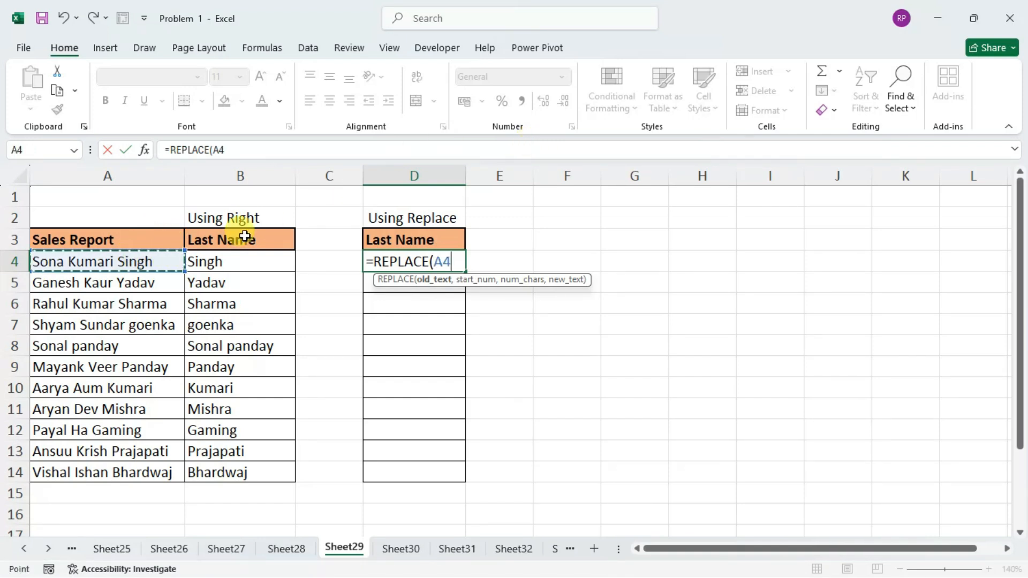
type(",")
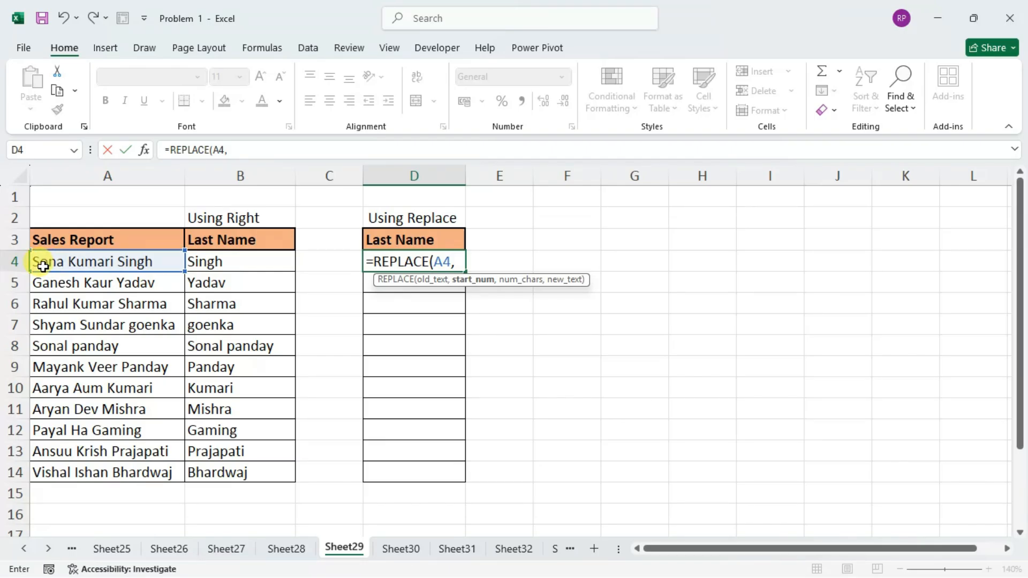
type("2")
key("BackSpace")
type("1")
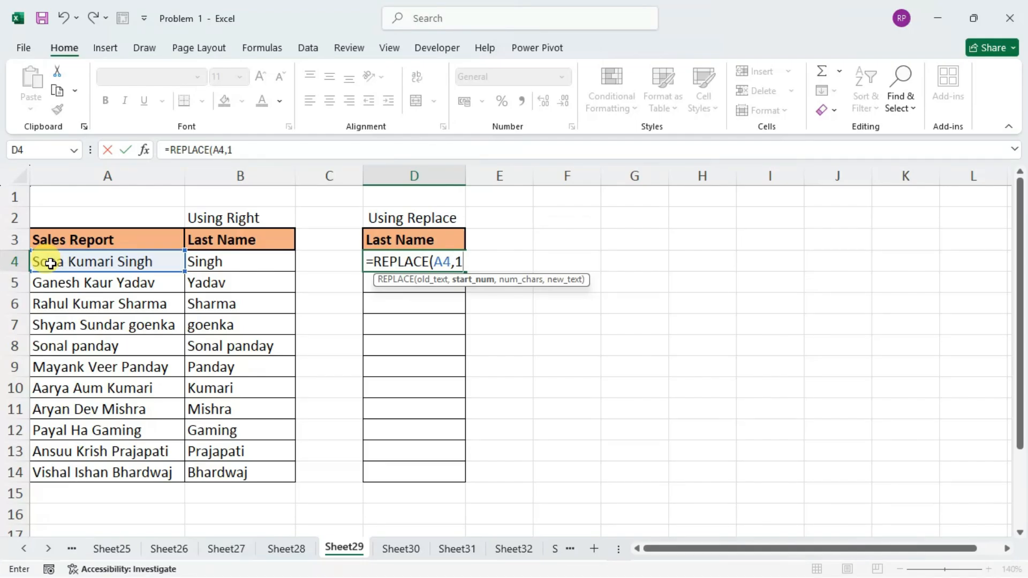
type(",")
type("find")
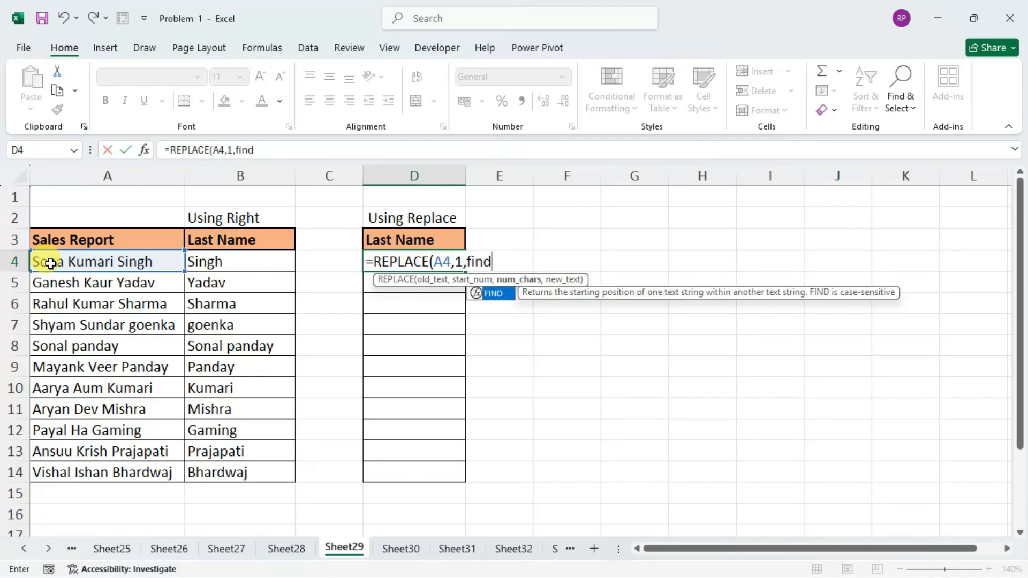
Begin the number-of-characters argument of the D4 REPLACE with a FIND for " " within A4.
key("Tab")
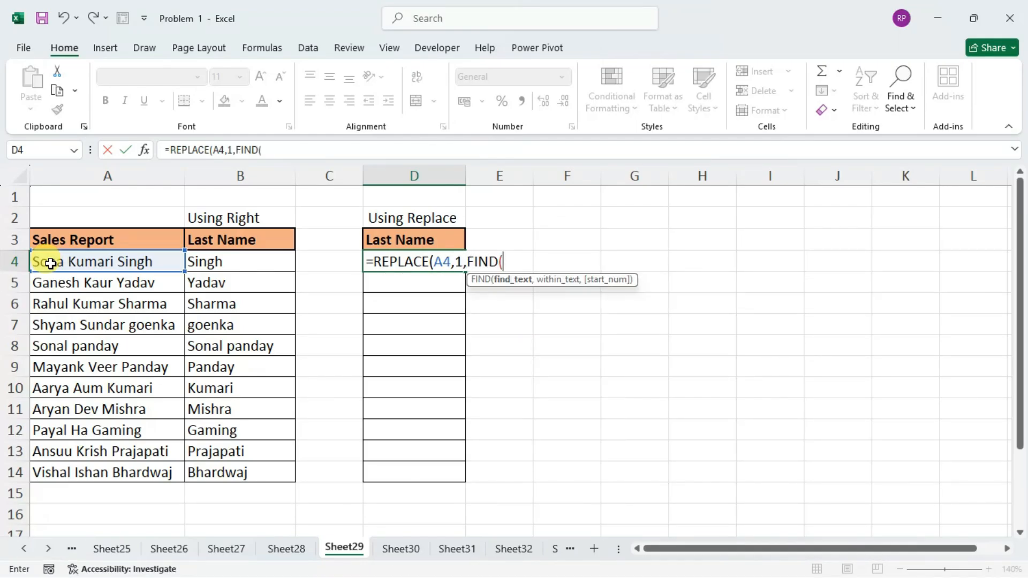
type("\" \",")
left_click(49, 263)
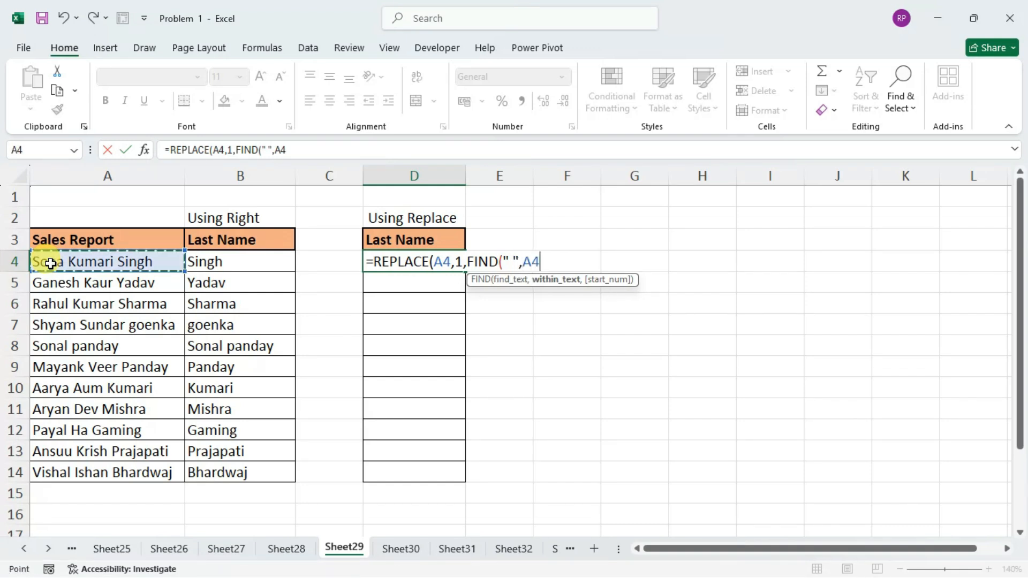
Nest FIND(" ",A4)+1 as the start number of the outer FIND in D4 and close that FIND.
type("f")
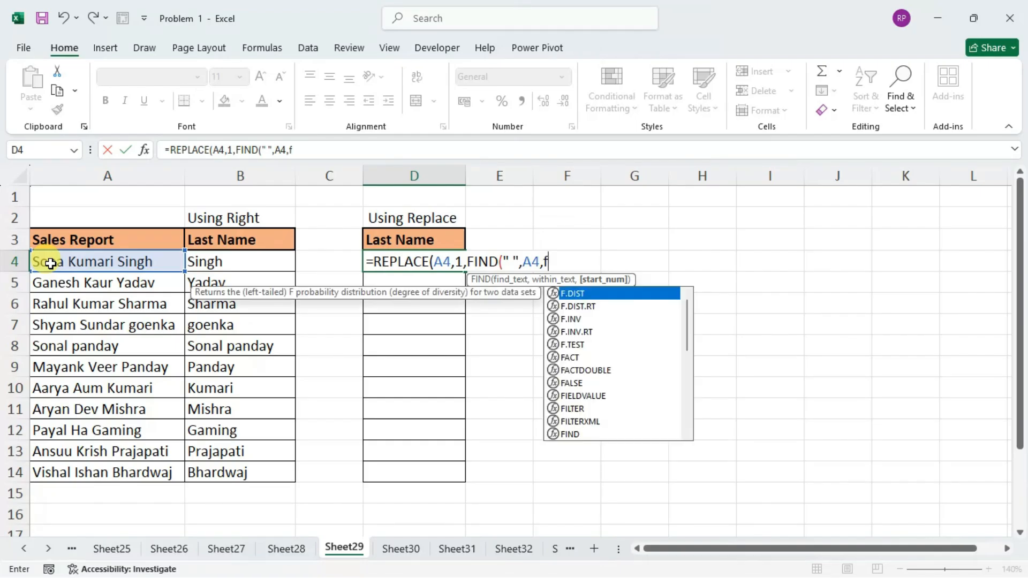
type("ind")
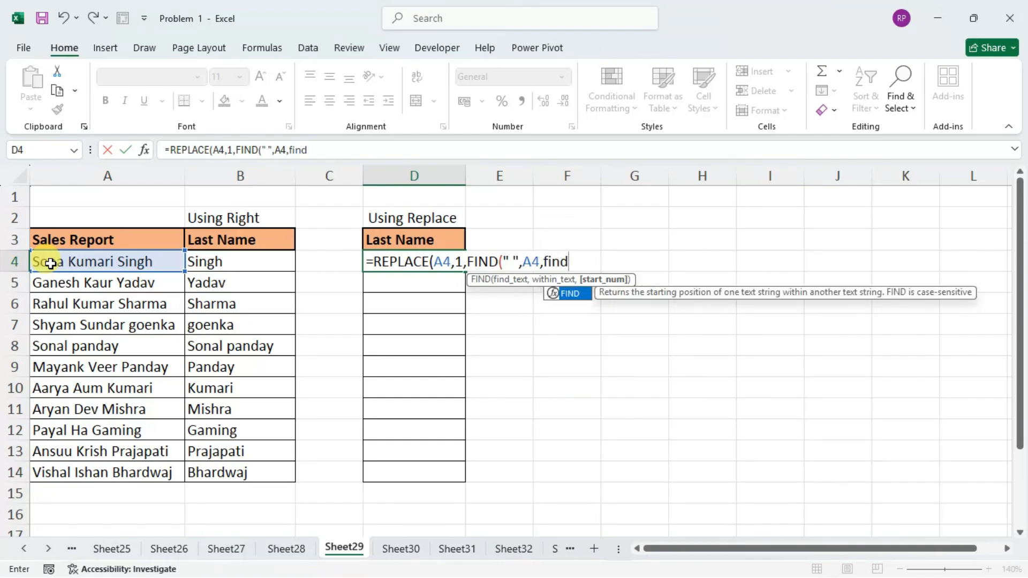
key("Tab")
type("\" \",")
left_click(50, 264)
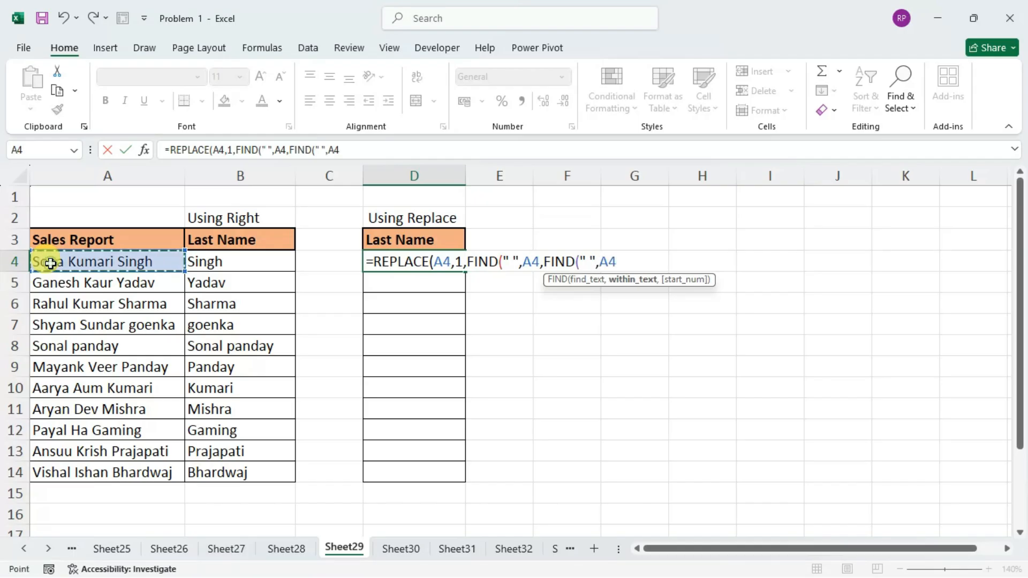
type(")+1)")
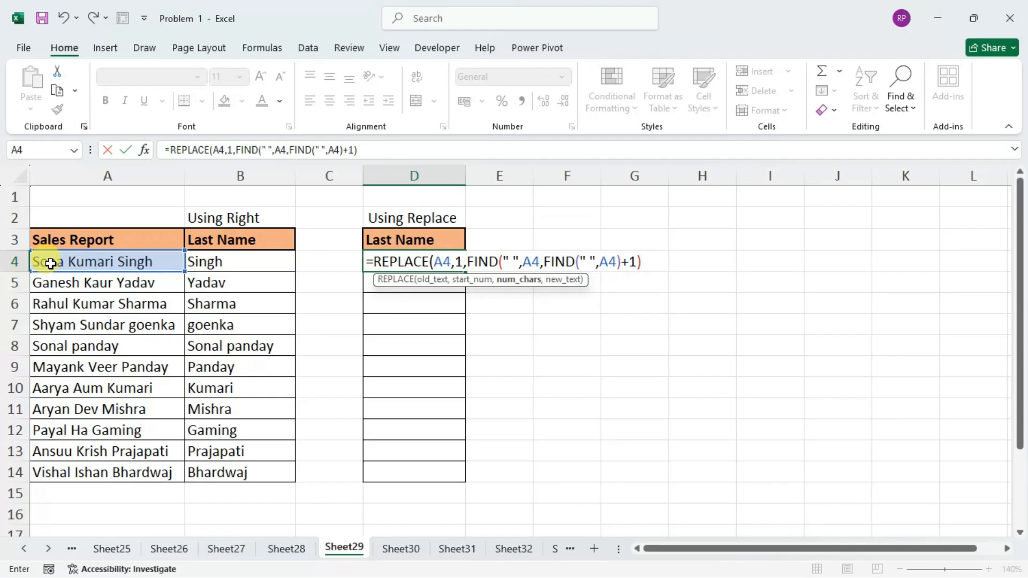
type(",\"\"")
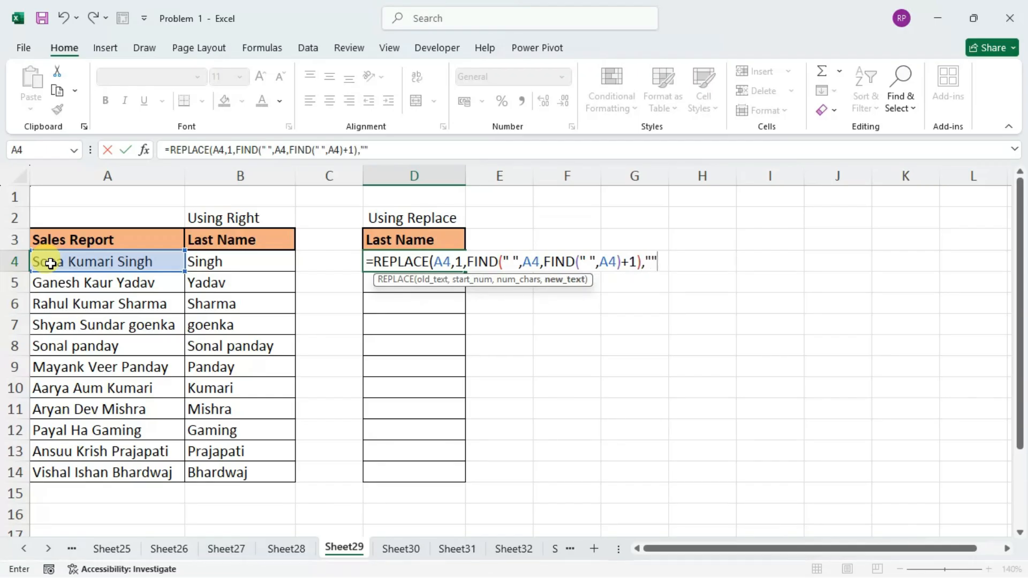
type(")")
Complete the D4 REPLACE formula with "" as the new text and fill it down through D14.
key("Return")
key("Up")
left_click_drag(467, 271, 457, 482)
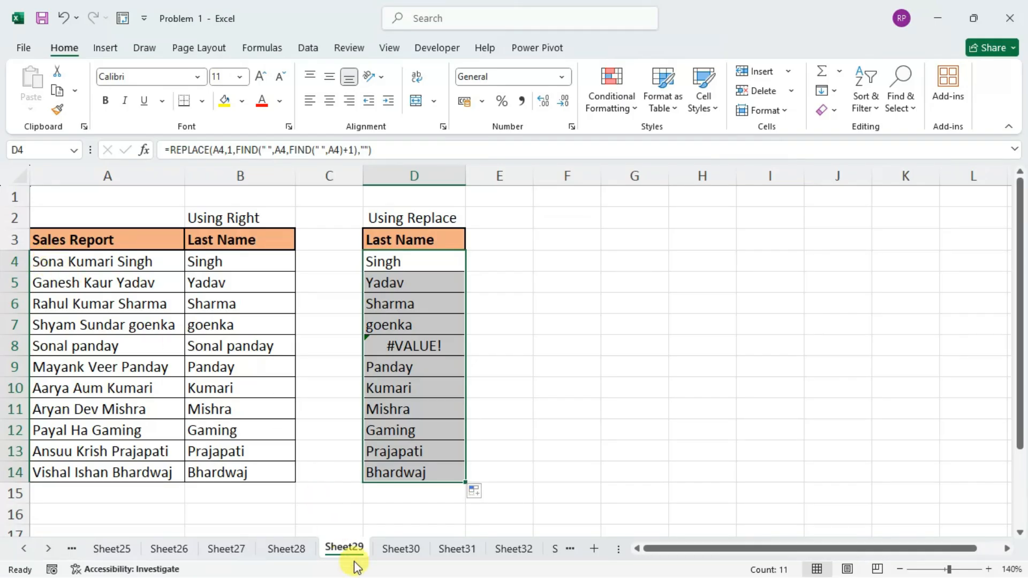
Switch to Sheet30 and enlarge its view to 140%.
left_click(402, 549)
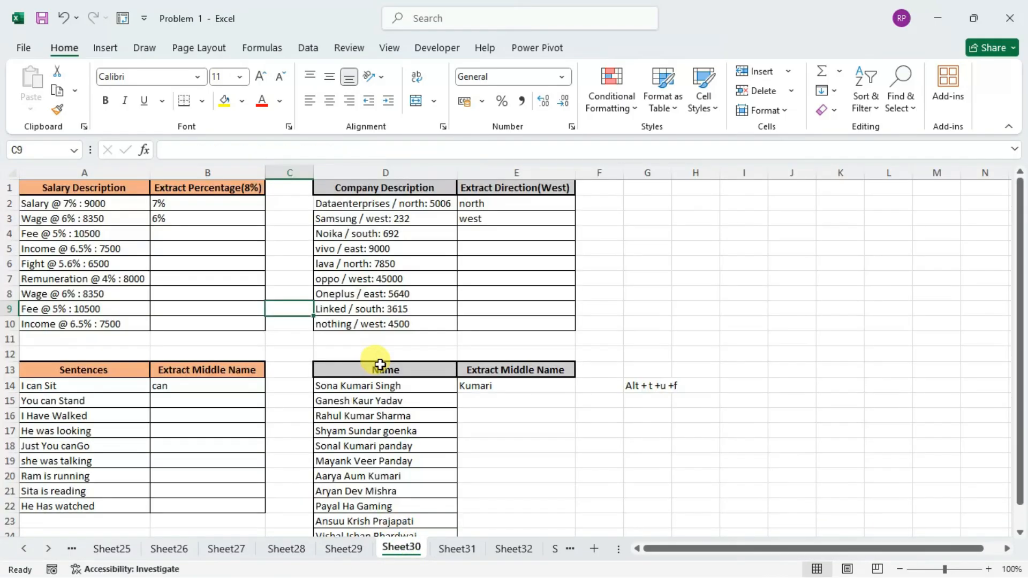
left_click(988, 570)
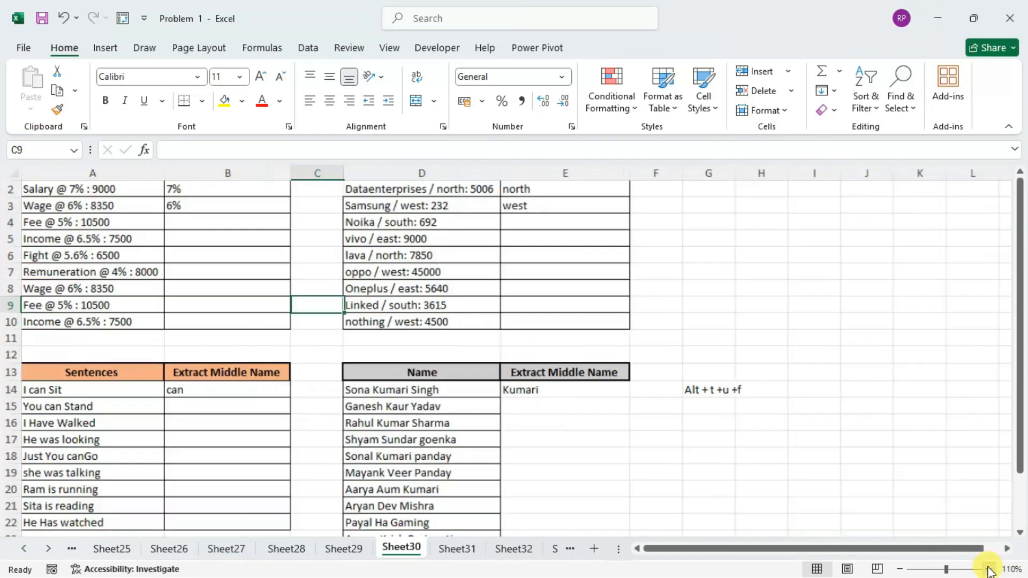
left_click(988, 570)
left_click(989, 570)
left_click(988, 570)
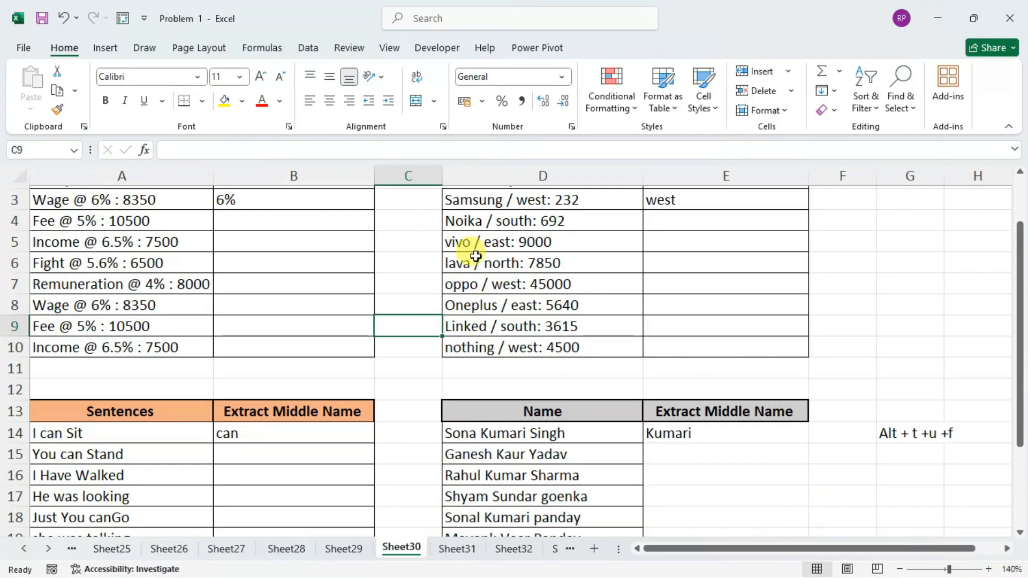
scroll(471, 249, "up", 1)
Examine the salary, company, sentence and name tables on Sheet30, their sample results, and the note in G14.
left_click(246, 279)
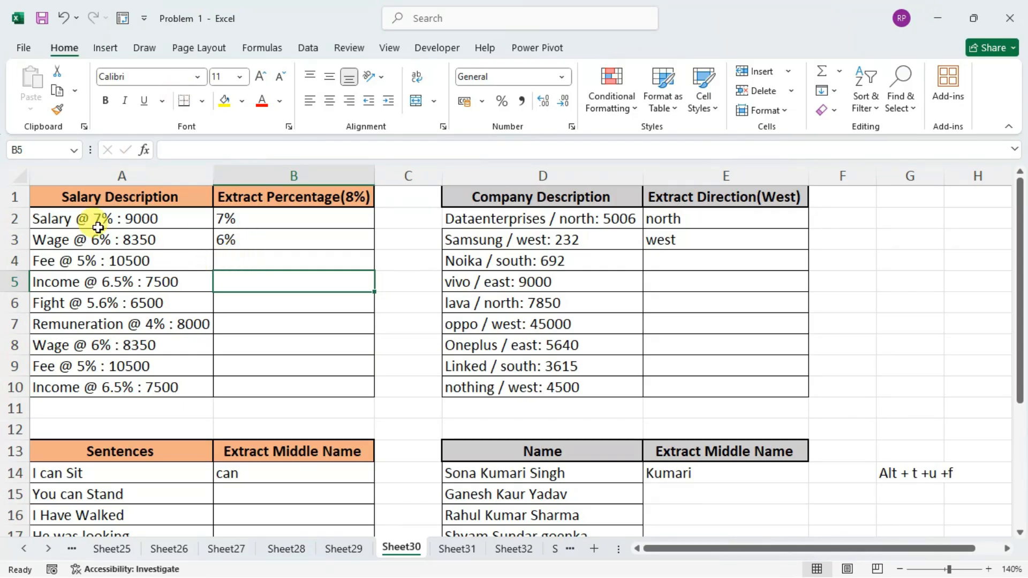
left_click_drag(118, 220, 142, 390)
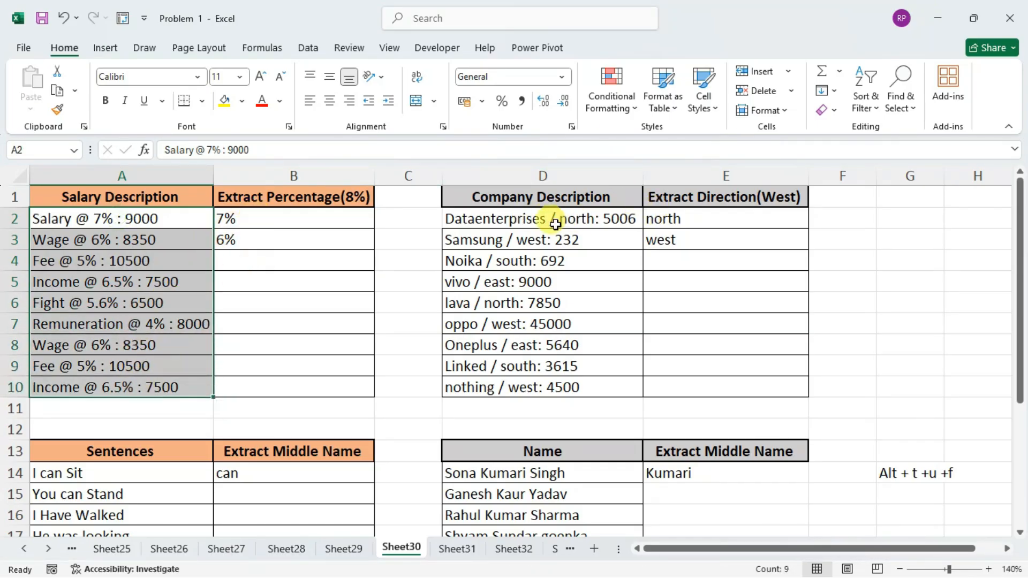
scroll(460, 244, "down", 2)
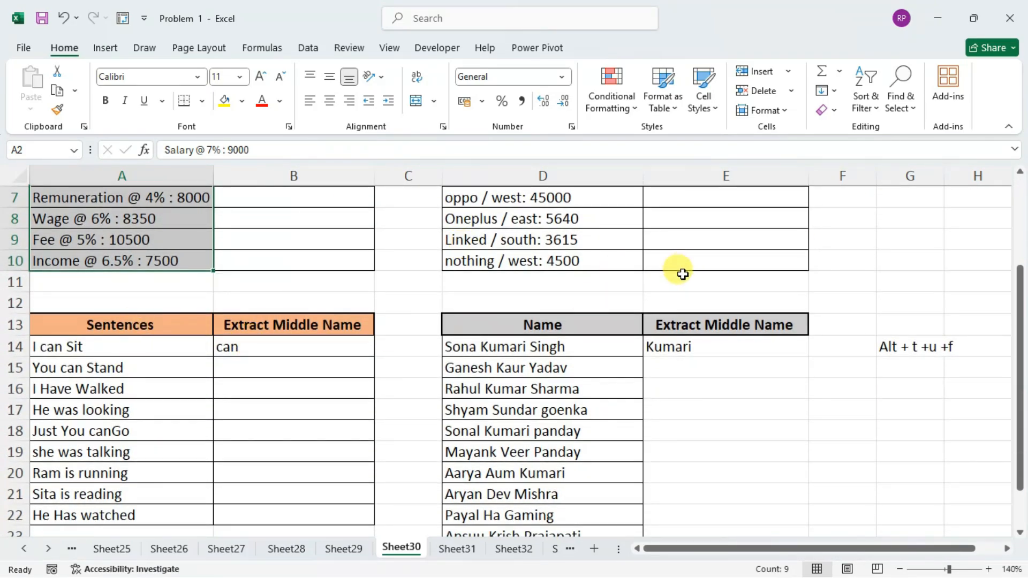
scroll(578, 337, "down", 1)
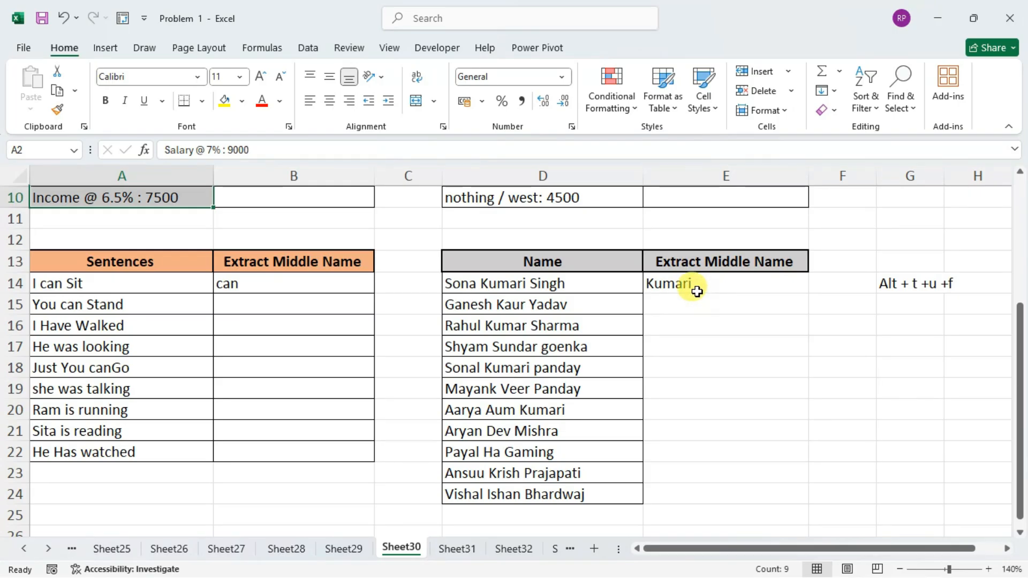
scroll(699, 294, "up", 1)
scroll(699, 294, "up", 2)
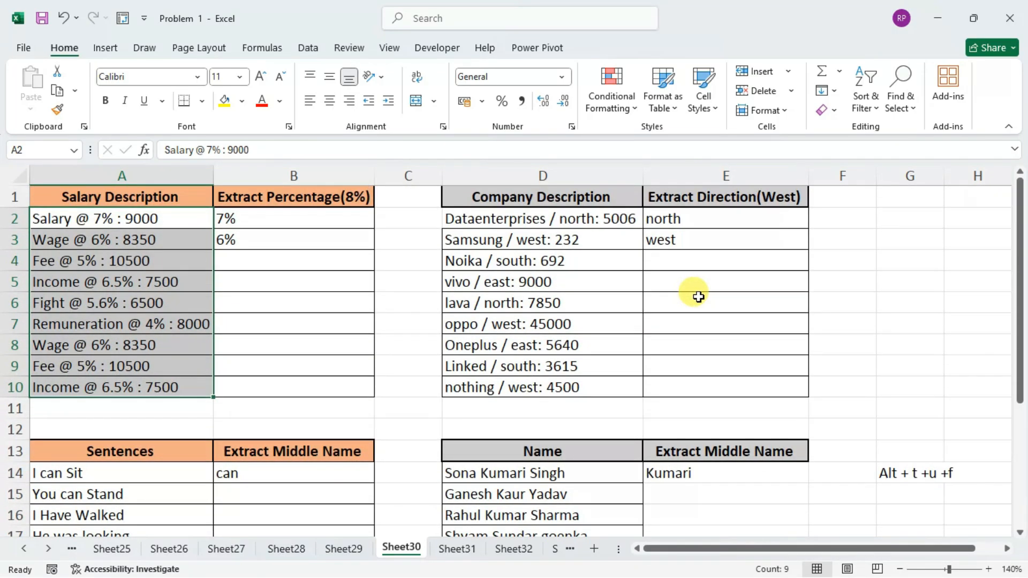
left_click(907, 475)
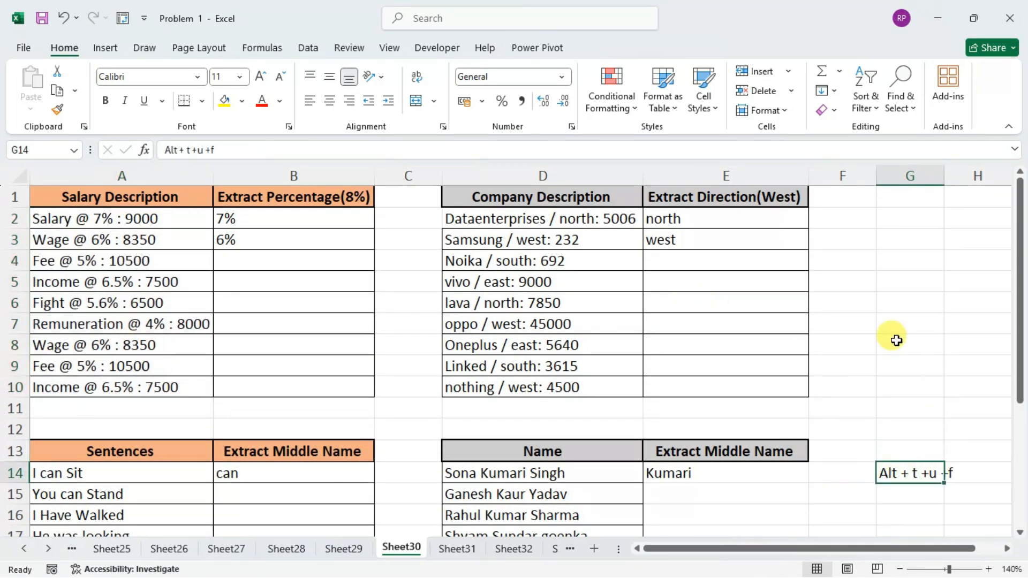
left_click(253, 274)
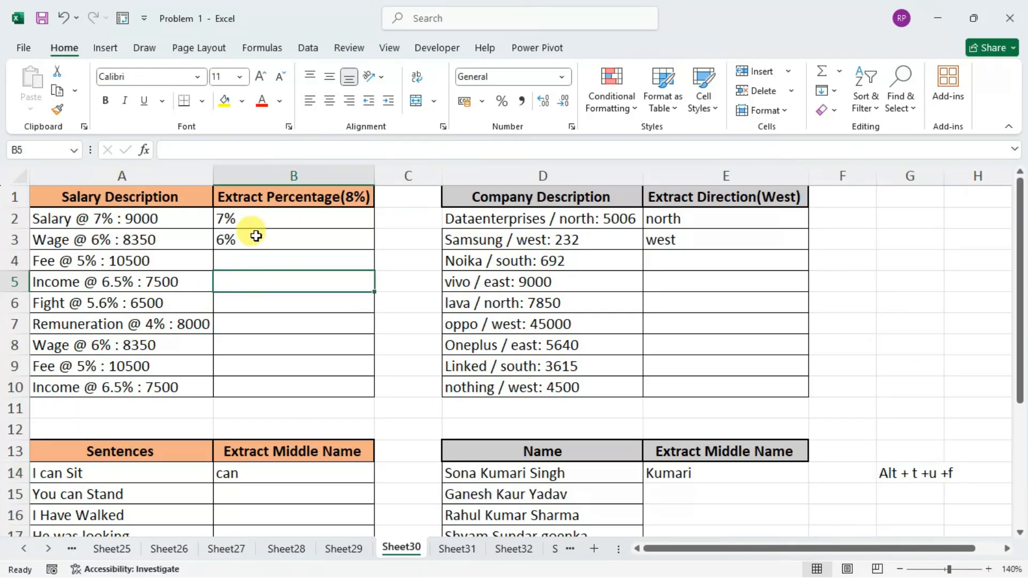
left_click(253, 220)
left_click(252, 240)
left_click(252, 279)
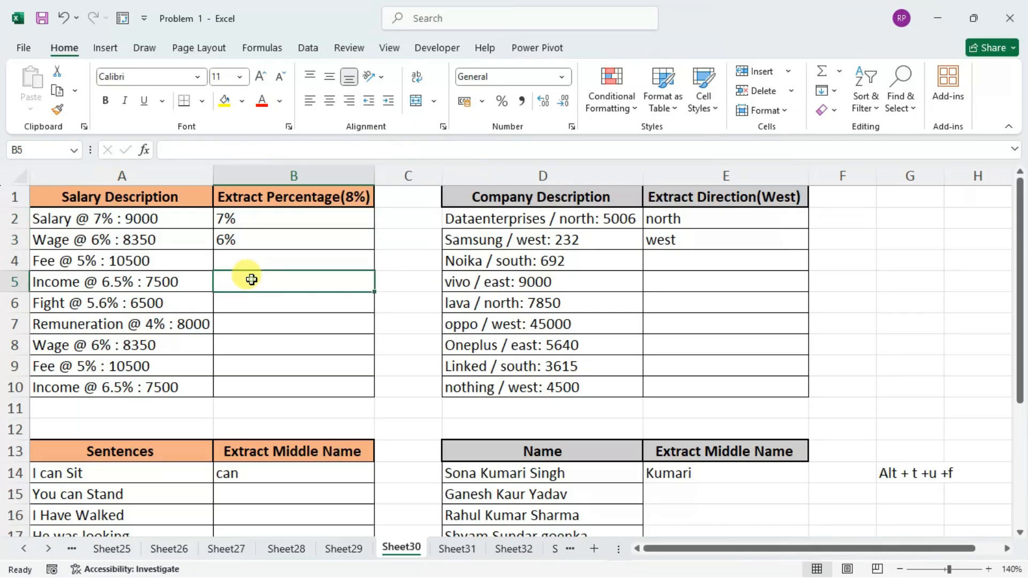
left_click(459, 319)
left_click(716, 301)
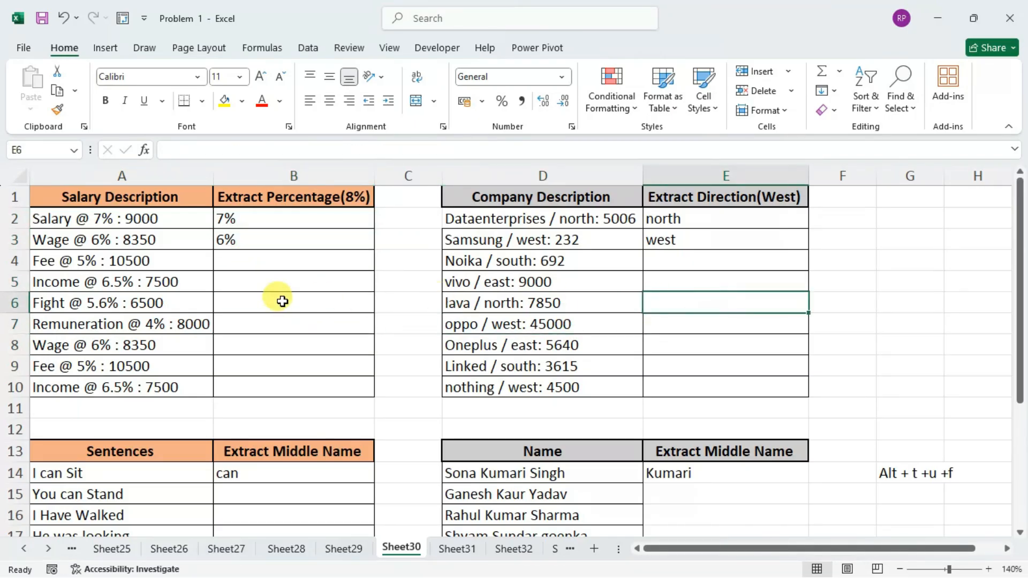
left_click_drag(282, 302, 278, 278)
Start a MID formula in B4 of the salary table with A4 as the text.
left_click(273, 257)
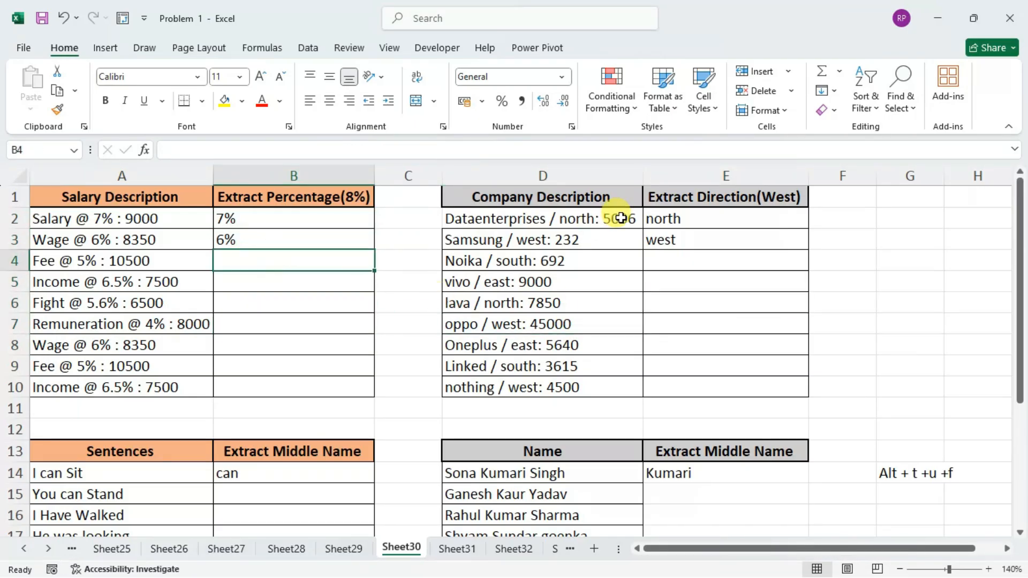
type("=")
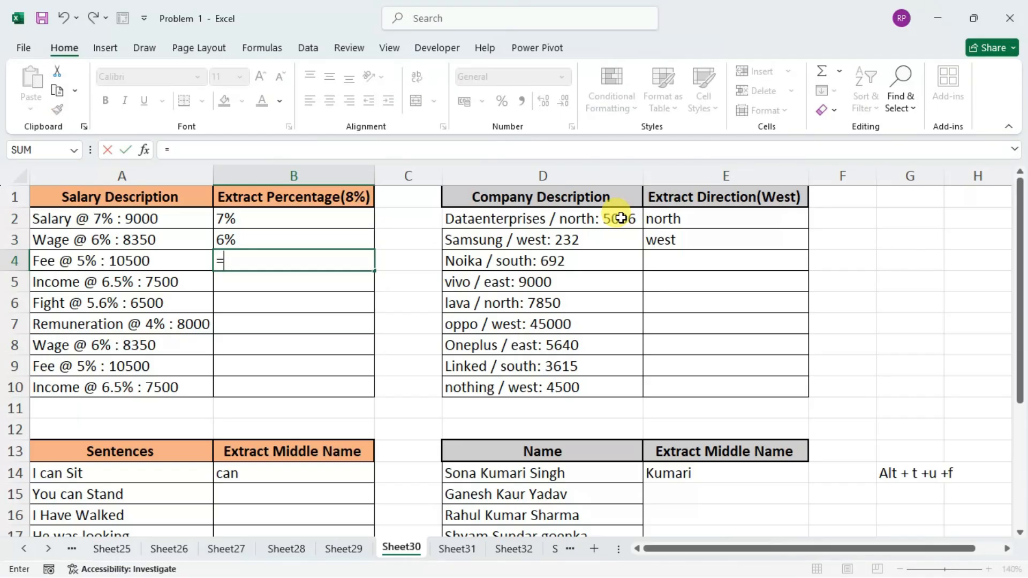
type("mid")
key("Tab")
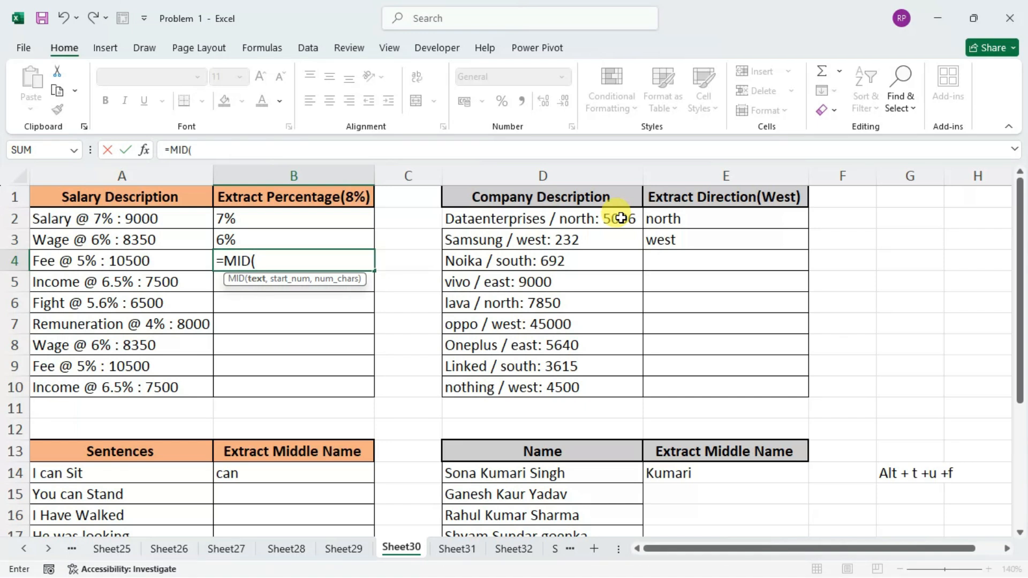
key("Left")
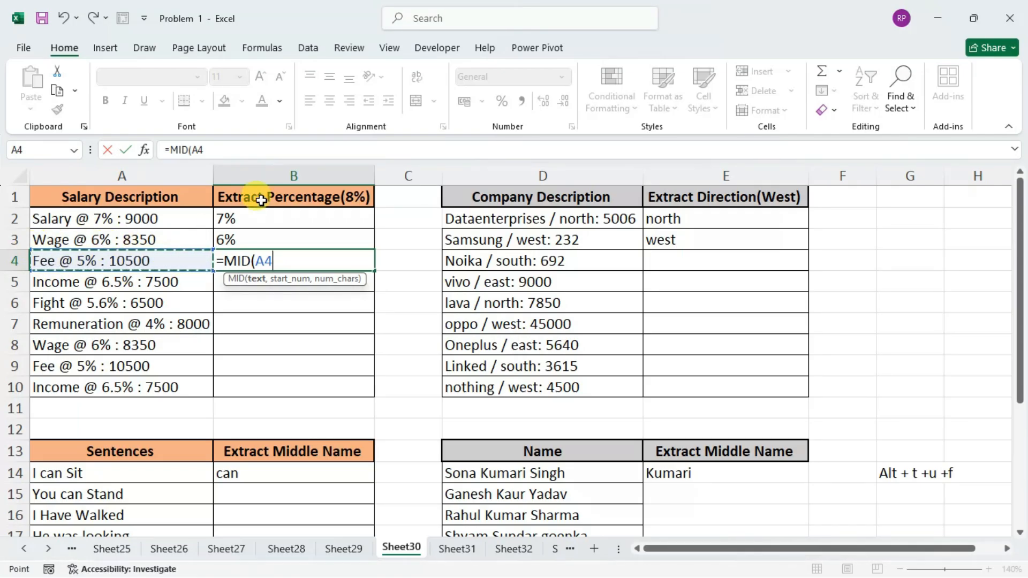
type(",")
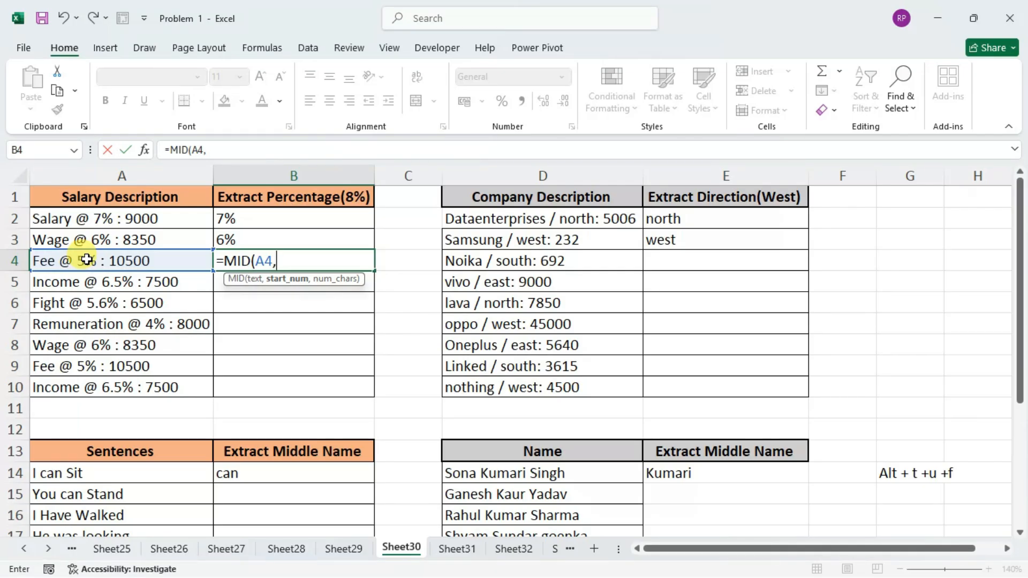
Add FIND("@",A4)+2 as the start position of the MID formula in B4.
type("find")
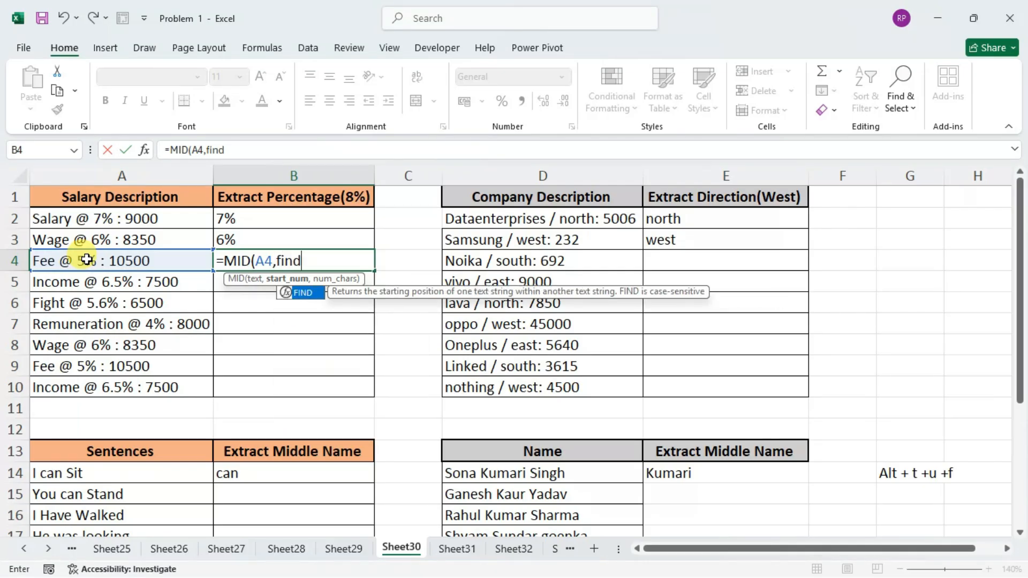
key("Tab")
type("\"")
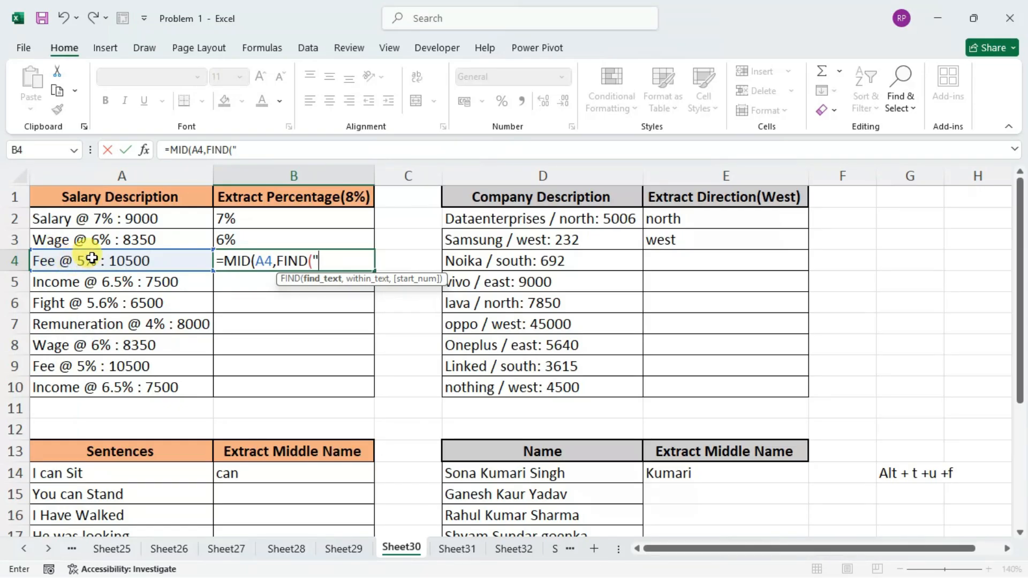
type("@\",")
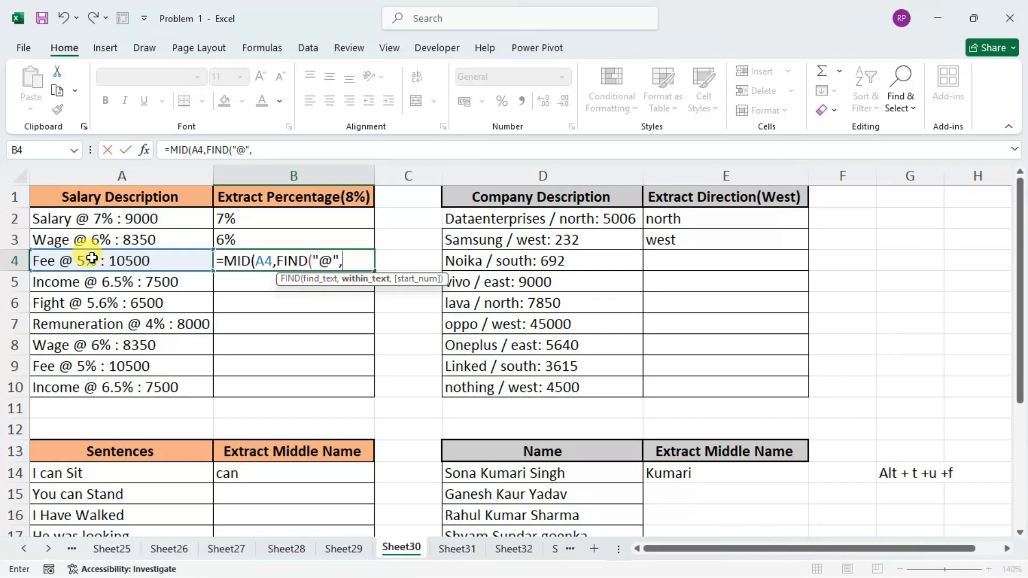
left_click(92, 258)
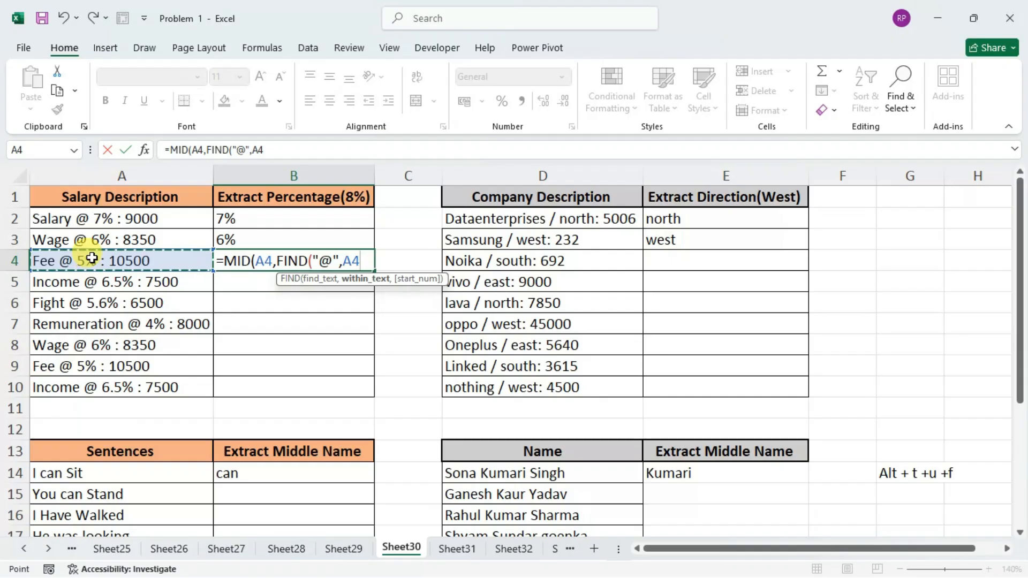
type(")")
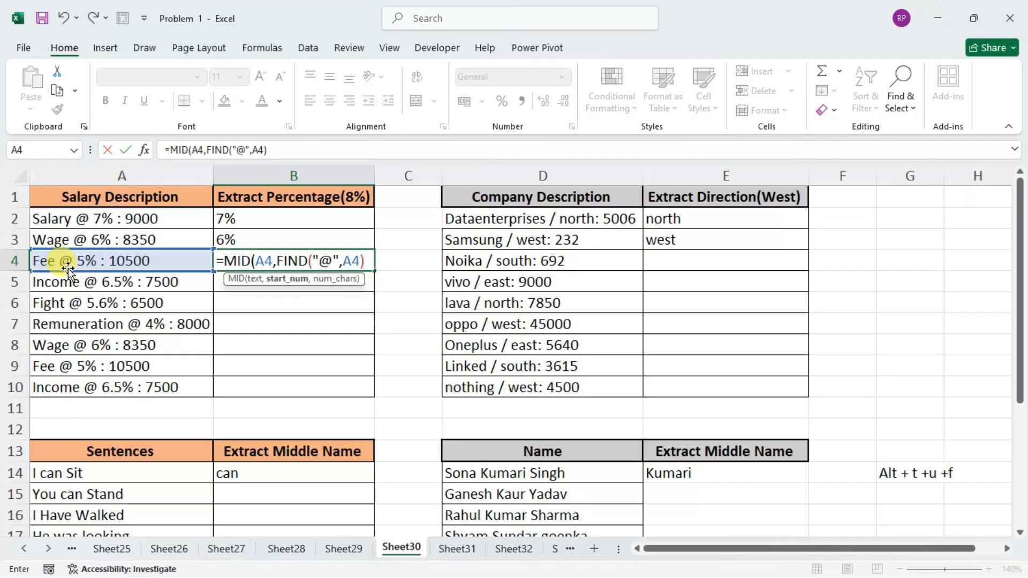
type("+2,")
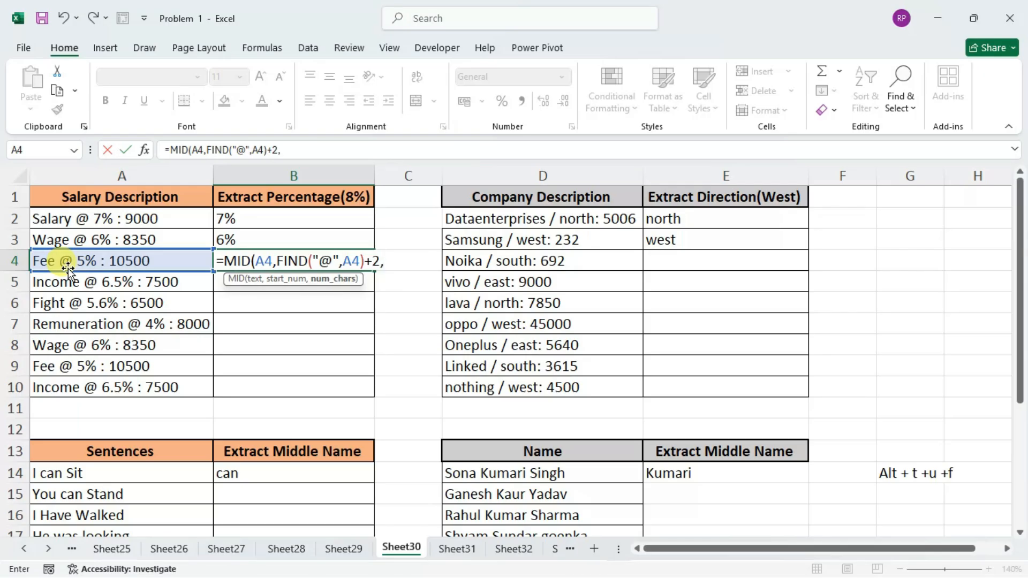
type("finf")
Begin the character-count argument of the B4 formula with a FIND function that looks for ":".
key("BackSpace")
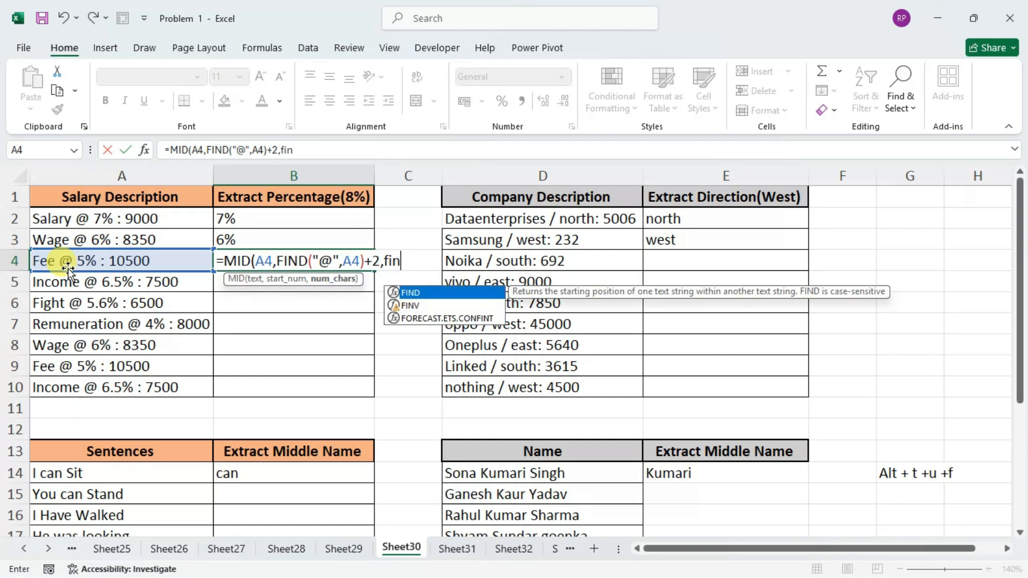
key("Tab")
left_click(68, 269)
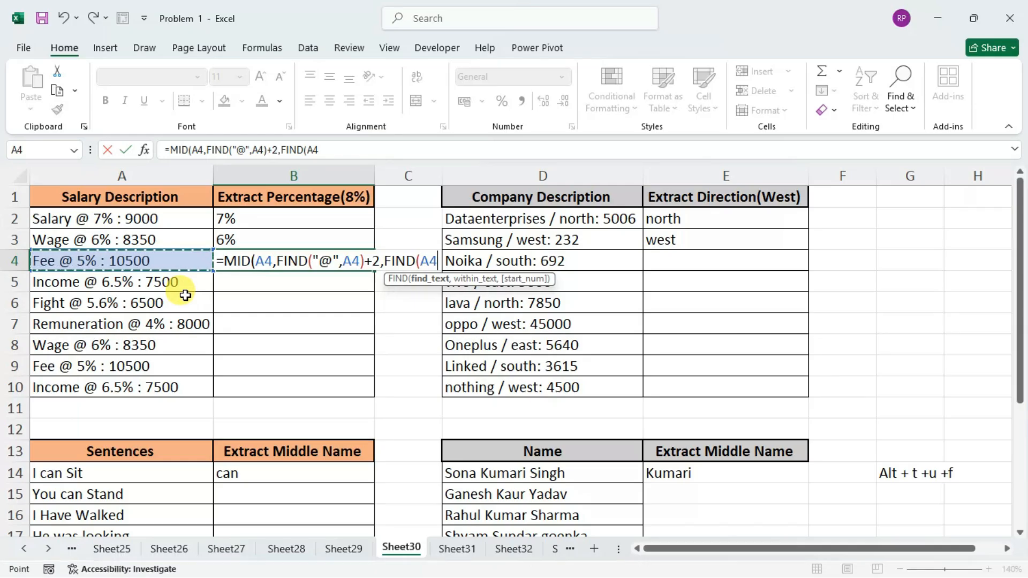
type("\"")
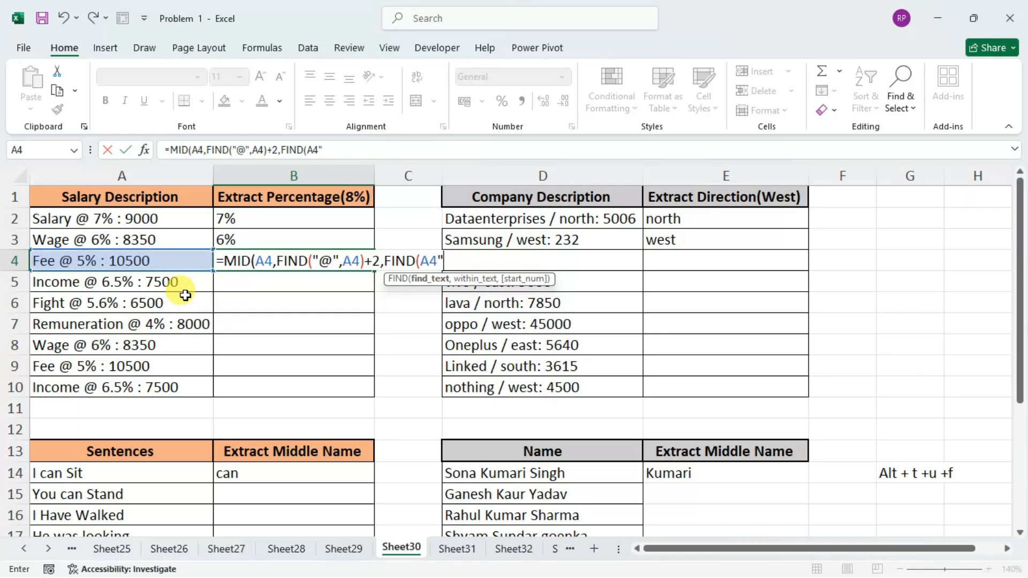
key("BackSpace")
key("BackSpace")
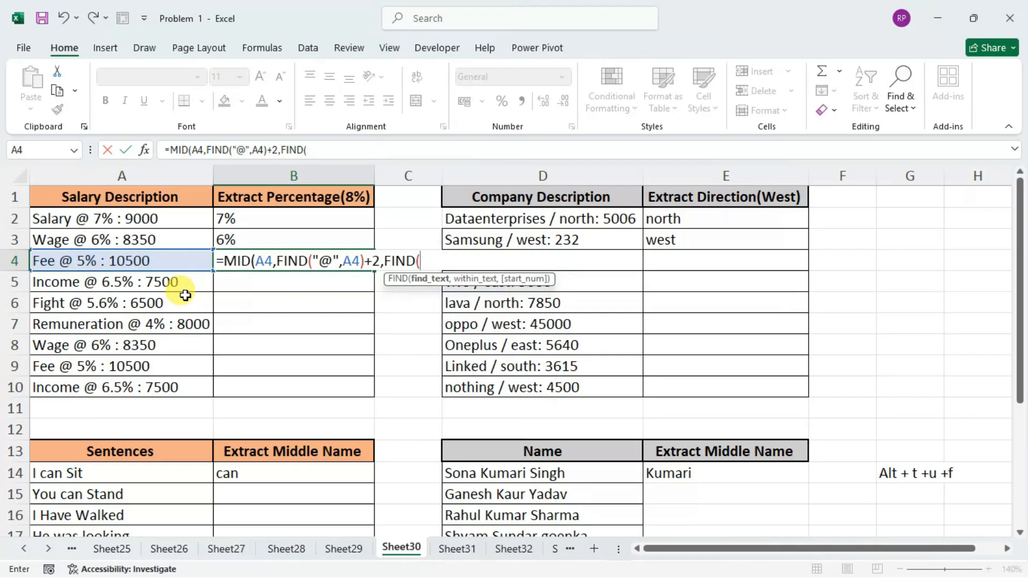
type("\":\",")
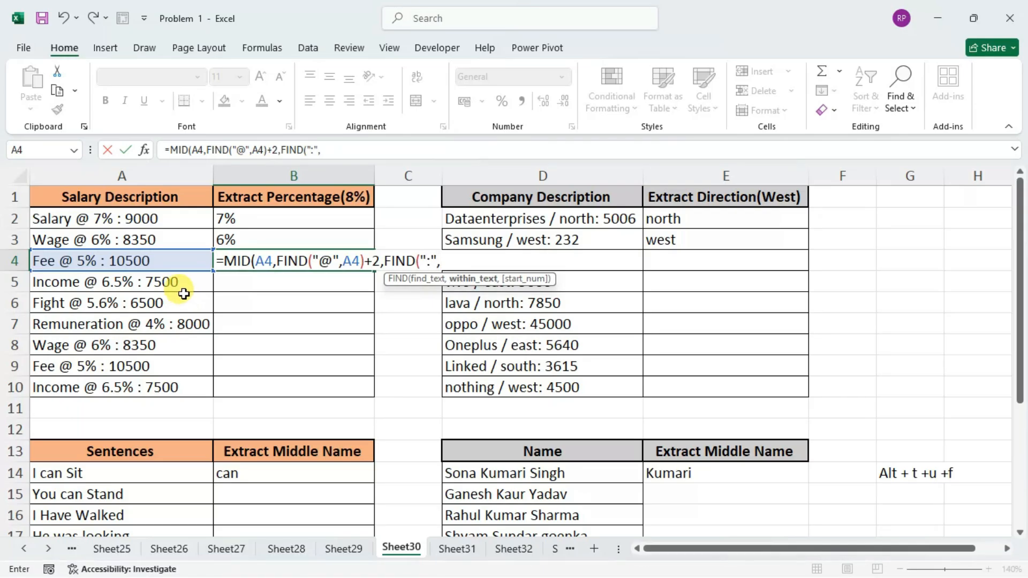
Finish the character count with A4 as the searched text minus 2, and enter the B4 formula, keeping the cell selected.
left_click(178, 265)
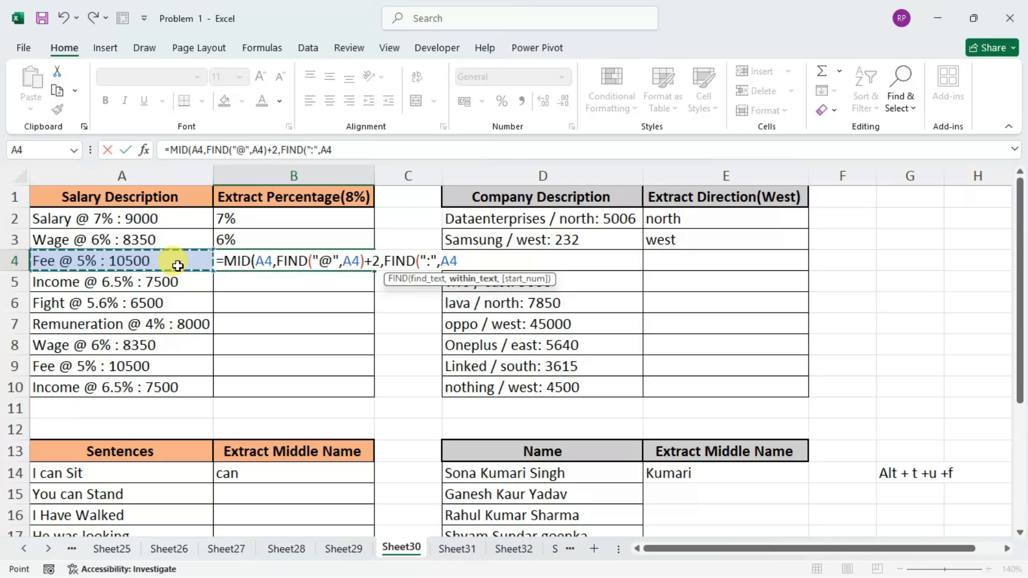
type("))")
key("BackSpace")
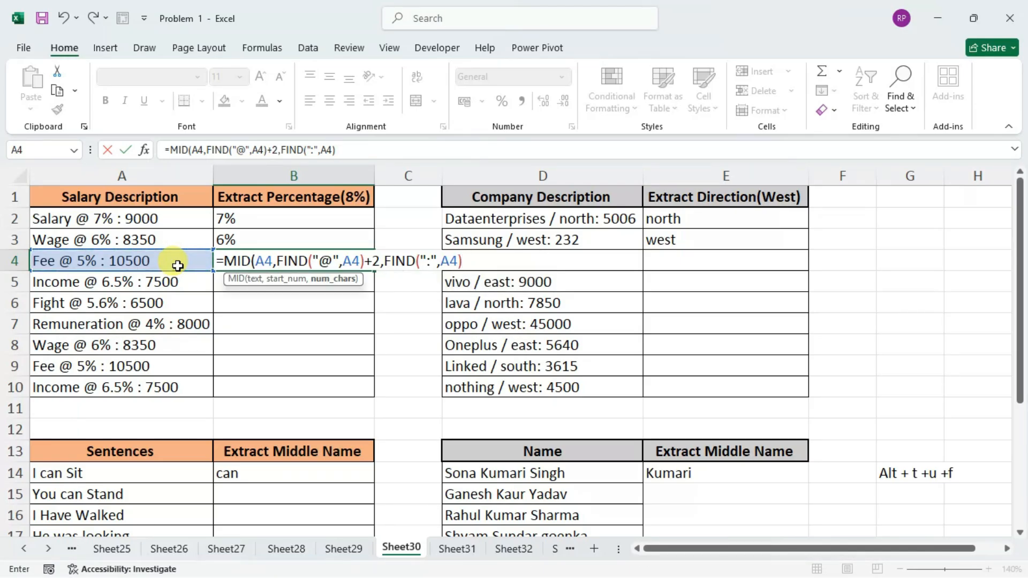
type("-2)")
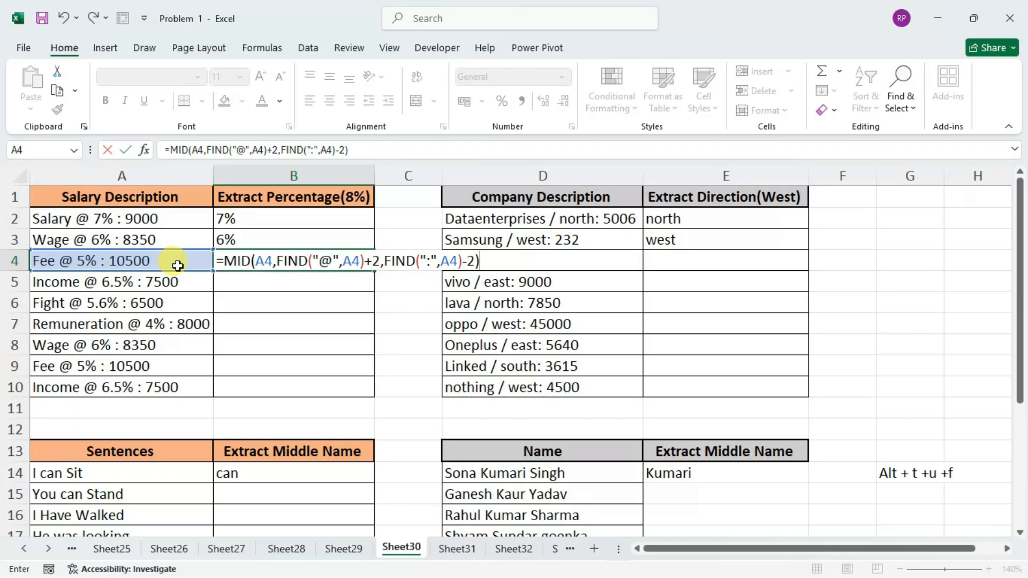
key("ctrl+Return")
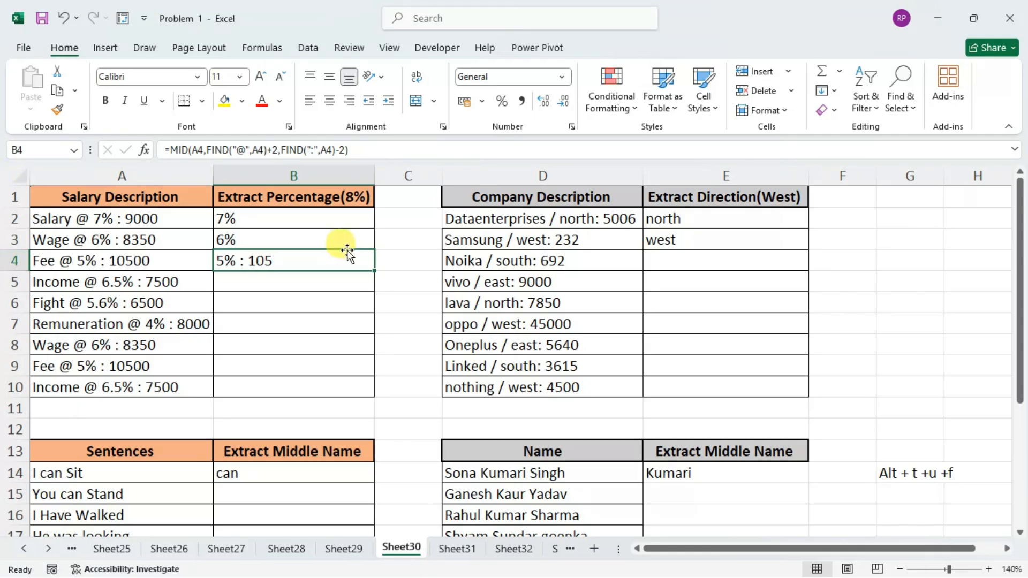
Examine the start-position and character-count arguments of the B4 formula against the text in A4.
double_click(322, 258)
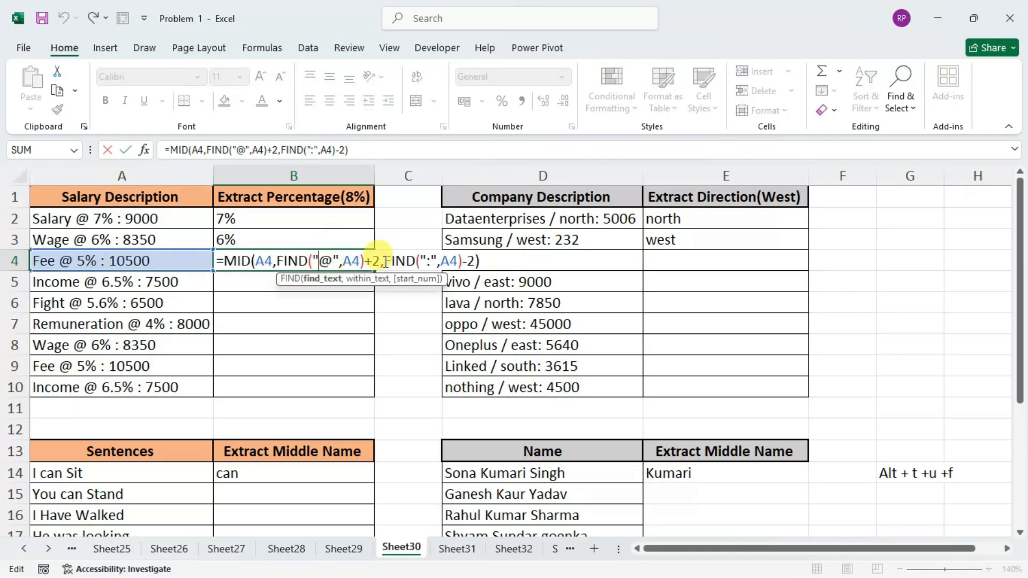
left_click_drag(278, 261, 380, 262)
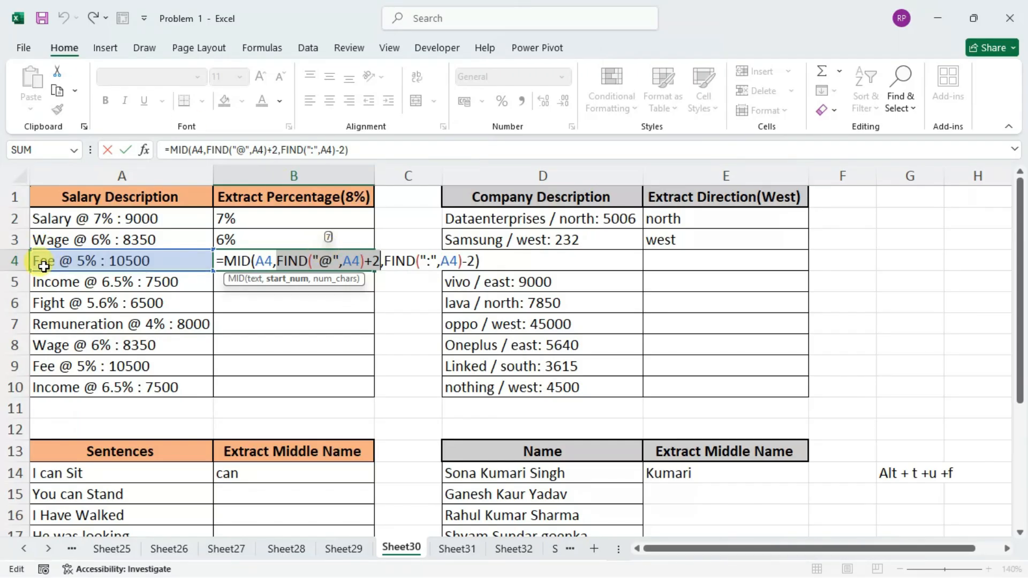
key("Return")
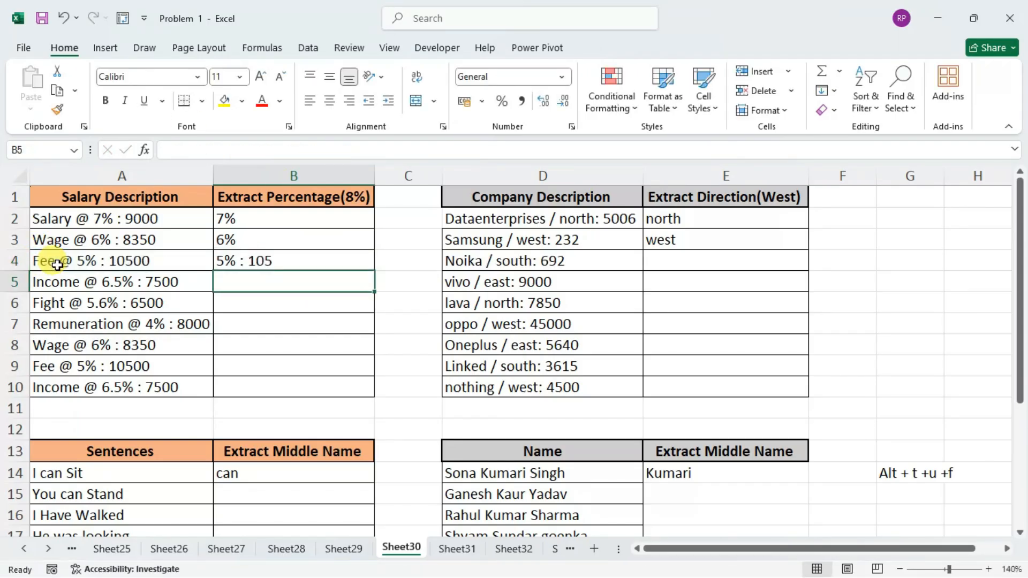
left_click(77, 261)
double_click(77, 261)
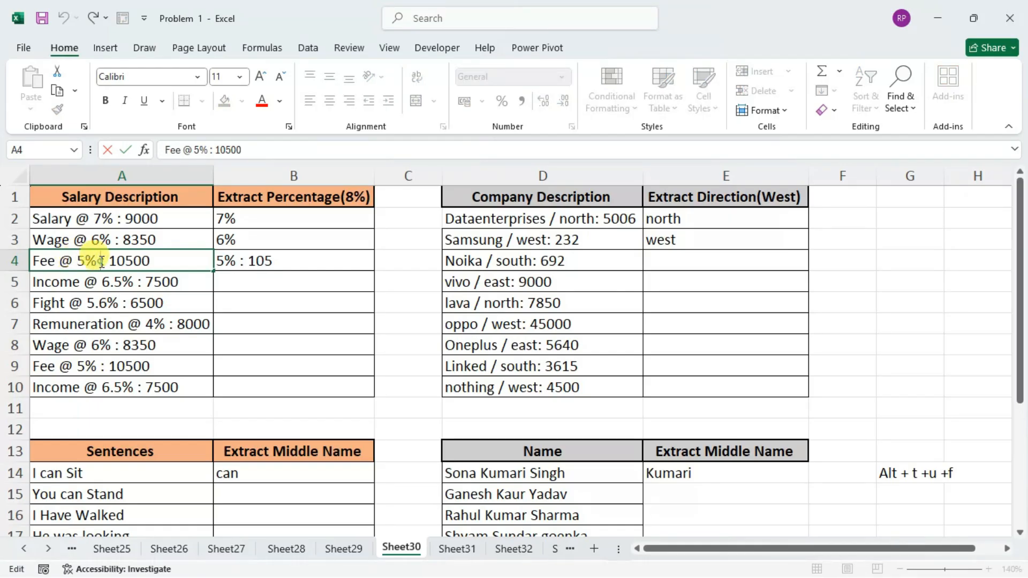
left_click(100, 261)
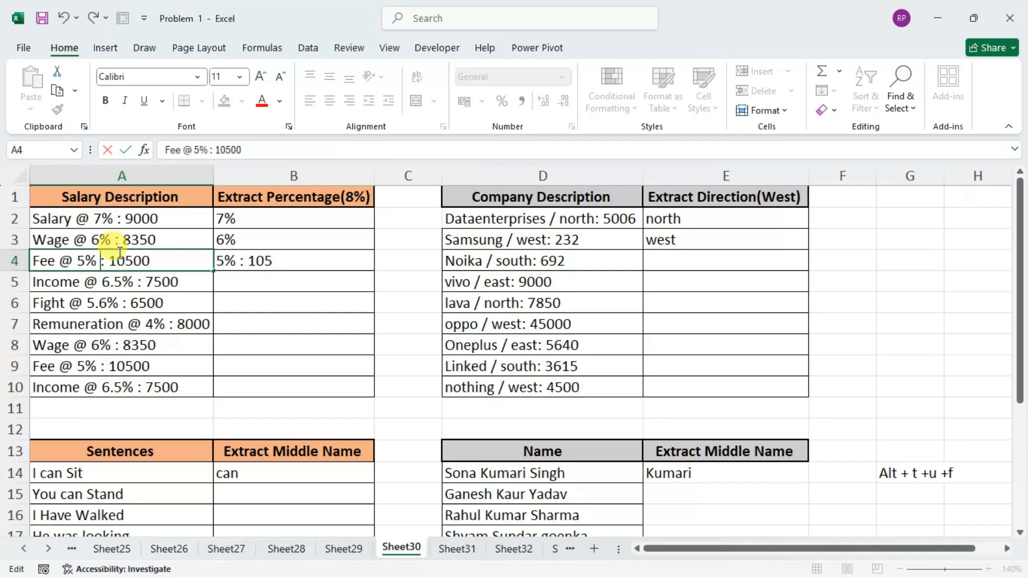
key("Return")
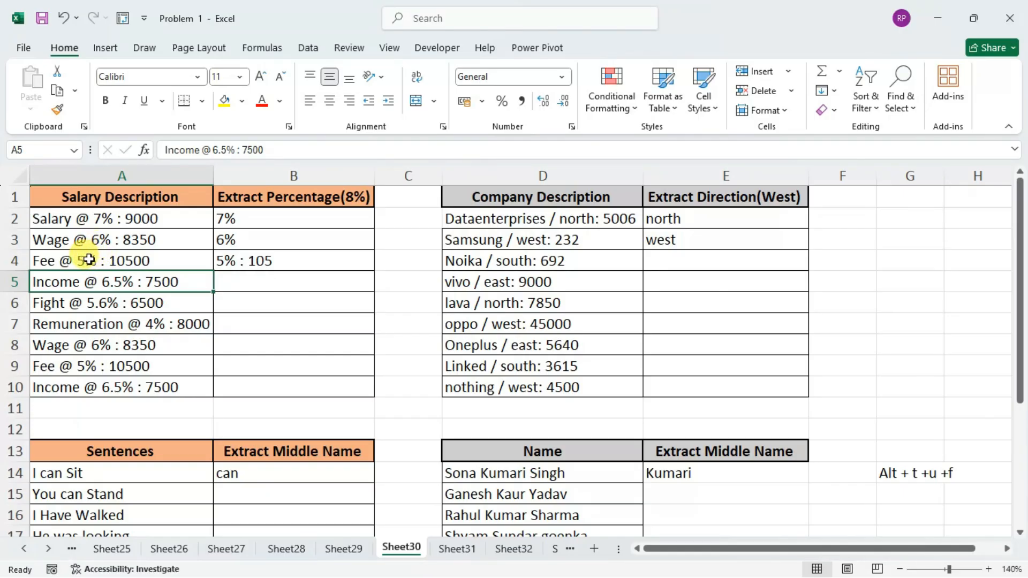
double_click(258, 261)
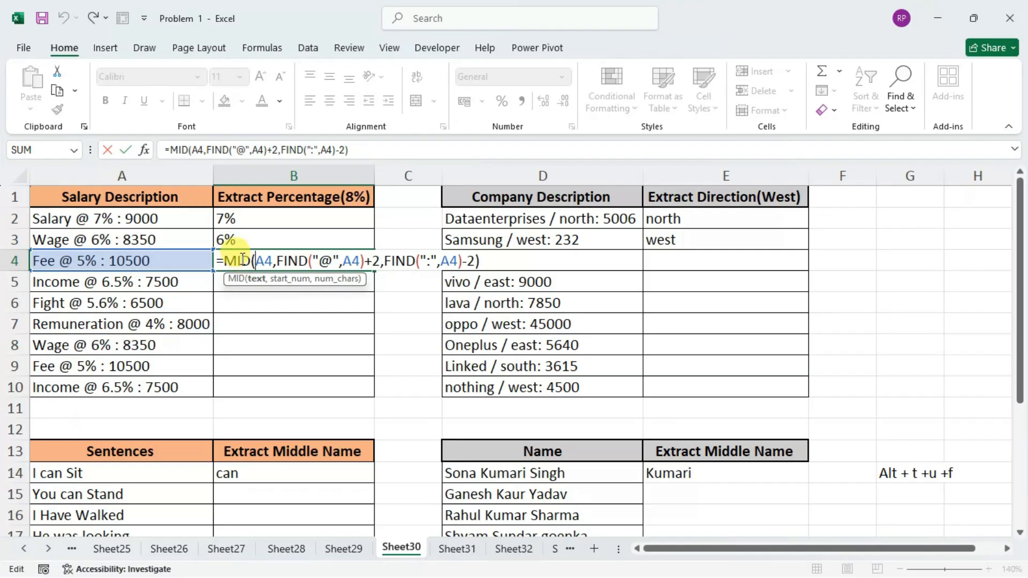
left_click_drag(280, 261, 378, 262)
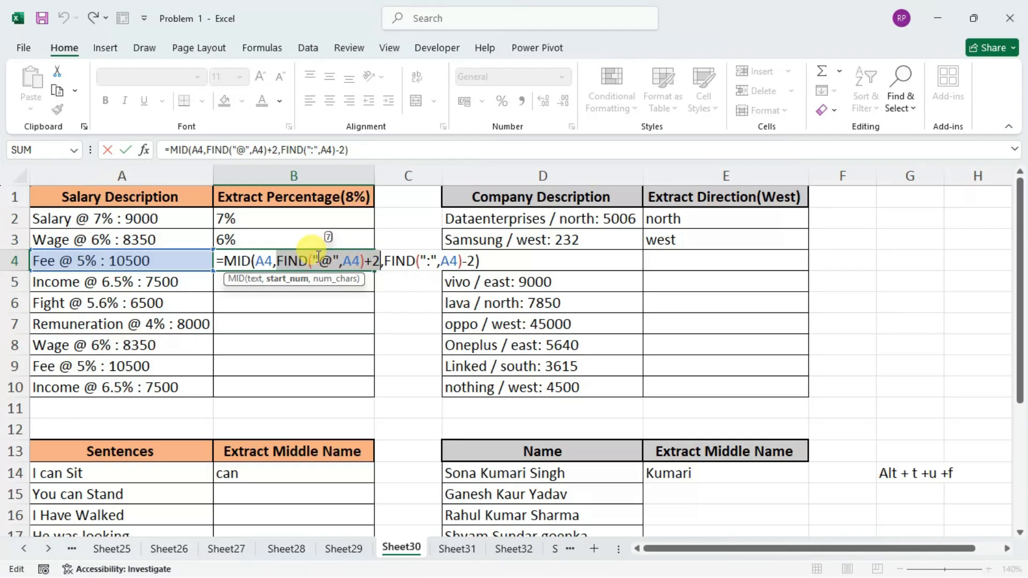
left_click_drag(384, 260, 476, 259)
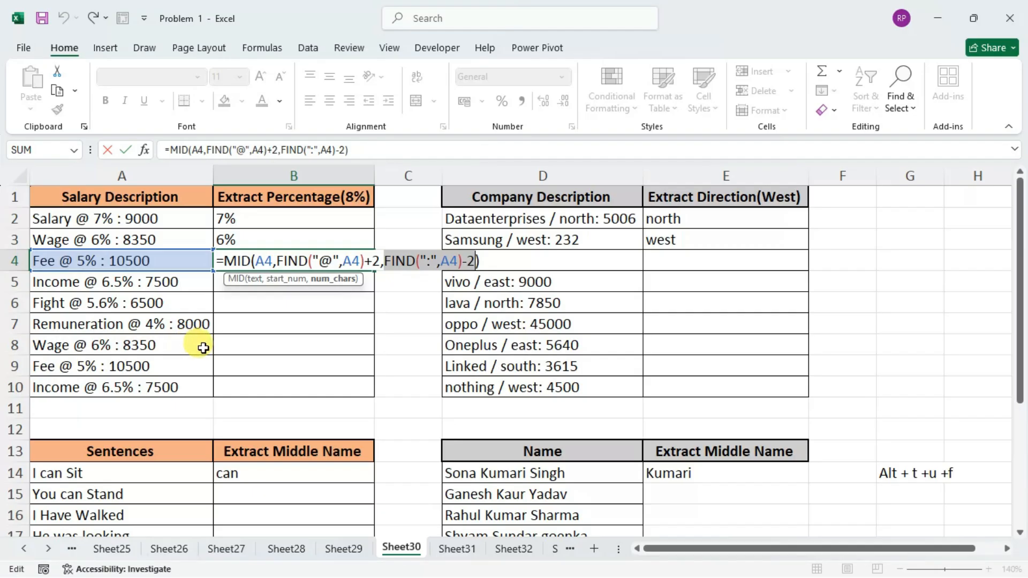
left_click(492, 259)
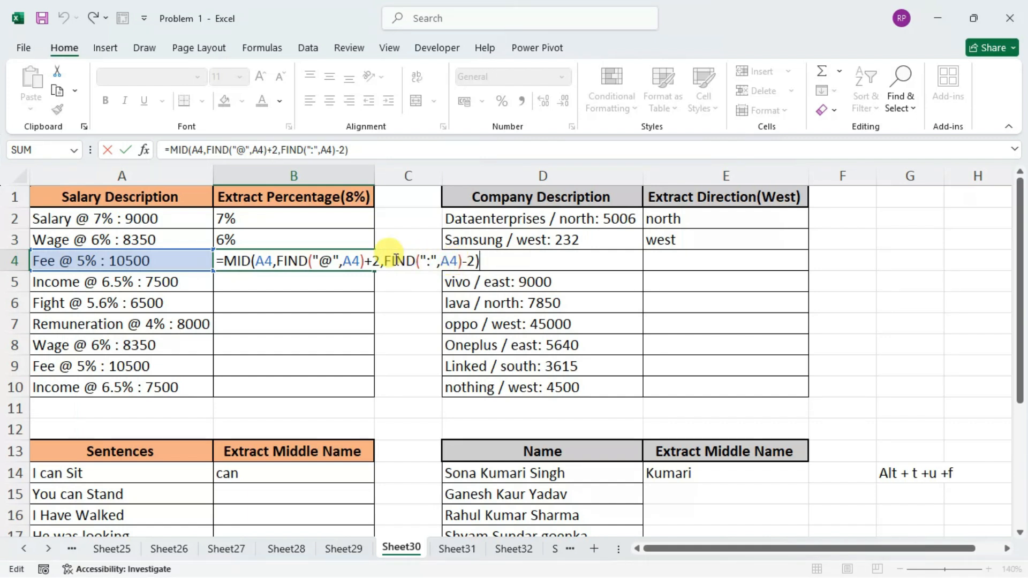
Leave formula editing in B4, open Evaluate Formula for that cell, and move the dialog clear of the salary table.
key("alt")
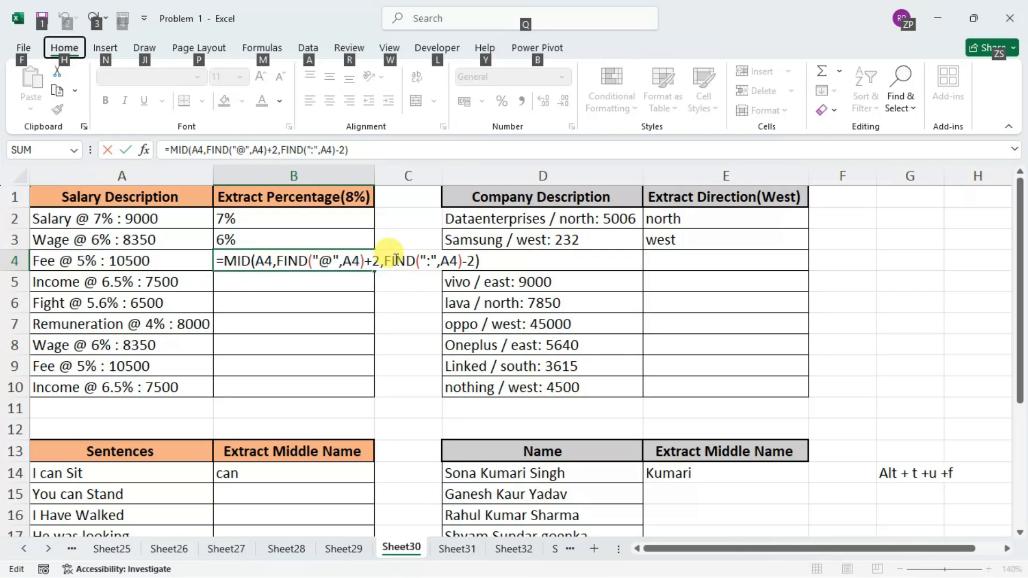
key("t")
key("f")
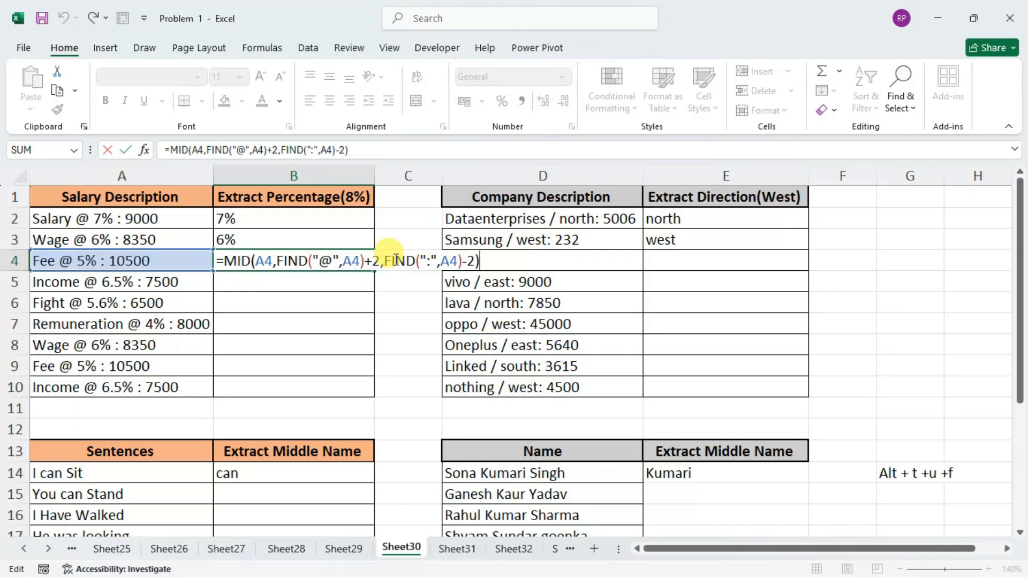
key("Return")
key("Up")
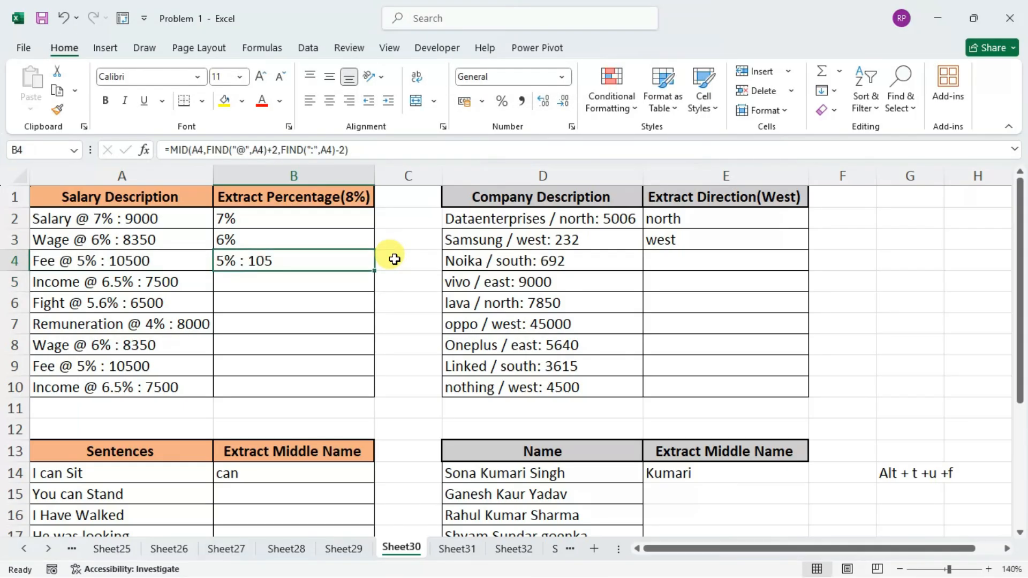
key("alt")
key("t")
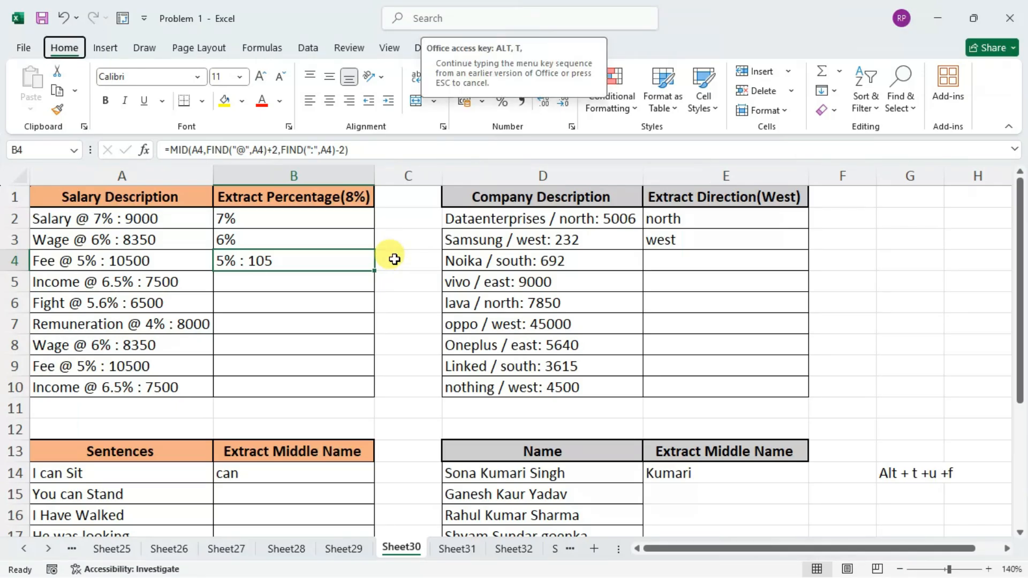
key("f")
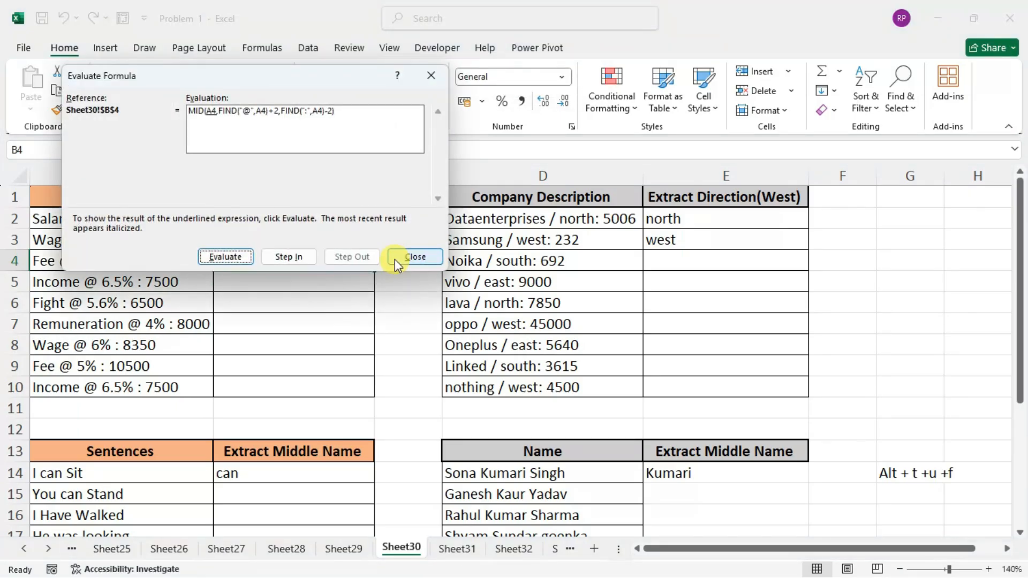
left_click_drag(280, 76, 482, 155)
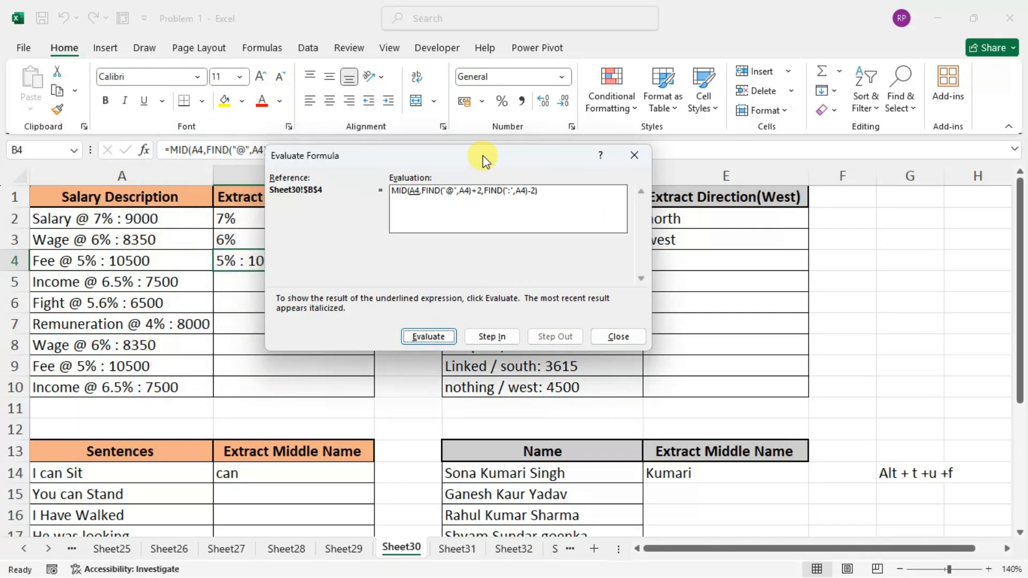
Evaluate the B4 MID formula one expression at a time through to its final result.
left_click(428, 336)
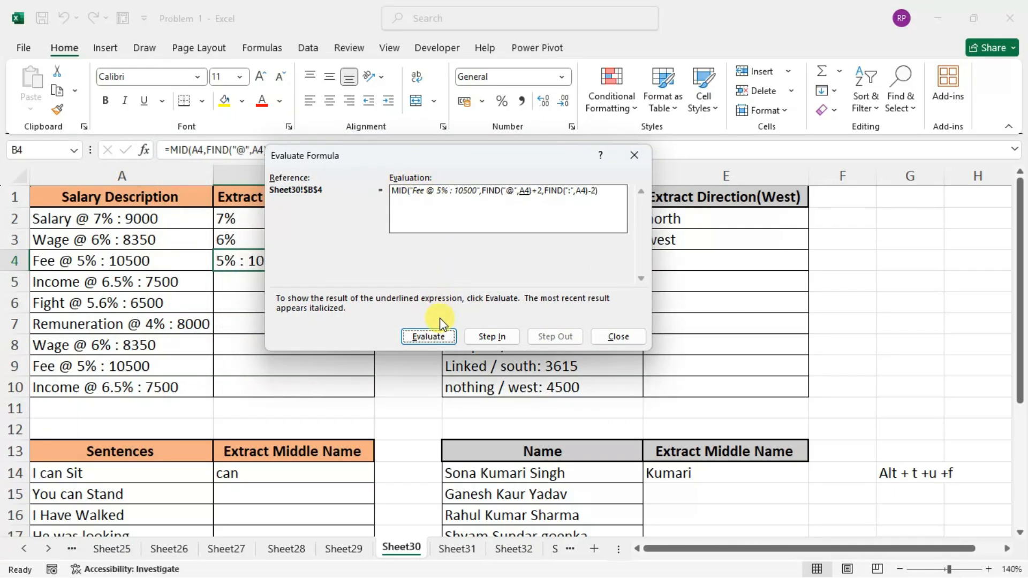
left_click(436, 334)
left_click(436, 335)
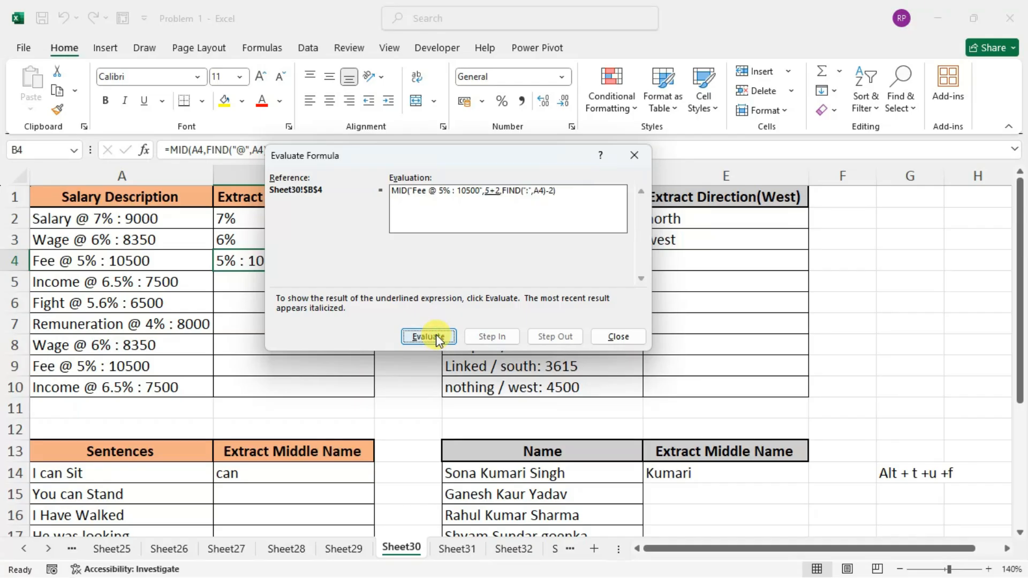
left_click(436, 334)
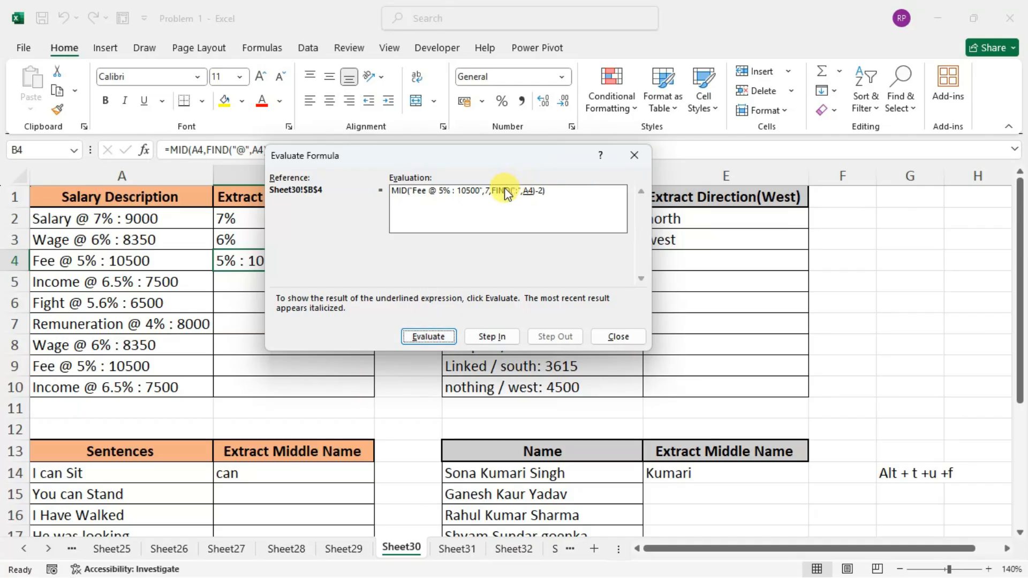
left_click(440, 337)
left_click(436, 338)
left_click(436, 337)
left_click(436, 337)
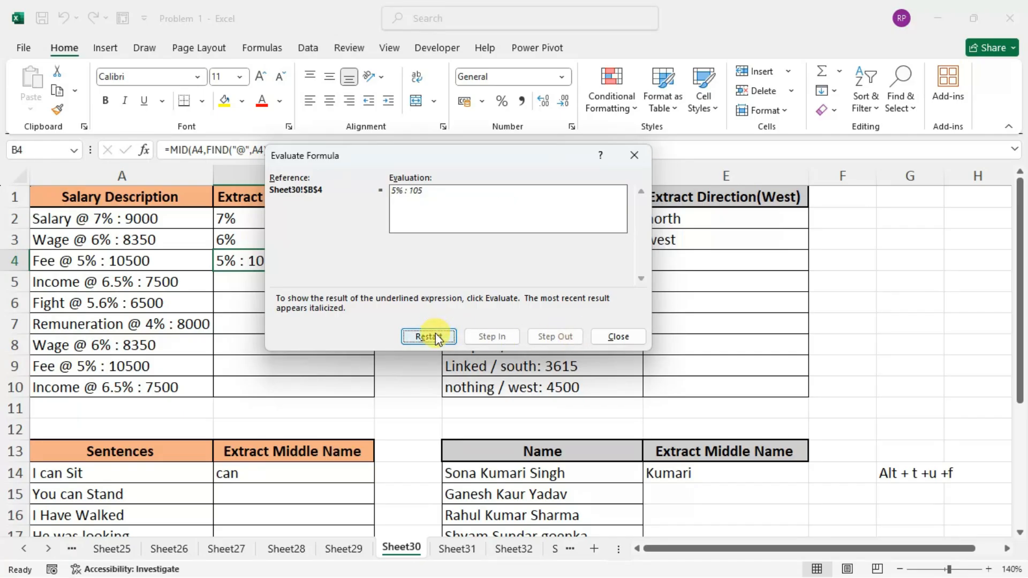
Close Evaluate Formula, reopen the B4 formula and compare its character-count and start-position expressions with the text in A4.
left_click(438, 337)
left_click(625, 337)
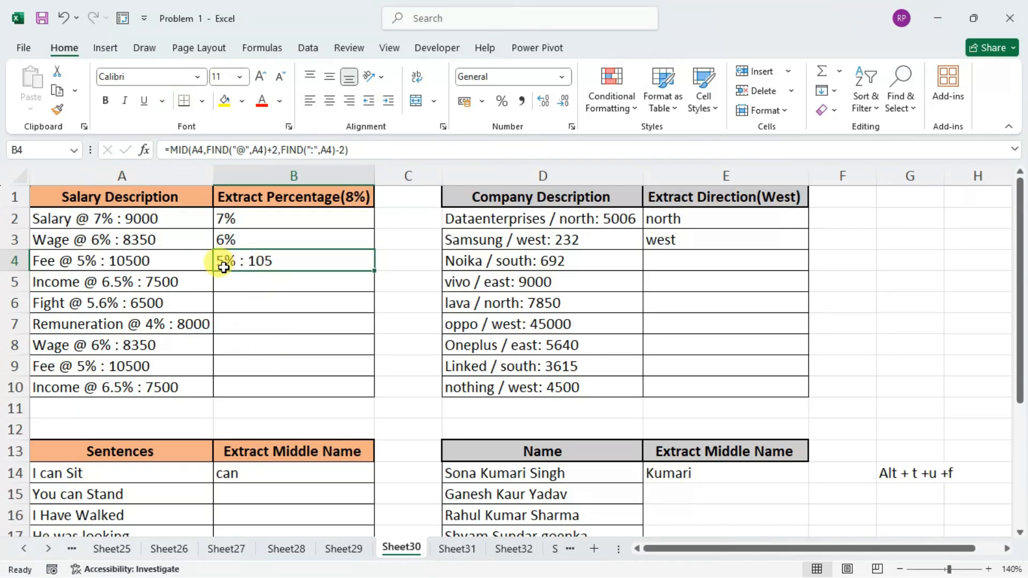
double_click(270, 262)
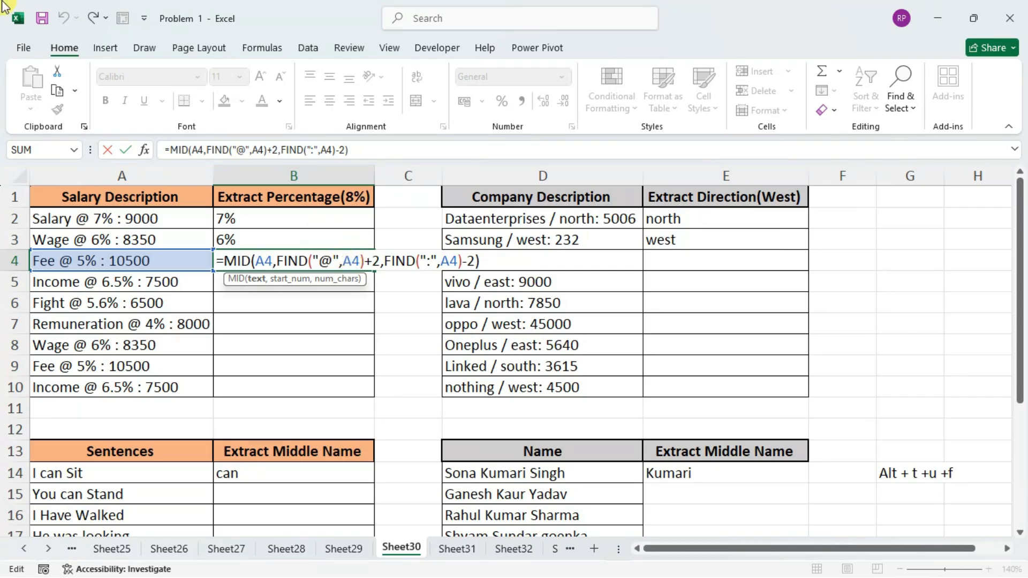
left_click(392, 261)
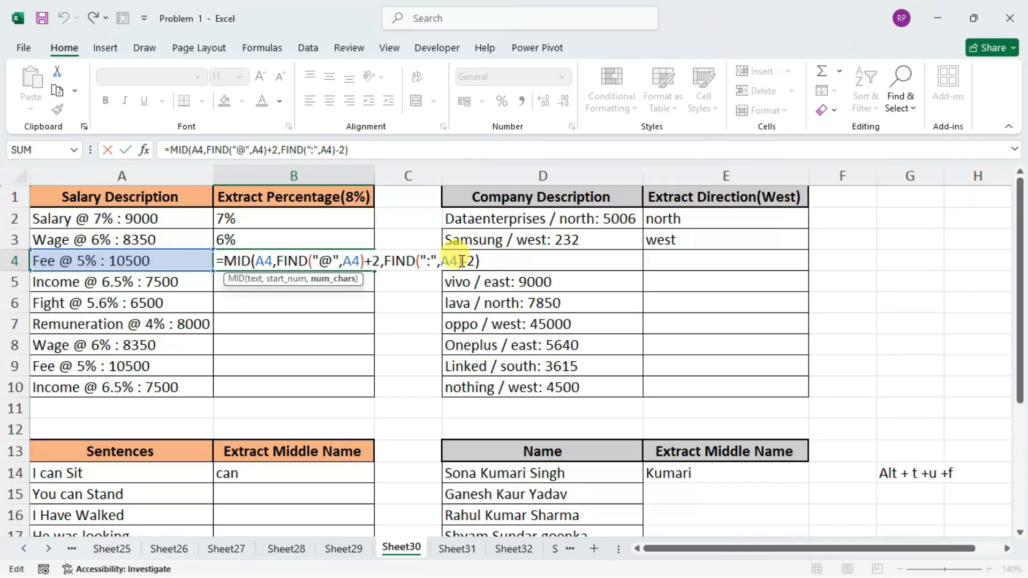
left_click_drag(382, 261, 464, 261)
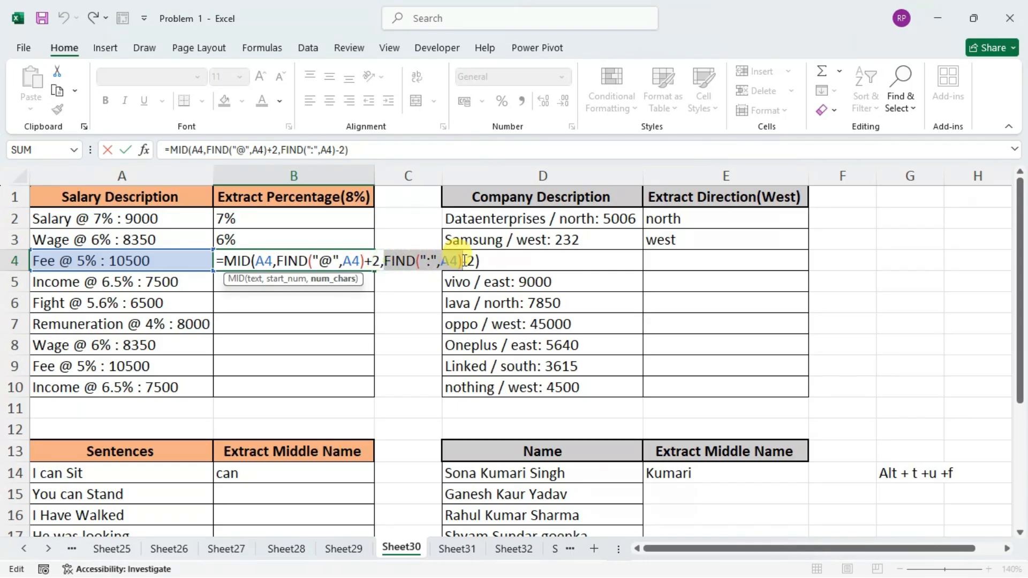
left_click(464, 261)
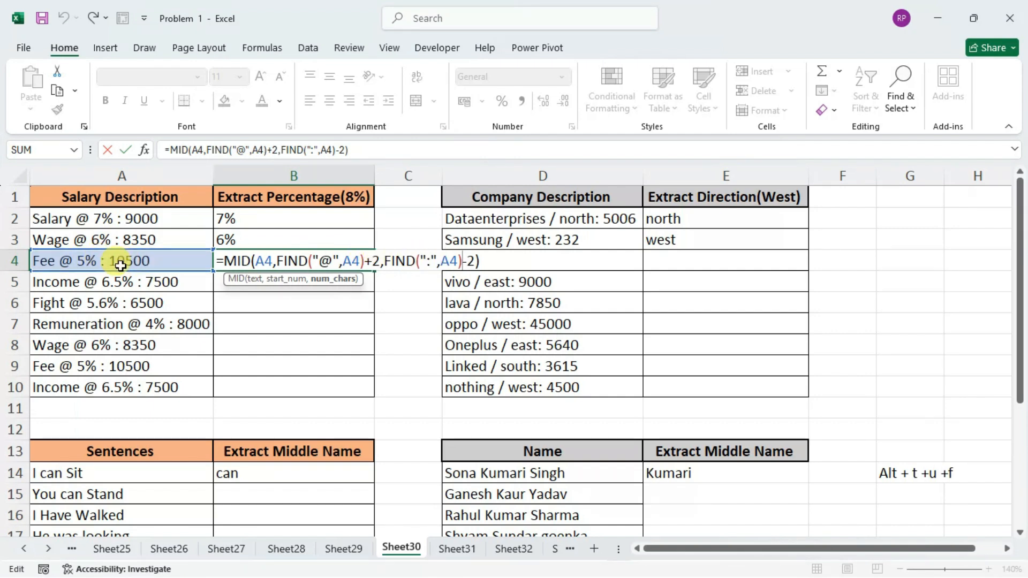
left_click_drag(474, 261, 388, 261)
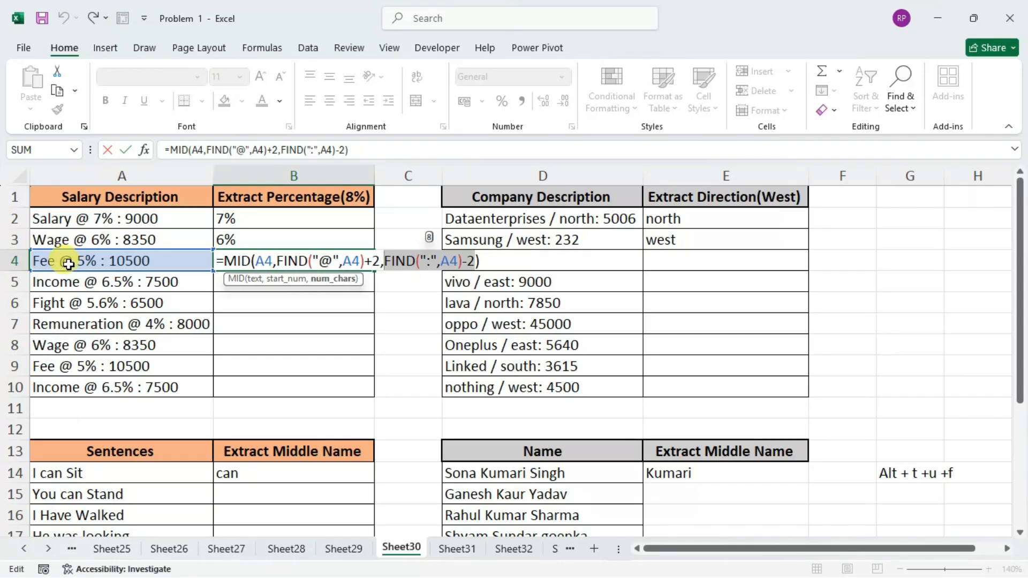
left_click_drag(277, 260, 380, 261)
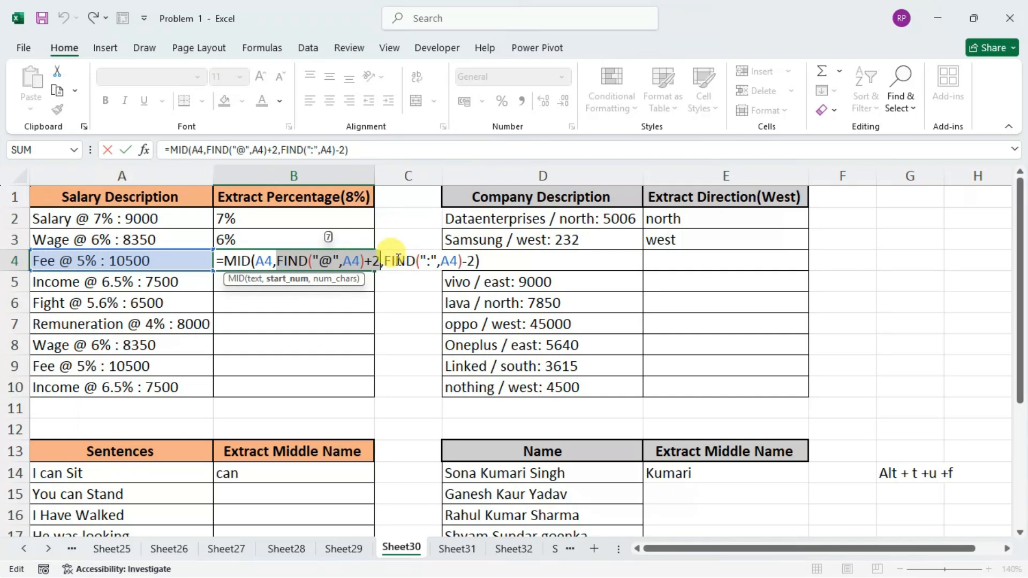
Enclose the FIND(":",A4)-2 character count of the B4 formula in parentheses and add a minus sign after it.
left_click(476, 261)
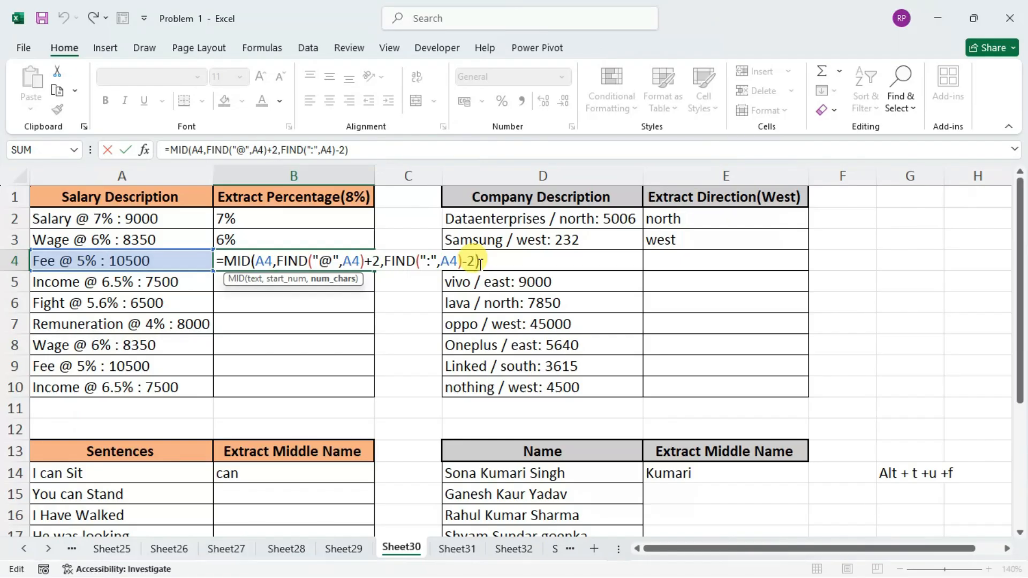
type(")")
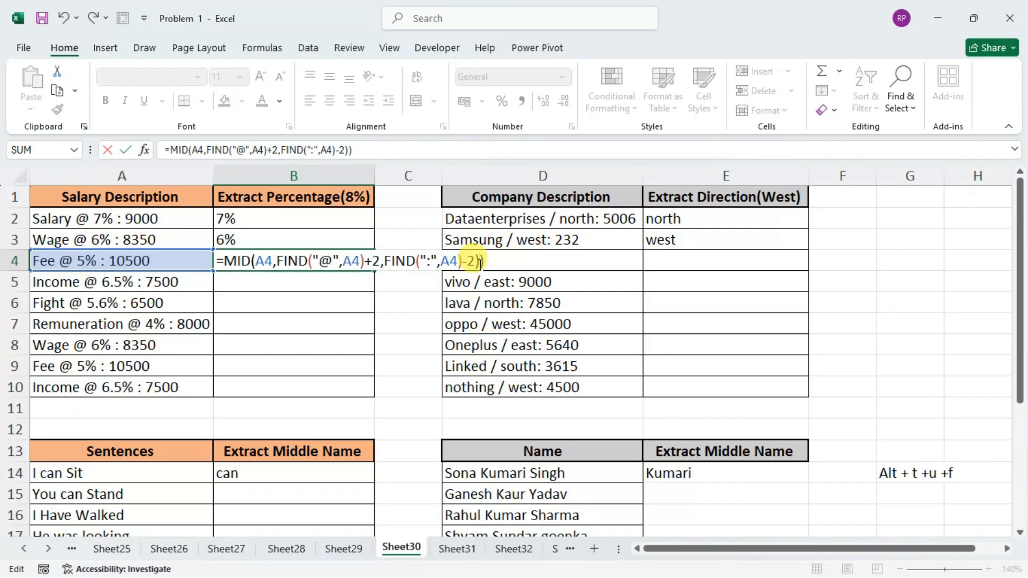
type("-")
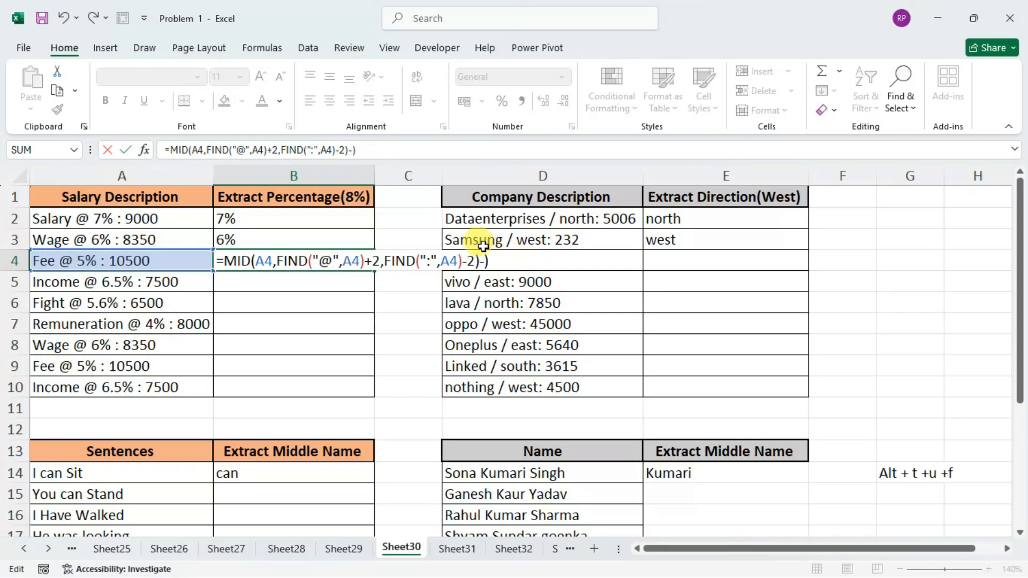
left_click(386, 261)
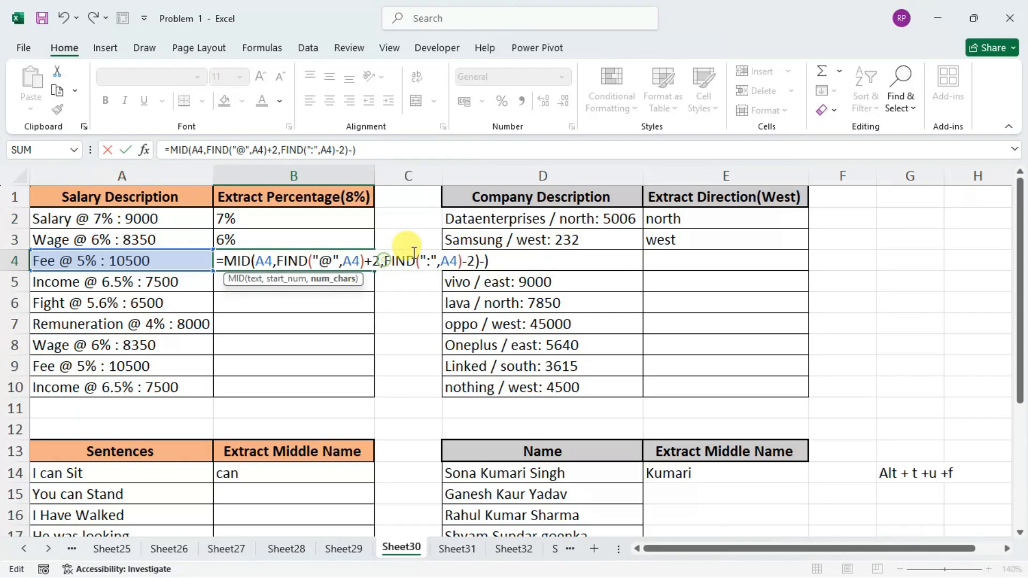
type("(")
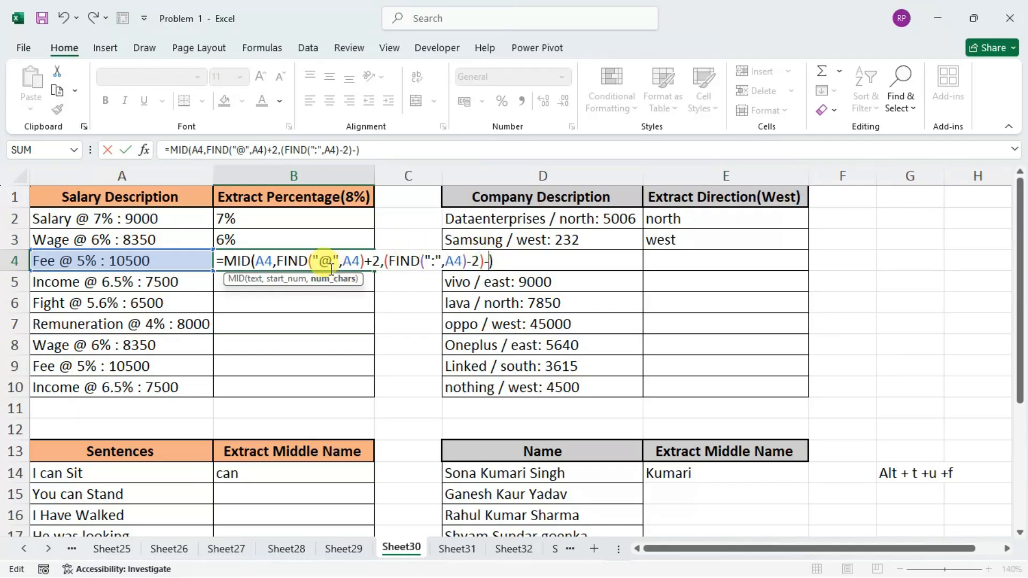
Copy the start-position expression FIND("@",A4)+2 after the minus sign and enter the B4 formula, keeping the cell selected.
right_click(356, 261)
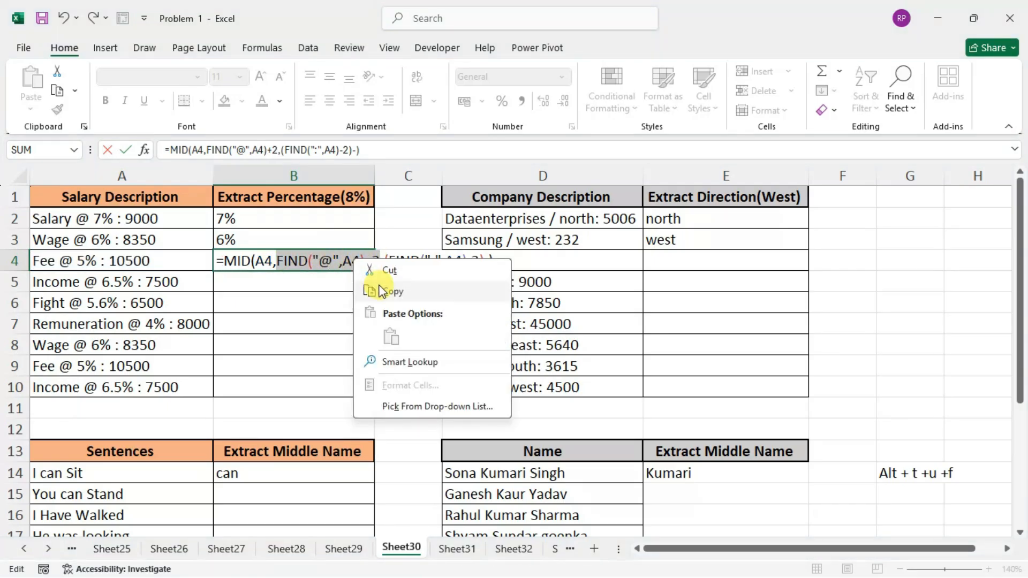
left_click(369, 292)
left_click(489, 262)
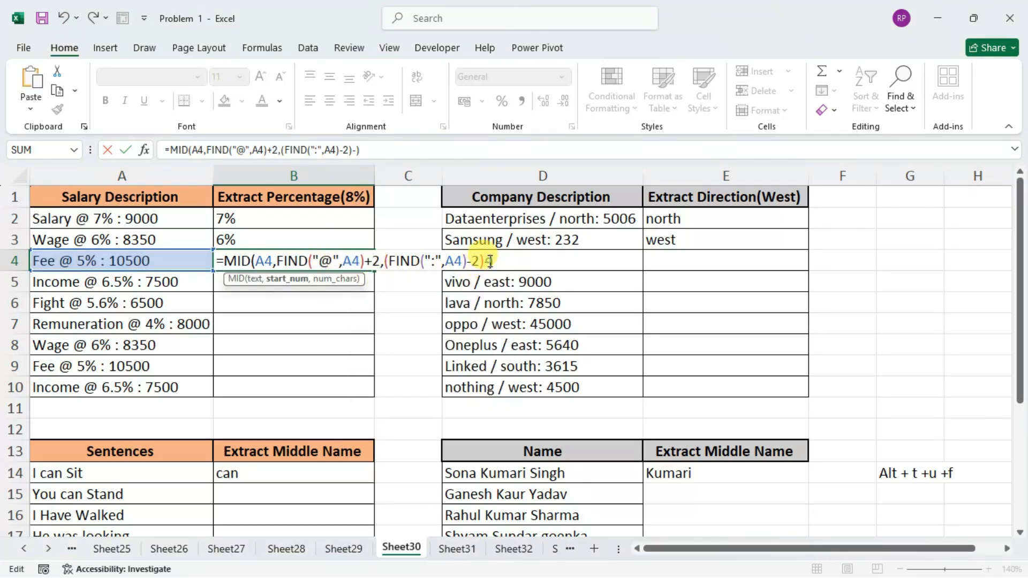
key("ctrl+v")
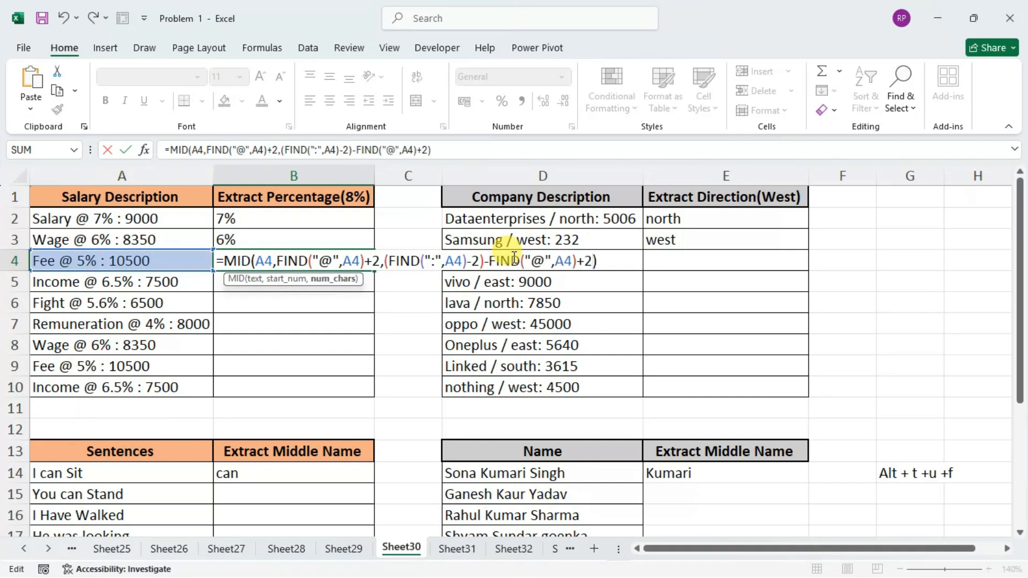
key("Return")
key("Up")
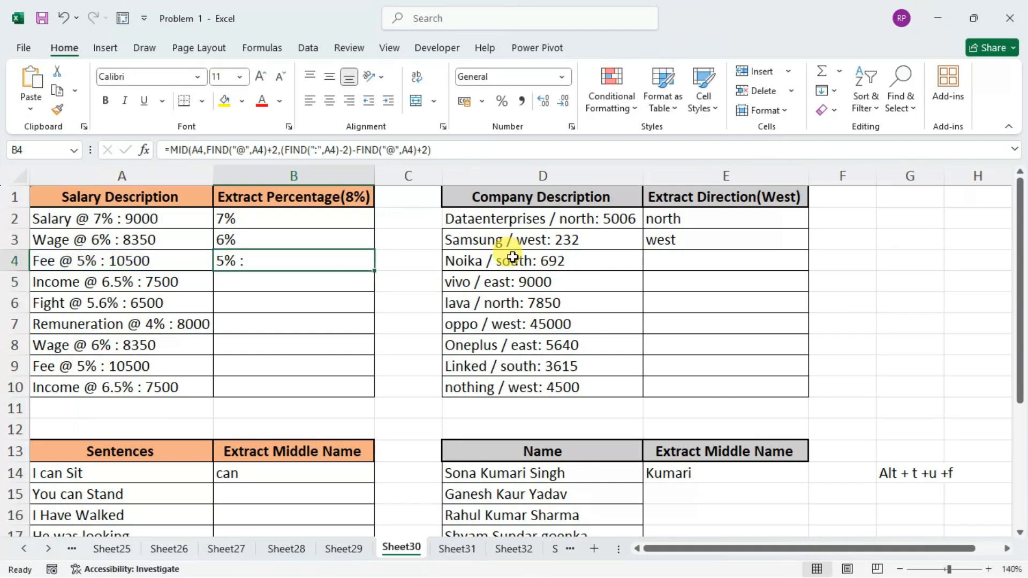
Remove the +2 after the last FIND("@",A4) in the B4 formula and enter it, keeping the cell selected.
double_click(278, 260)
left_click(592, 261)
key("BackSpace")
key("BackSpace")
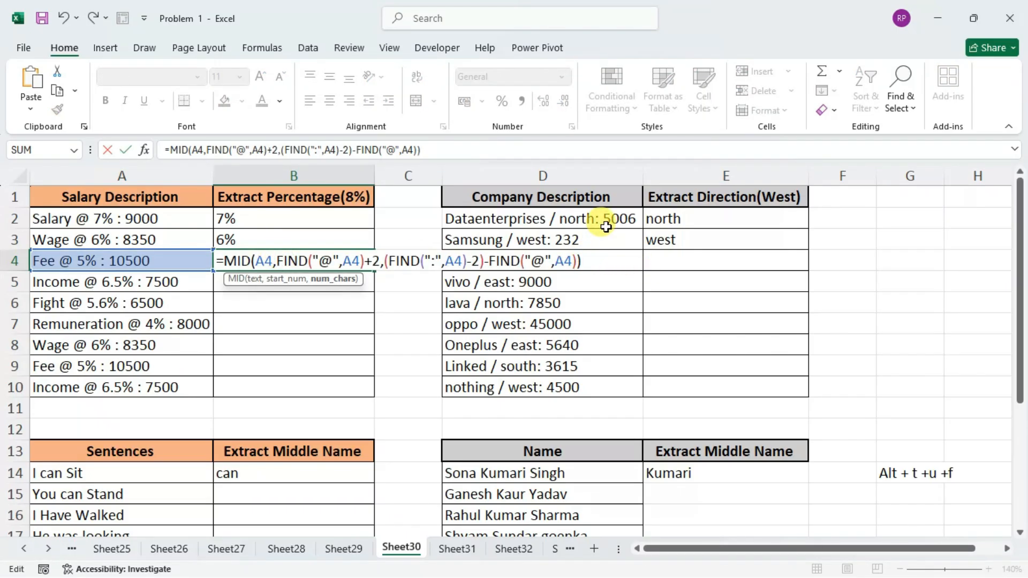
key("Return")
key("Up")
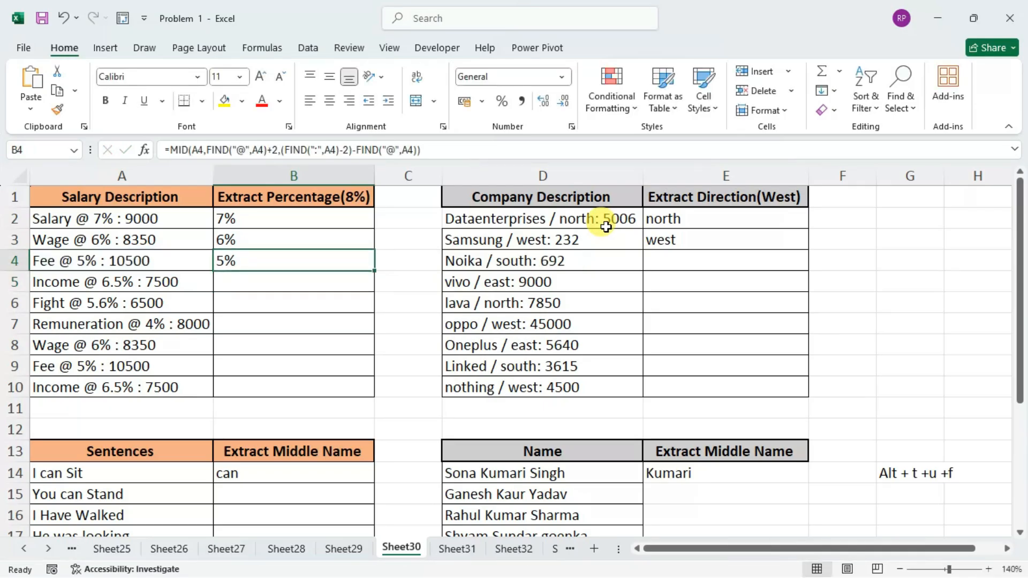
Review the B4 formula, fill it down through B10, and select E4 in the direction column.
double_click(302, 262)
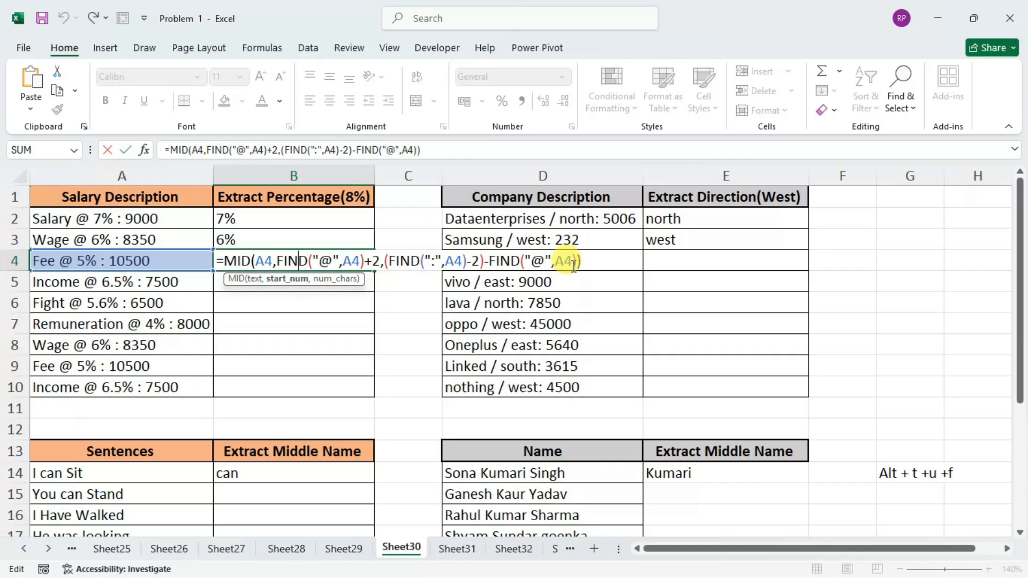
key("Return")
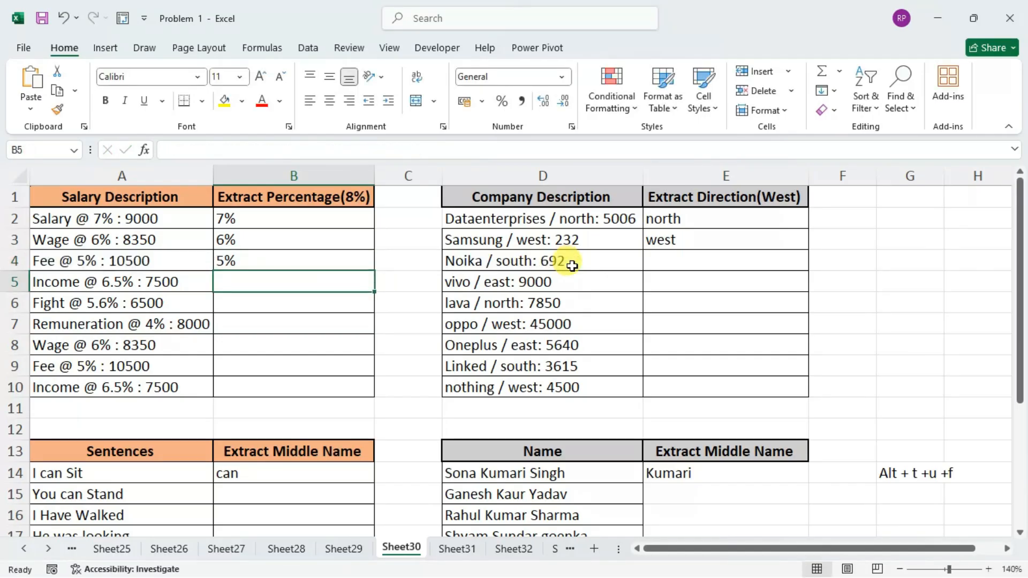
left_click(297, 261)
left_click_drag(374, 270, 357, 388)
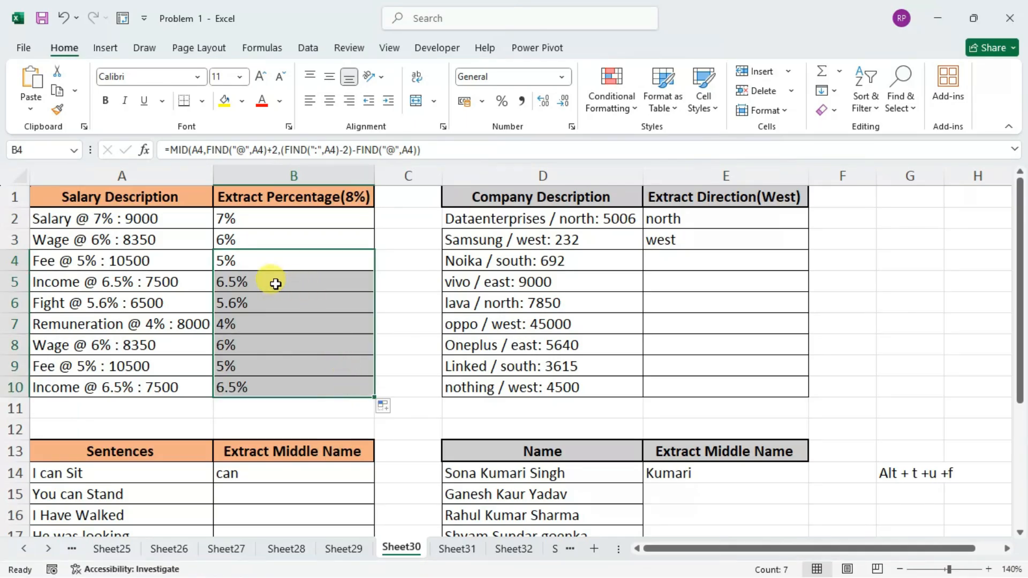
left_click(679, 262)
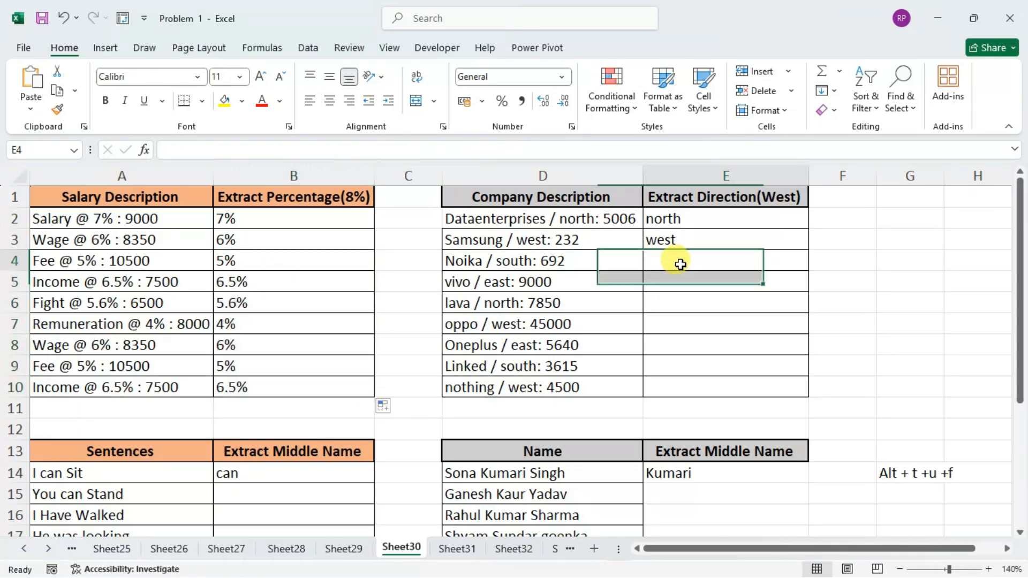
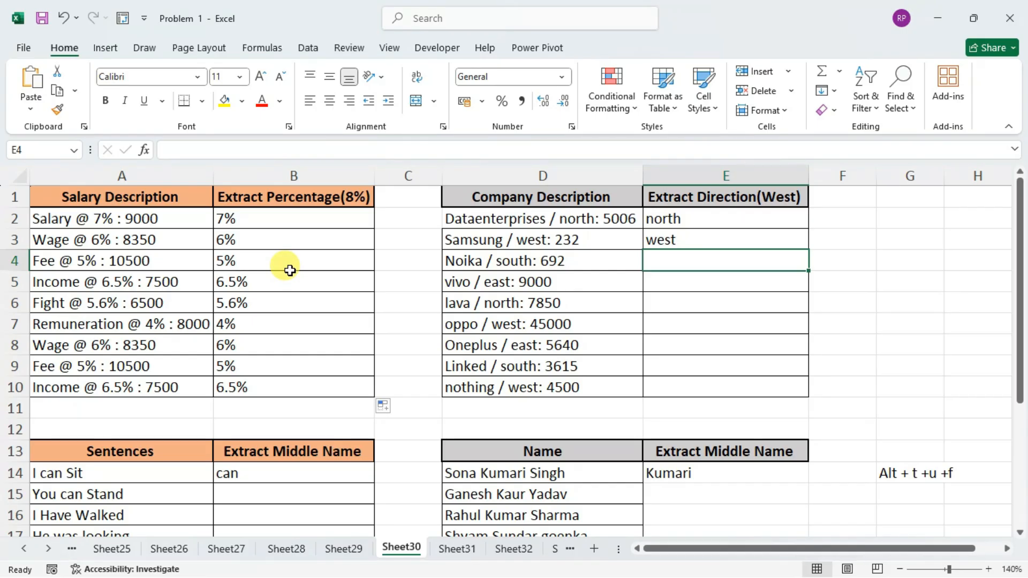
Begin a MID formula in E4 with D4 as the text to extract from.
type("=")
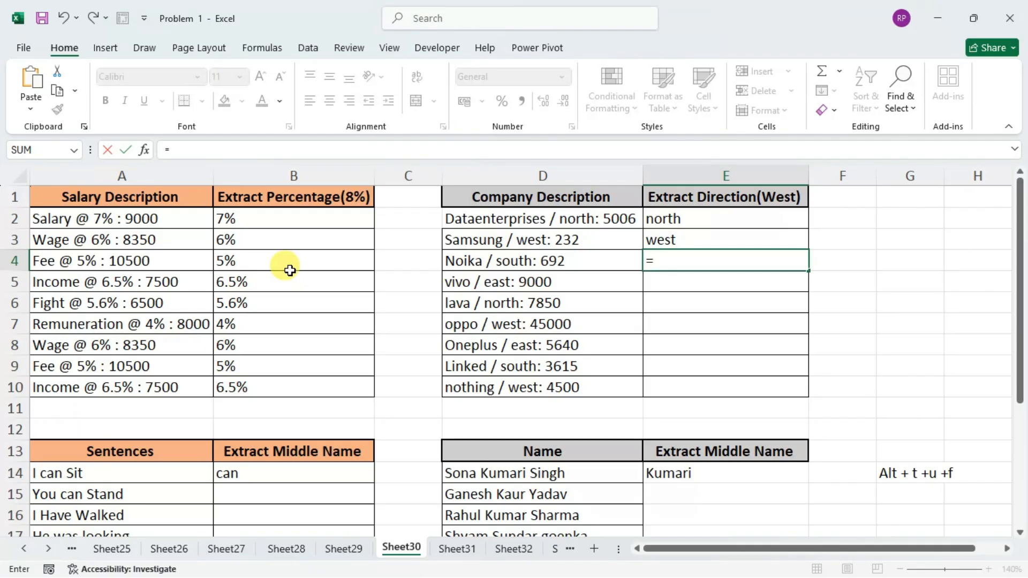
type("mi")
key("Tab")
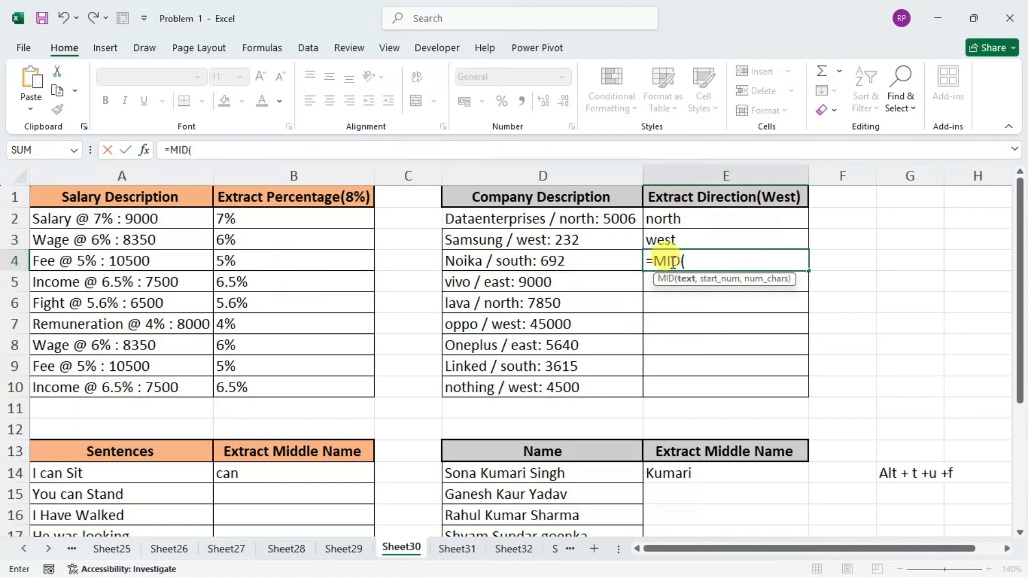
left_click(534, 262)
Set the start position of the E4 MID formula to FIND("/",D4)+2 and continue to the character-count argument.
type(",f")
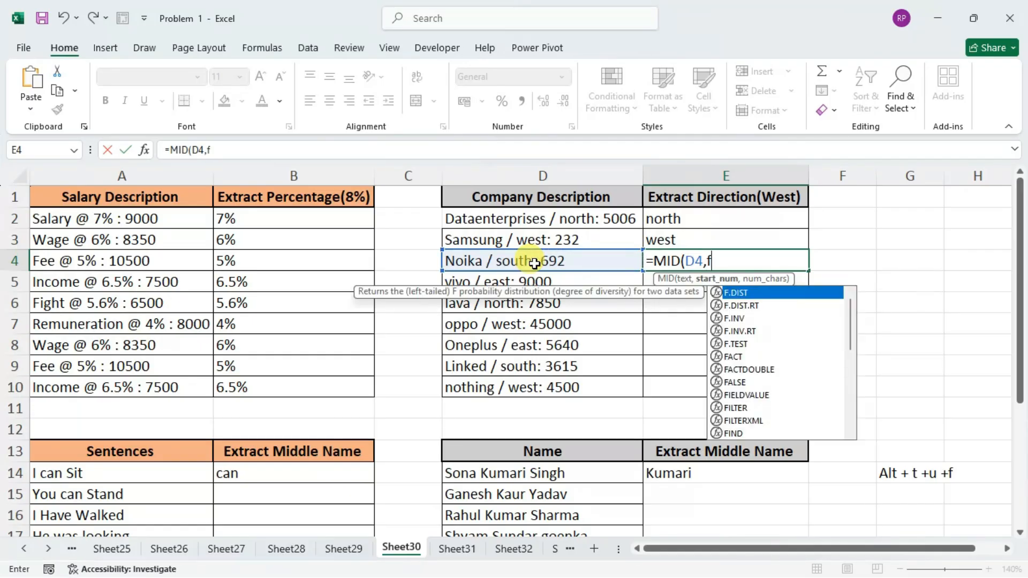
type("ind")
key("Tab")
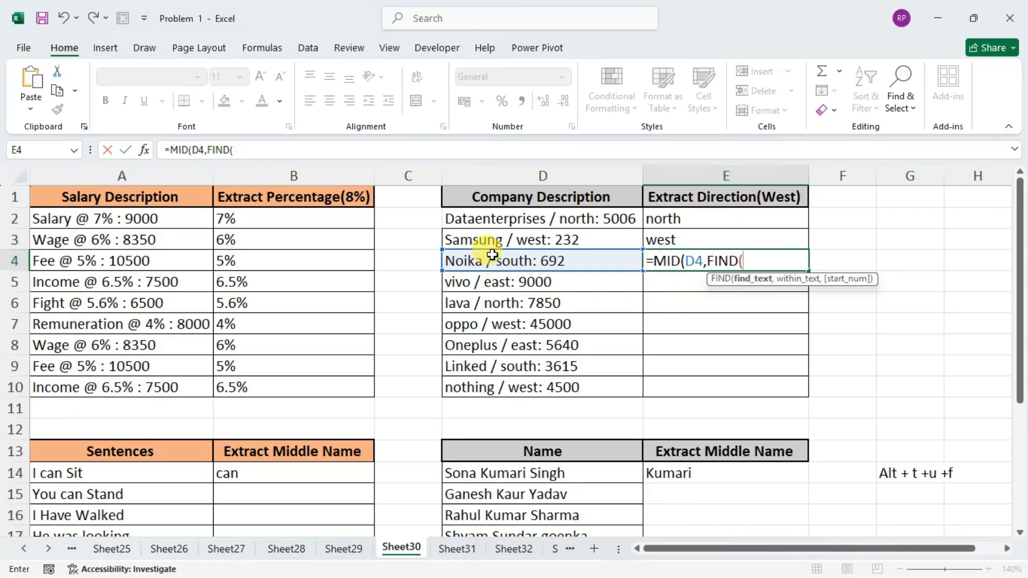
type("\"")
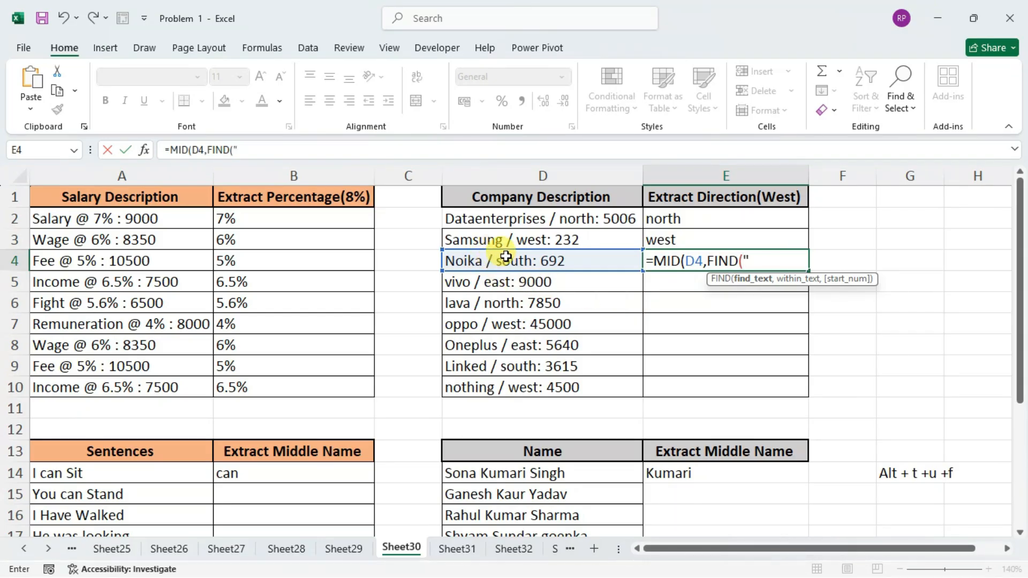
type("/\"")
type(",")
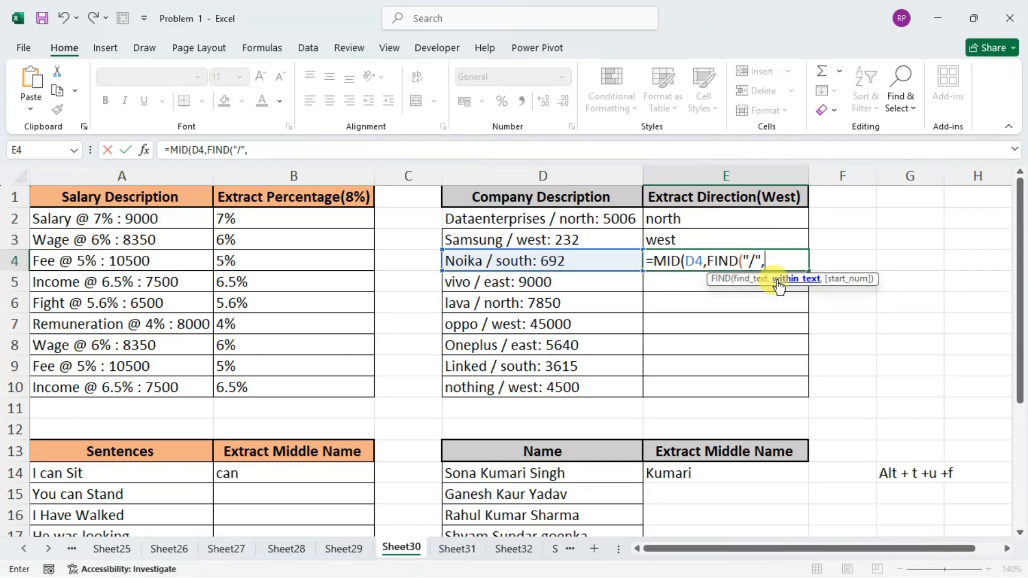
left_click(549, 258)
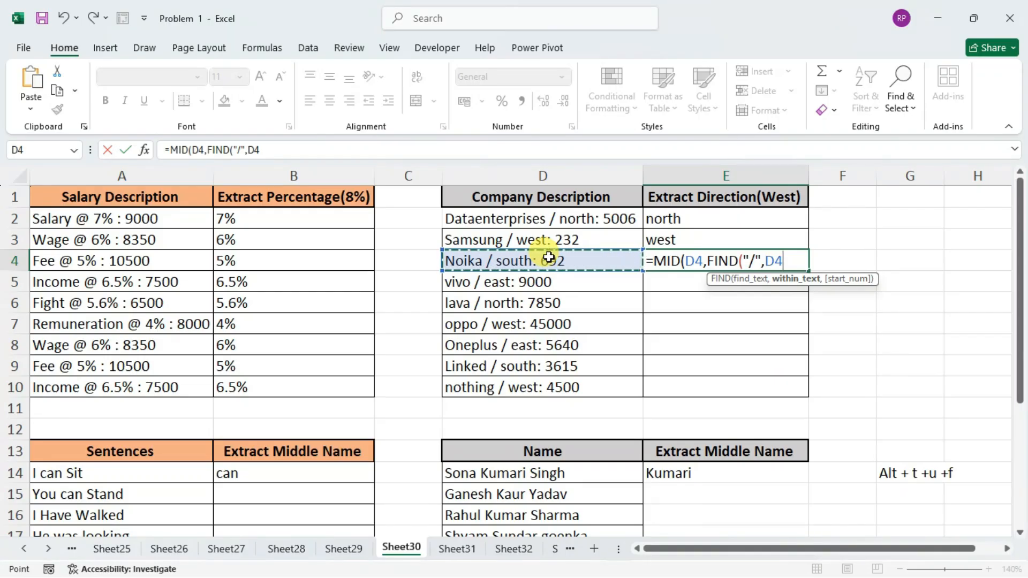
type(")")
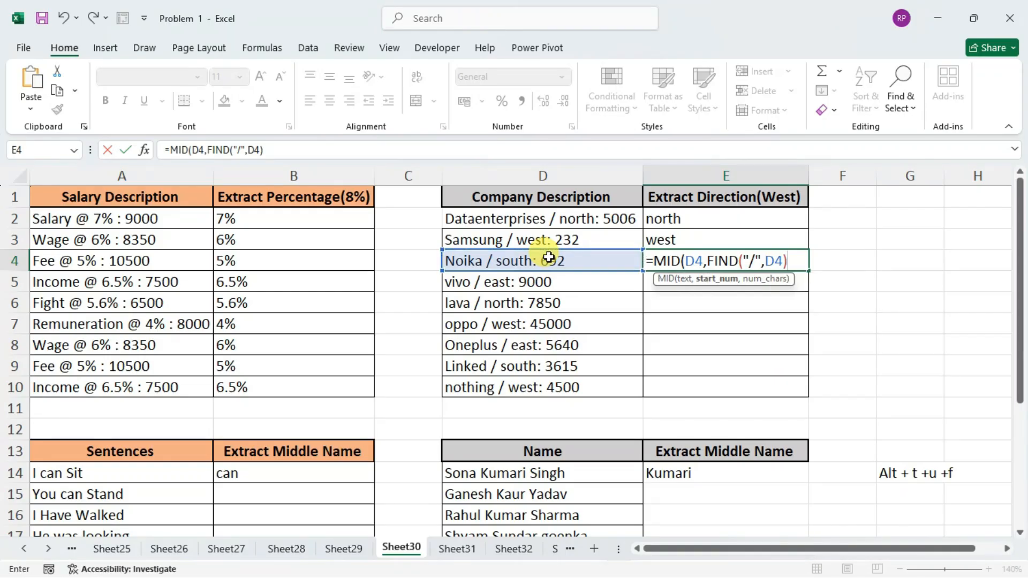
type("+2,")
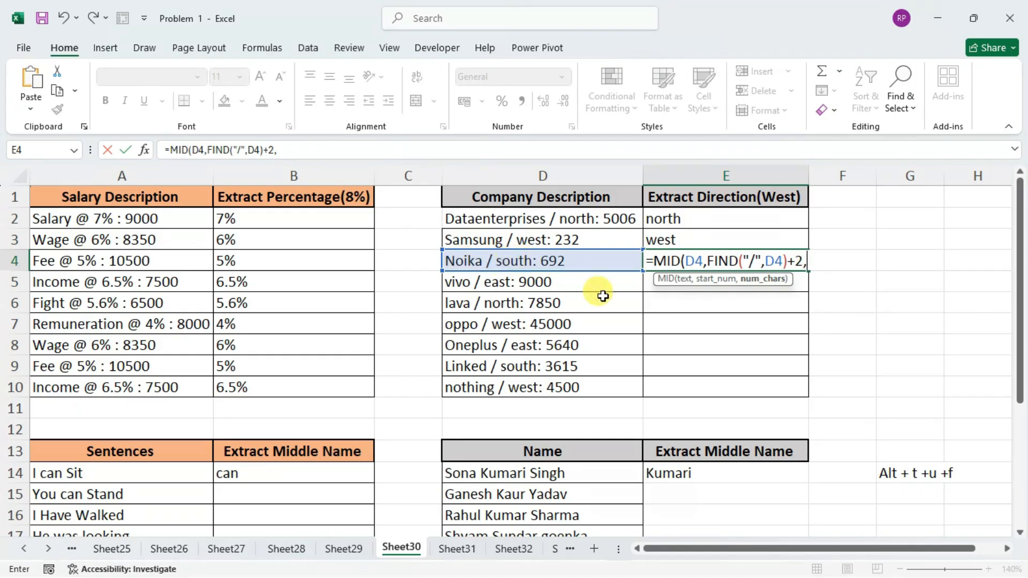
Set the character count of the E4 formula to FIND(":",D4)-1 and close the MID function.
type("find")
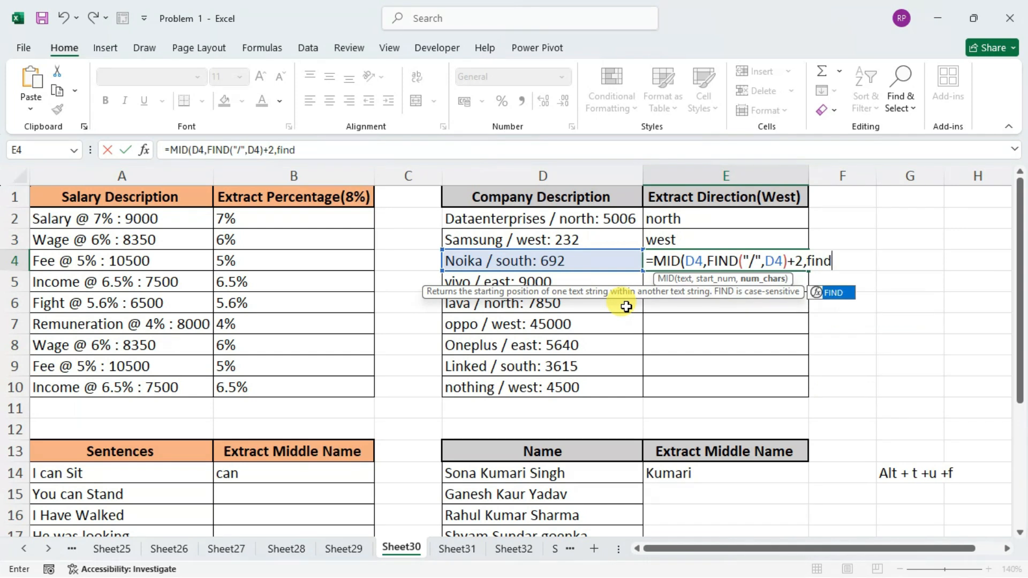
key("Tab")
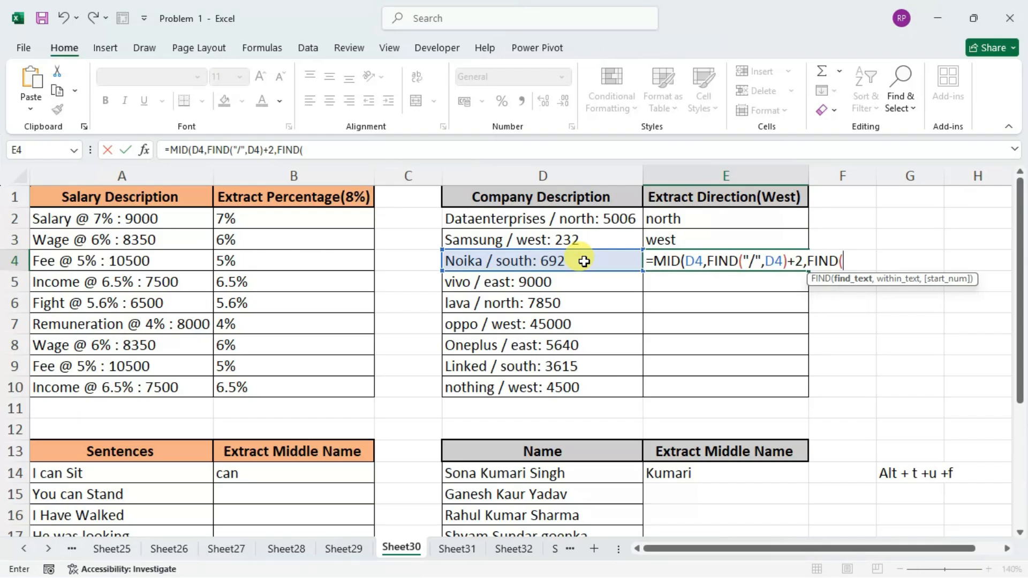
type("\":\",")
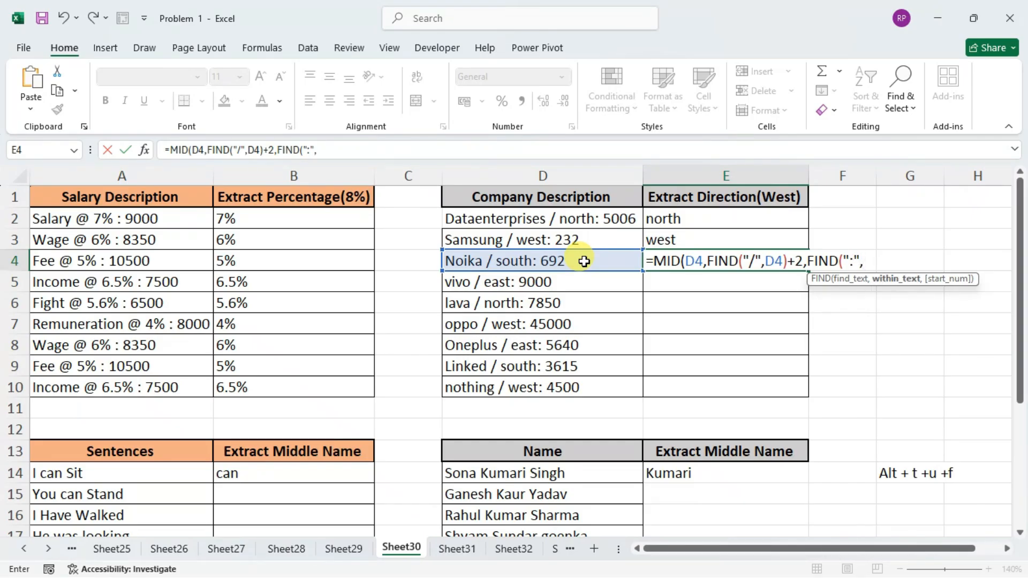
left_click(585, 261)
type(")")
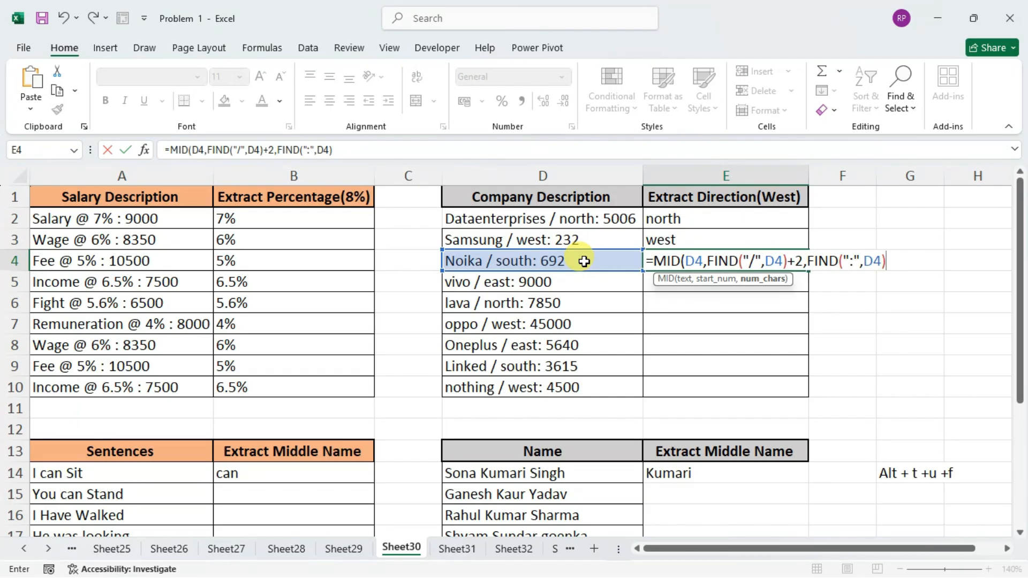
type("-1)")
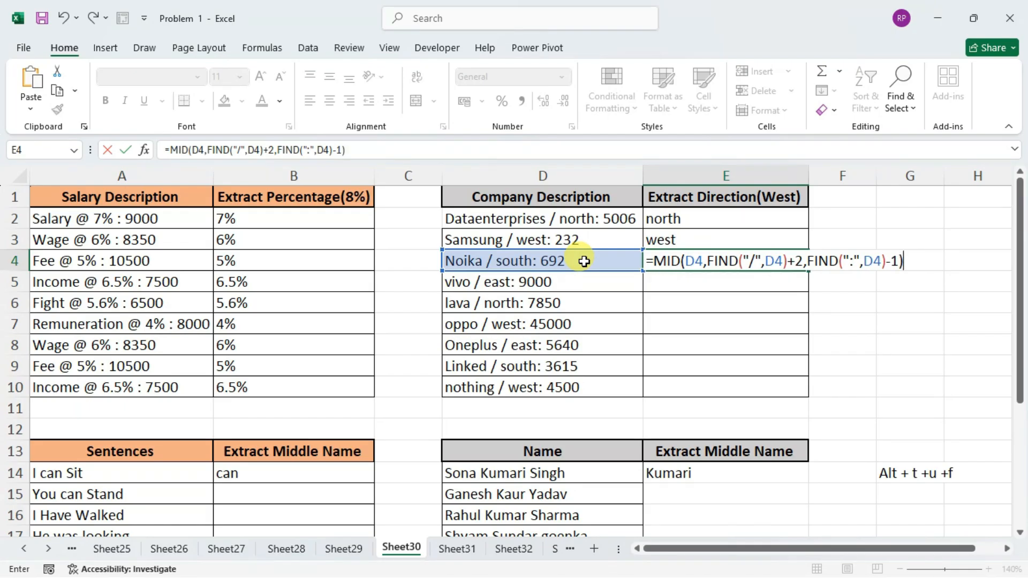
Enclose FIND(":",D4)-1 in parentheses, subtract a copy of FIND("/",D4) from it, and enter the E4 formula, keeping the cell selected.
left_click(810, 261)
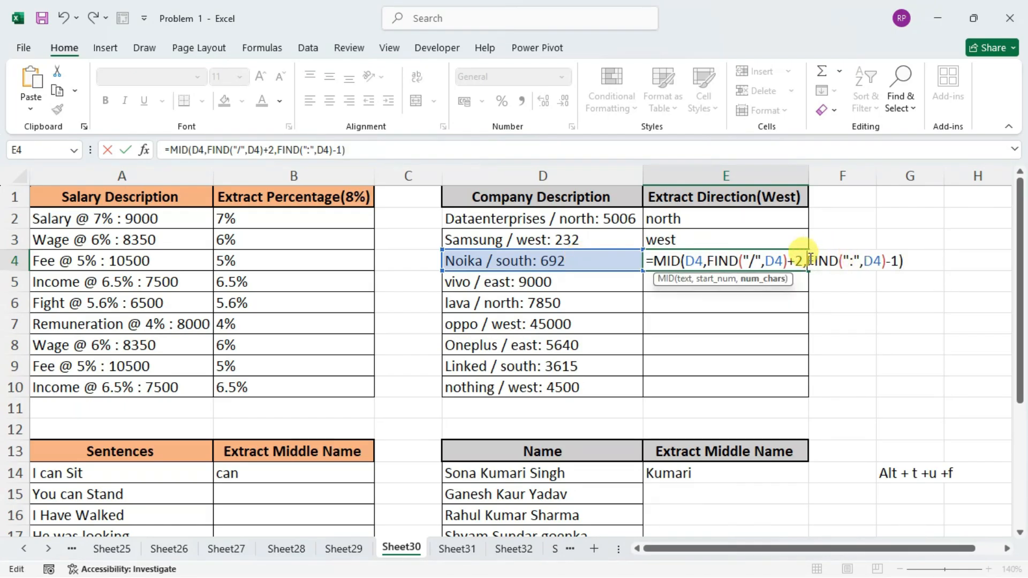
type("(")
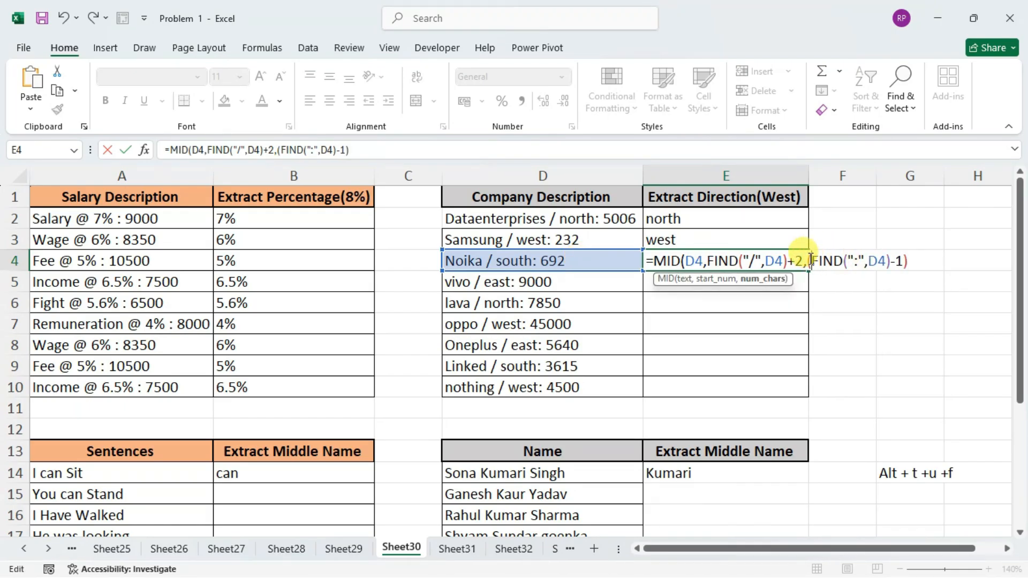
left_click_drag(707, 260, 790, 262)
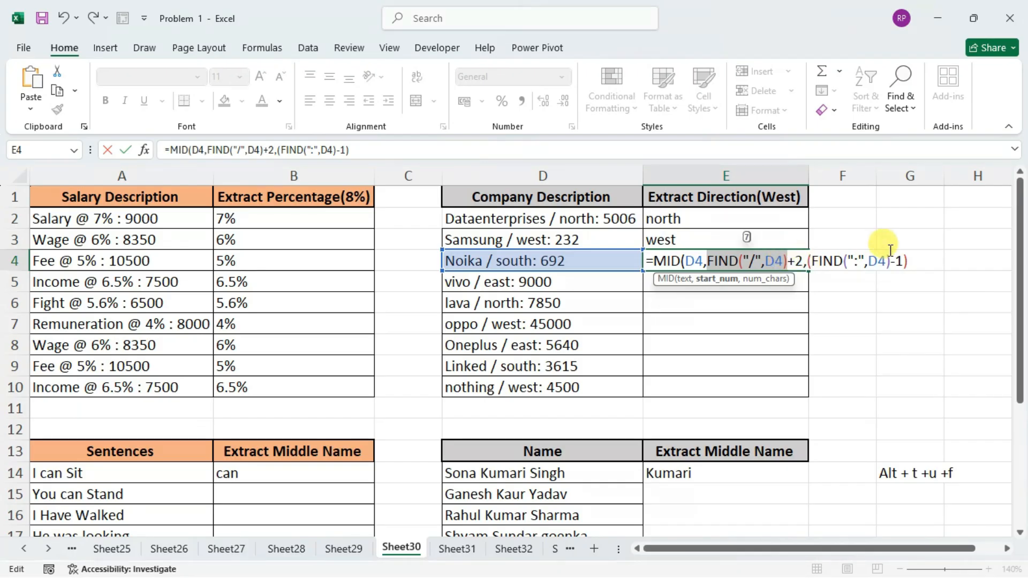
left_click(910, 261)
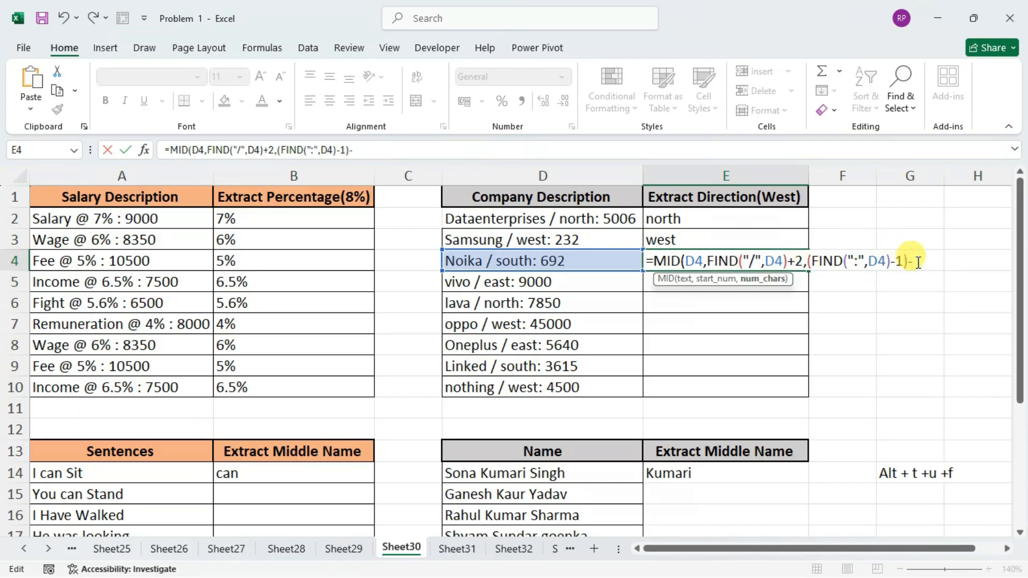
type("-")
key("ctrl+v")
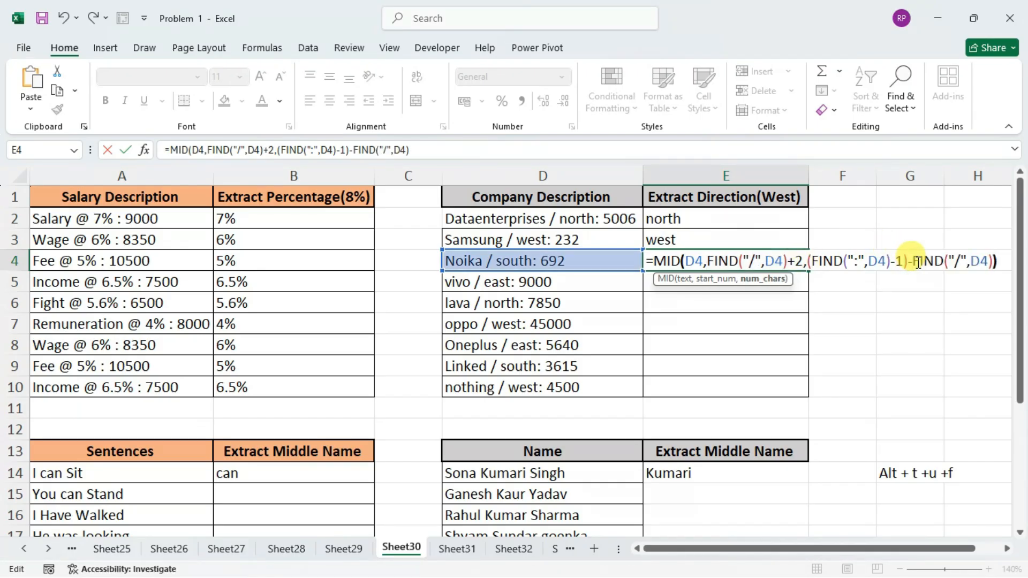
key("Return")
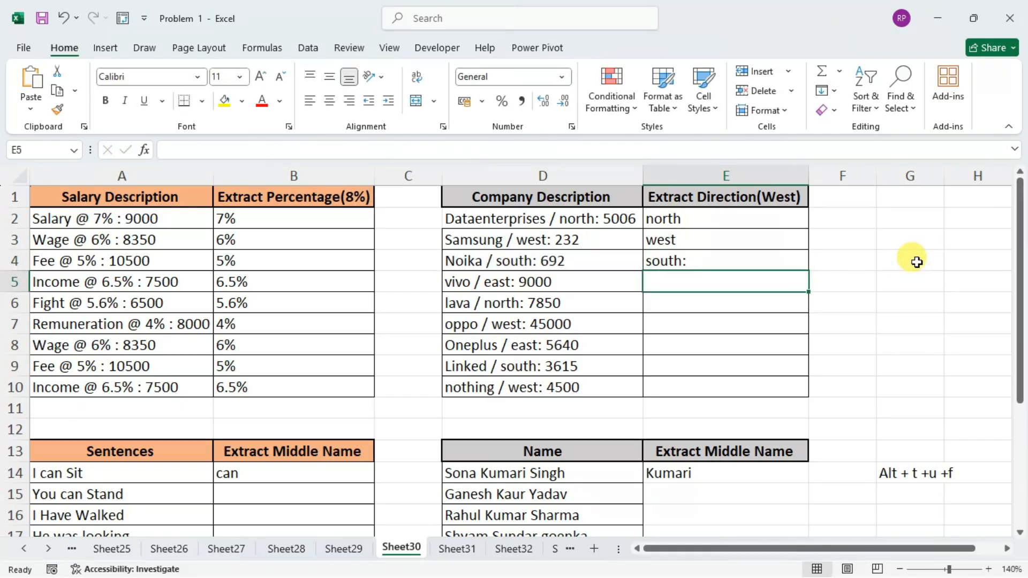
key("Up")
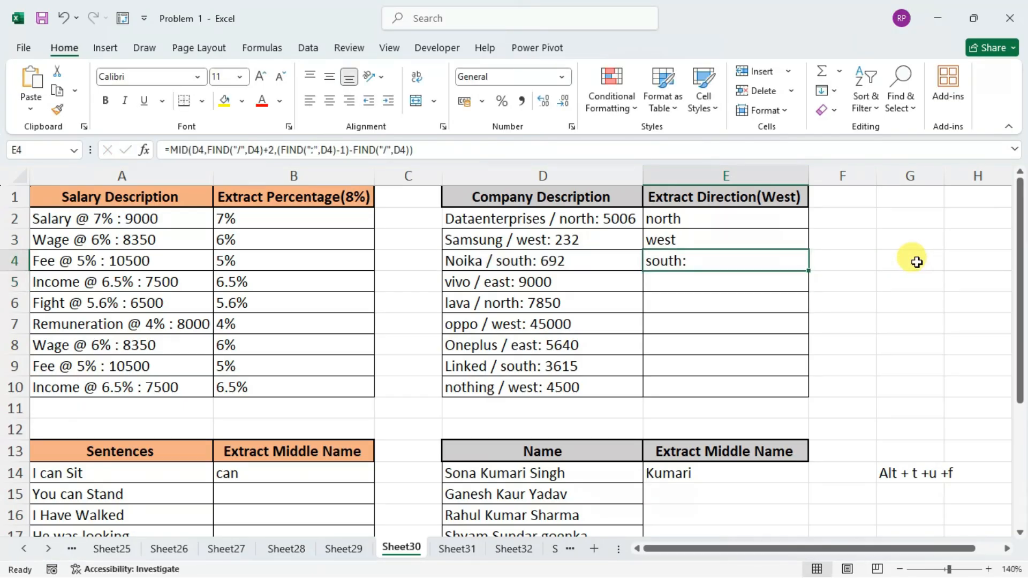
Review the start-position expression in E4, then try adding +1 after the last FIND("/",D4) and enter the formula.
key("F2")
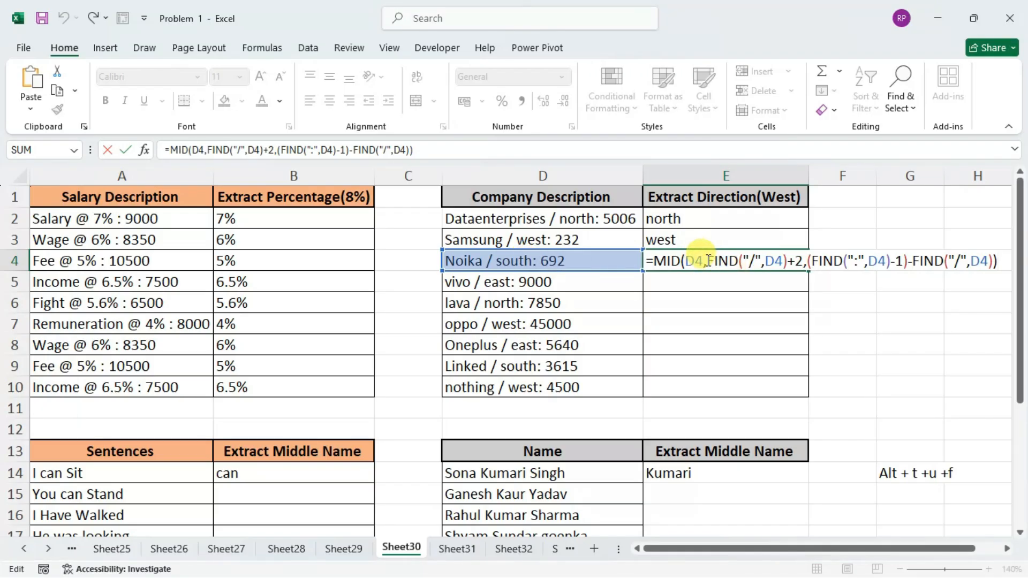
left_click_drag(706, 262, 803, 260)
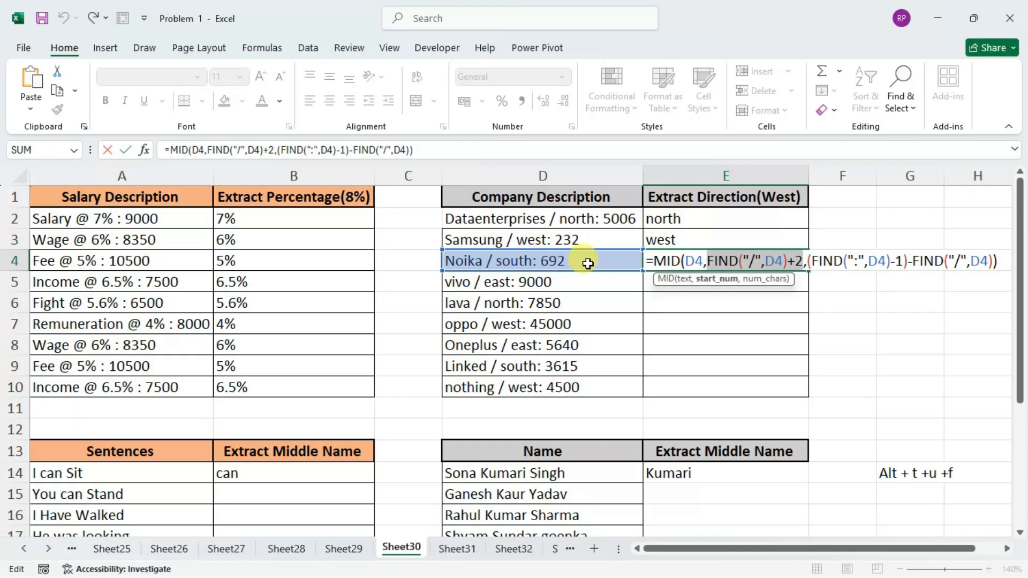
key("Return")
left_click(683, 261)
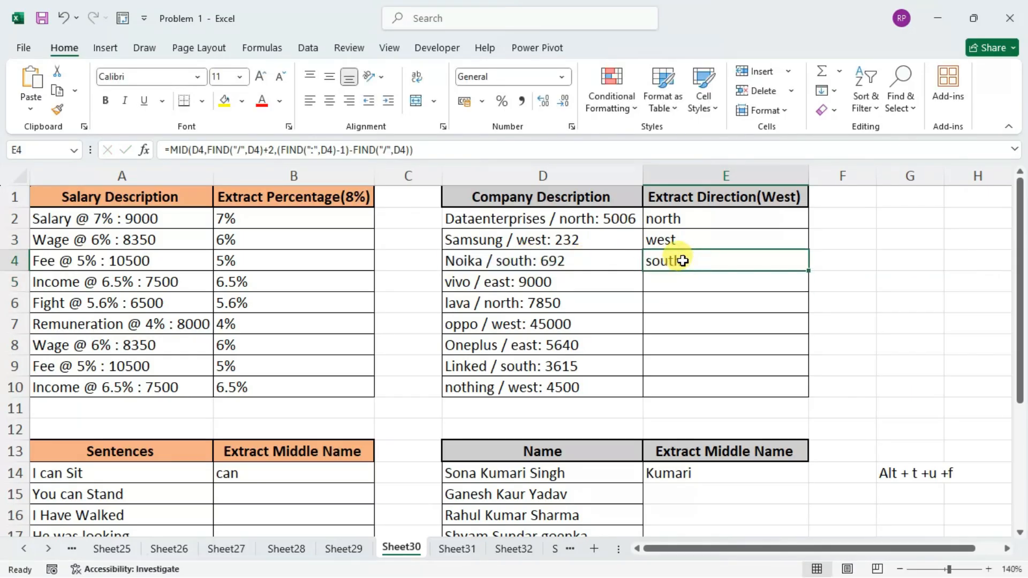
double_click(693, 262)
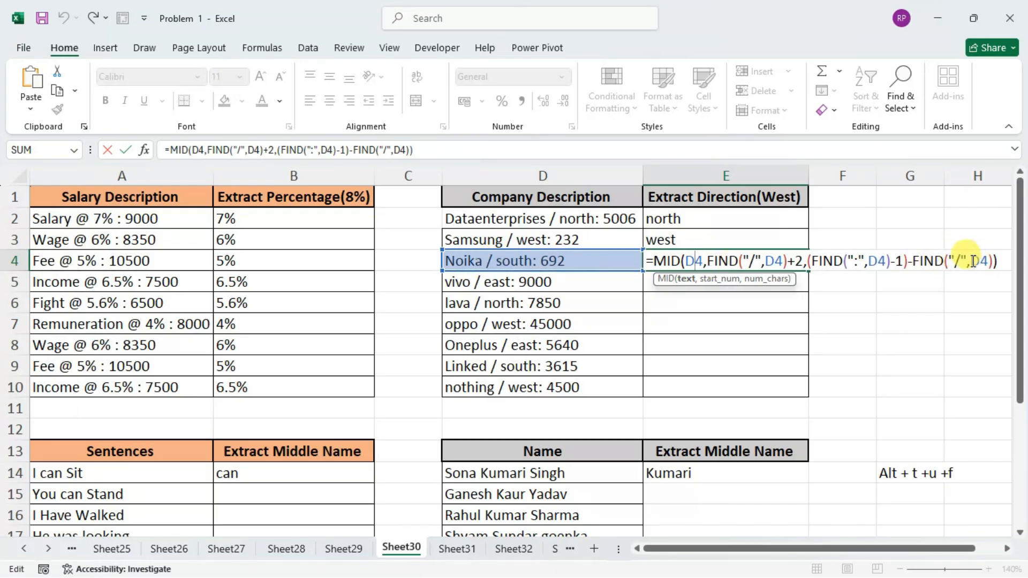
left_click(992, 261)
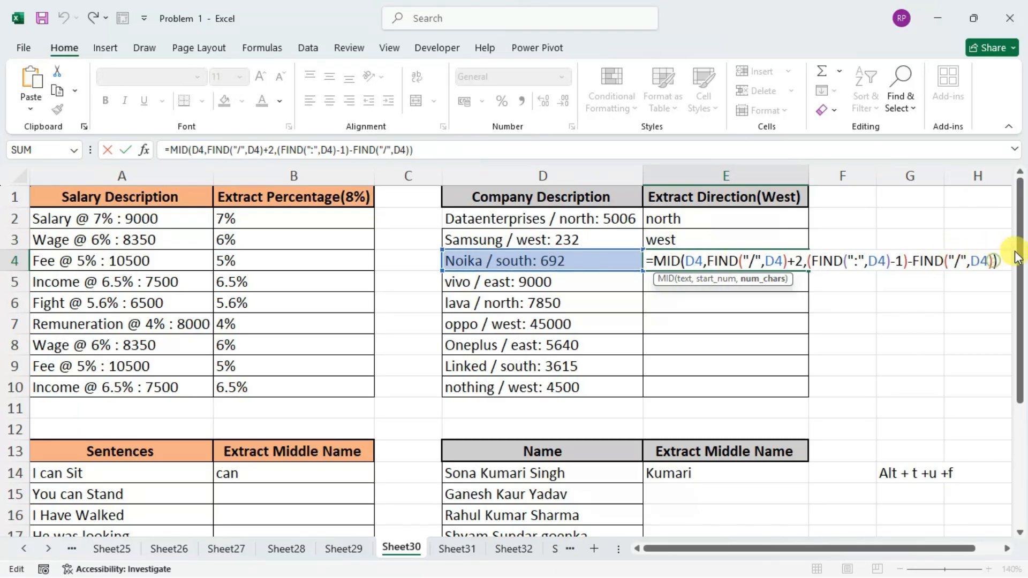
type("+1")
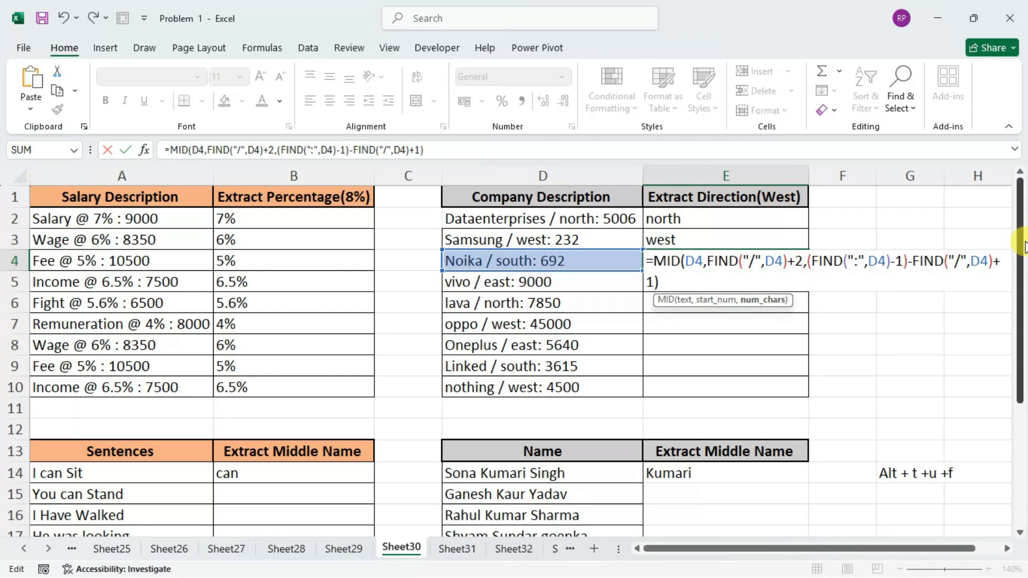
key("Return")
key("Up")
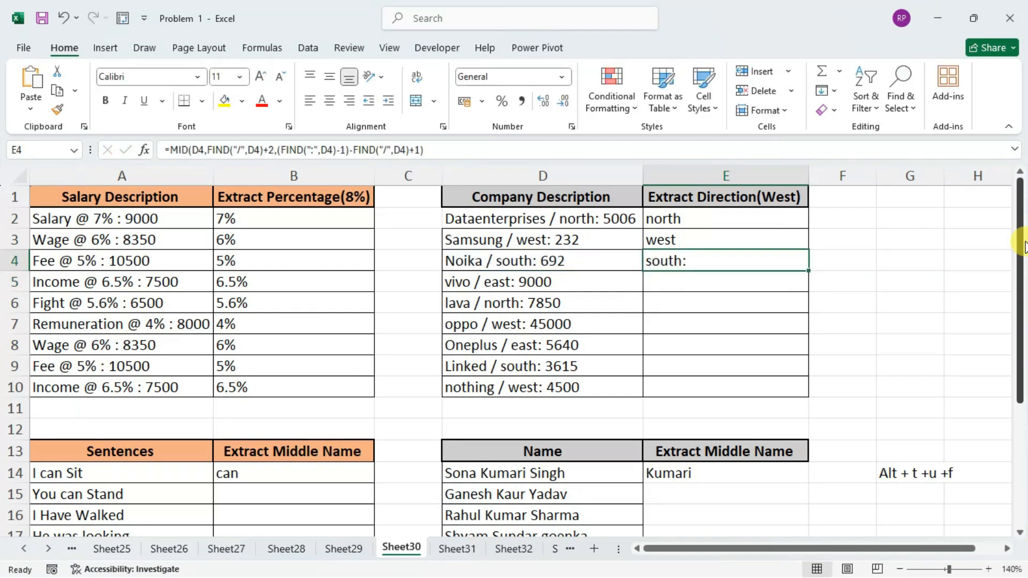
Try changing the final adjustment in the E4 character count to +2 and enter the formula.
key("F2")
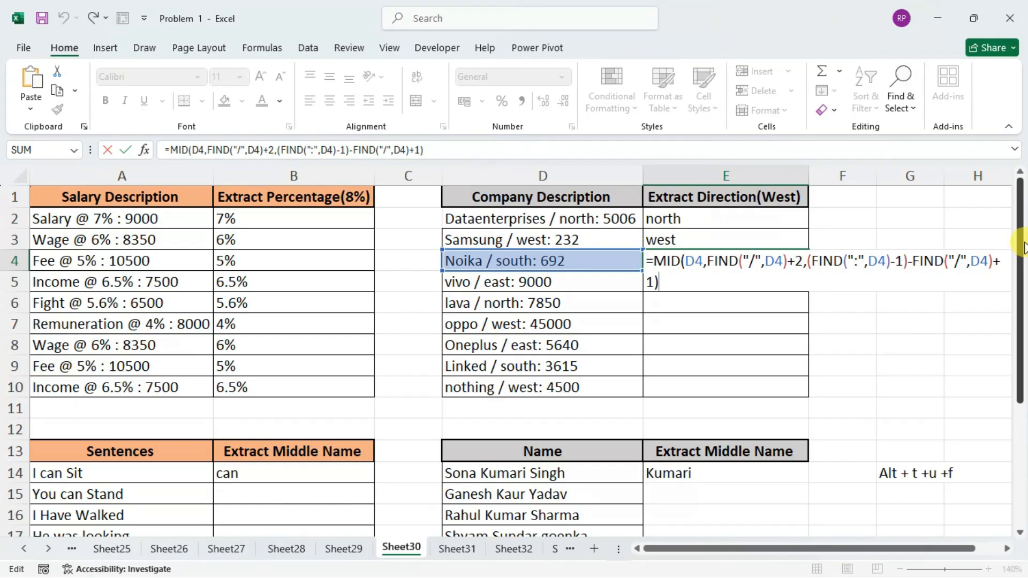
left_click_drag(943, 550, 962, 549)
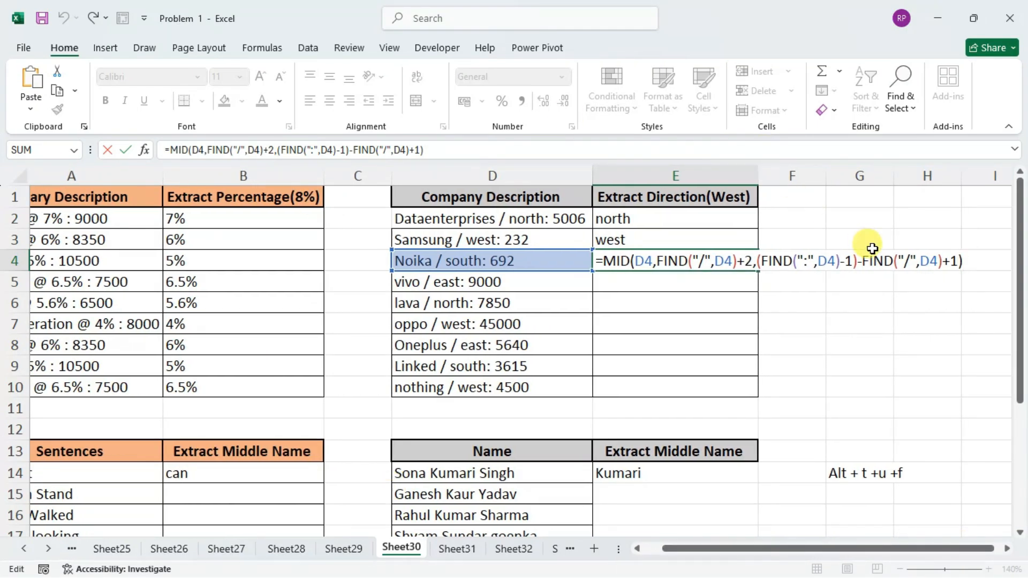
key("Left")
key("BackSpace")
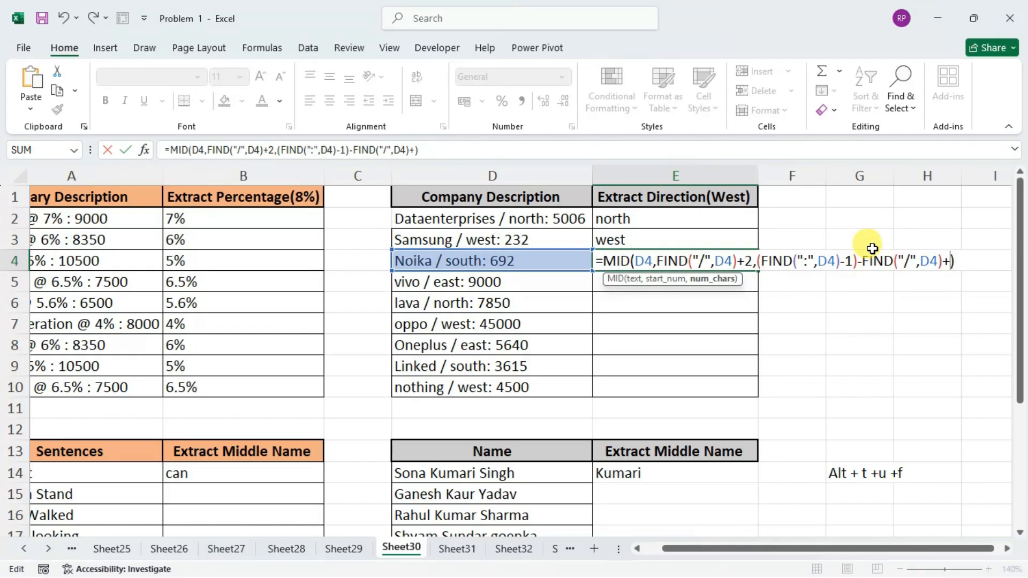
type("2")
key("Return")
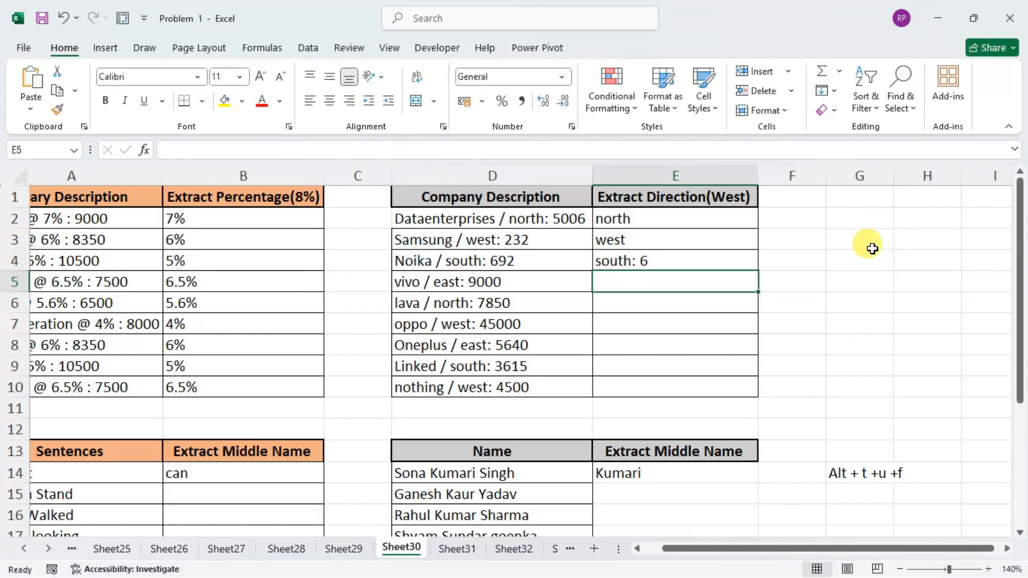
Replace the +2 after the last FIND("/",D4) in the E4 formula with -1 and enter it, keeping the cell selected.
key("Up")
key("F2")
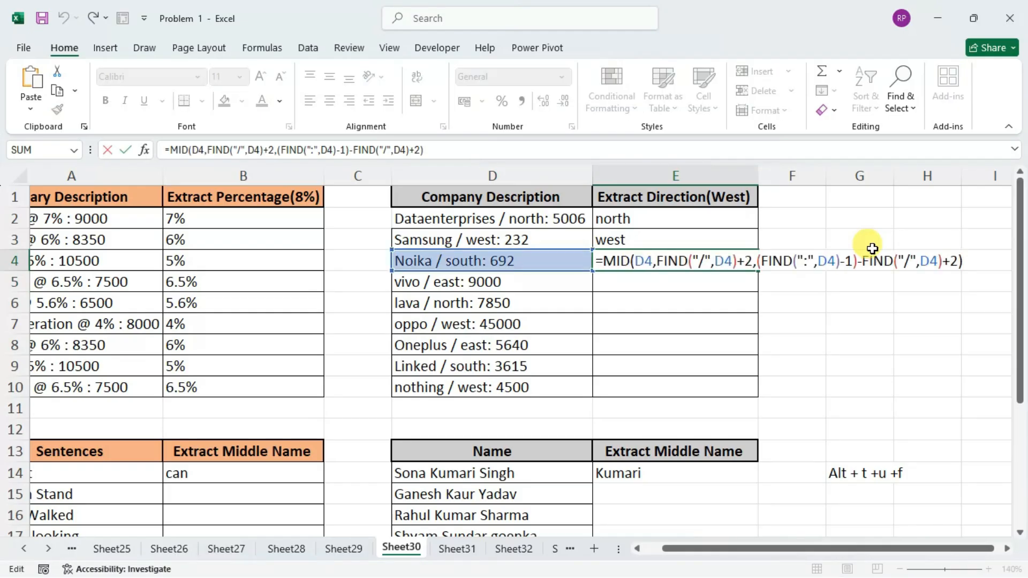
key("Left")
key("BackSpace")
key("BackSpace")
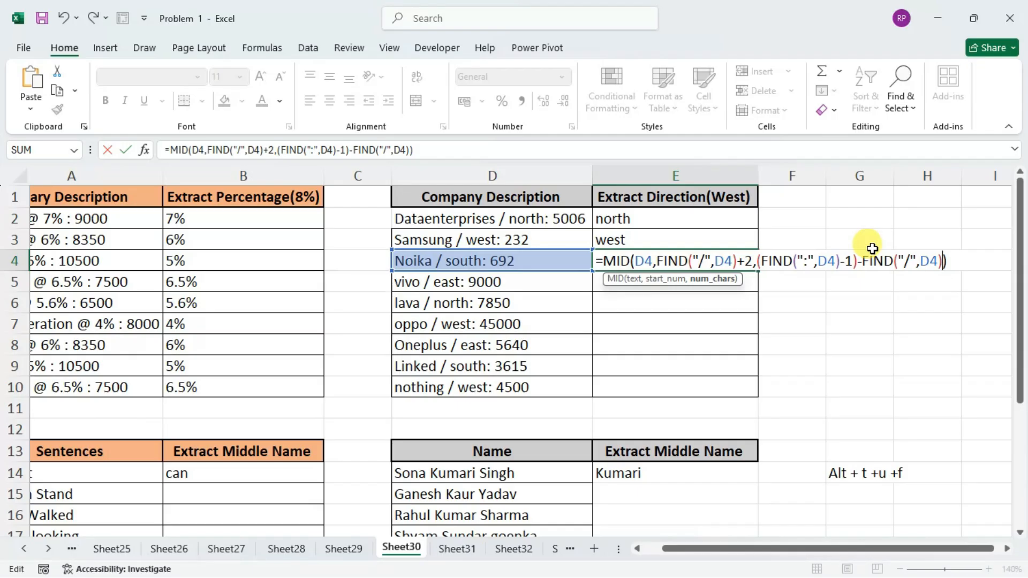
type("-2")
key("BackSpace")
type("1")
key("Return")
key("Up")
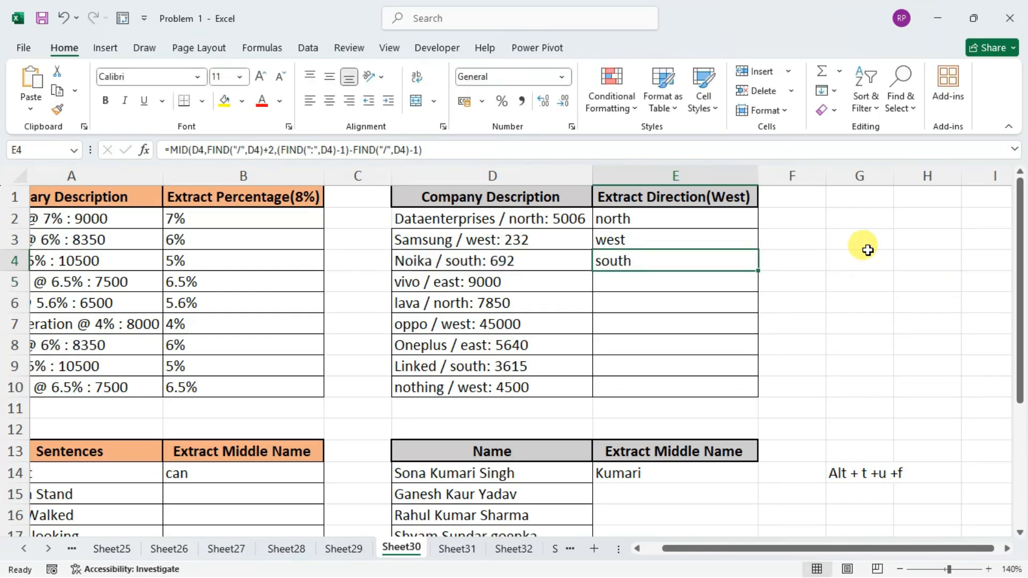
Fill the direction formula from E4 down through E10.
left_click_drag(758, 270, 747, 392)
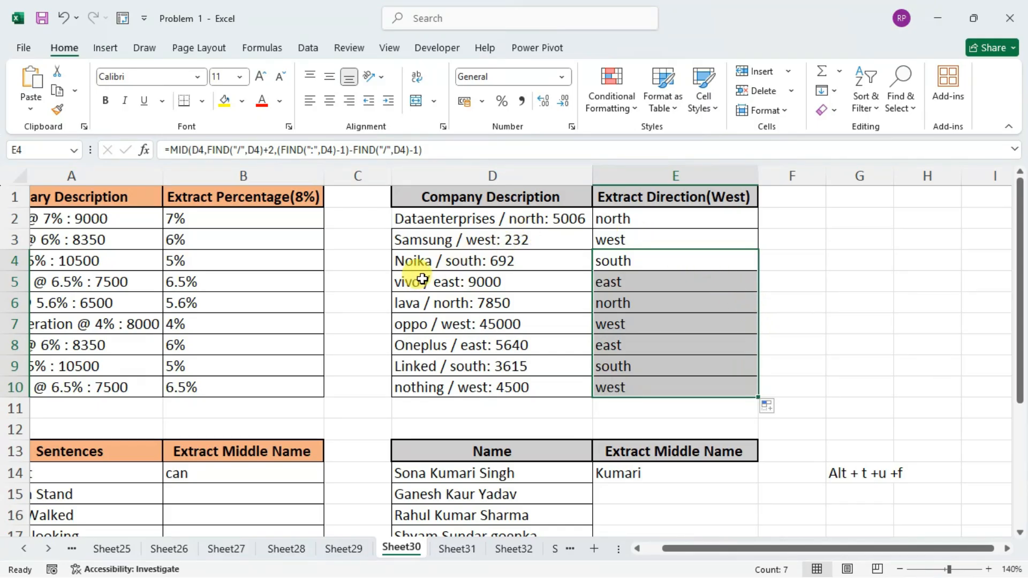
scroll(426, 280, "down", 3)
left_click_drag(707, 550, 640, 531)
scroll(300, 311, "up", 3)
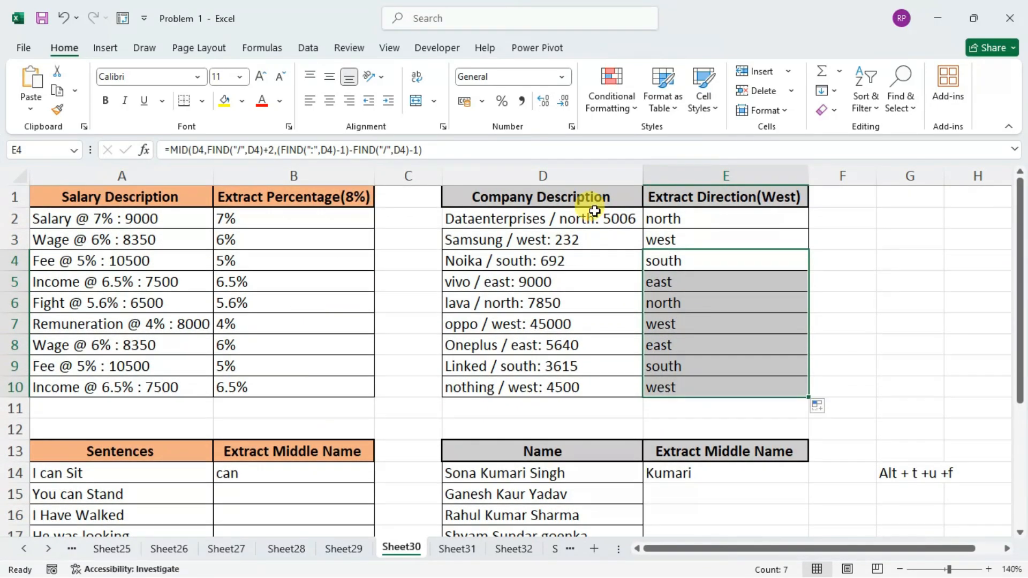
Begin a MID formula in B15 for the middle word, using sentence cell A15 as its text argument.
scroll(404, 301, "down", 4)
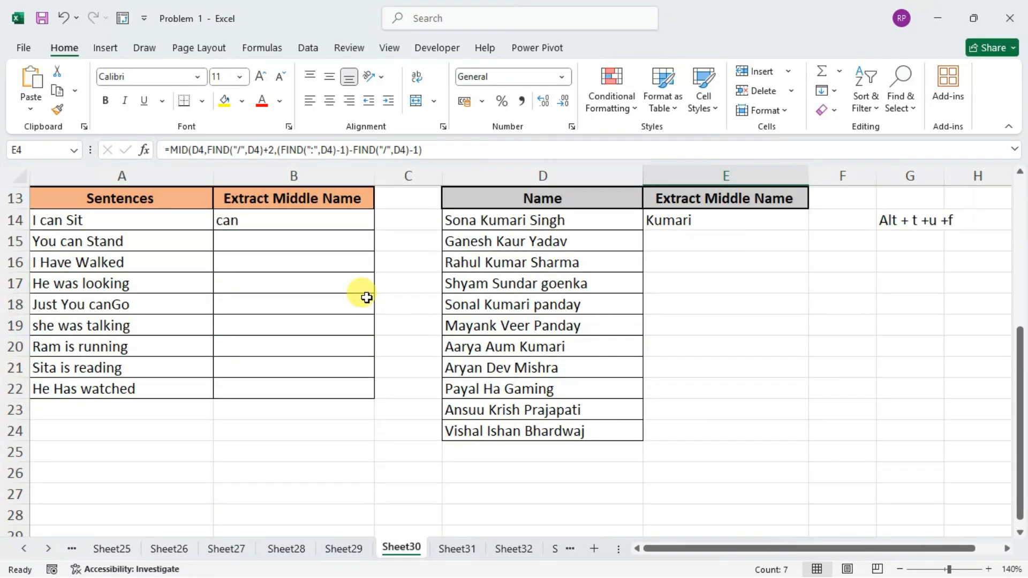
scroll(283, 249, "up", 3)
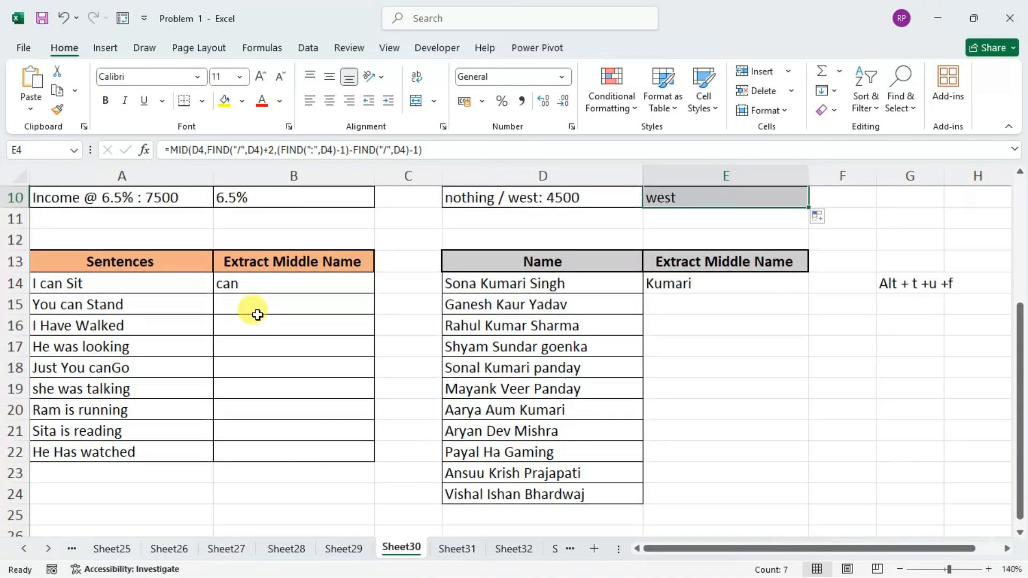
left_click(271, 303)
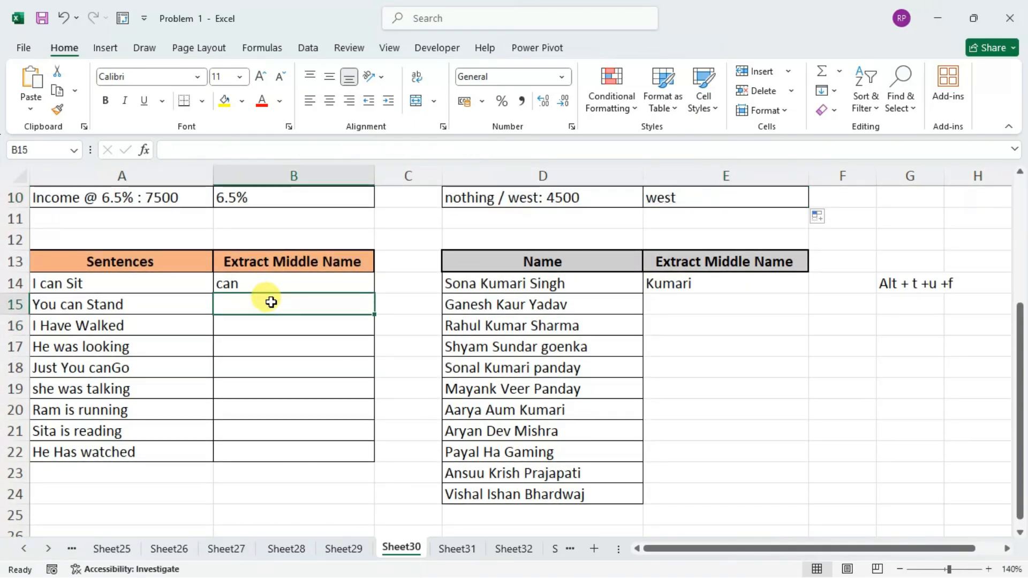
type("=")
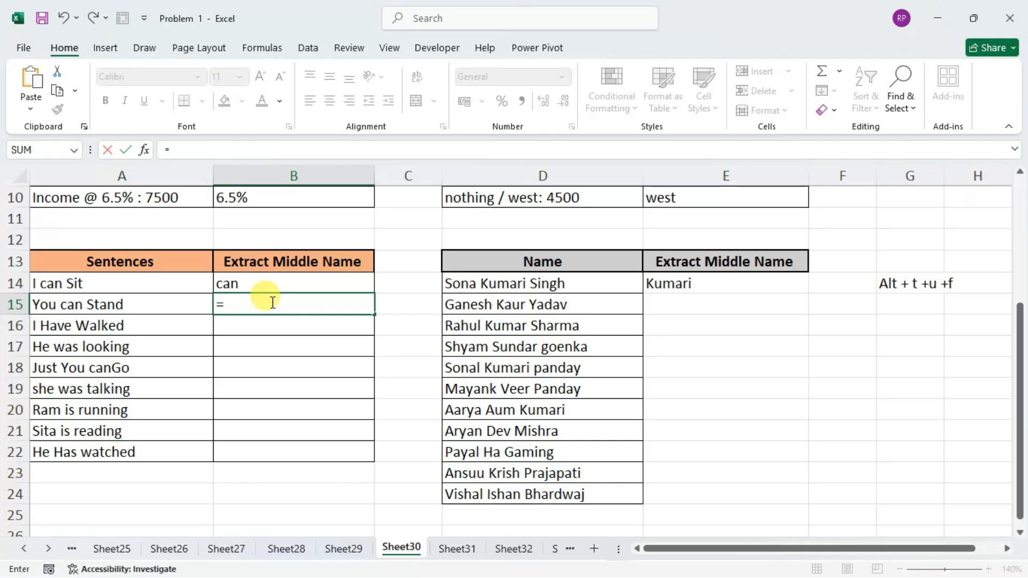
type("mid")
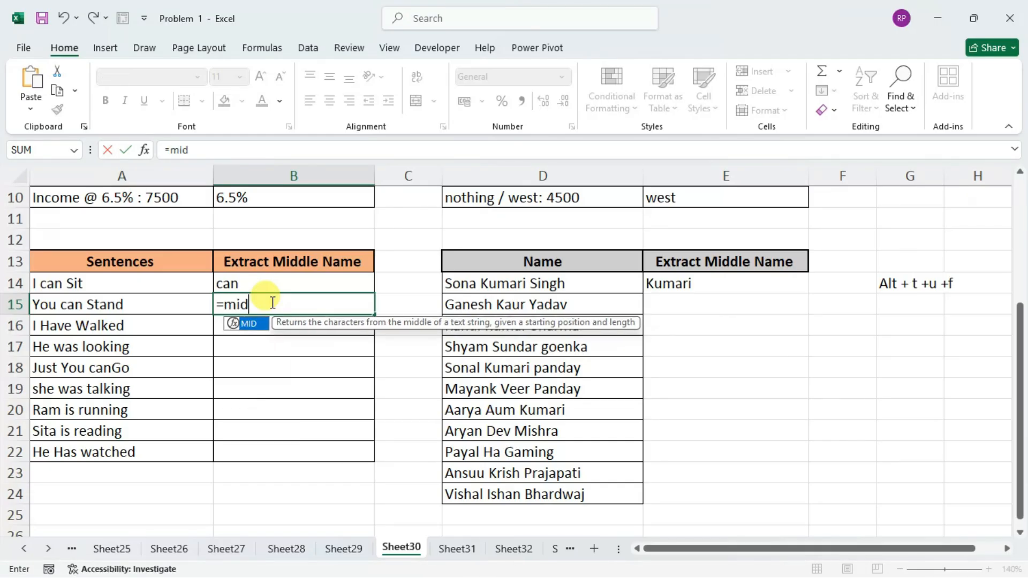
key("Tab")
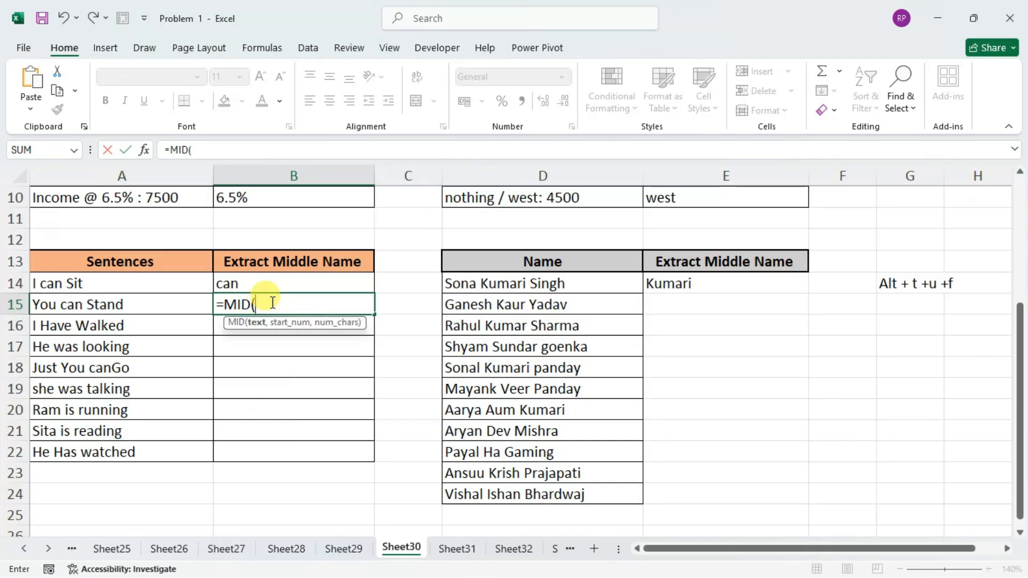
key("Left")
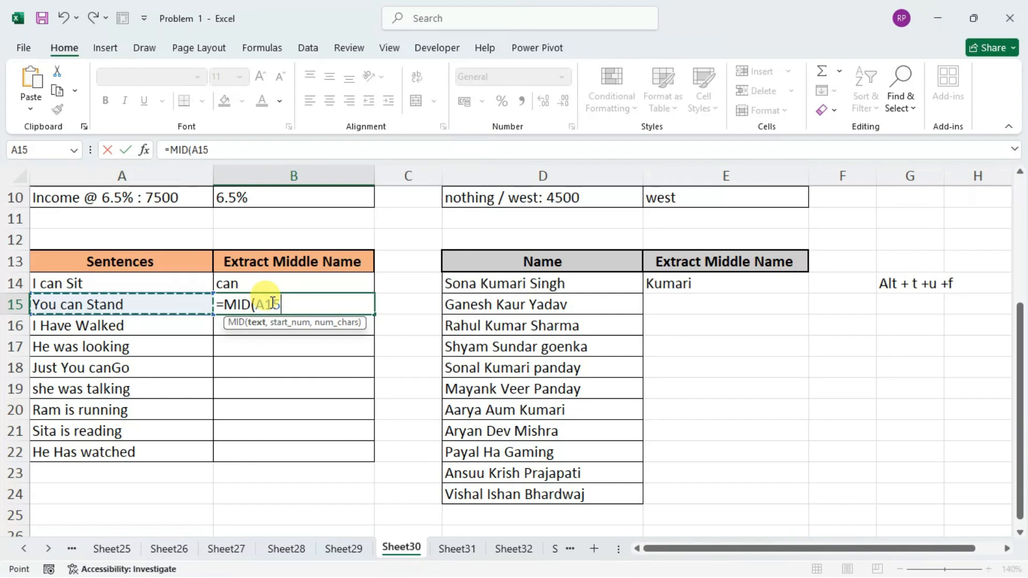
type(",")
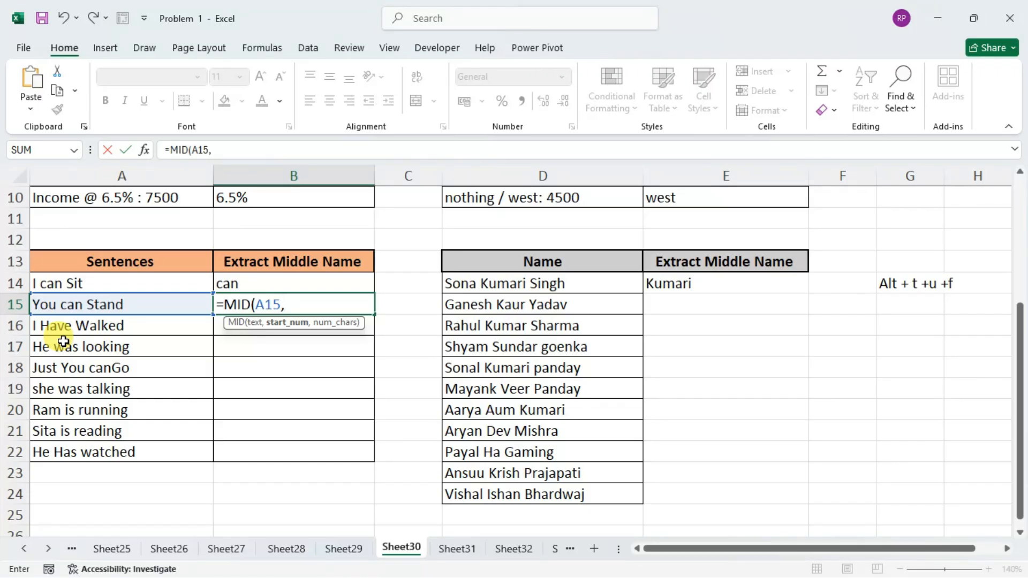
Set the start position of the B15 MID formula to FIND(" ",A15)+1.
type("find")
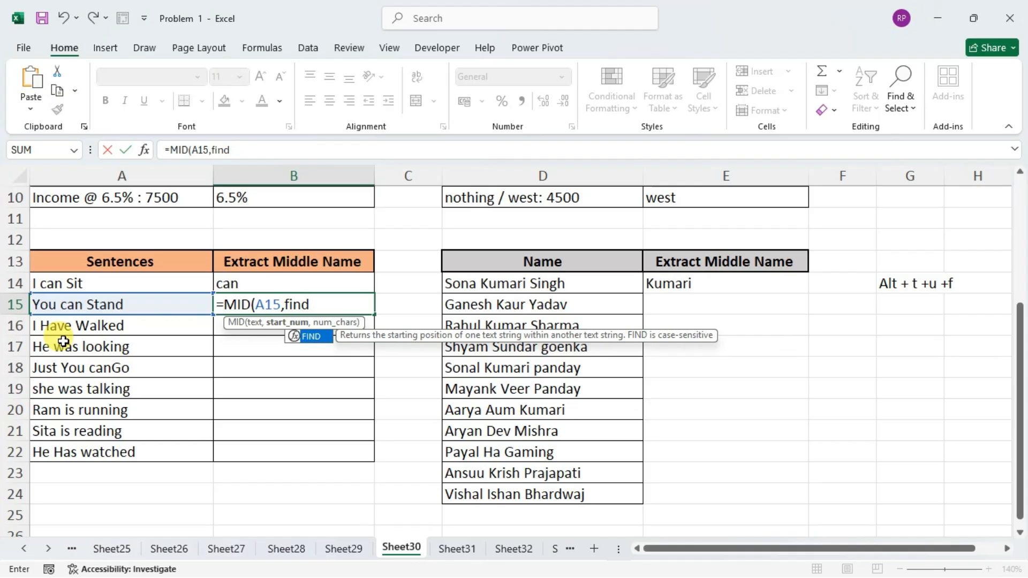
key("Tab")
type("\" \",")
key("Left")
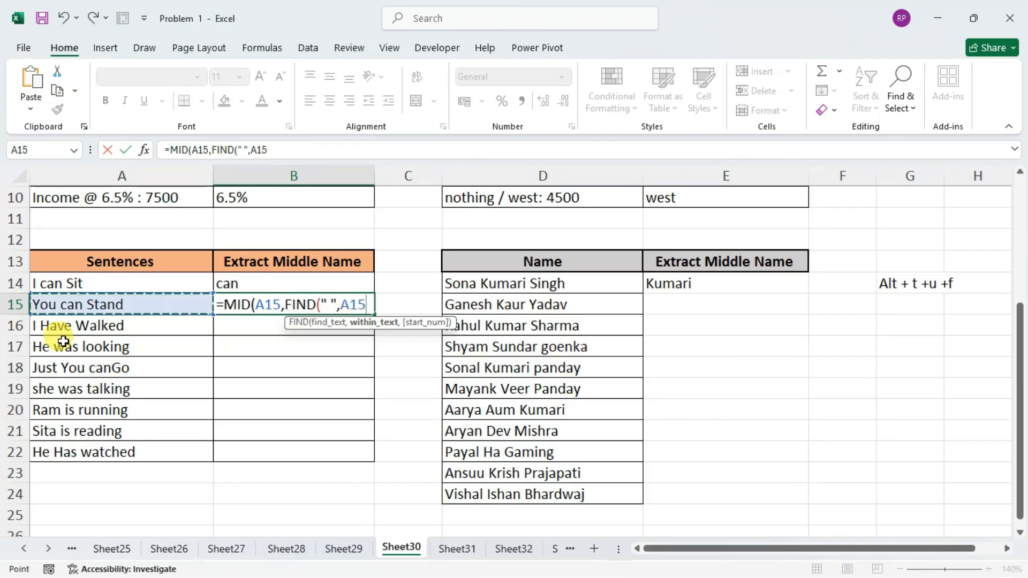
type(")+1")
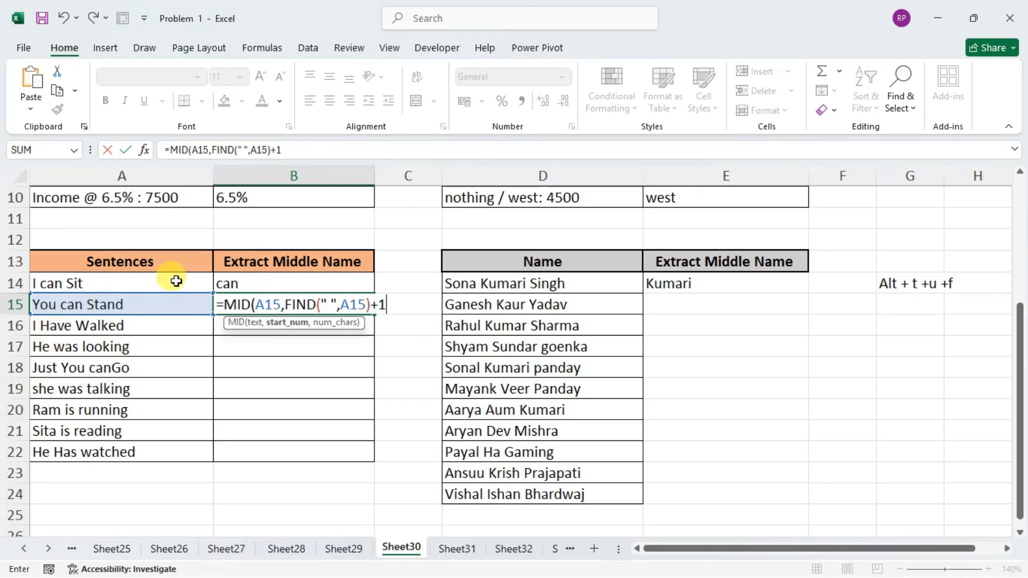
Begin the character-count argument of the B15 formula with a FIND for a space " " within A15.
type(",find")
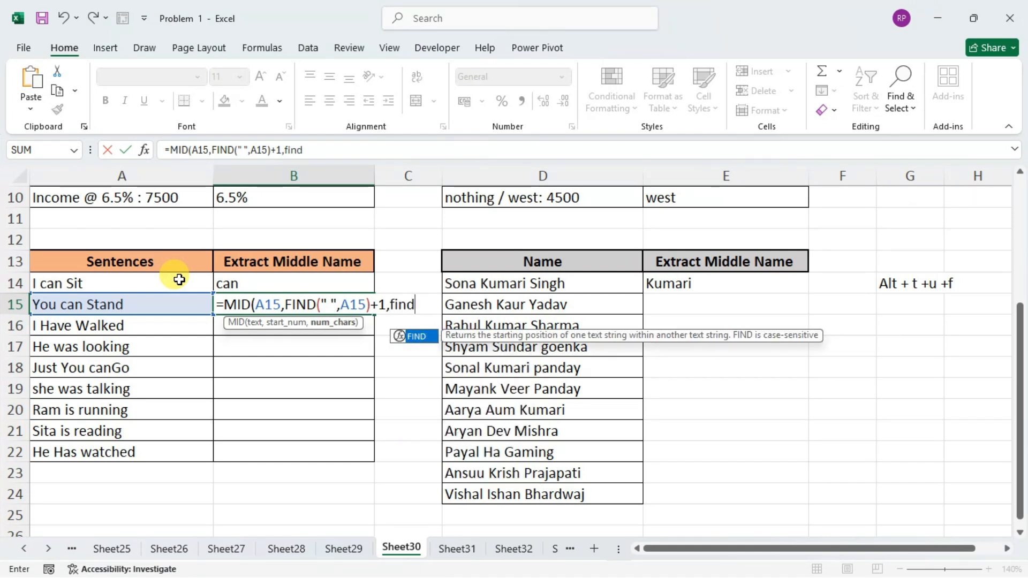
key("Tab")
type("\" \"")
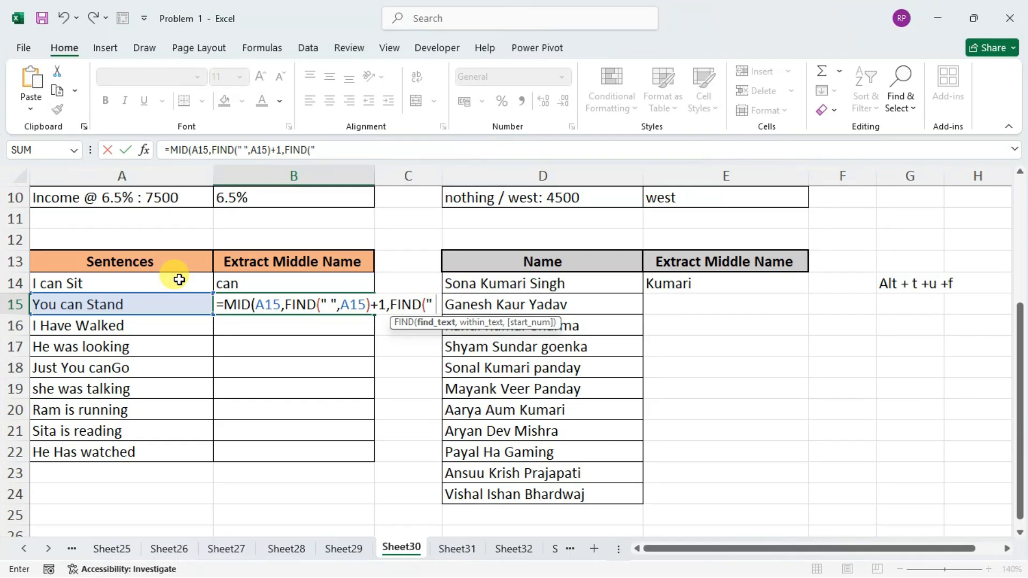
type(",")
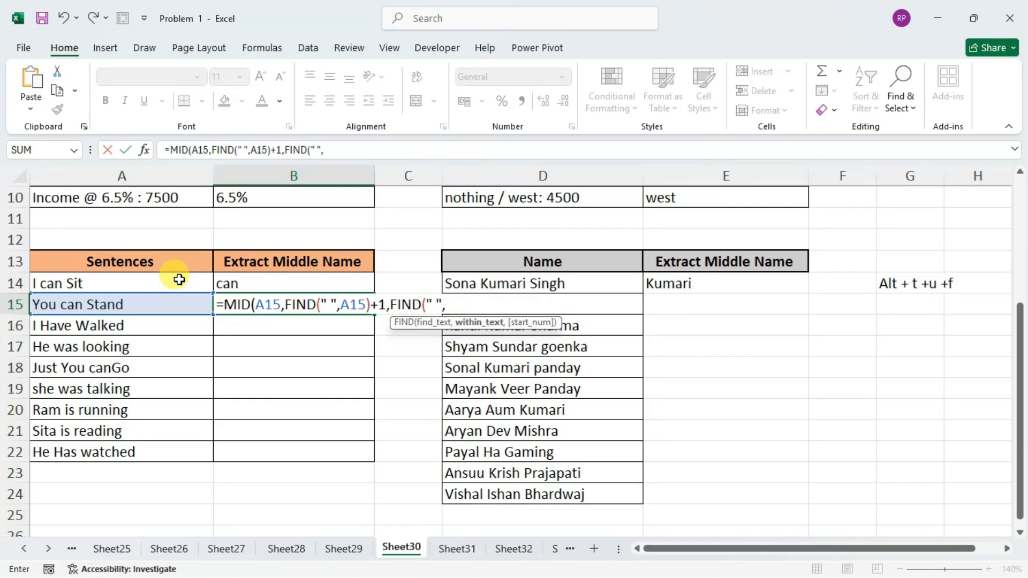
left_click(180, 304)
Nest FIND(" ",A15)+1 as the start number of the character-count FIND in B15 and close its parentheses.
type(",find")
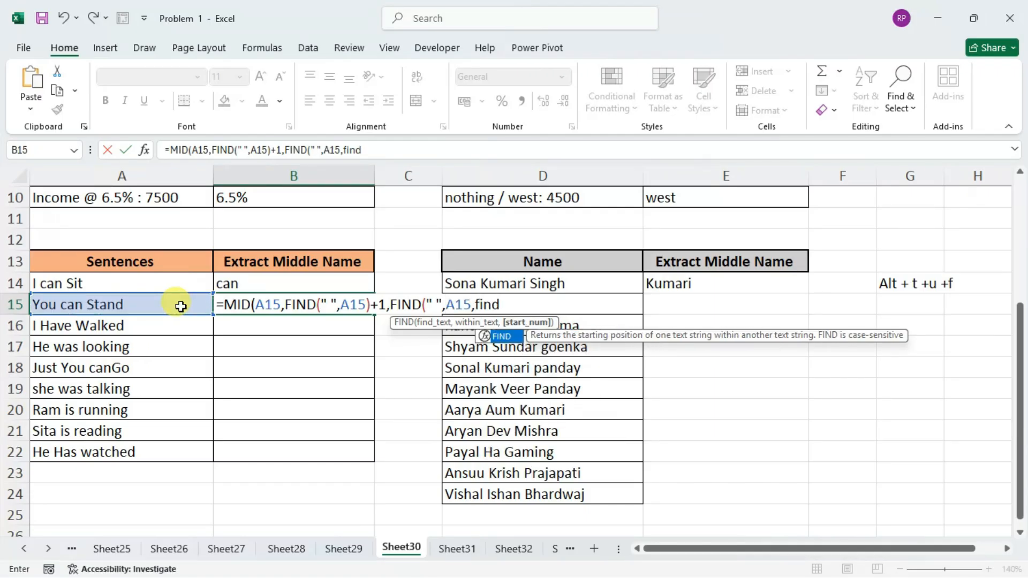
key("Tab")
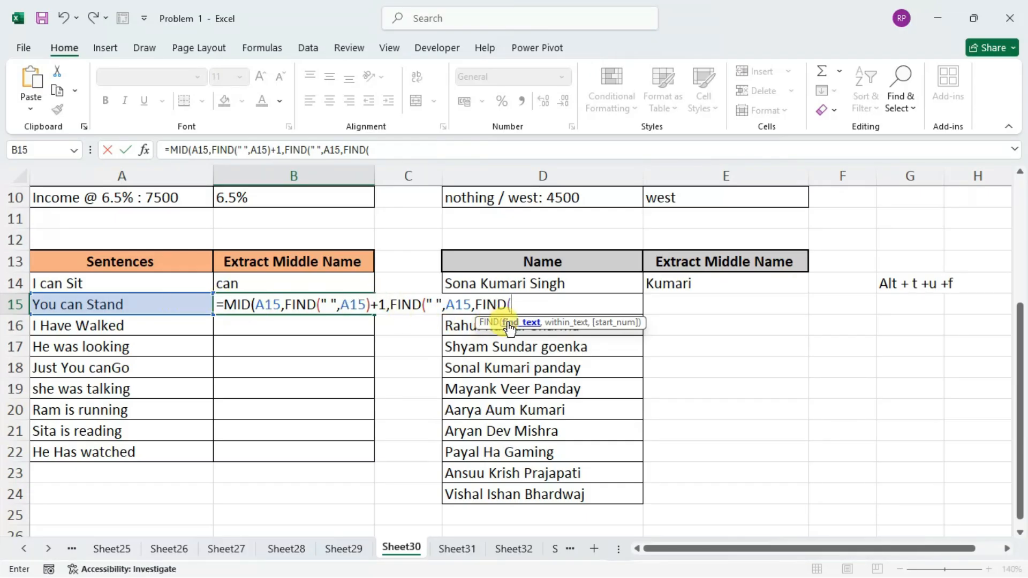
type("\" \",")
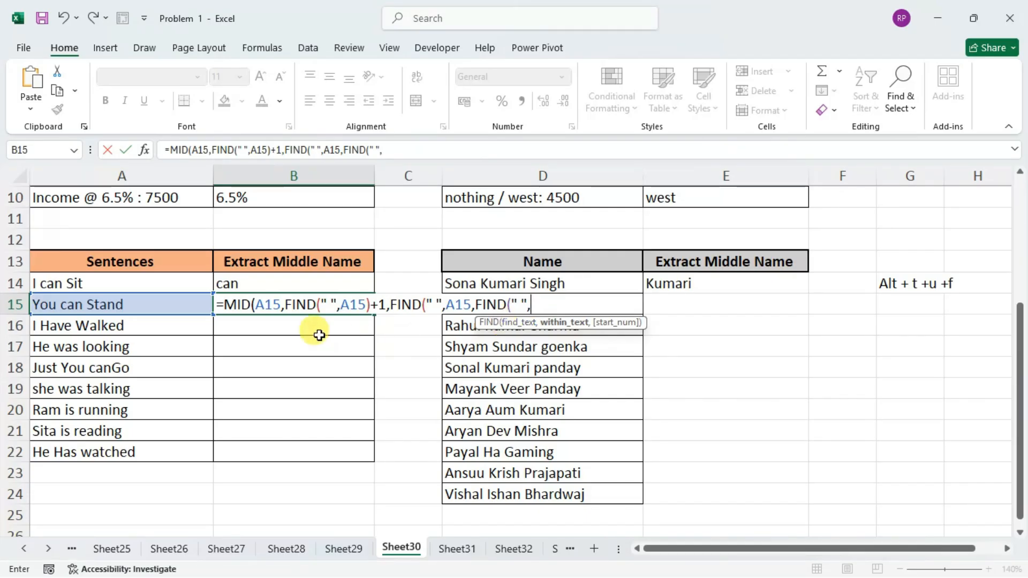
left_click(190, 307)
type(")+1)")
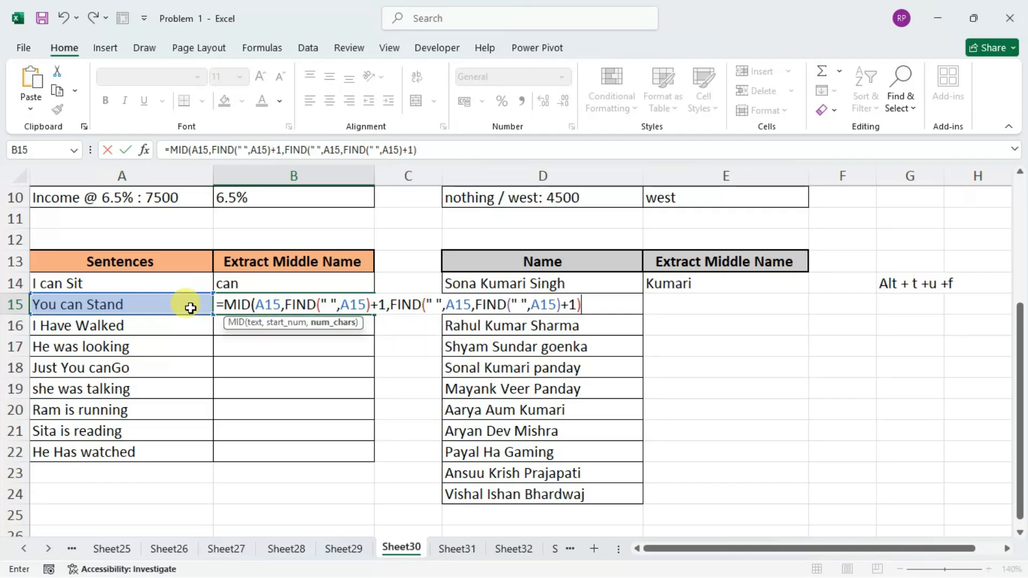
type("-fin")
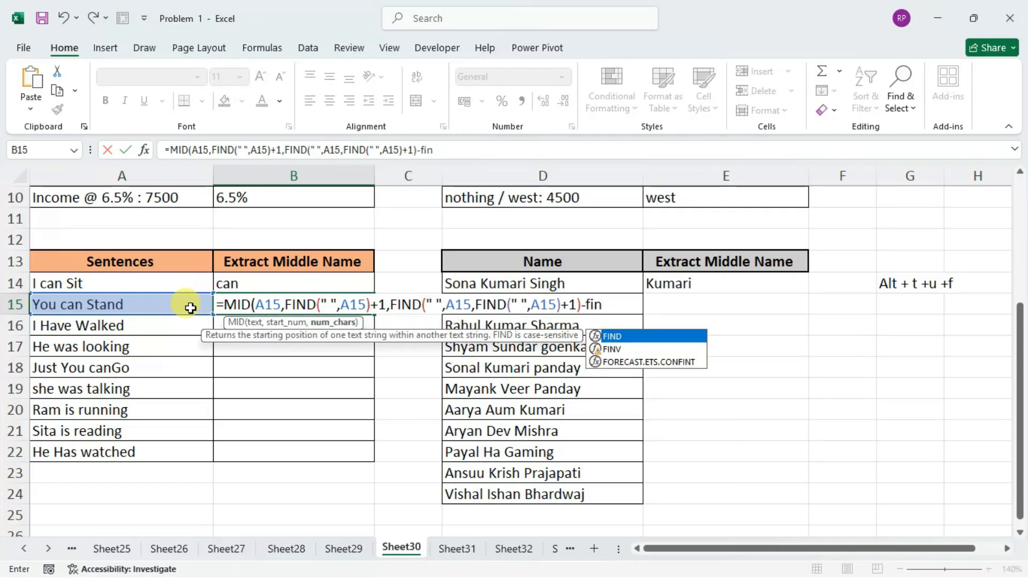
Subtract FIND(" ",A15) from the character count, enter the B15 formula, and fill it down through B22.
key("Tab")
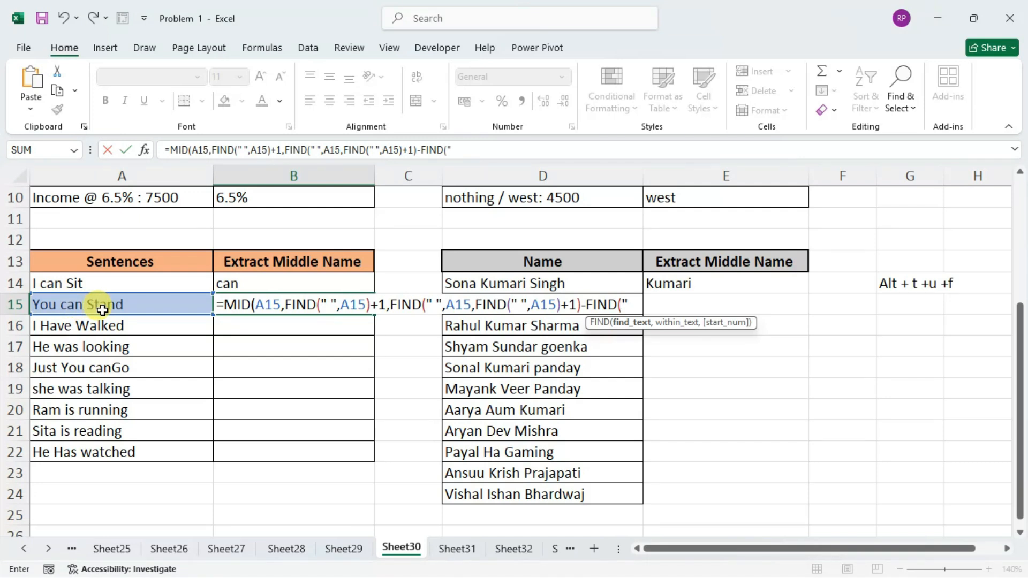
type("\" \",")
left_click(102, 309)
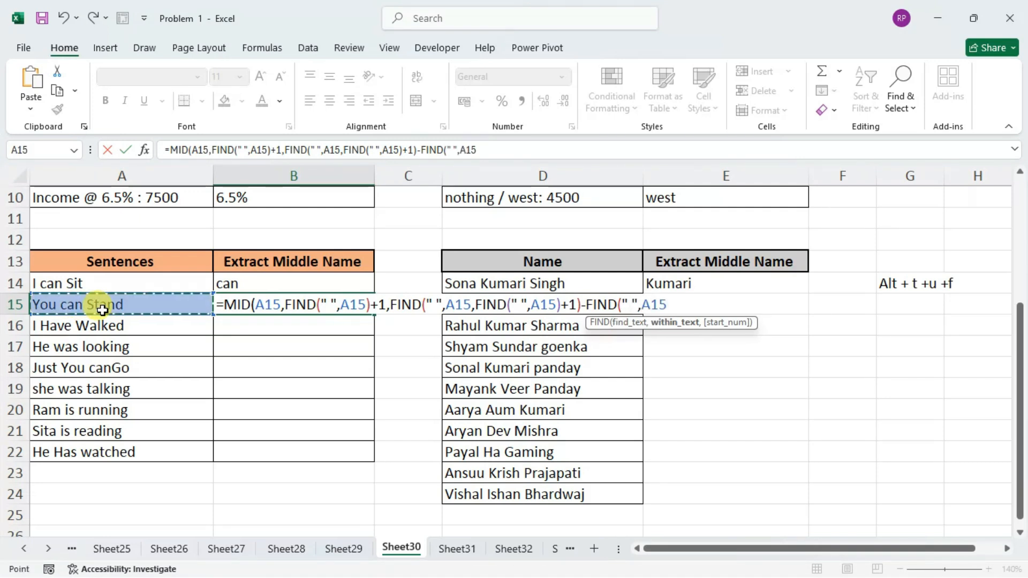
type(")")
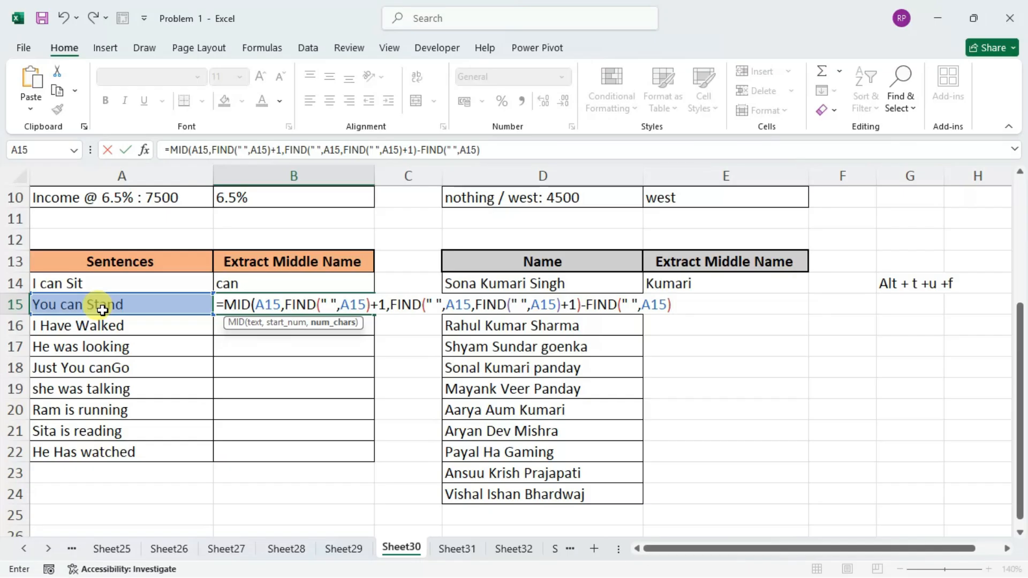
type(")")
key("Return")
key("Up")
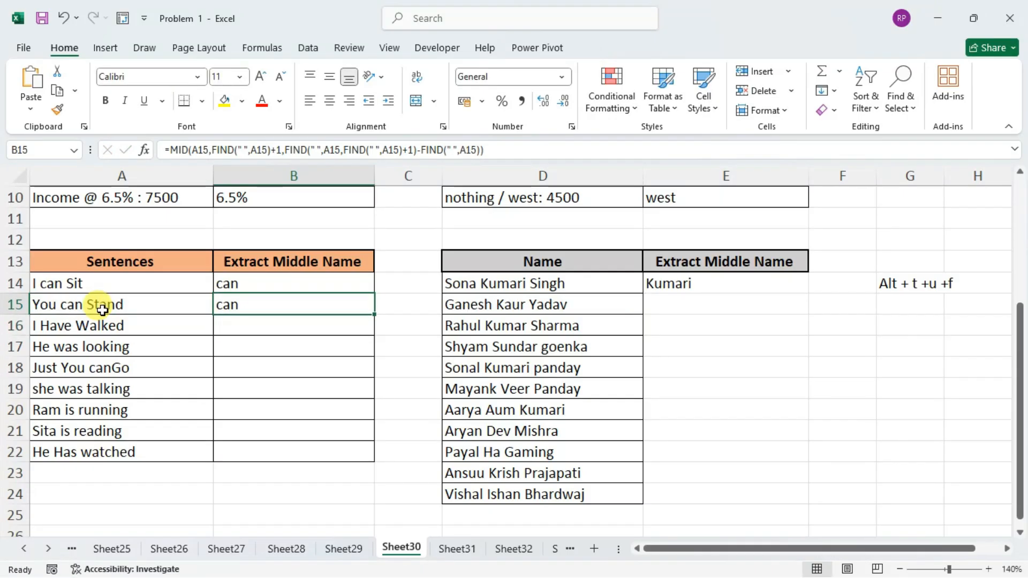
double_click(374, 314)
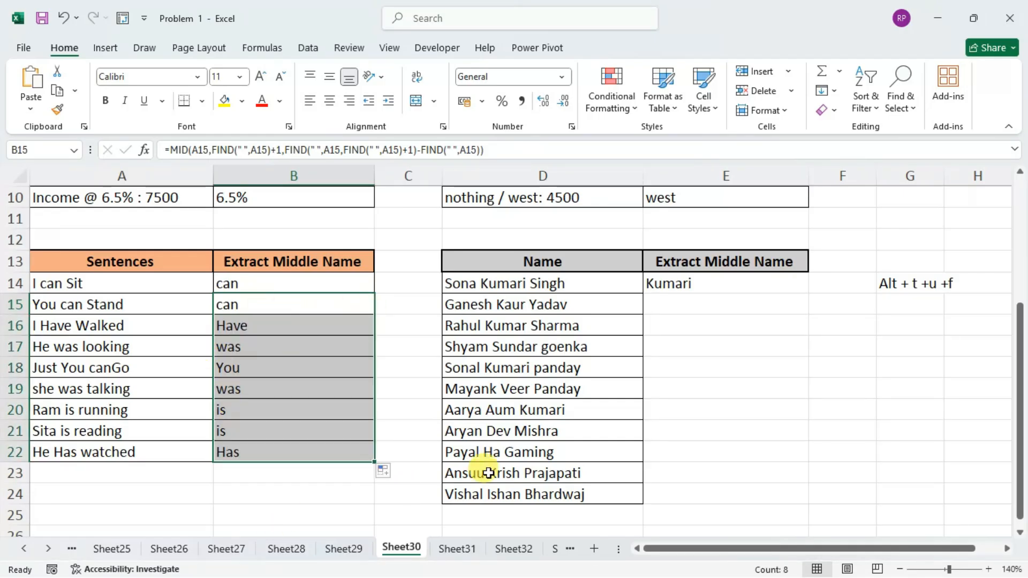
left_click(706, 305)
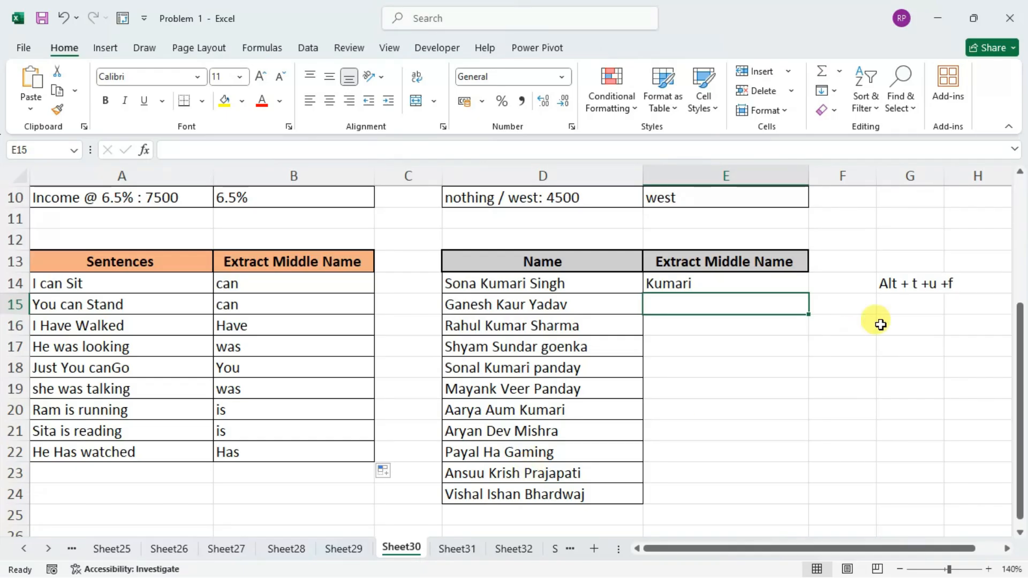
left_click(913, 283)
left_click(932, 301)
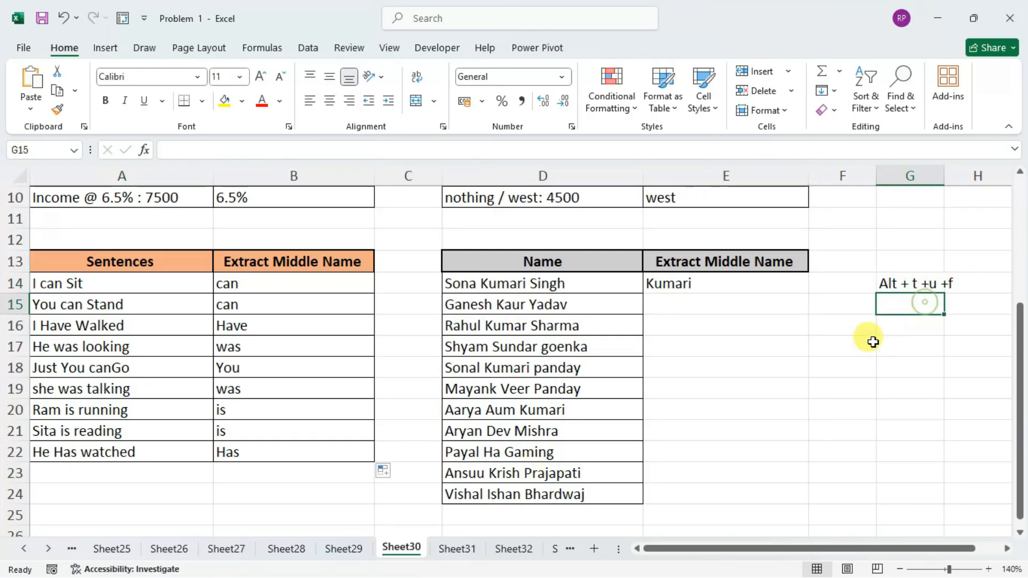
left_click(691, 302)
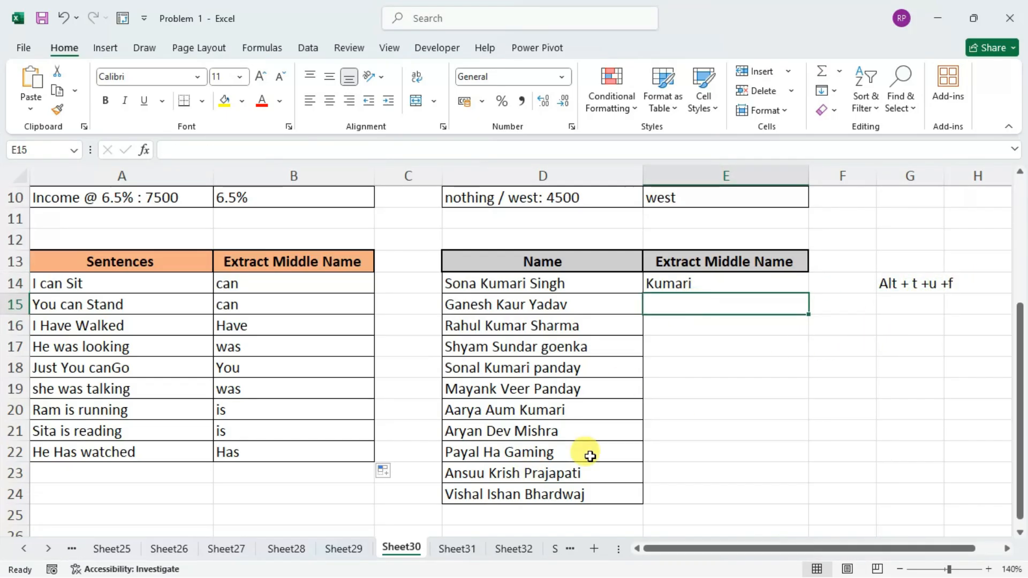
Switch to Sheet31 and examine the employee name, gender and initials tables and the titles in column E.
left_click(458, 548)
mouse_move(665, 549)
left_mouse_down()
mouse_move(702, 549)
mouse_move(662, 549)
left_mouse_up()
scroll(427, 379, "down", 2)
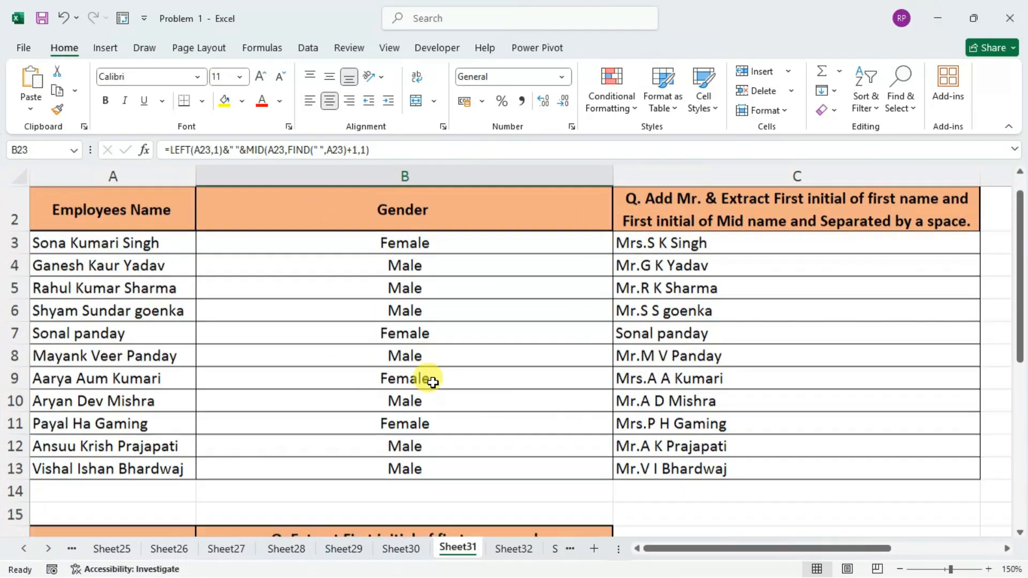
scroll(420, 365, "up", 2)
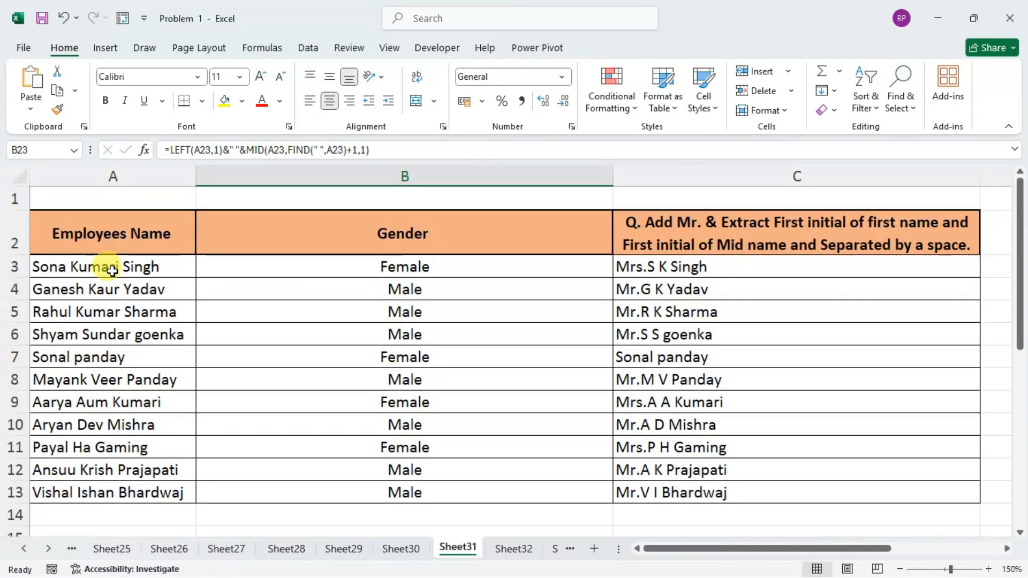
key("Left")
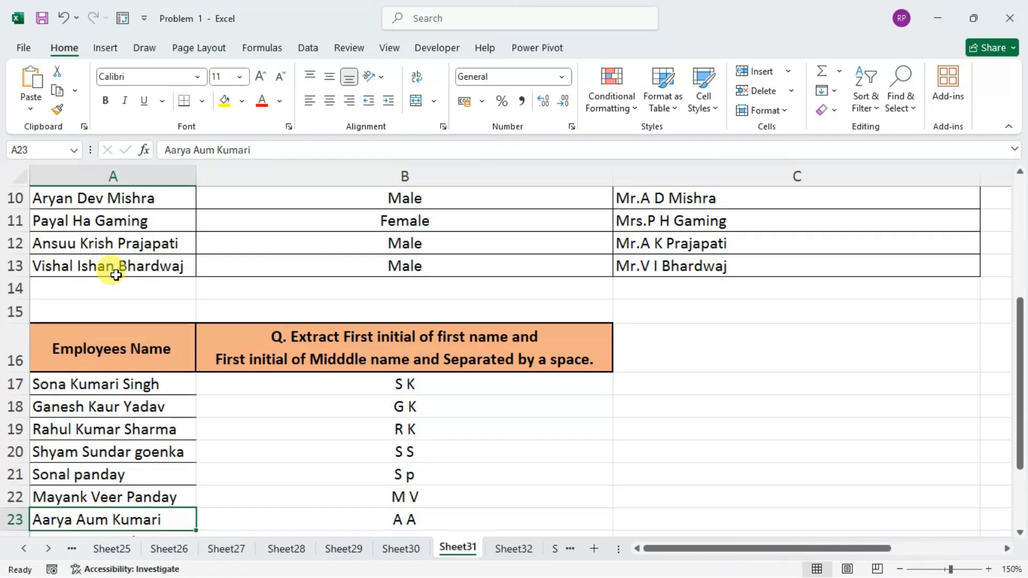
scroll(114, 275, "up", 3)
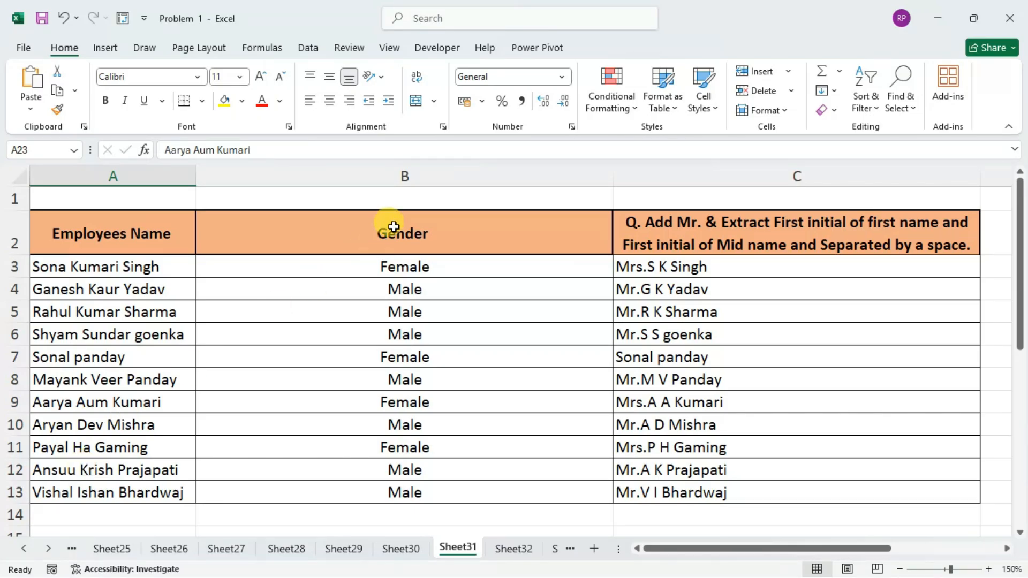
left_click(421, 201)
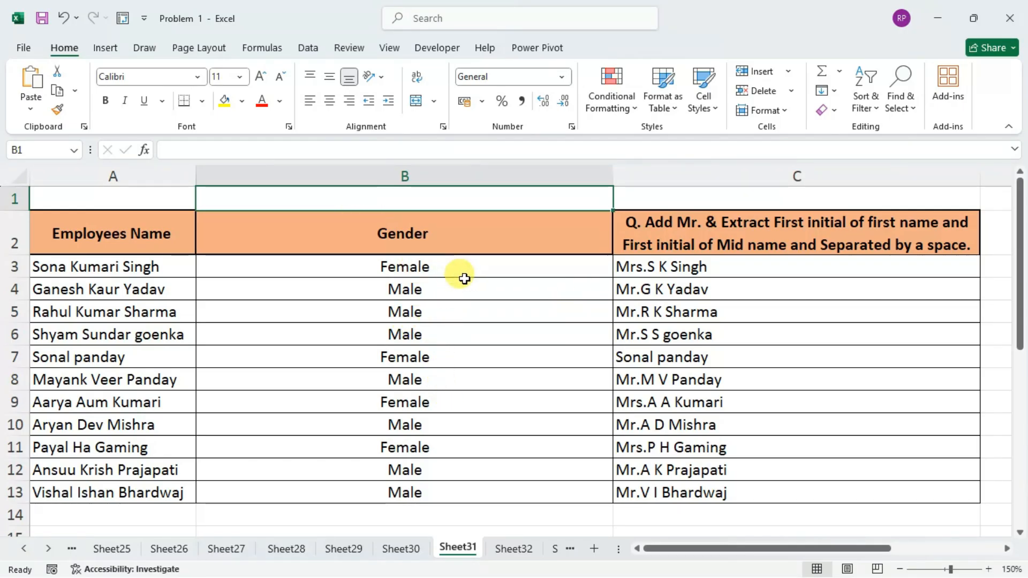
left_click_drag(715, 547, 762, 546)
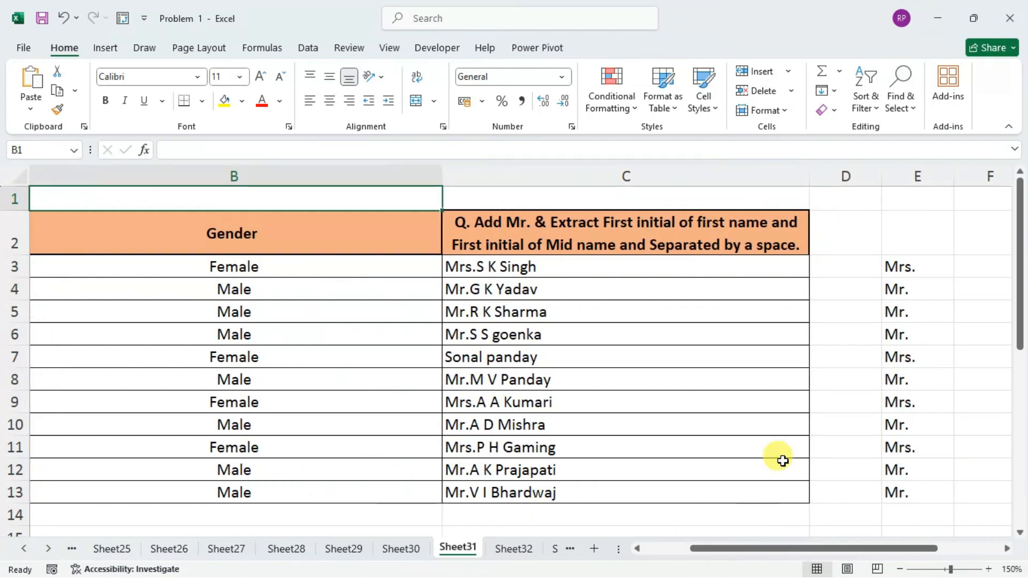
Examine the IF formula in E3 that assigns "Mrs." or "Mr." from the gender in B3.
double_click(932, 264)
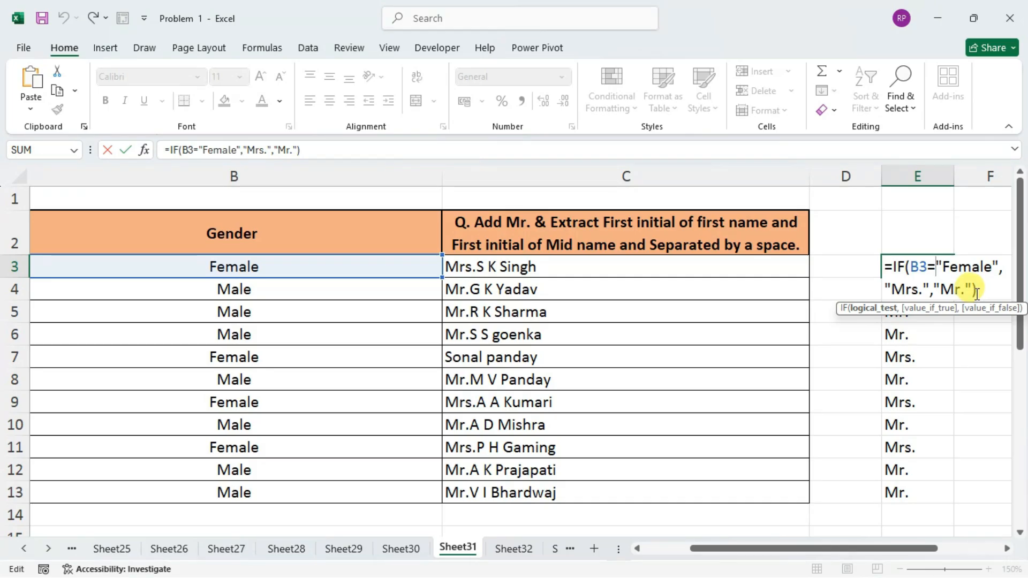
left_click_drag(883, 550, 957, 548)
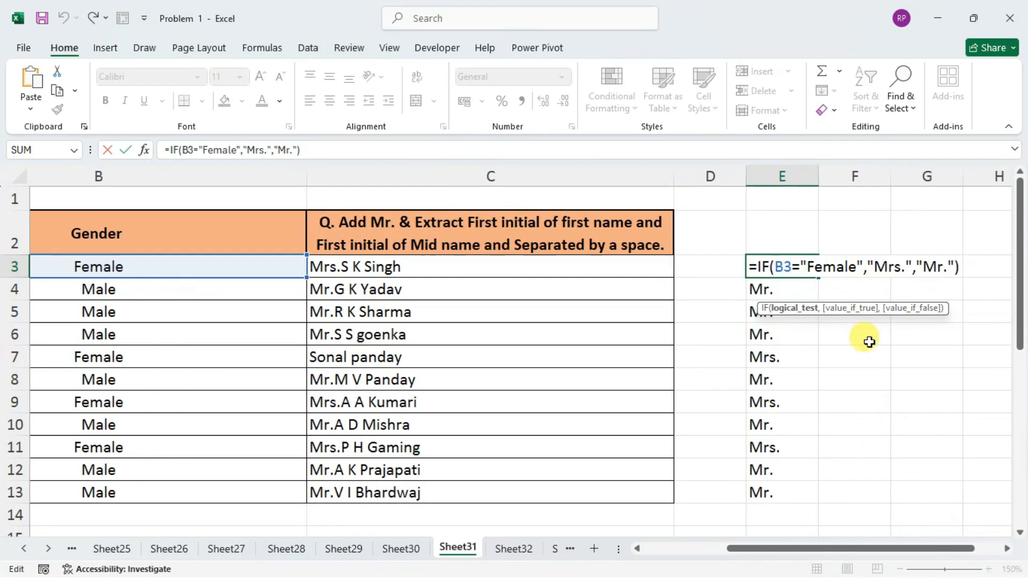
left_click_drag(895, 548, 795, 548)
key("Return")
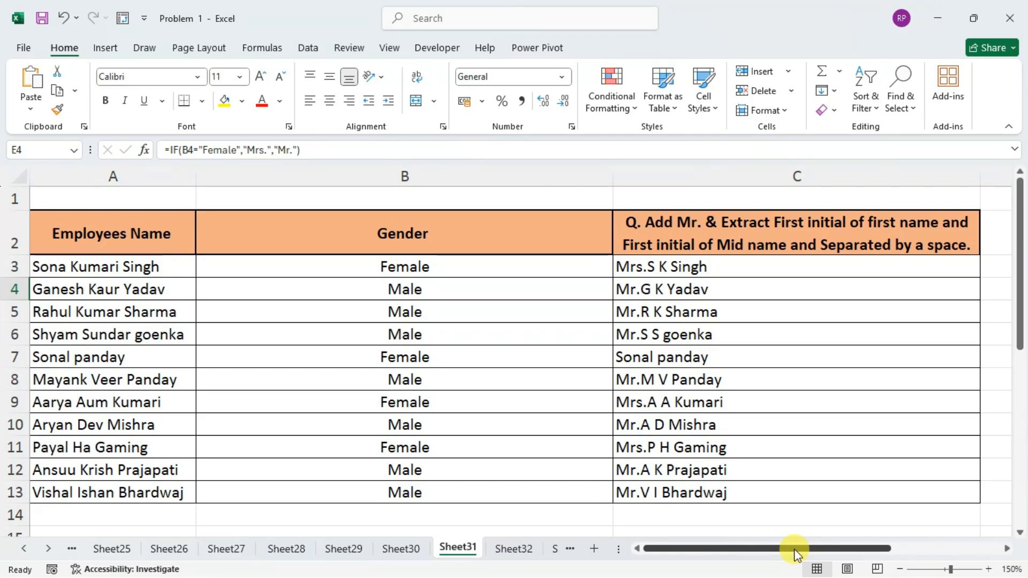
left_click(719, 511)
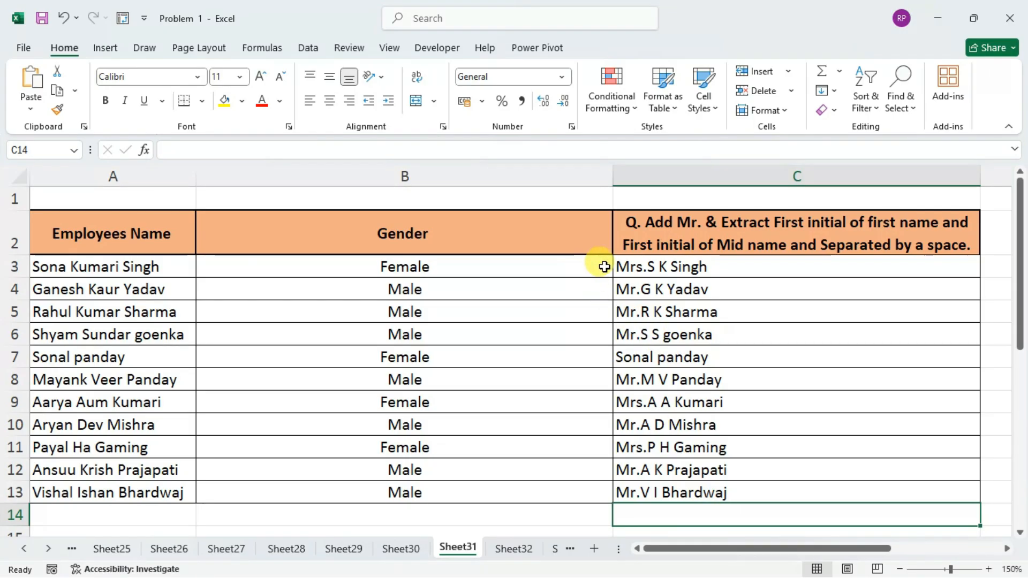
Clear the existing title-and-initials formula from C3 and return to that empty cell.
left_click_drag(992, 268, 939, 267)
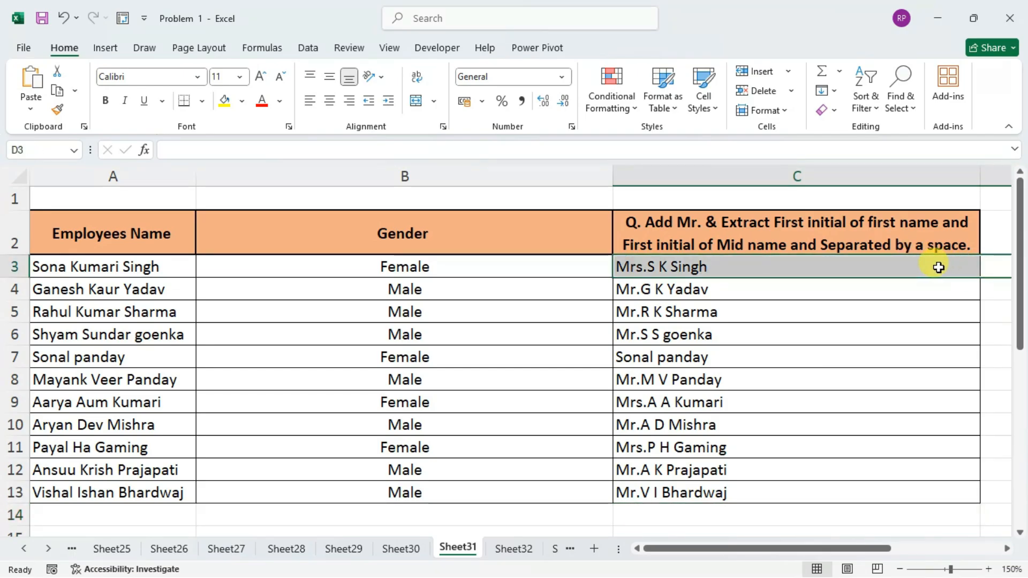
key("Delete")
key("Left")
key("Left")
key("Left")
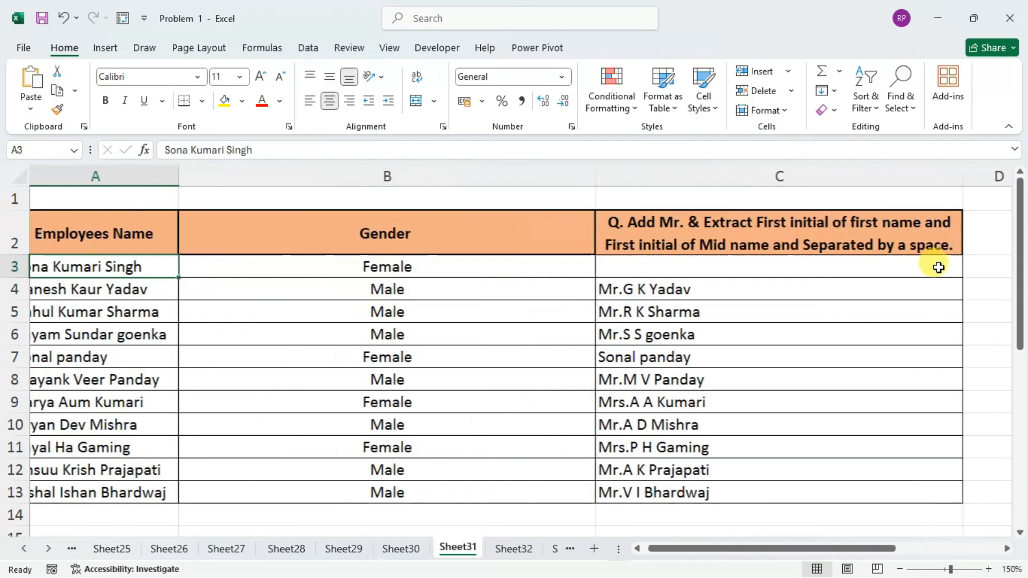
key("Right")
key("Right")
type("=")
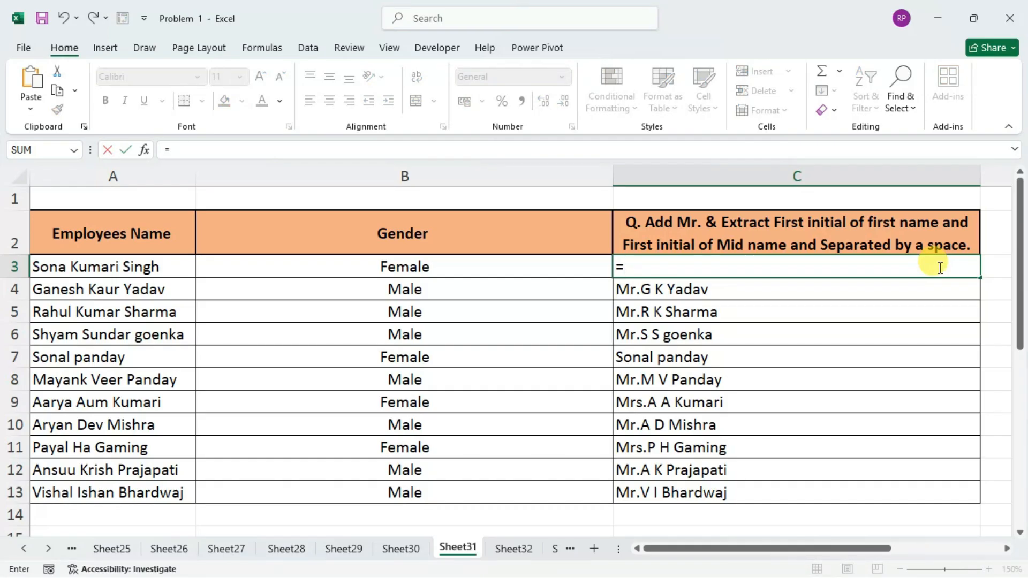
left_click_drag(838, 549, 873, 567)
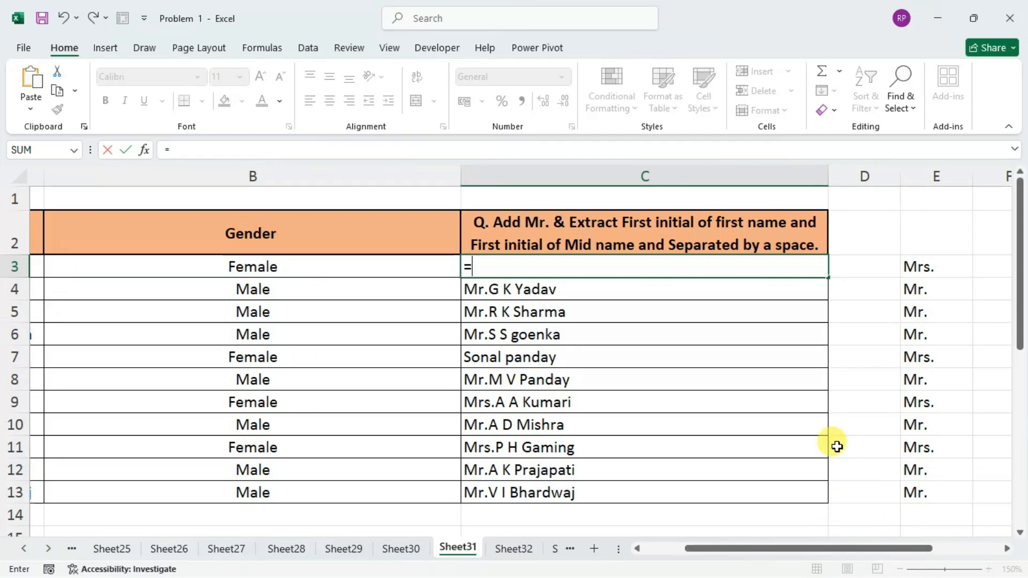
key("Escape")
key("Down")
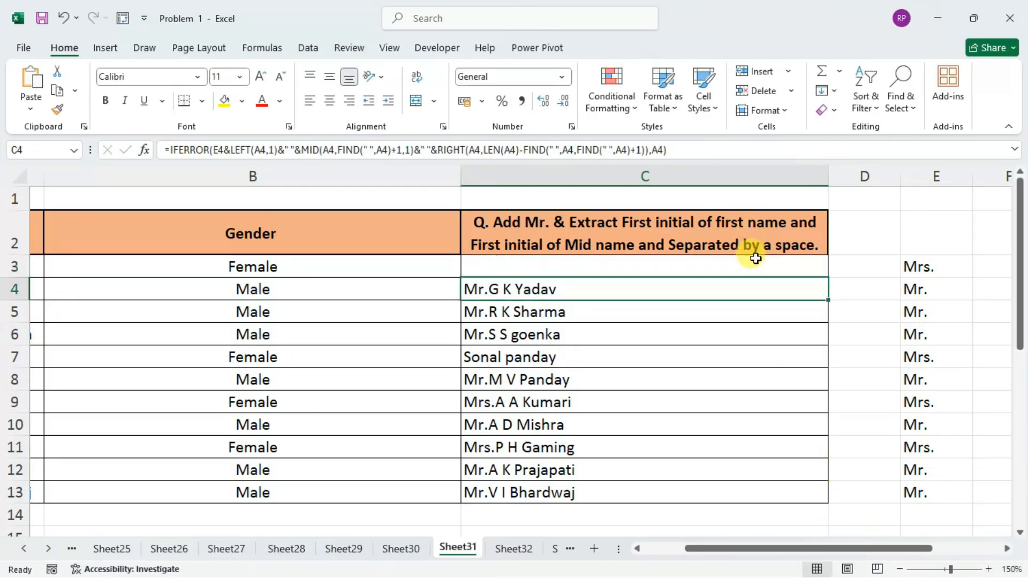
Begin a MID formula in C3 with the employee name in A3 as its text argument.
left_click(756, 261)
left_click(900, 569)
left_click(900, 569)
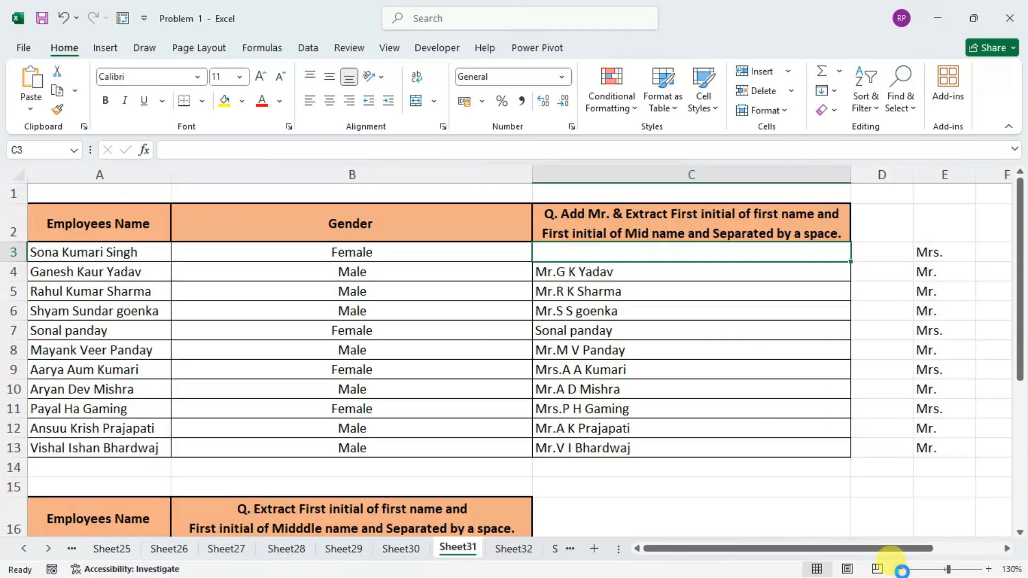
left_click(900, 569)
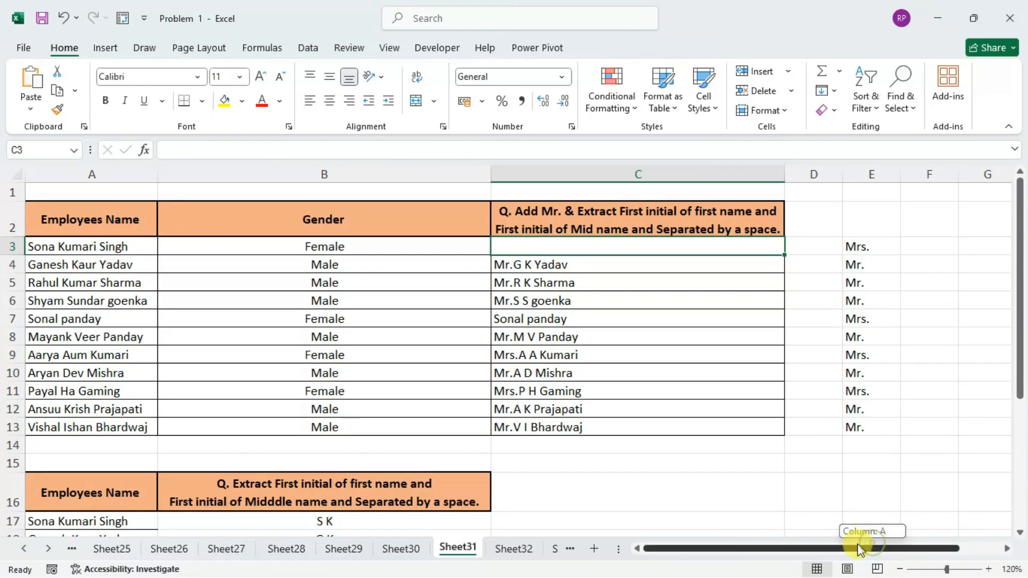
type("=")
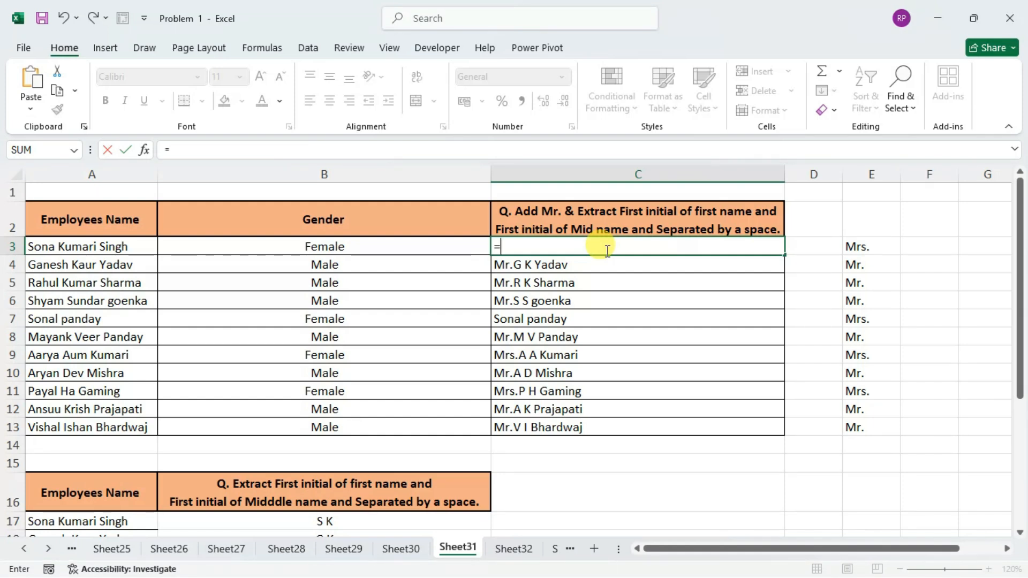
type("mid")
key("Tab")
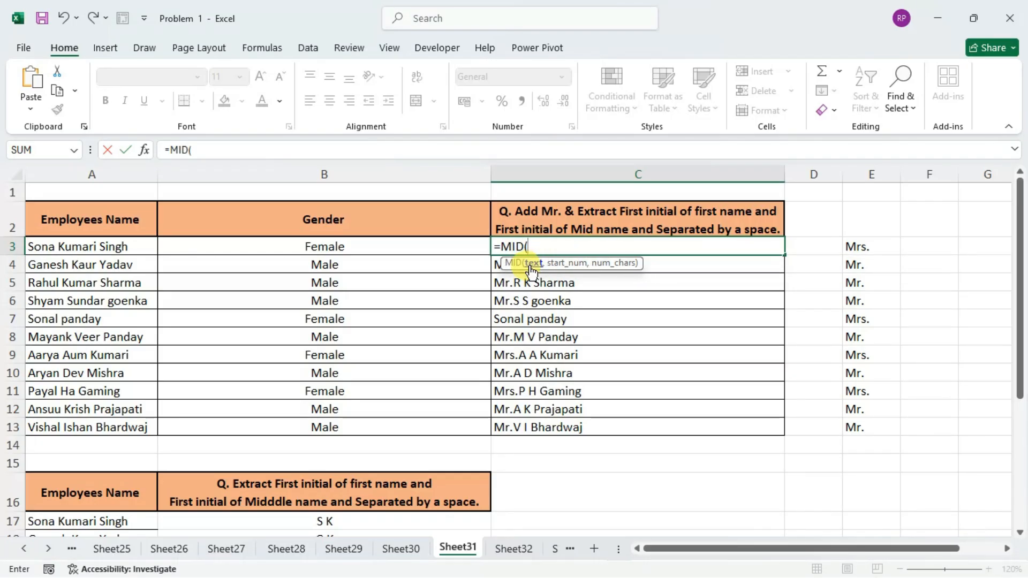
left_click(83, 247)
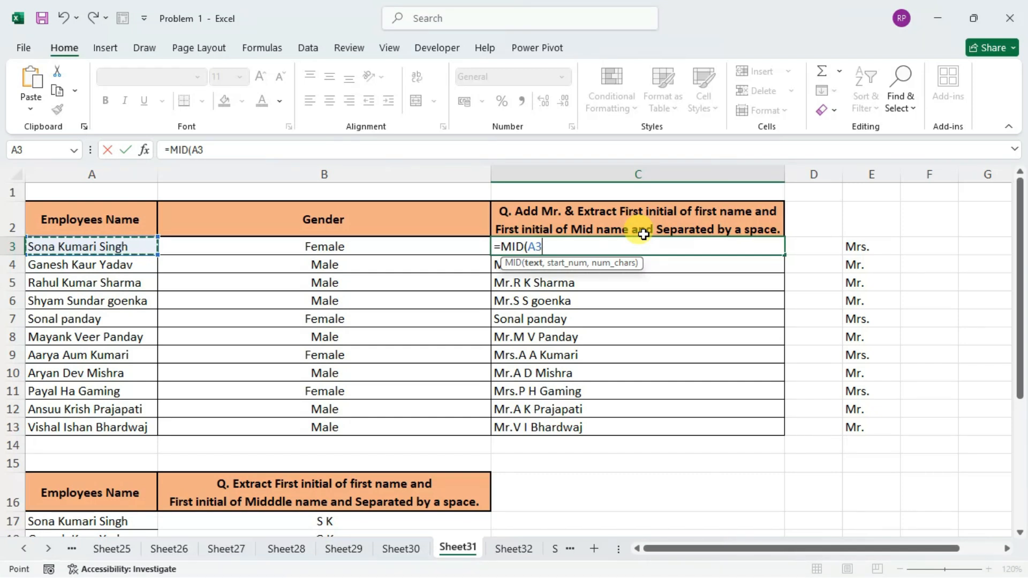
type(",")
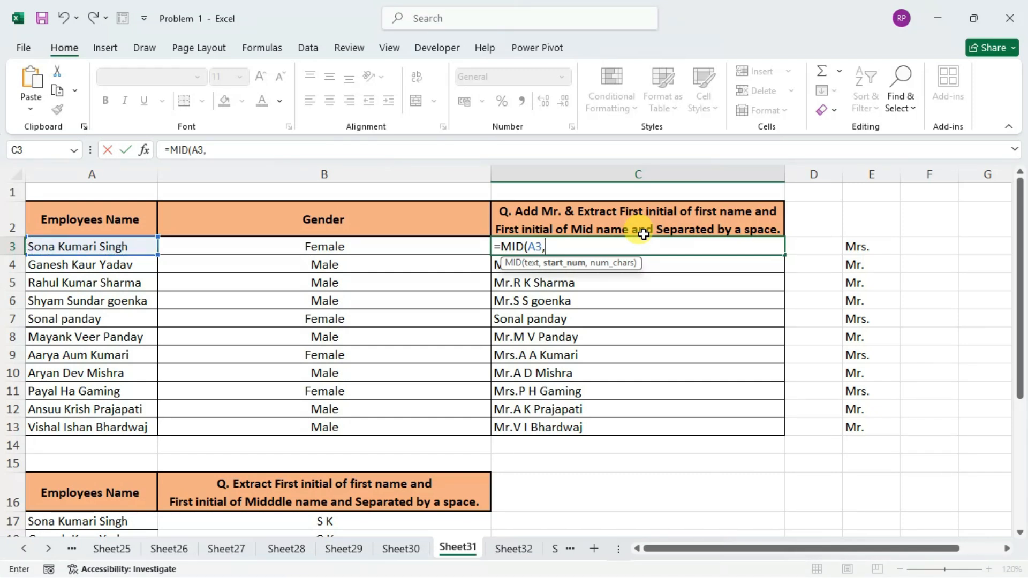
type("\"")
Set the start number of the MID function in C3 to FIND(" ",A3)+1.
key("BackSpace")
type("find")
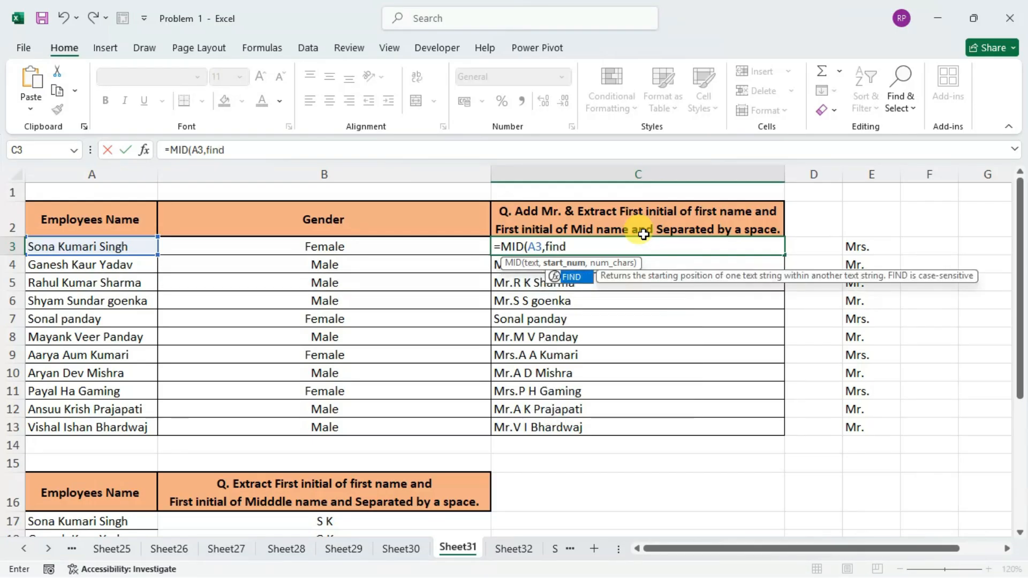
key("Tab")
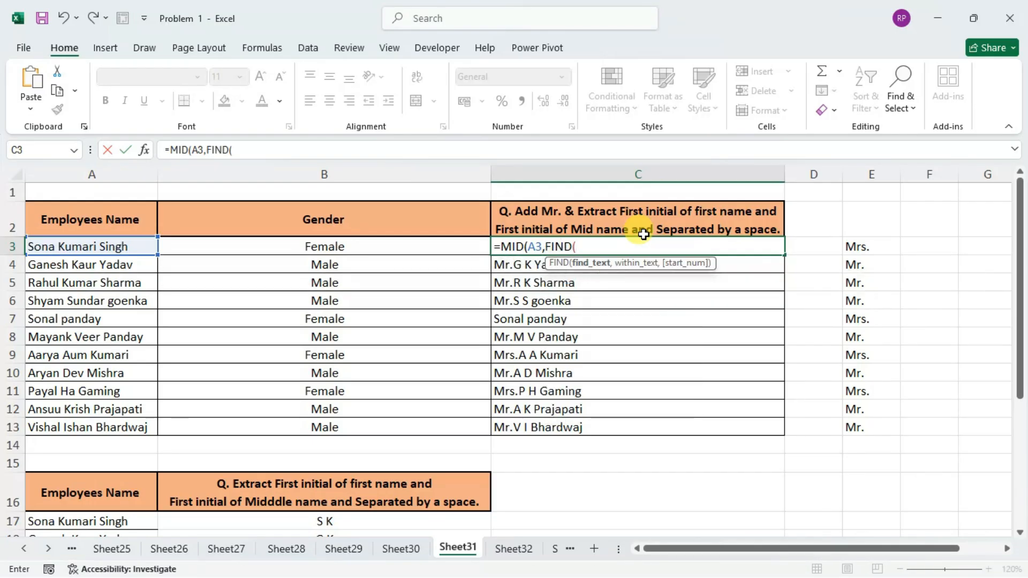
type("\" \",")
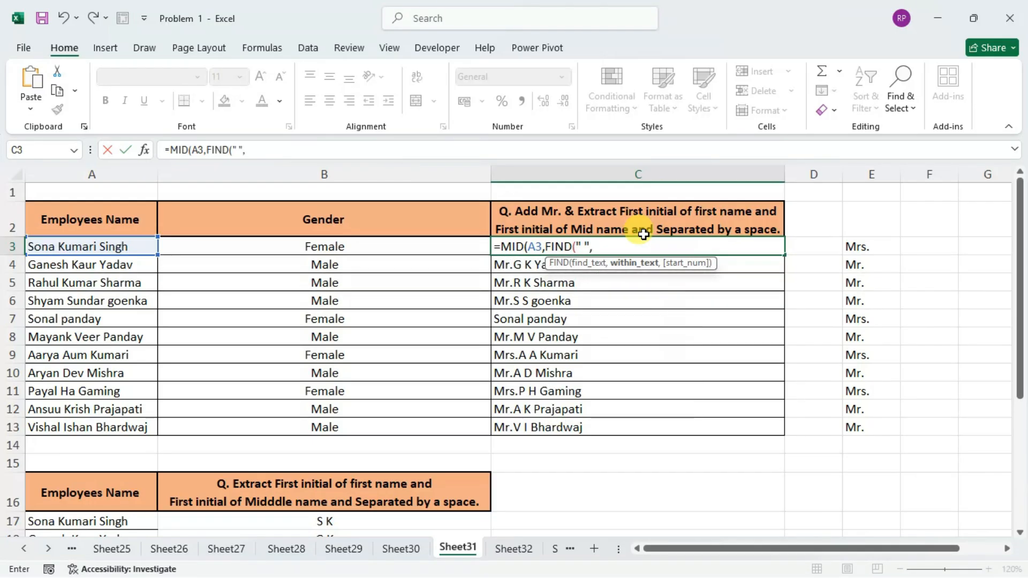
type("A3,")
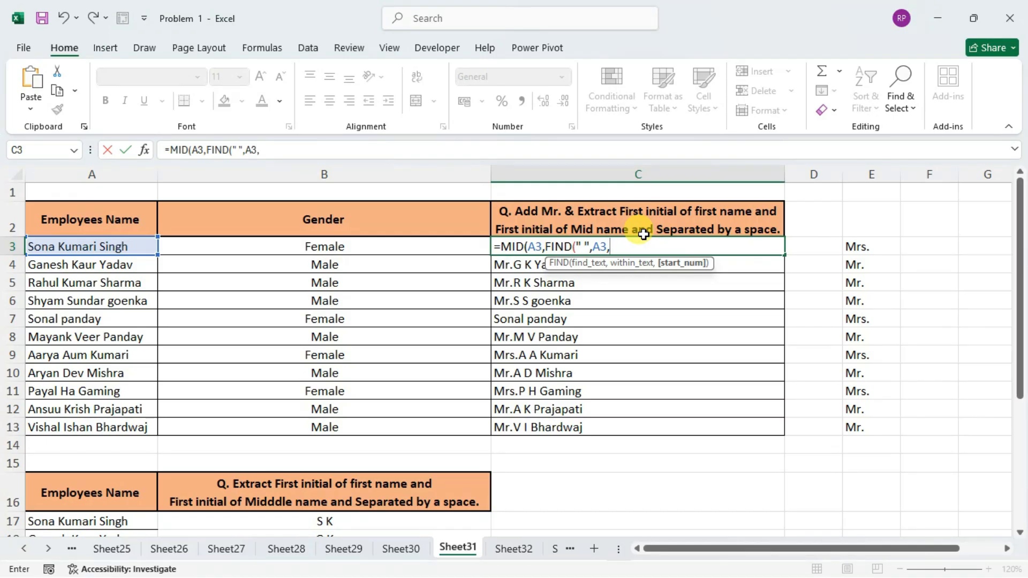
key("BackSpace")
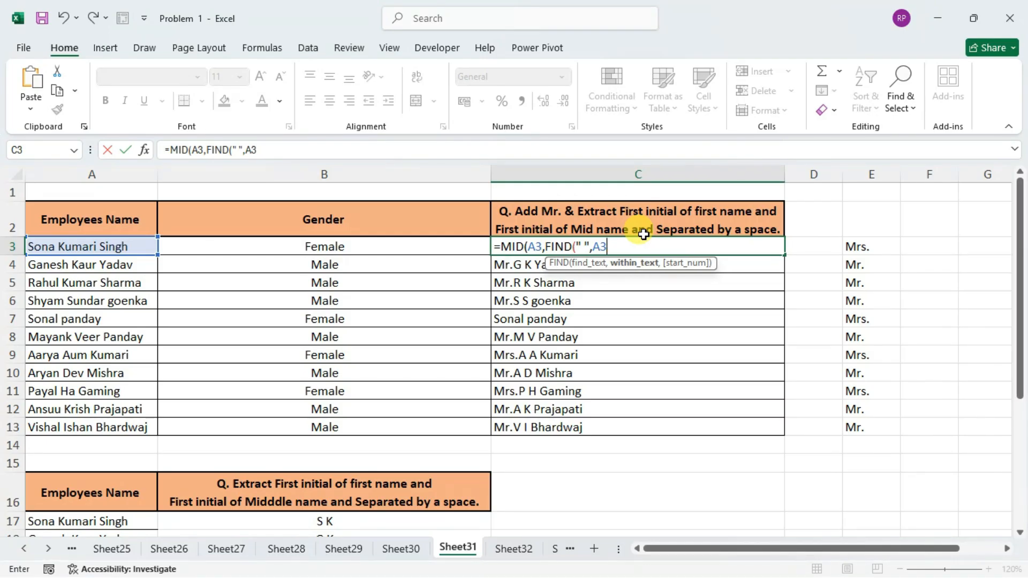
type(")")
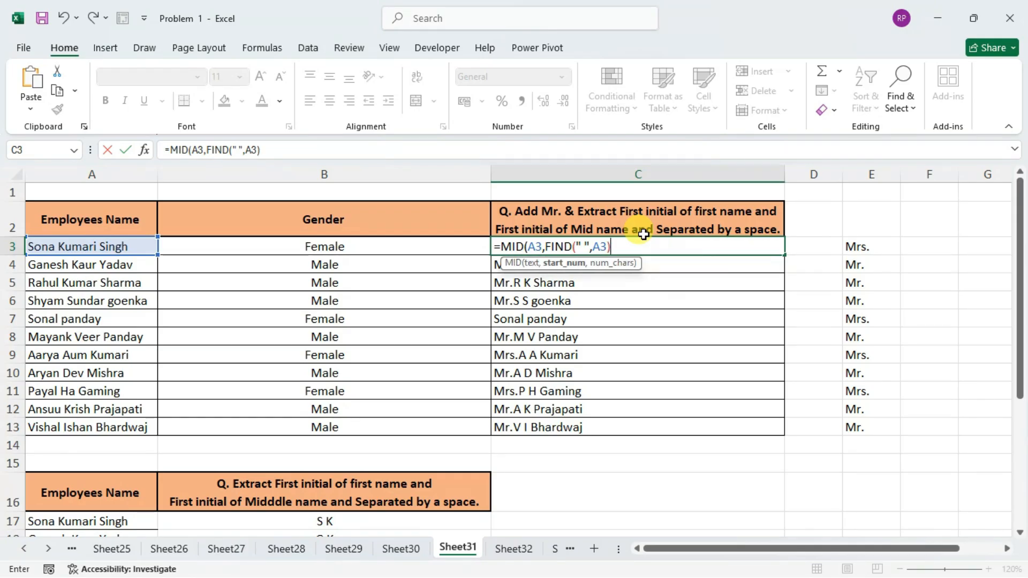
type("+1,")
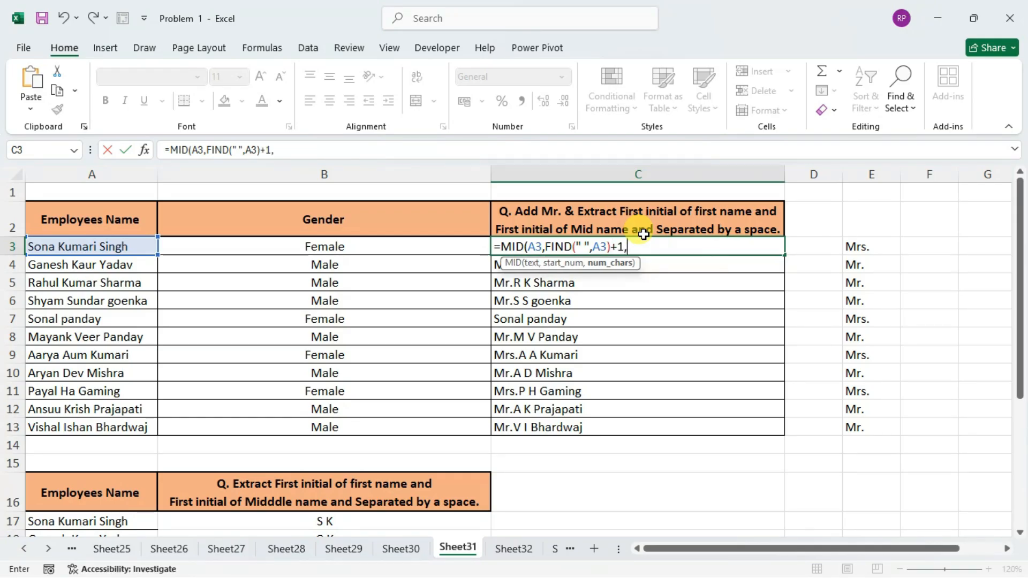
type("find")
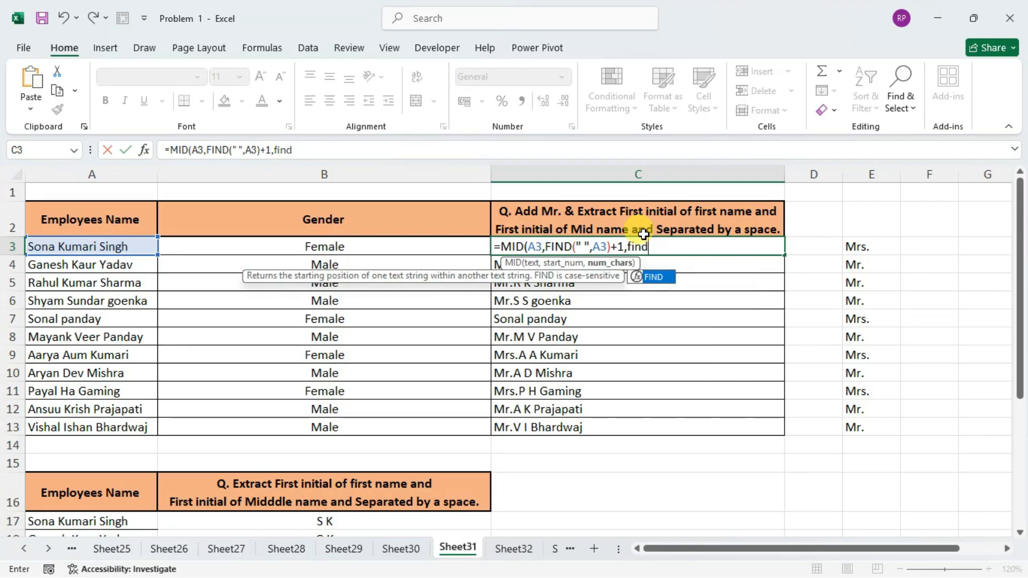
Begin the character-count argument of the C3 formula with a FIND for a space " " within A3.
key("Tab")
type("\" \",")
key("Left")
key("Left")
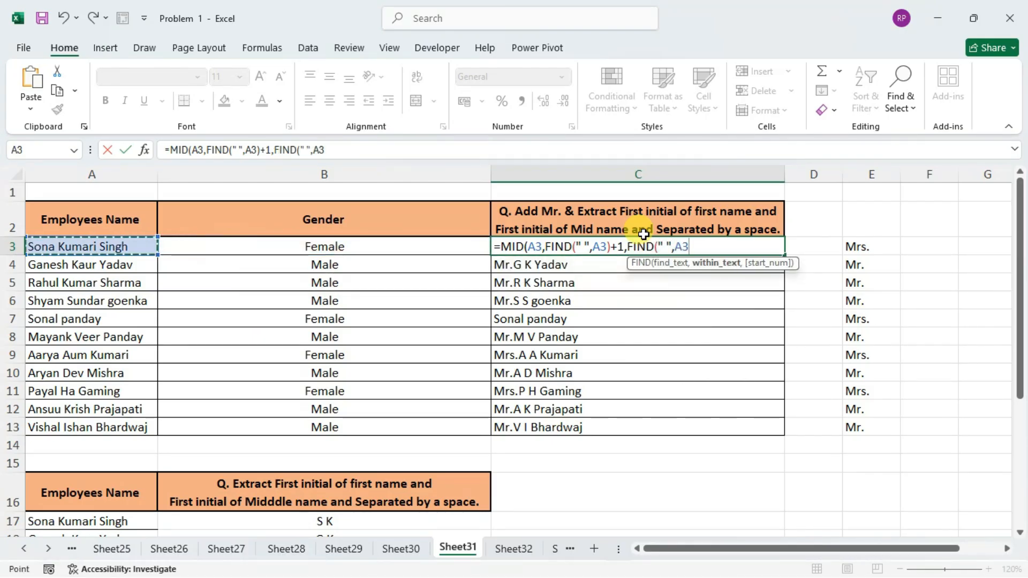
Nest FIND(" ",A3)+1 as the start number of the character-count FIND in C3 and close its parentheses.
type(",fin")
key("Tab")
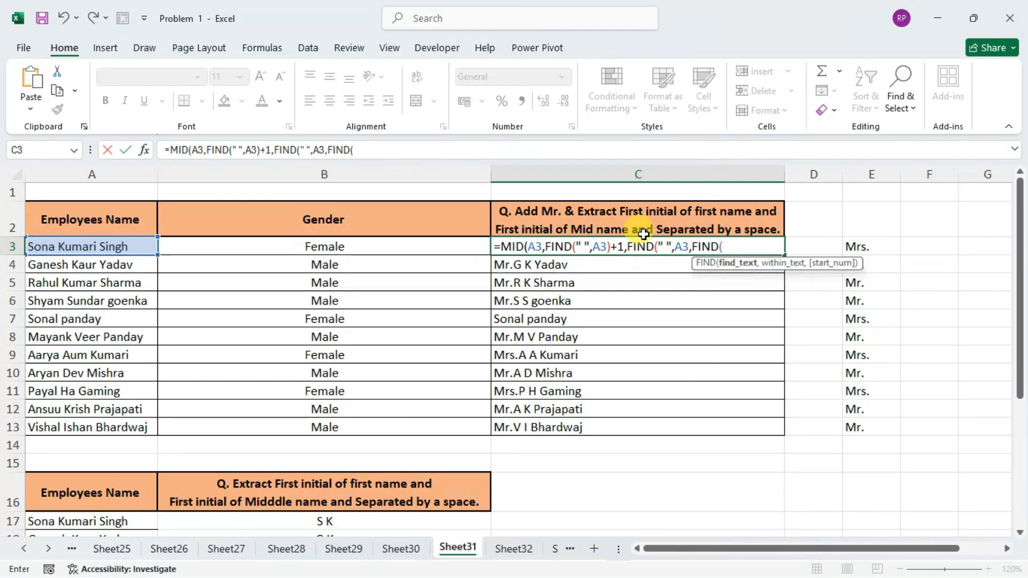
type("\" \",")
key("Left")
key("Left")
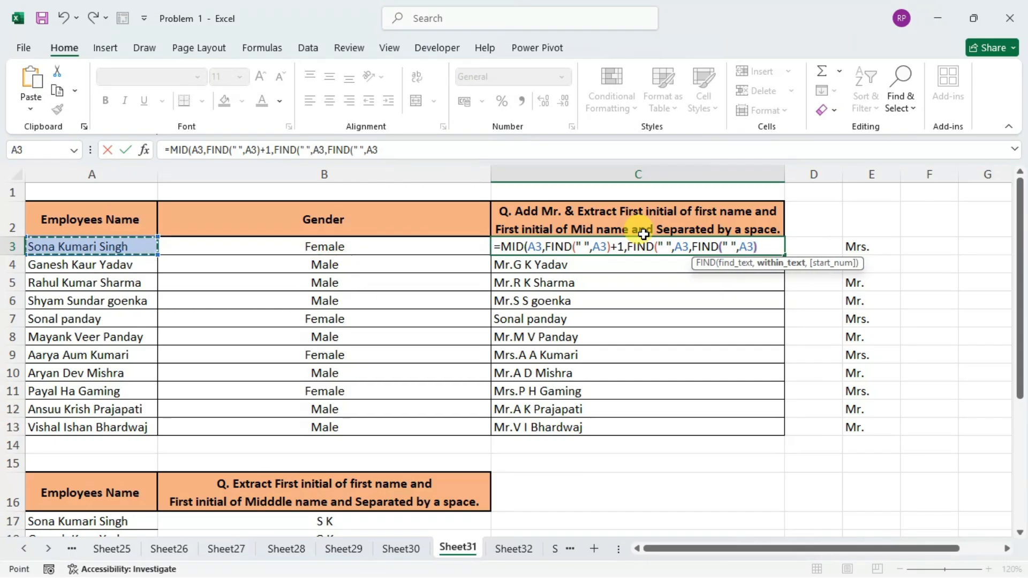
type(")+1")
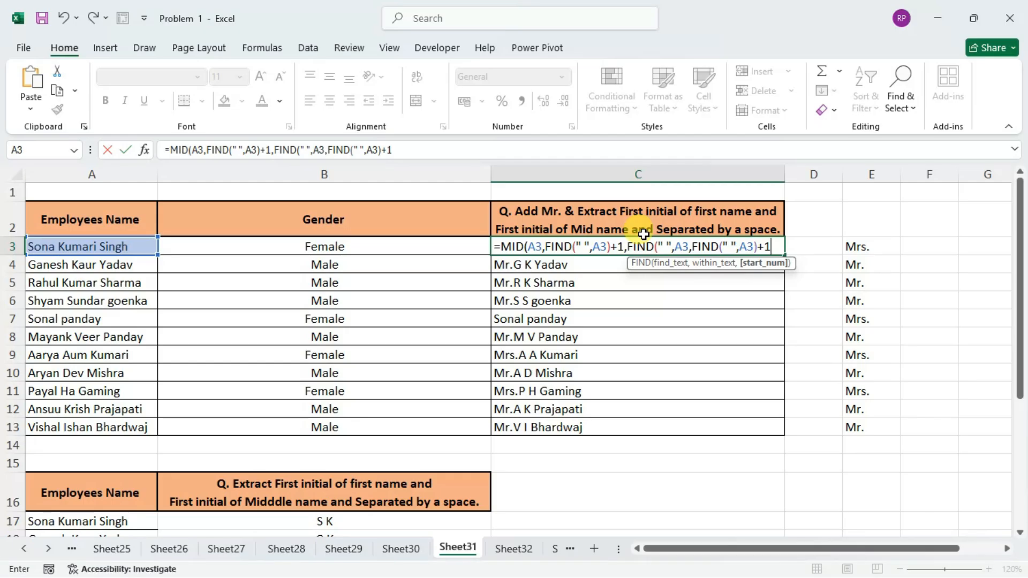
type(")-")
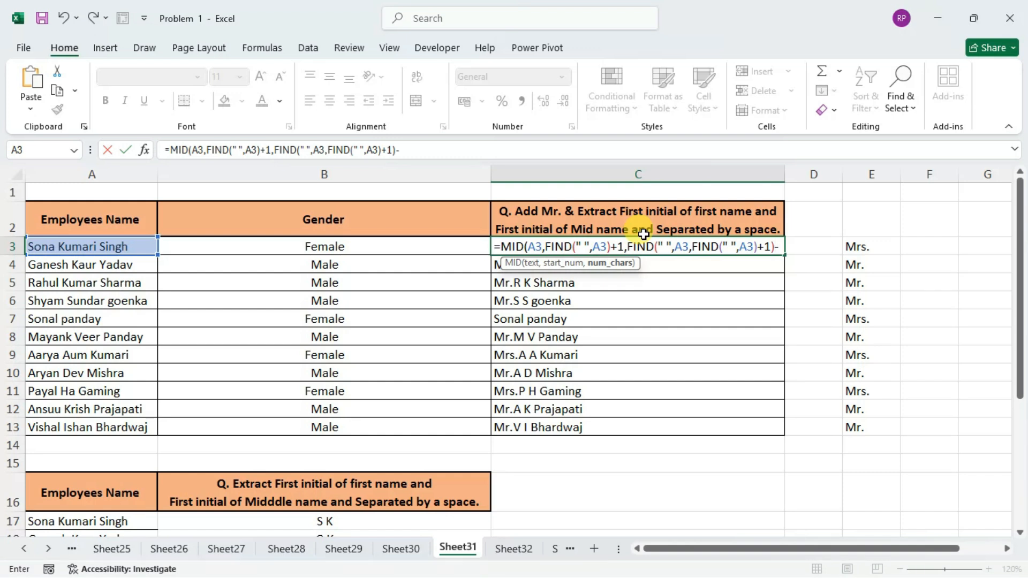
Subtract FIND(" ",A3) from the character count in C3 and enter the formula, accepting the suggested closing-parenthesis correction.
type("find")
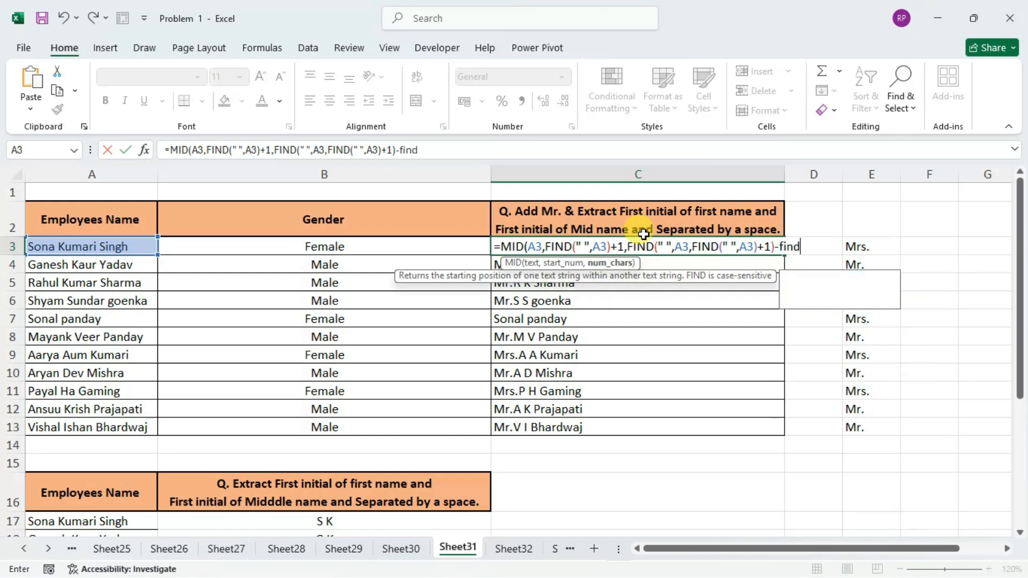
key("Tab")
type("\" \"")
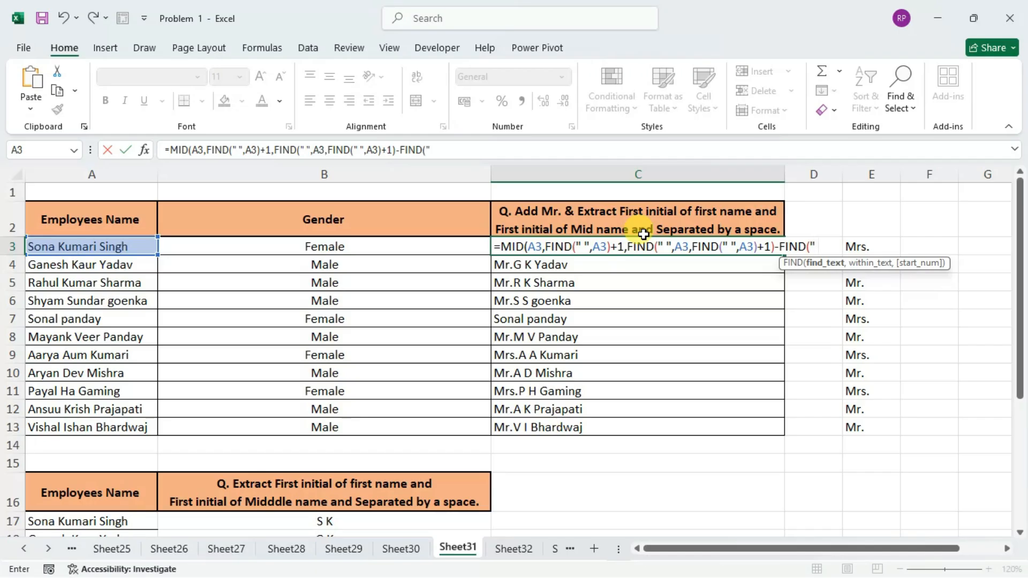
type(",")
key("Left")
key("Left")
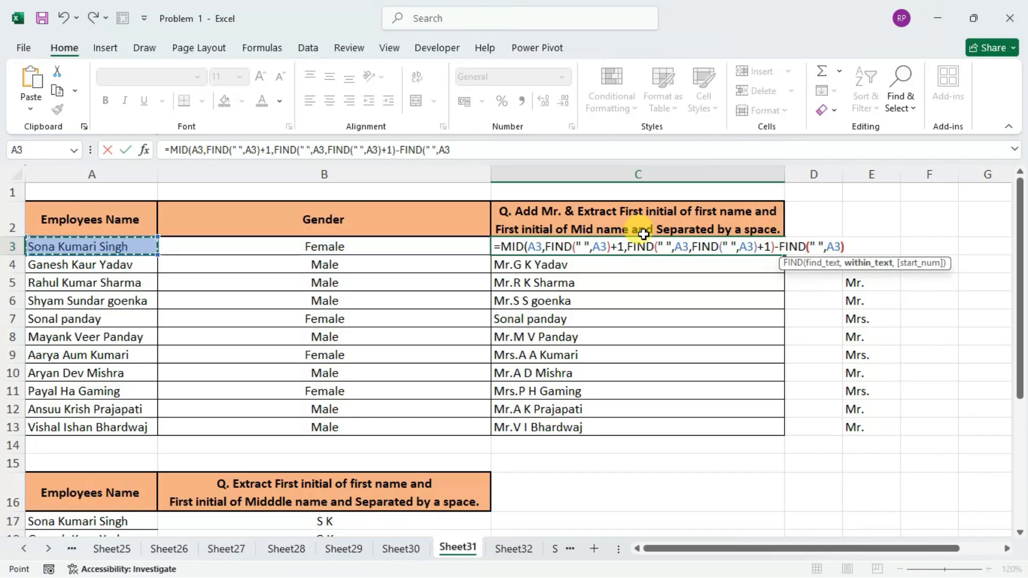
type(")")
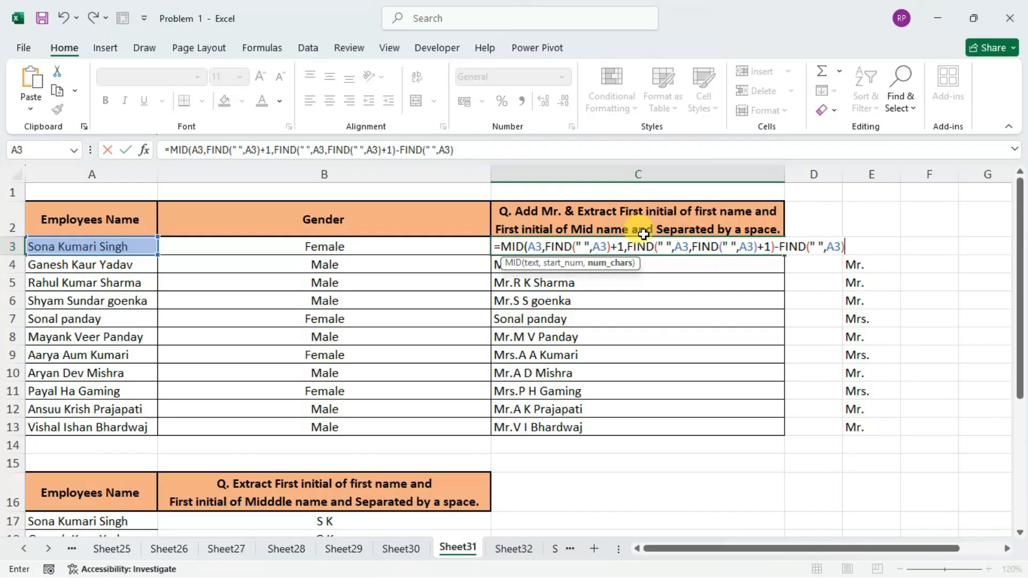
key("Return")
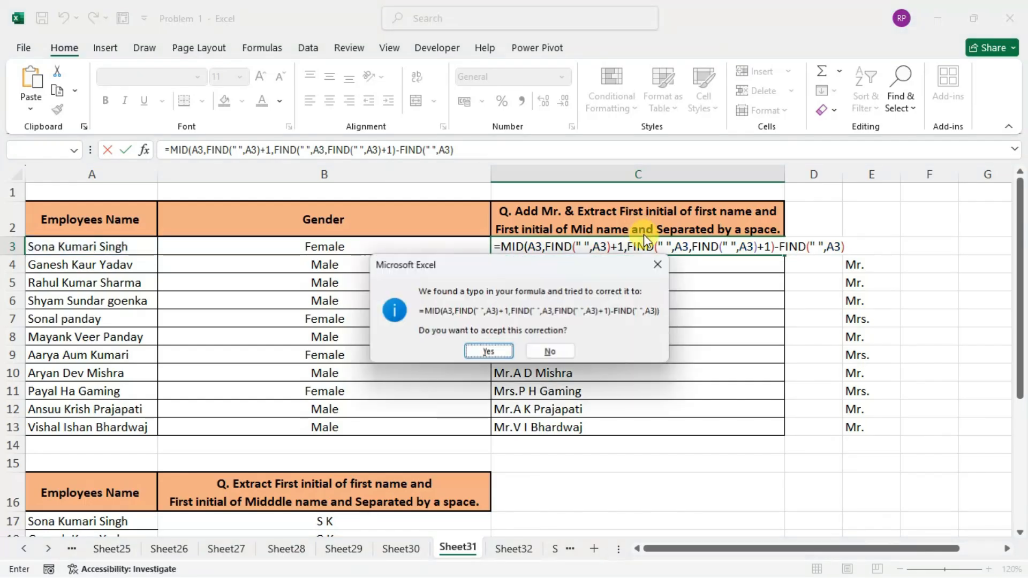
key("Return")
key("Up")
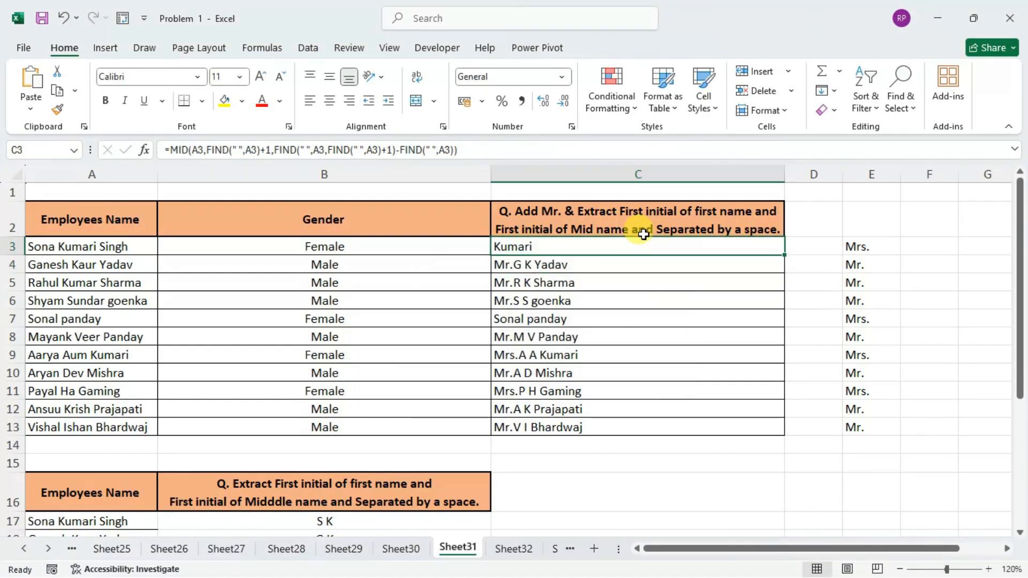
Insert a LEFT function in front of MID in the C3 formula so the MID expression becomes its text argument.
double_click(542, 247)
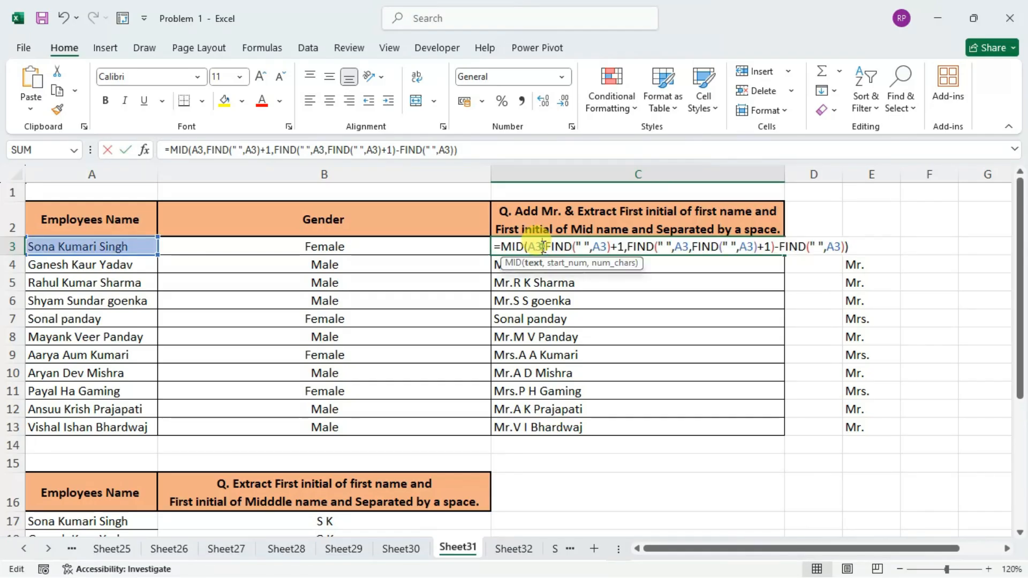
left_click(856, 245)
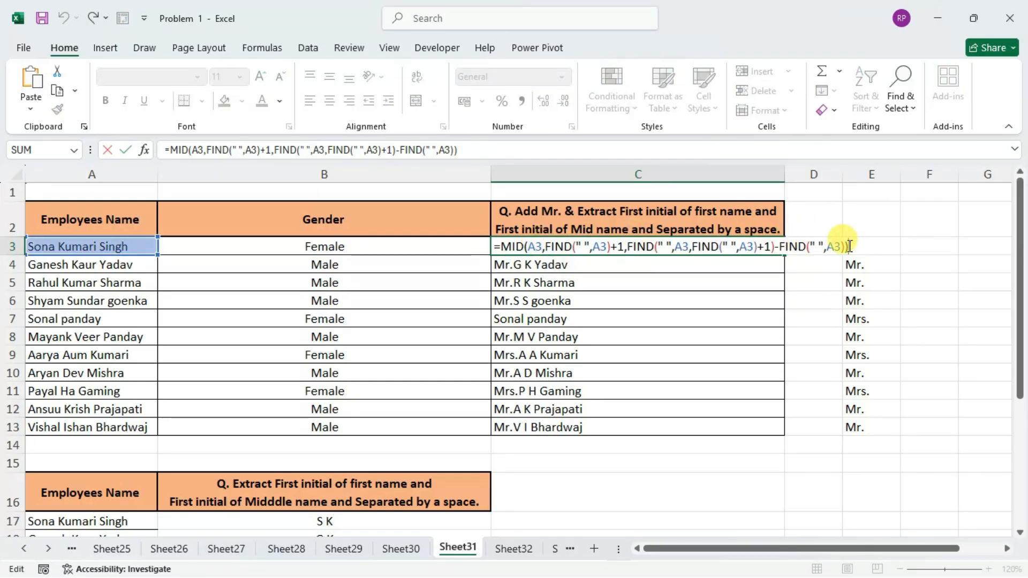
left_click(504, 247)
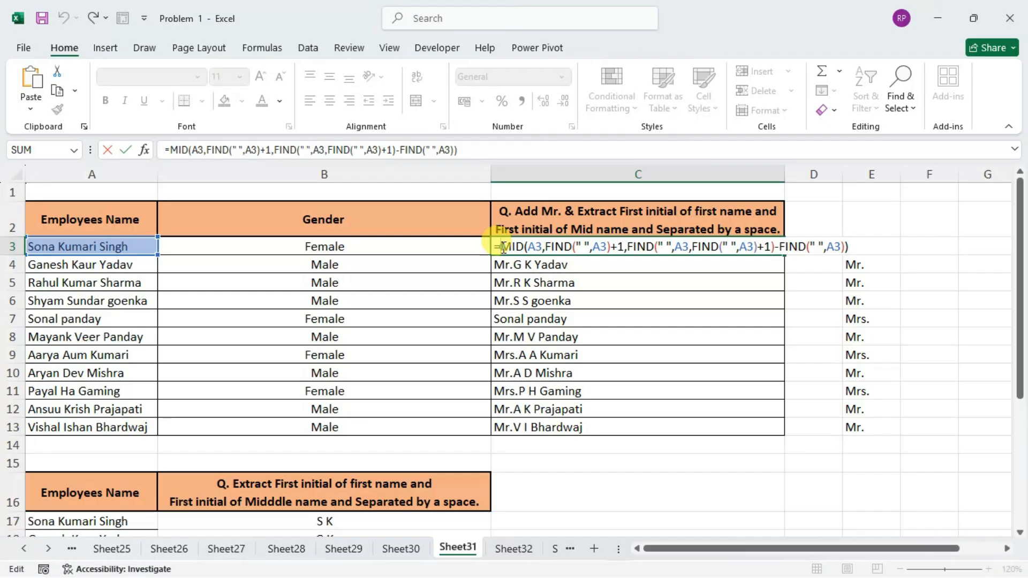
type("leff")
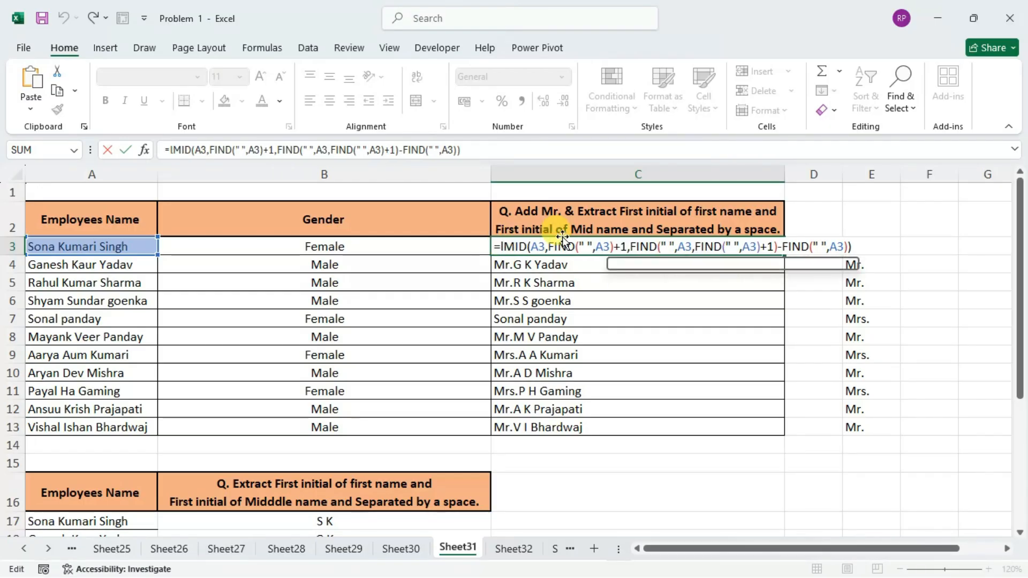
key("BackSpace")
key("BackSpace")
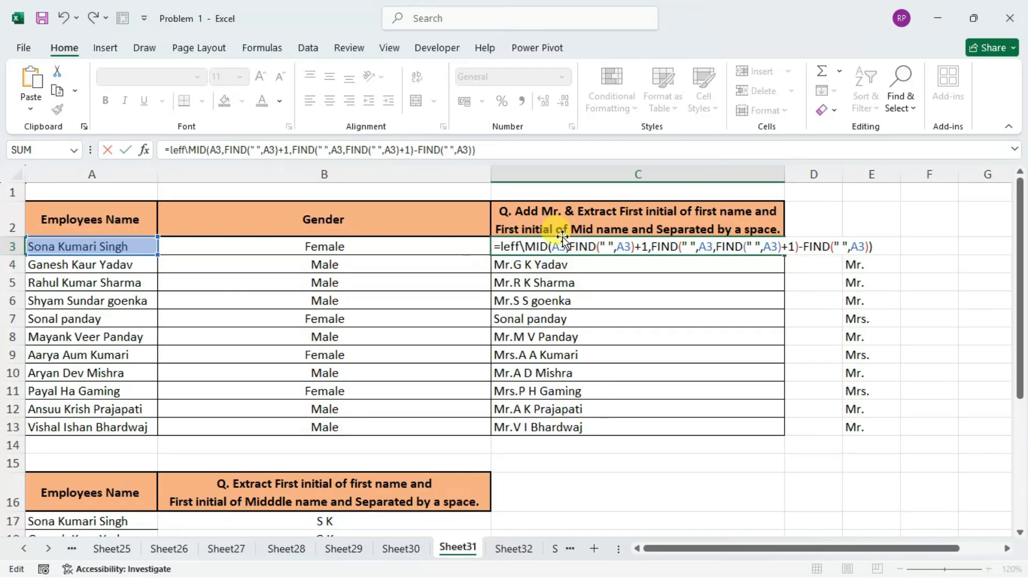
type("ft")
key("Tab")
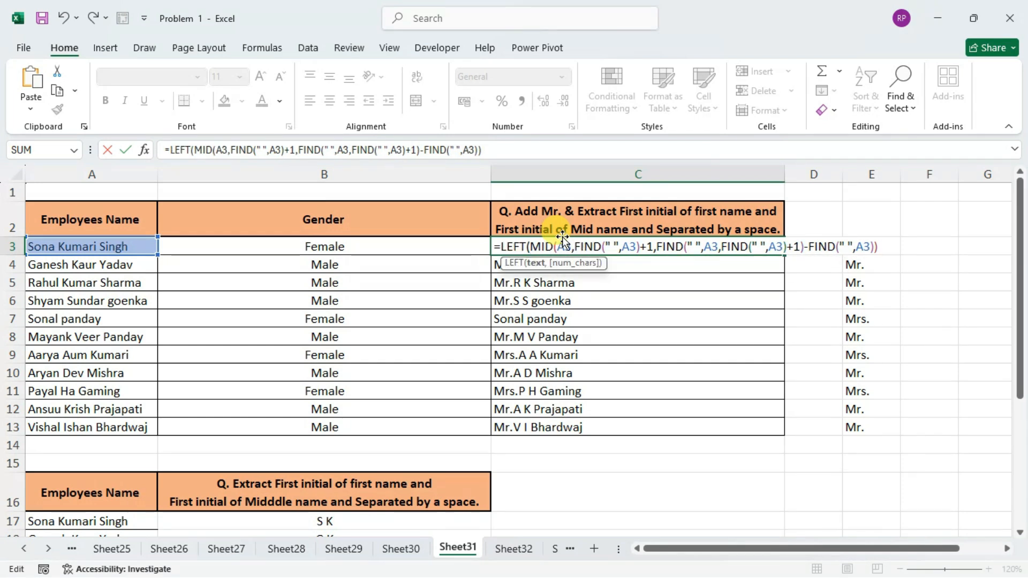
Set the LEFT function's character count to 1, close its parenthesis and enter the C3 formula.
left_click(888, 245)
type(",1")
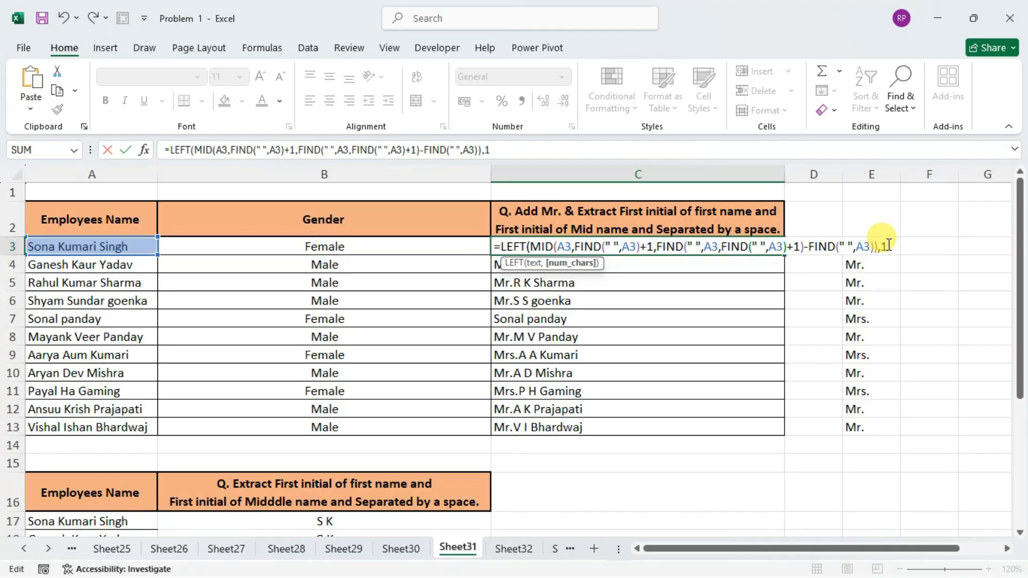
type(")")
key("Return")
key("Up")
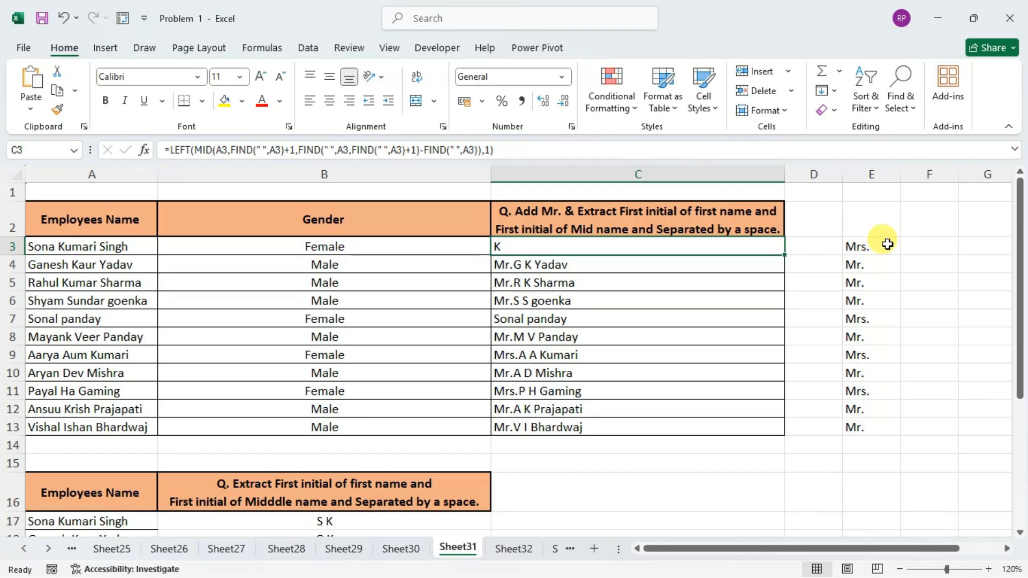
Append a space separator to the end of the C3 formula with &" "&.
key("F2")
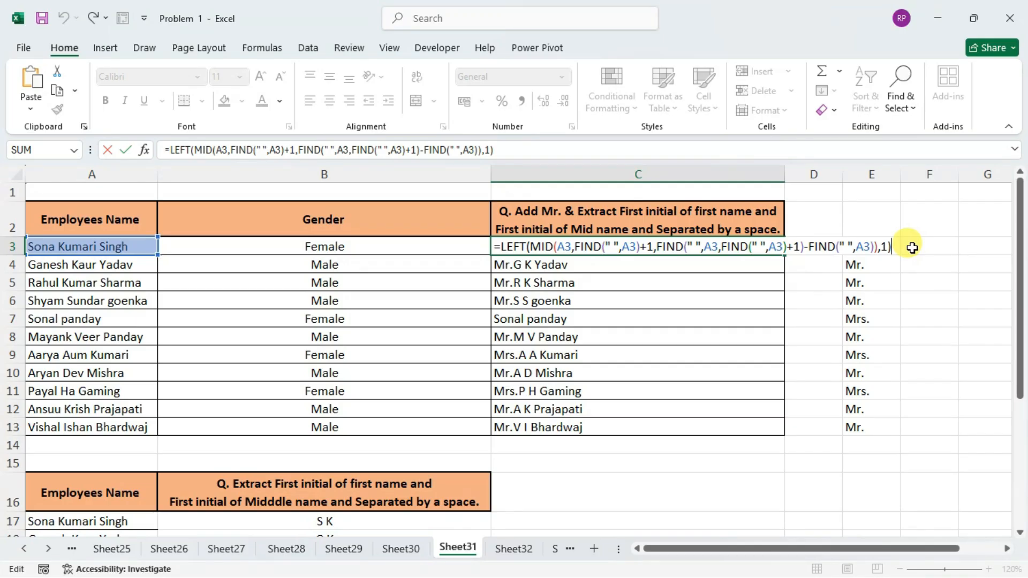
type("&\" \"")
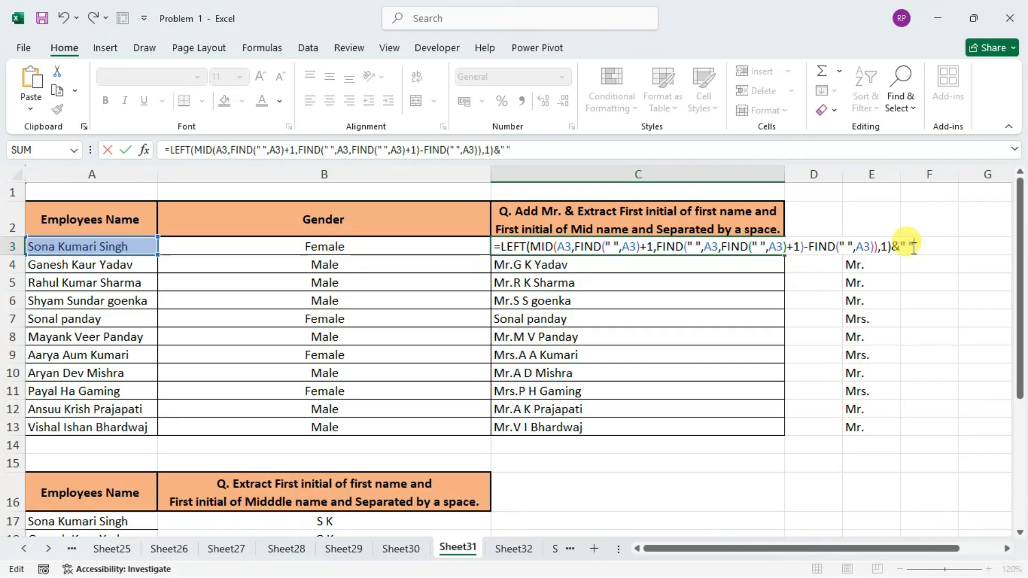
type("&")
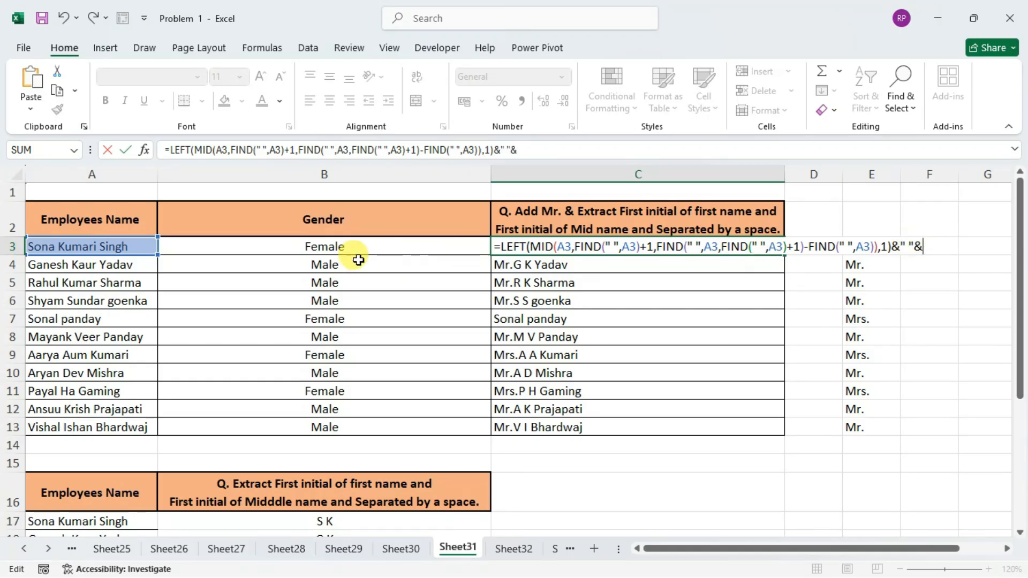
type("ri")
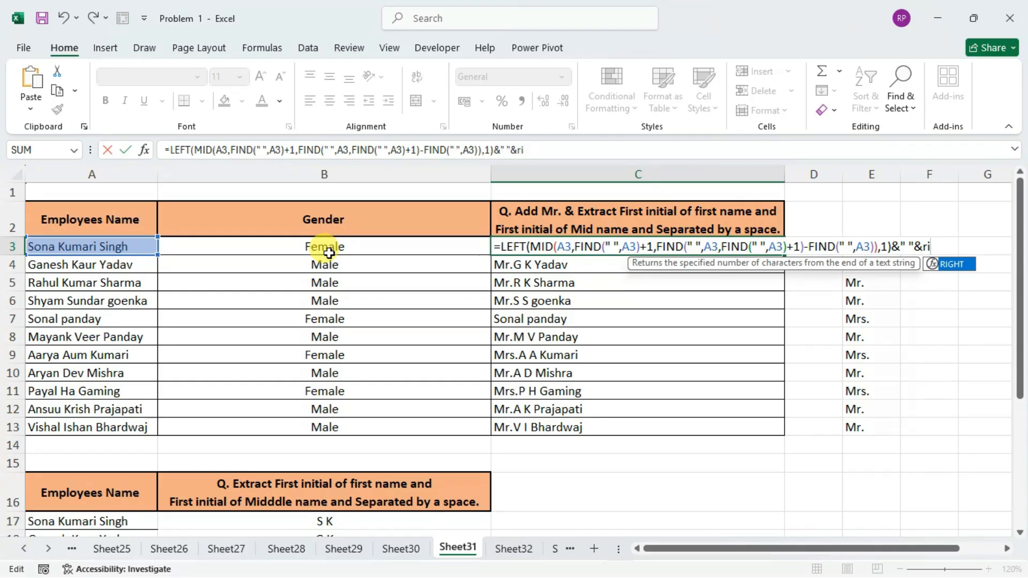
Add a RIGHT function after the space separator in C3 with A3 as its text.
key("Tab")
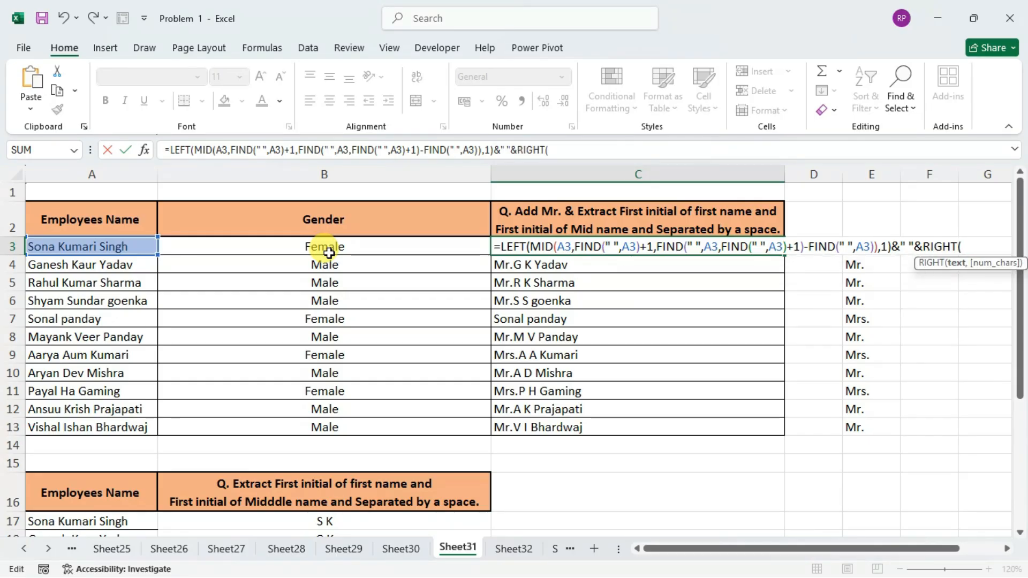
key("Left")
key("Left")
key("Left")
left_click(969, 246)
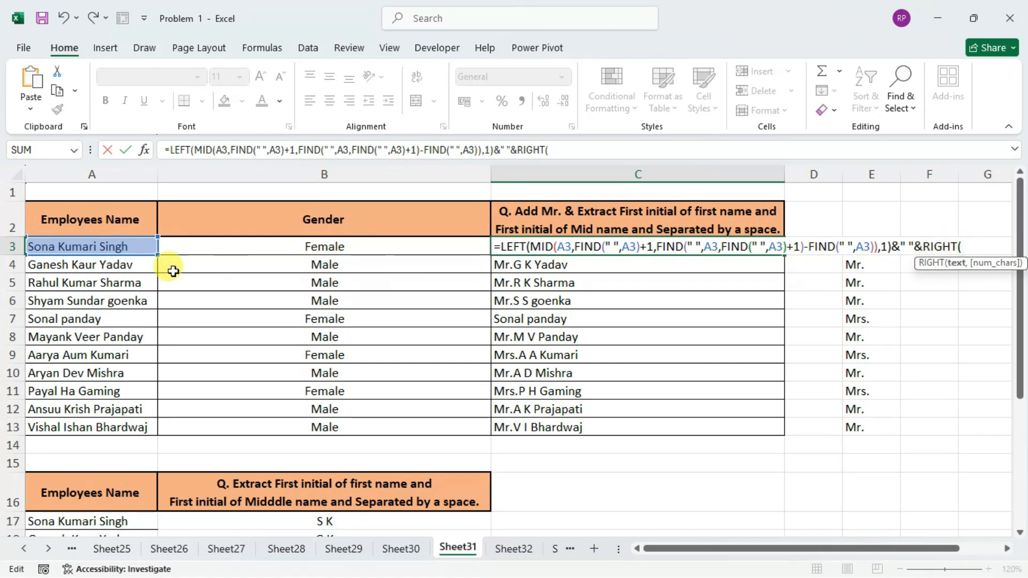
left_click(75, 245)
type(",")
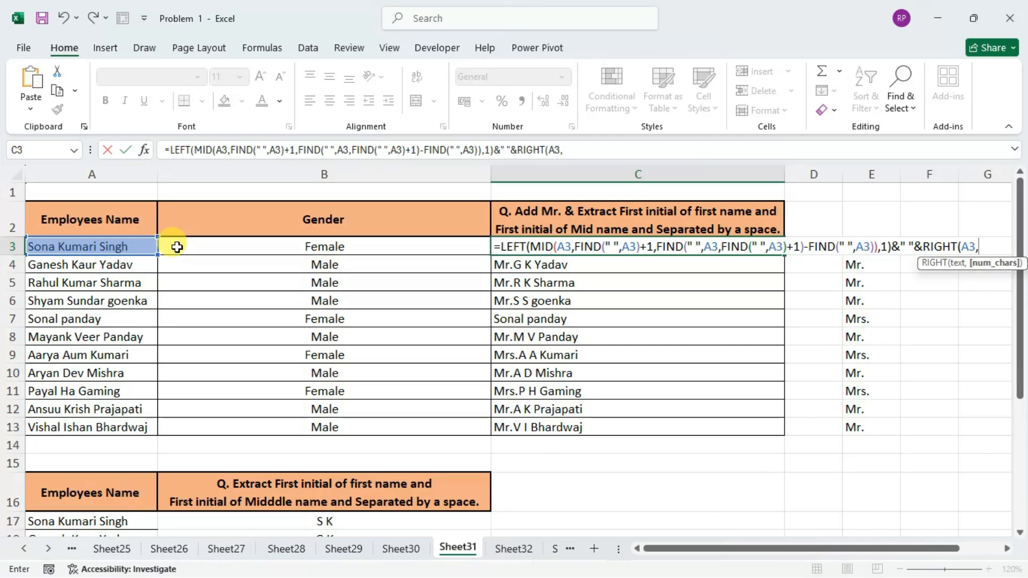
type("fin")
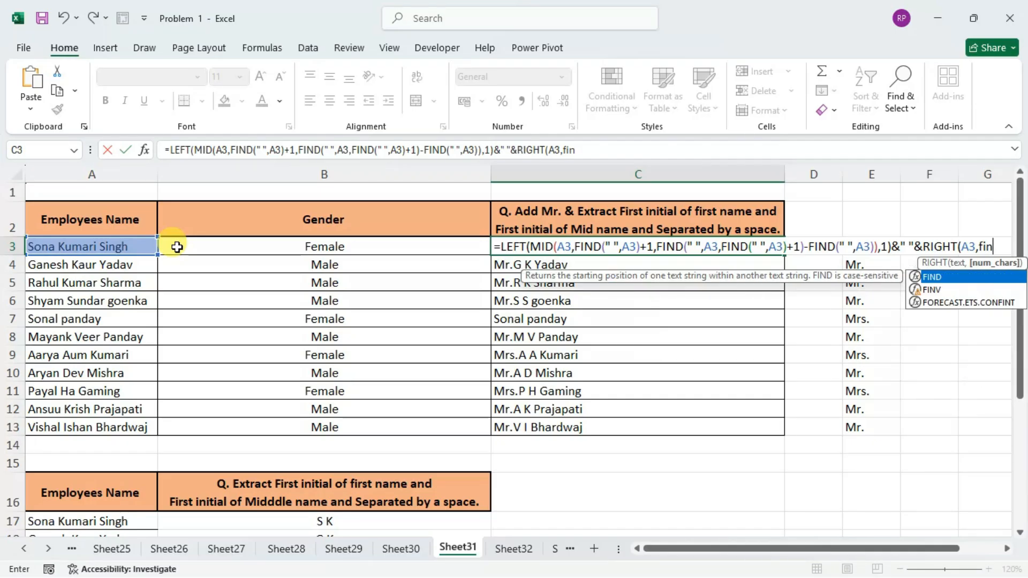
Begin RIGHT's character-count argument in C3 with a FIND for a space " " within A3.
key("Tab")
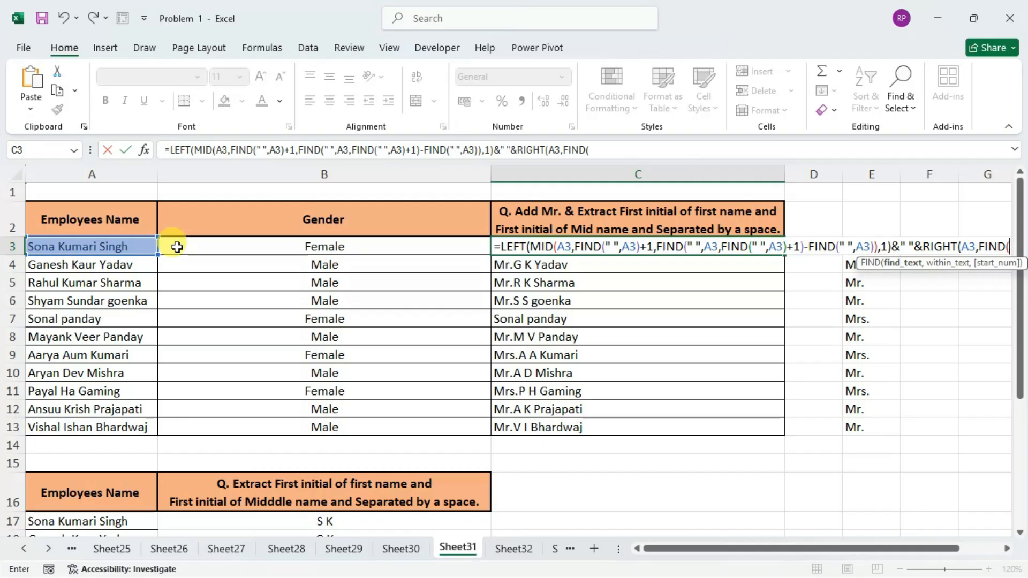
type("\"")
left_click_drag(780, 552, 816, 510)
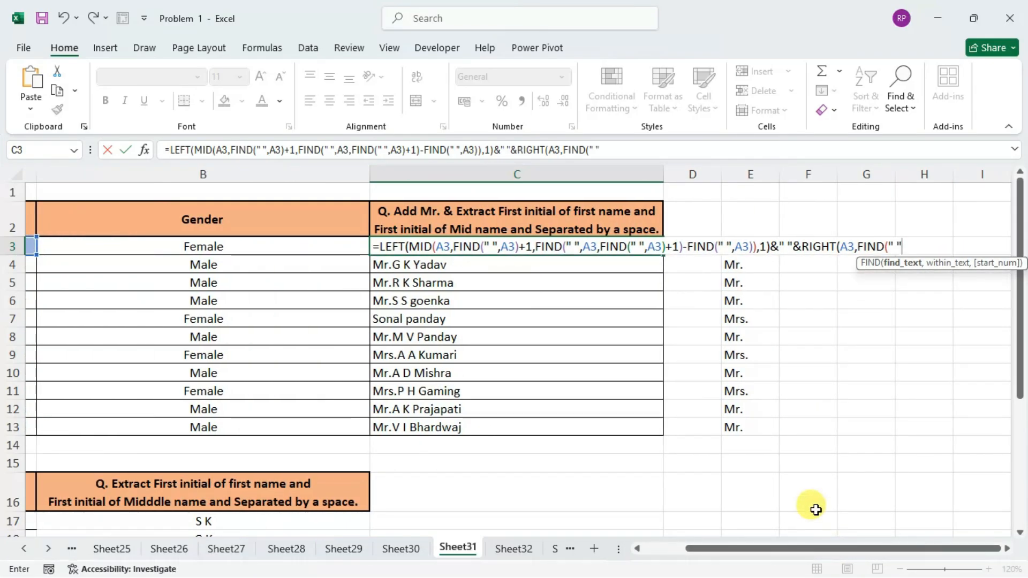
type(",")
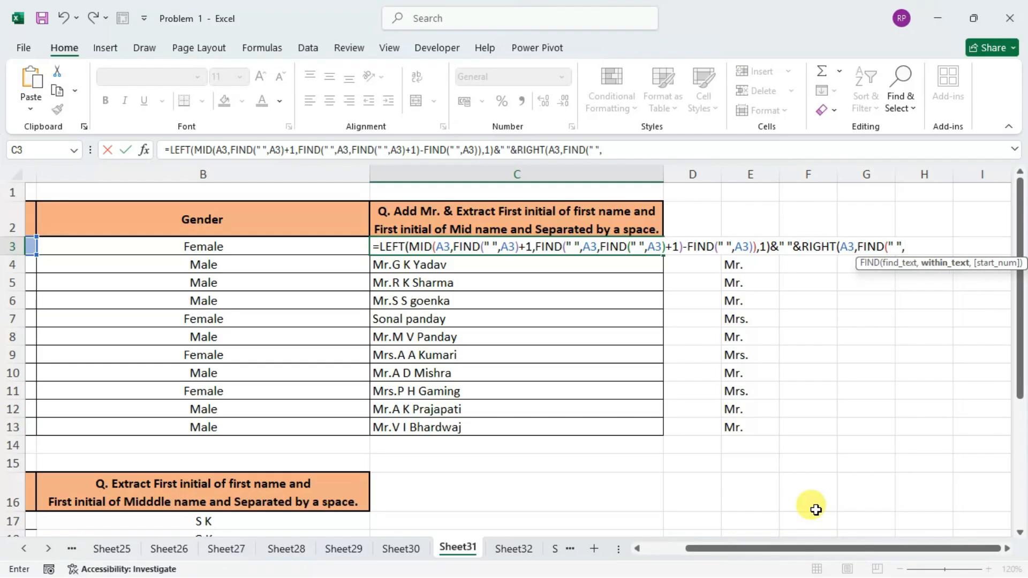
key("Left")
key("Left")
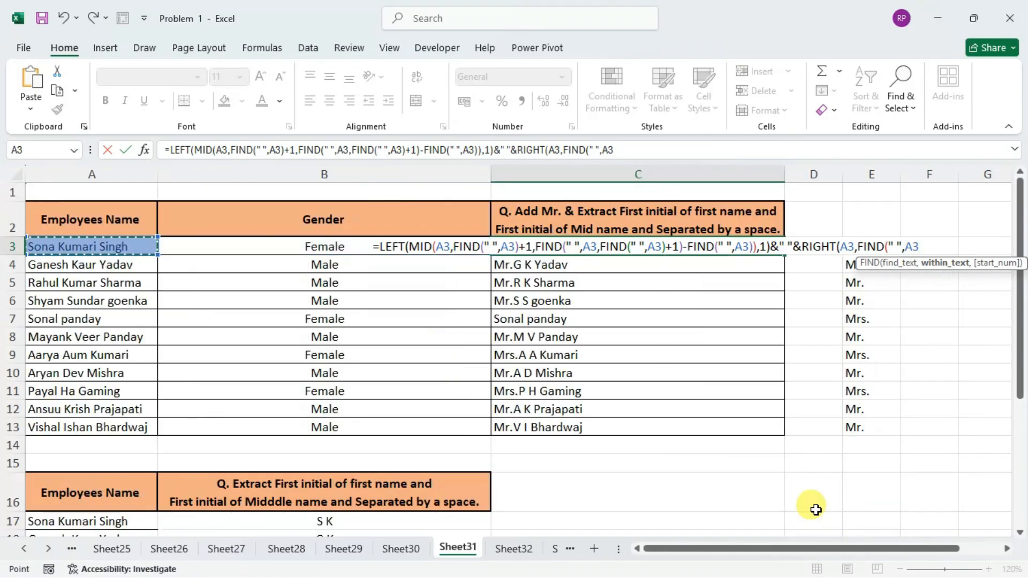
type(",")
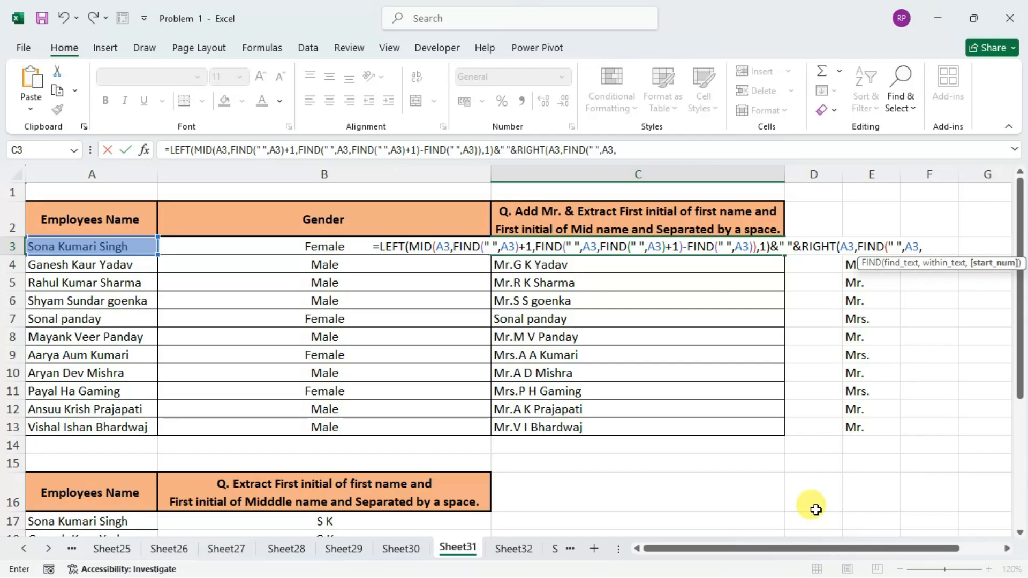
type("find")
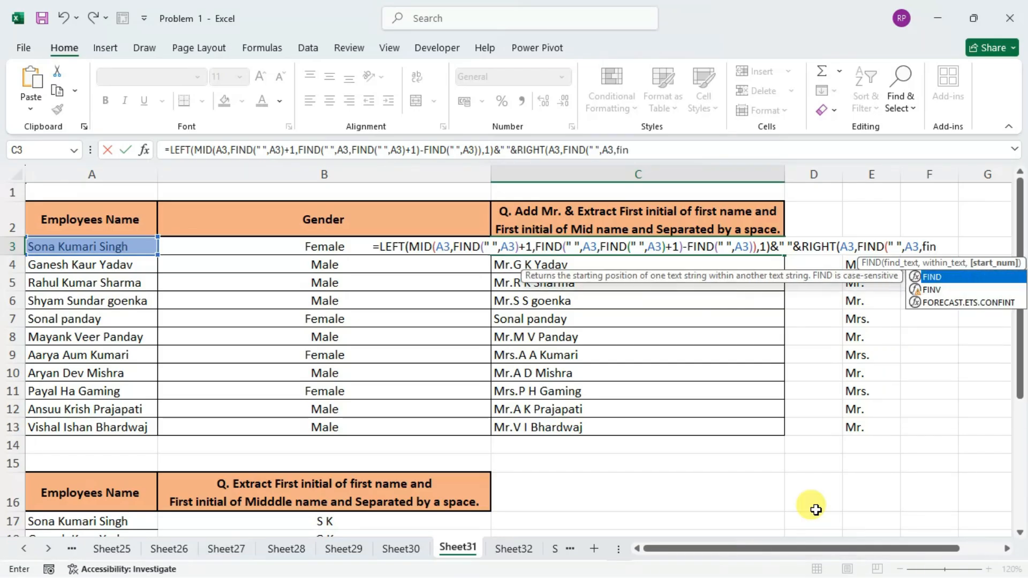
Nest FIND(" ",A3)+1 as the start number of the FIND inside RIGHT and close the outer FIND.
key("Tab")
type("\" \"")
left_click(127, 245)
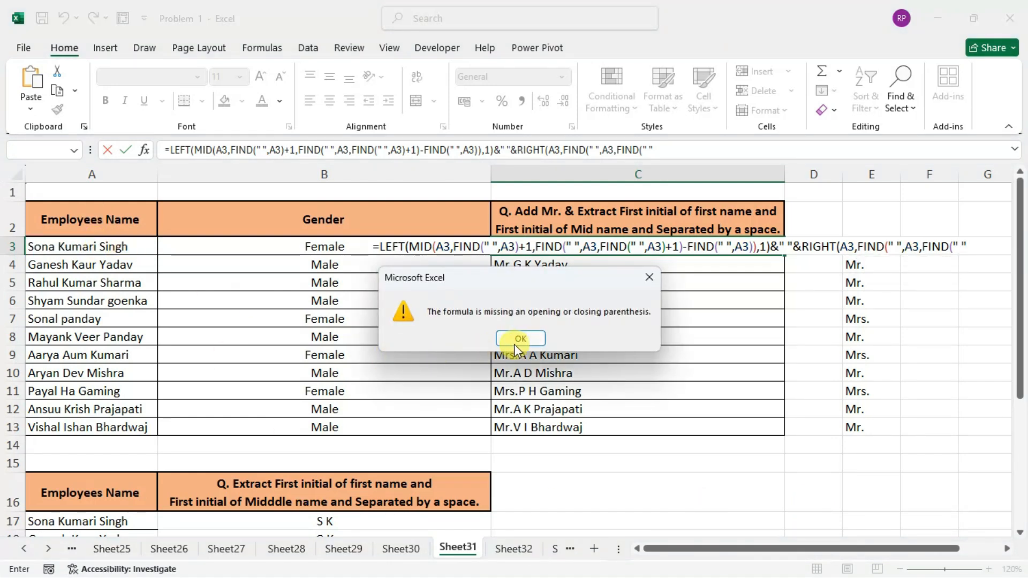
left_click(516, 342)
type(",")
left_click(80, 247)
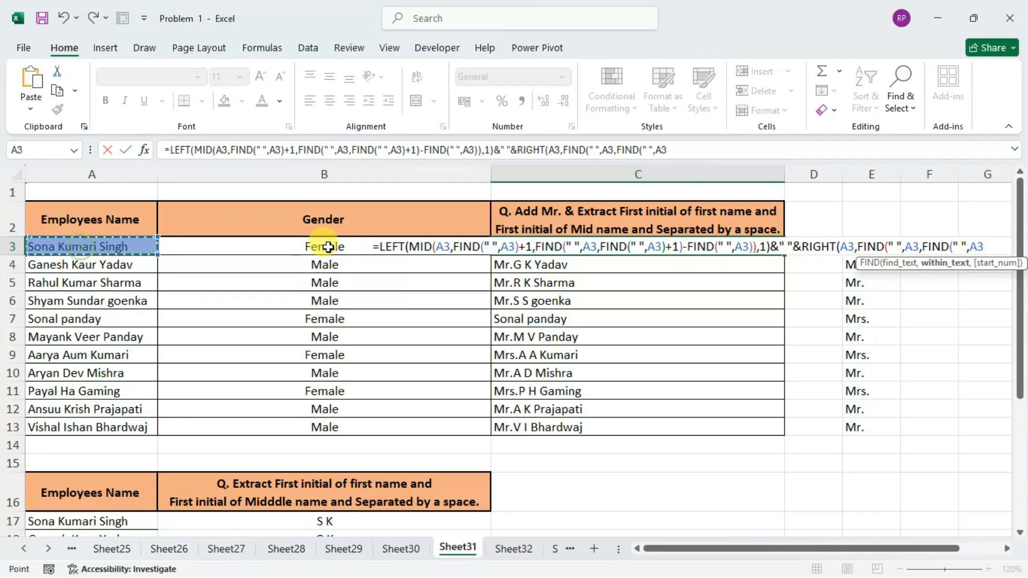
type(")+1")
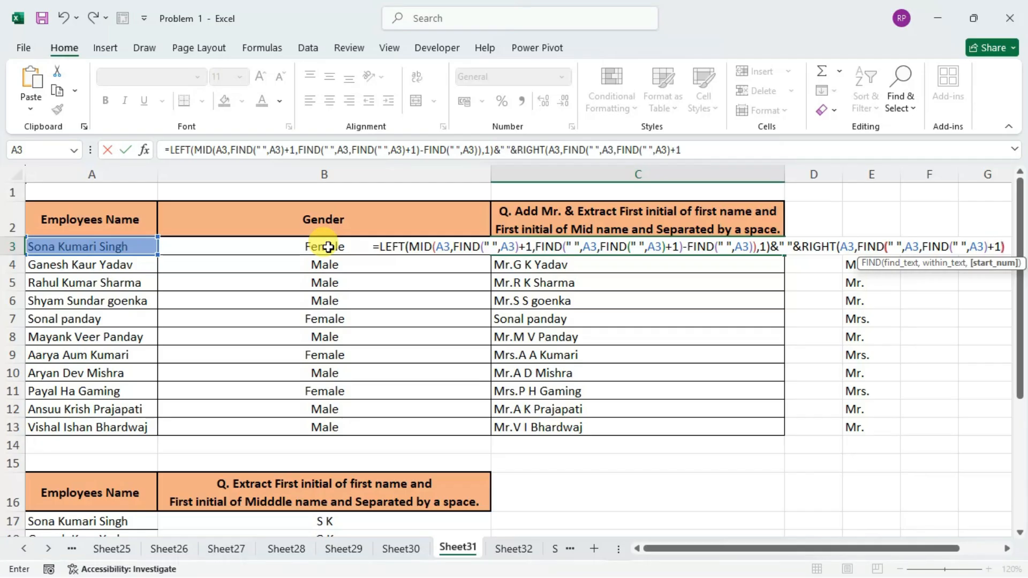
type(")")
Insert LEN(A3)- before the outer FIND in RIGHT's character count and enter the C3 formula with its missing closing parenthesis.
left_click(872, 246)
type("len")
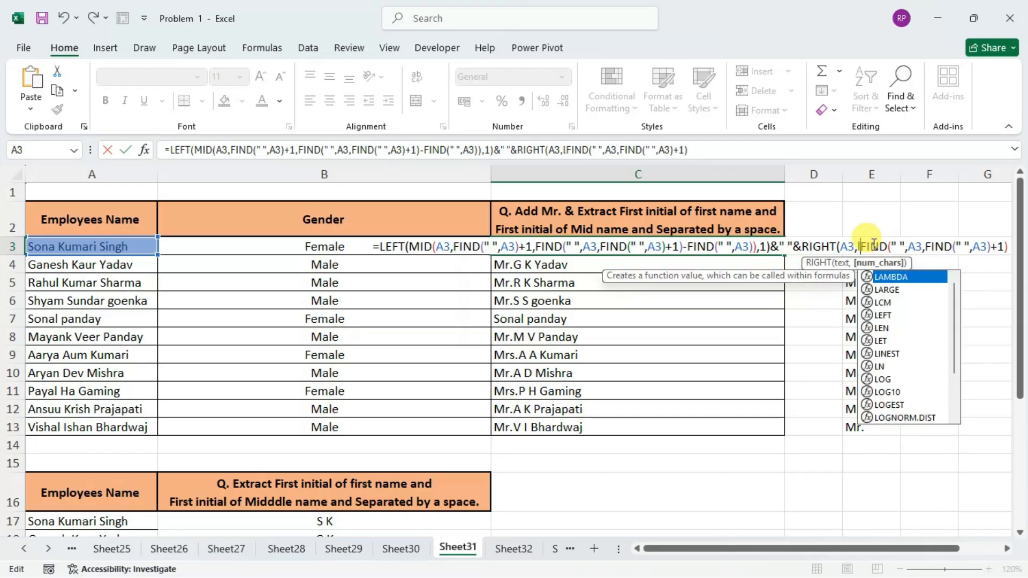
key("Tab")
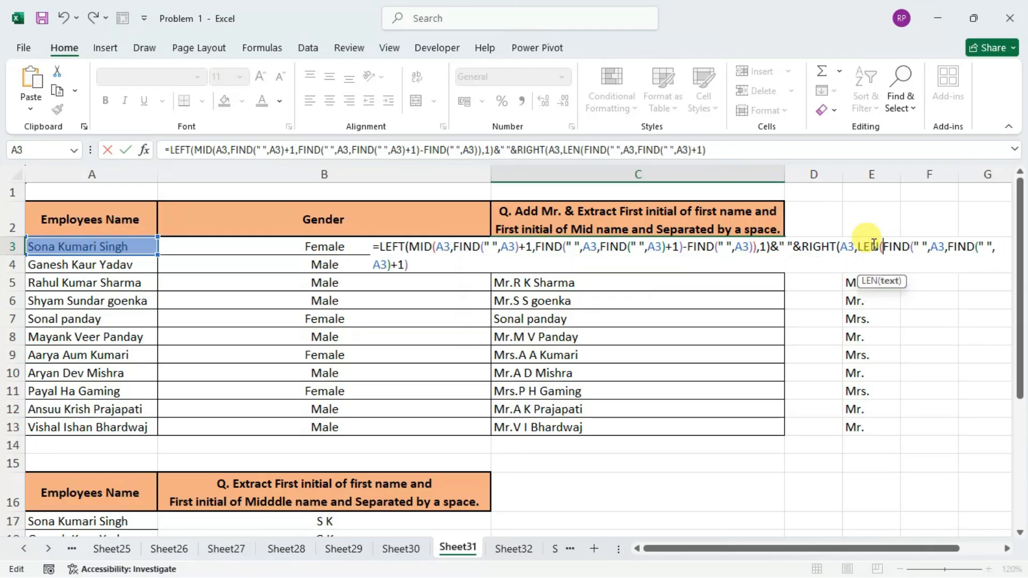
left_click(108, 246)
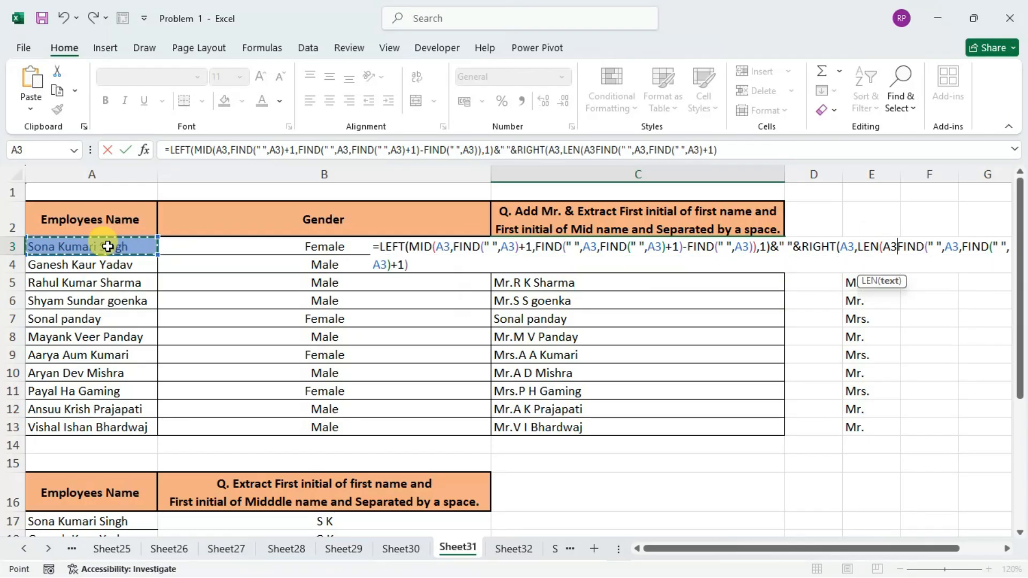
type(")")
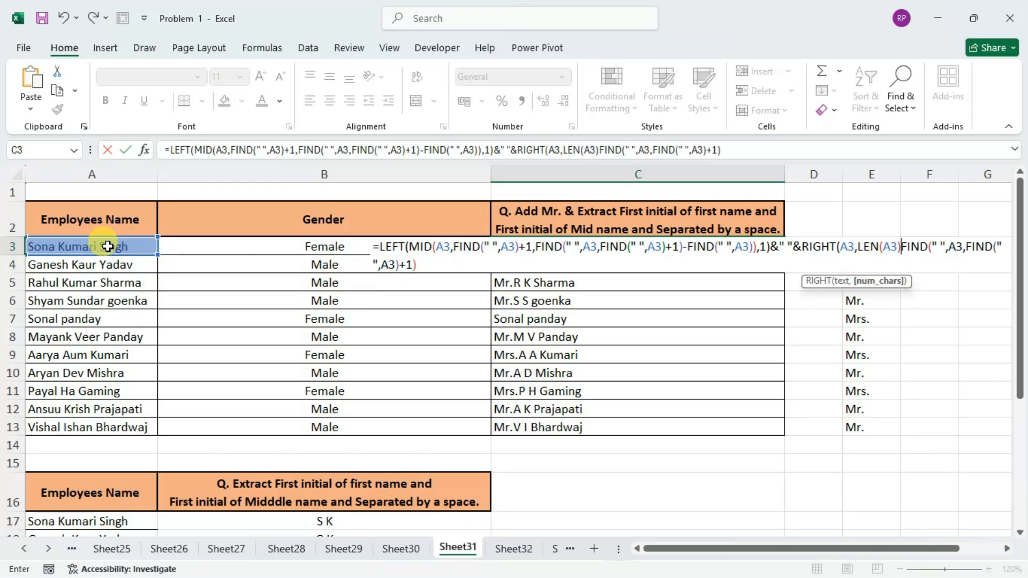
type("-")
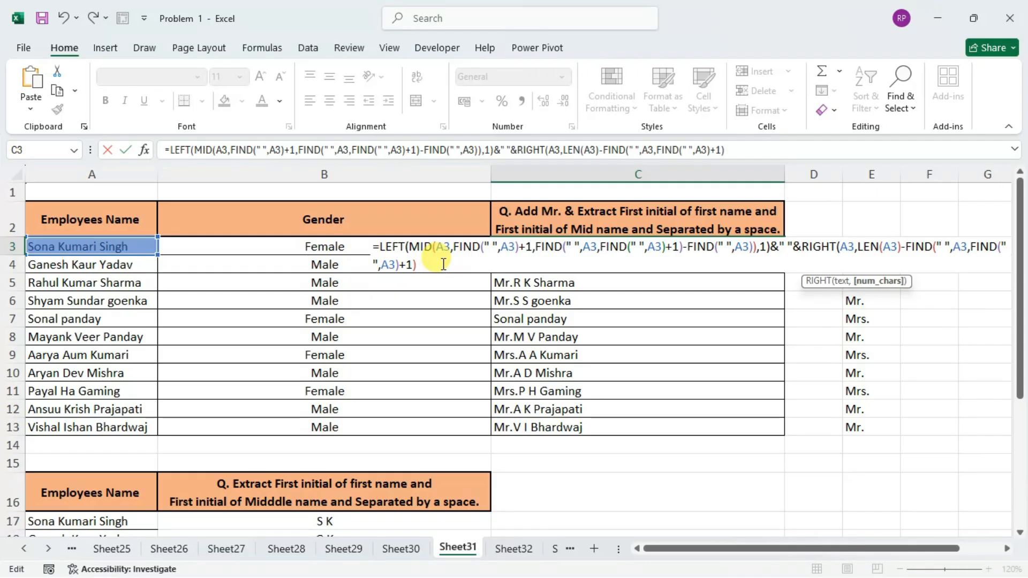
key("Return")
key("Return")
key("Up")
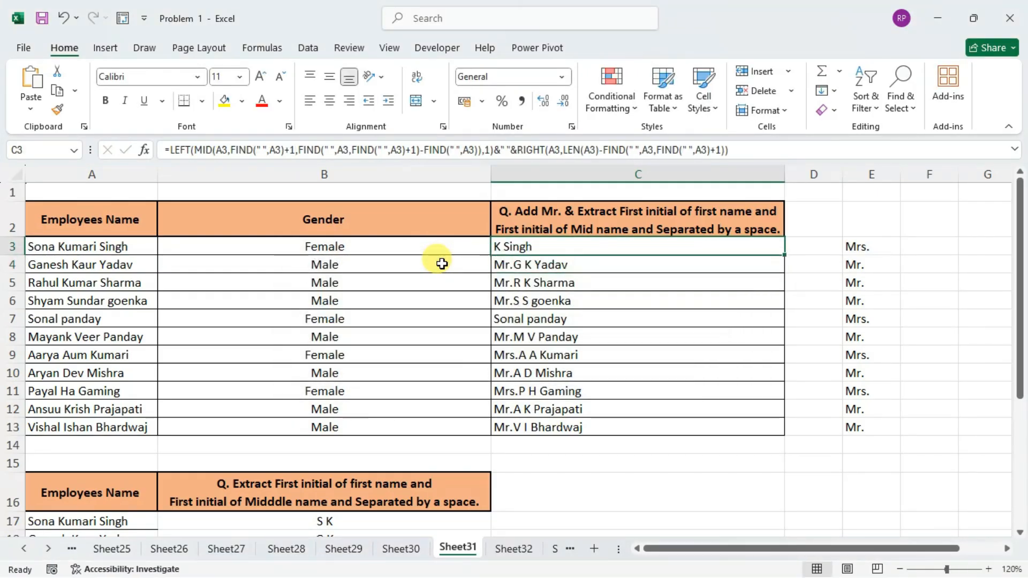
double_click(533, 247)
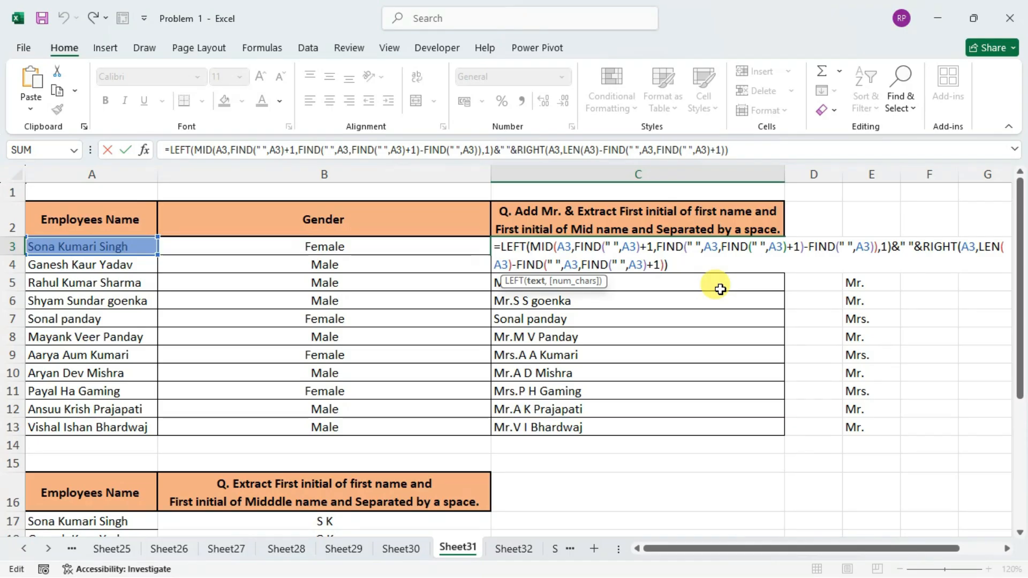
key("Return")
key("Up")
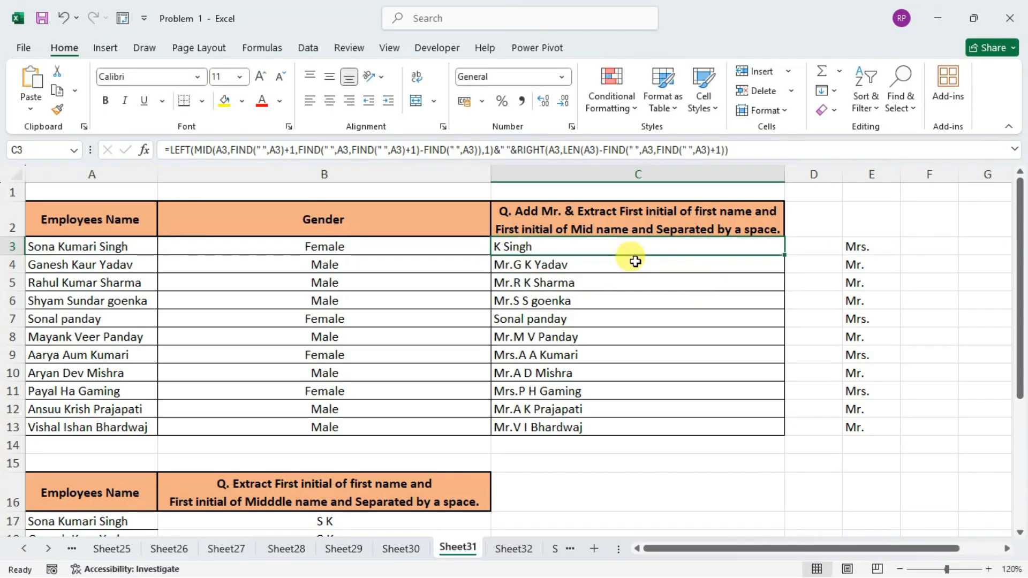
Insert LEFT(A3,1) at the start of the C3 formula, before the existing LEFT(MID(...)) part.
double_click(557, 249)
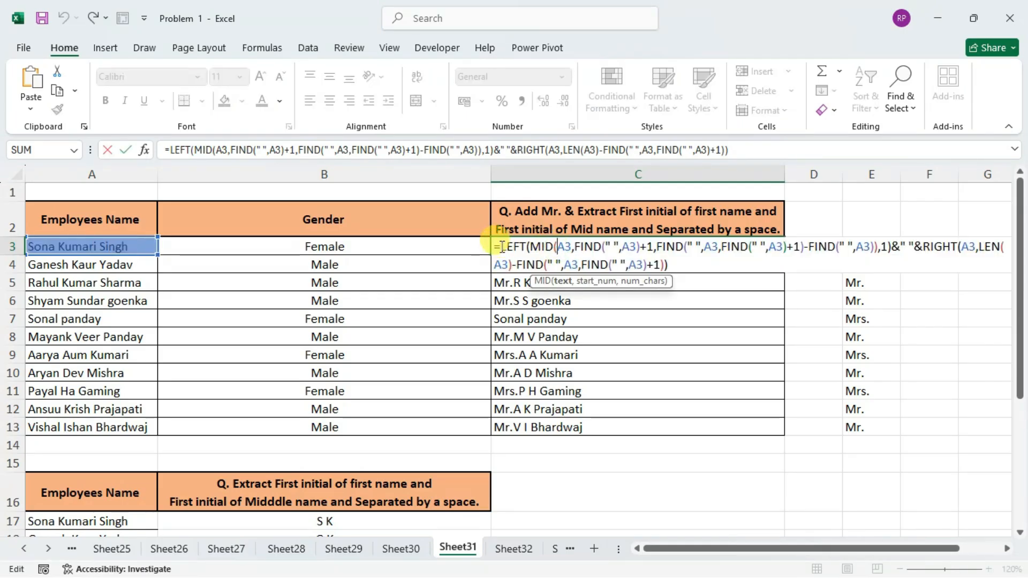
left_click(501, 246)
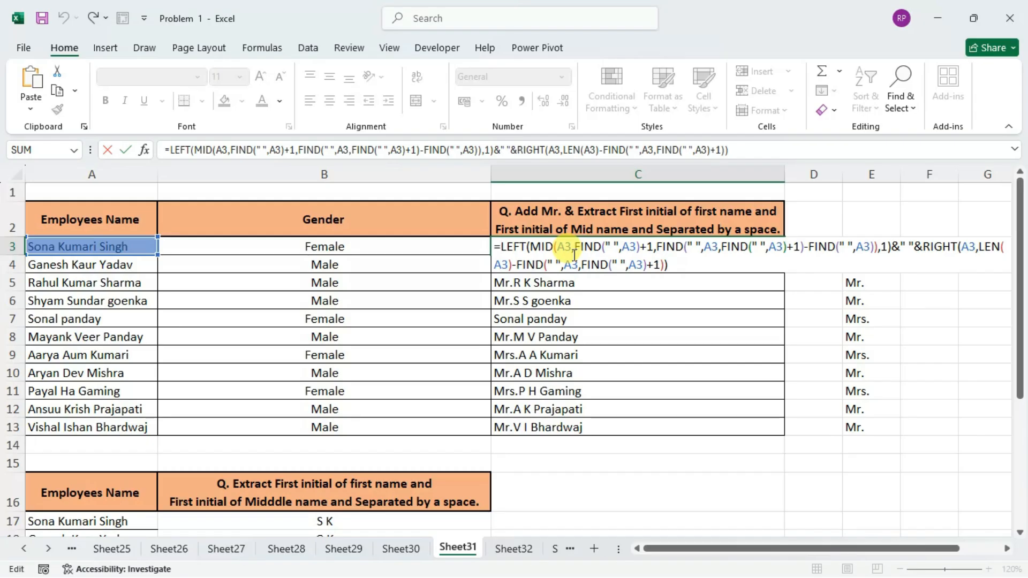
type("LEFT(")
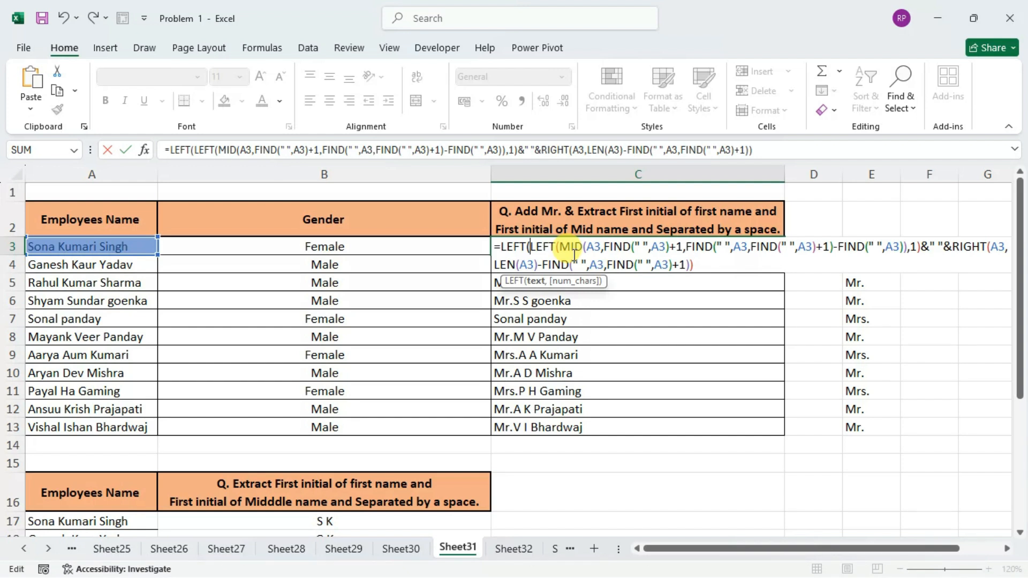
left_click(82, 246)
type(",1")
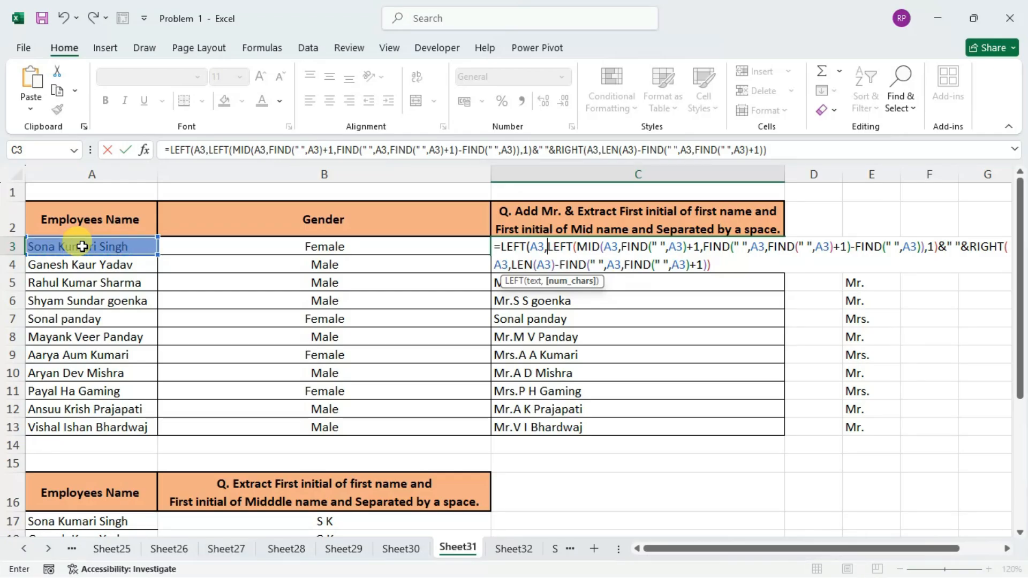
type(")")
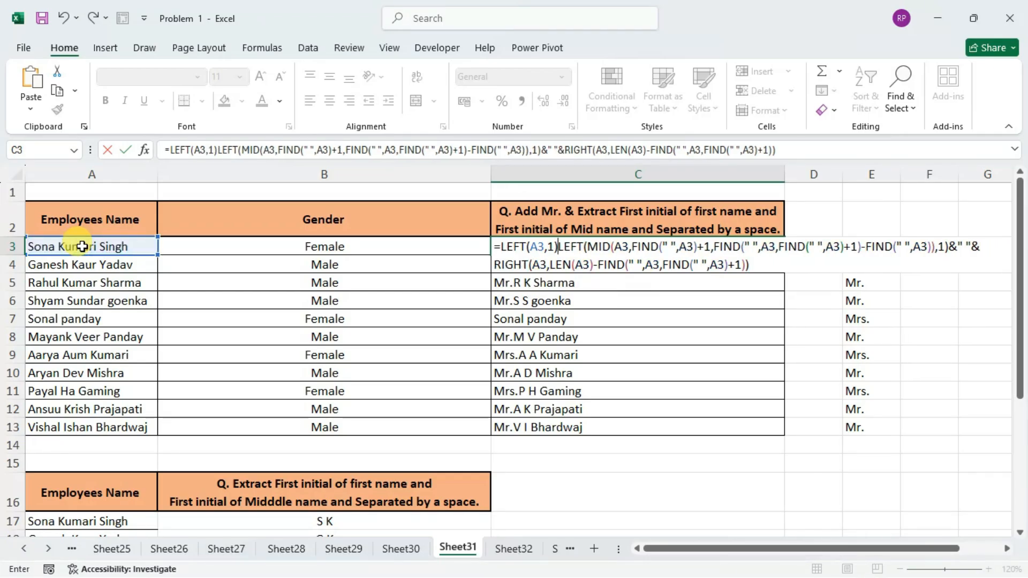
type("&")
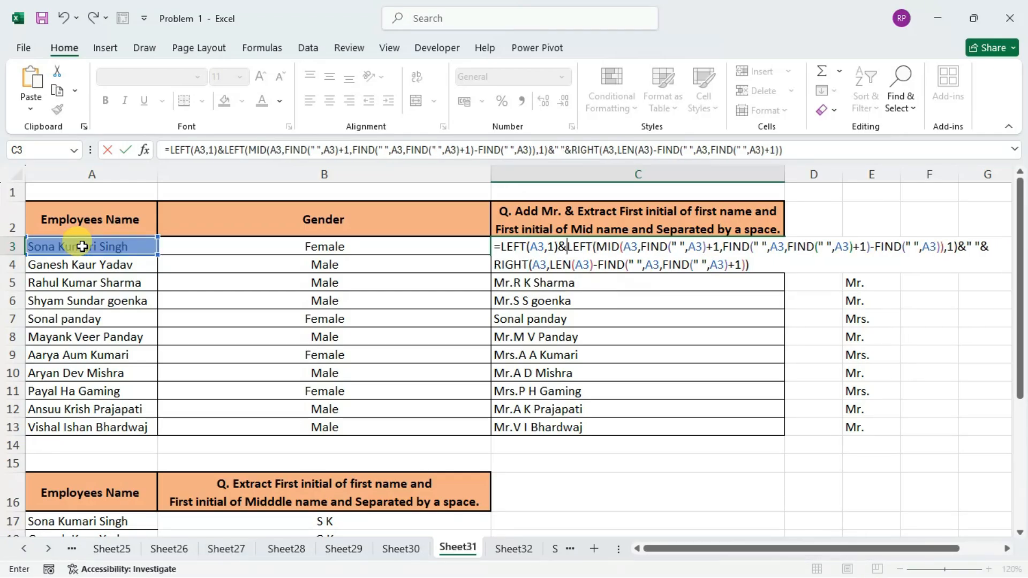
type("\" \"")
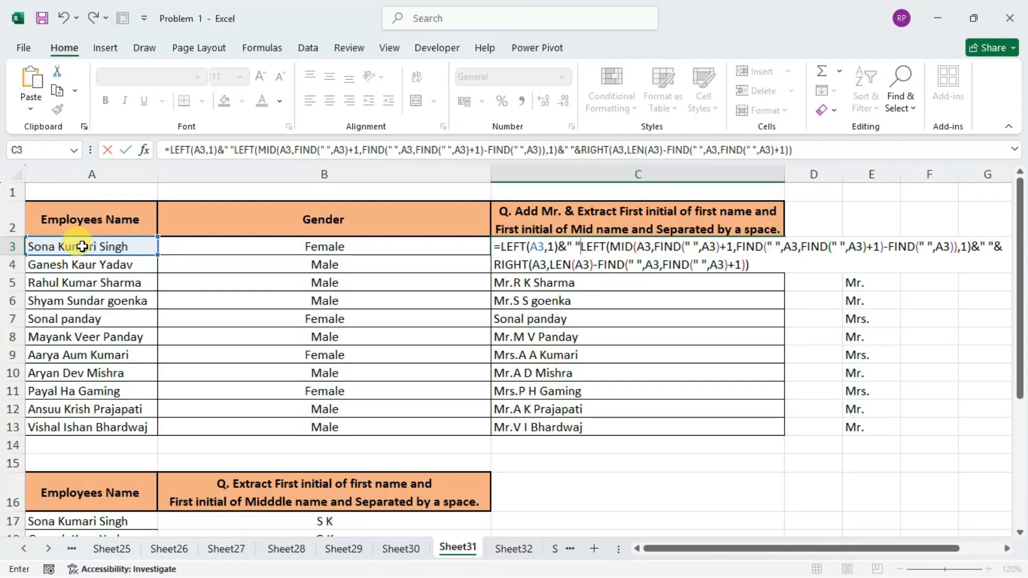
type("&")
Join LEFT(A3,1) to the middle-initial part with a " " separator and enter the C3 formula.
key("Return")
key("Up")
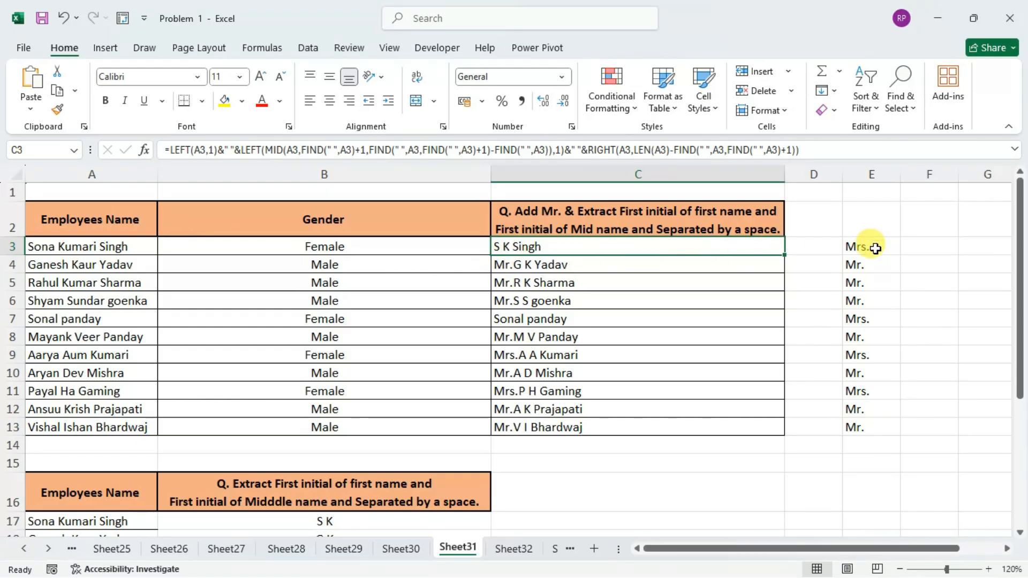
Prepend the title reference E3 and a " " separator to the C3 formula, joined with &, and enter it.
double_click(669, 247)
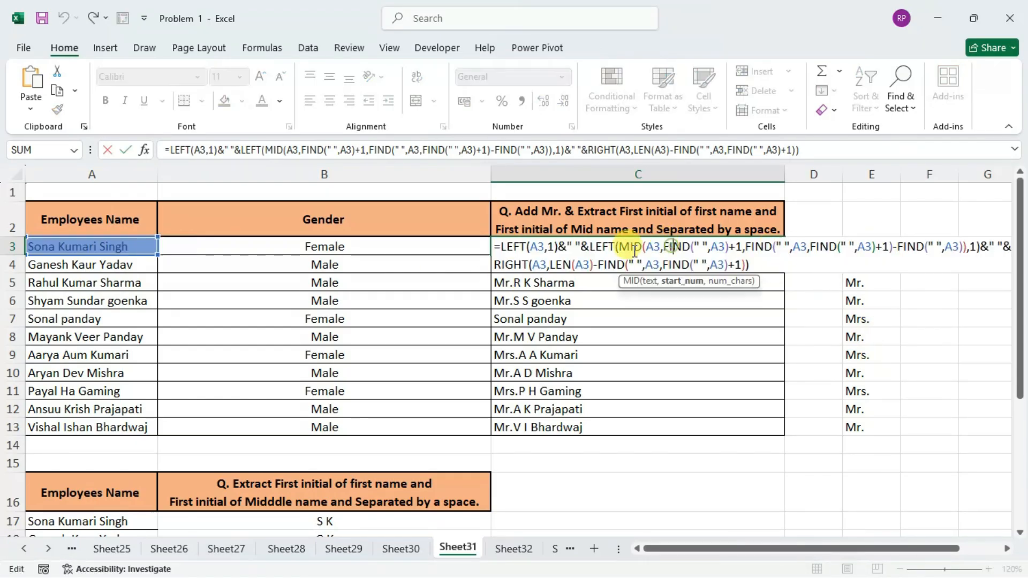
left_click(500, 248)
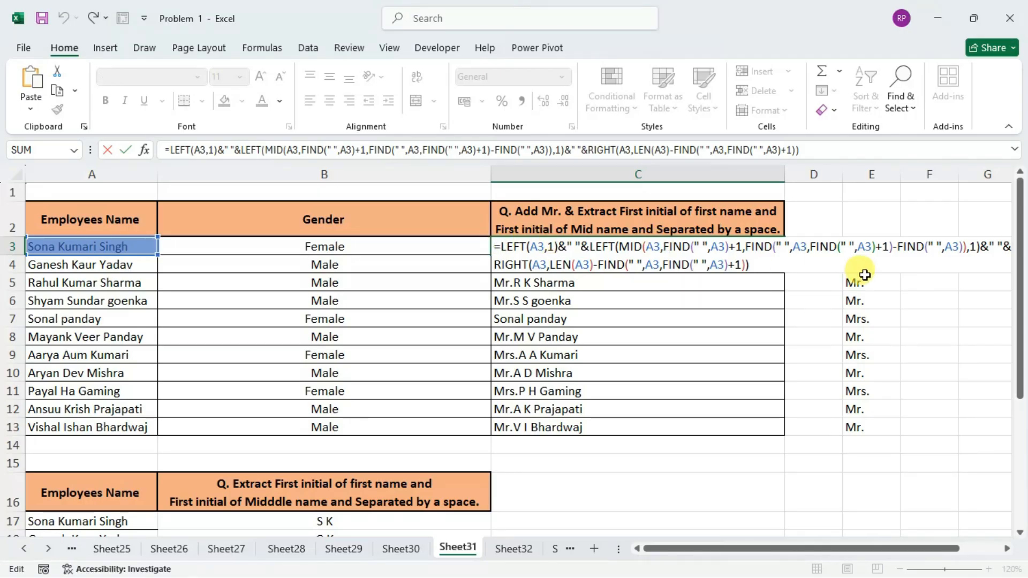
left_click(879, 225)
key("Down")
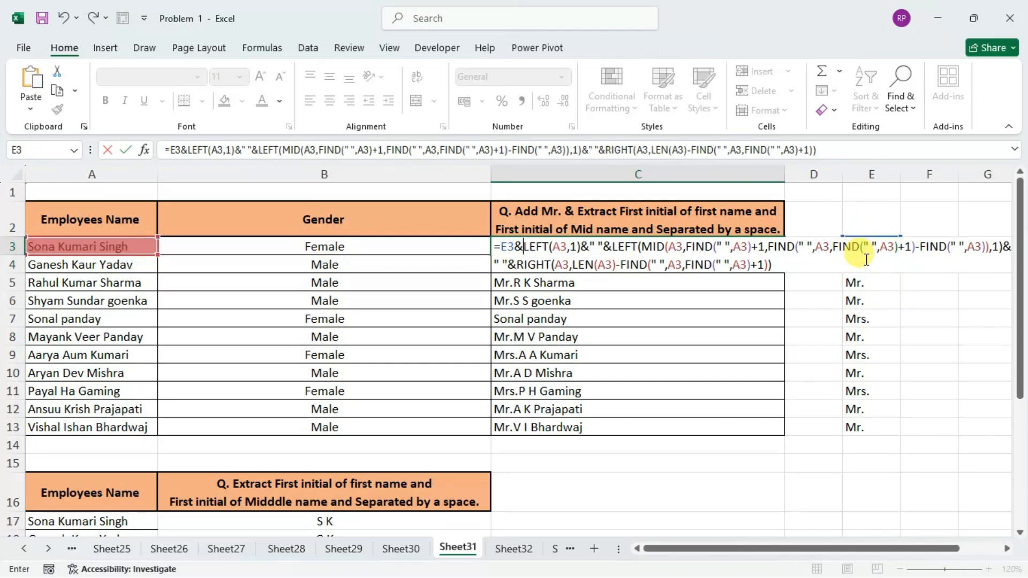
type("&\" ")
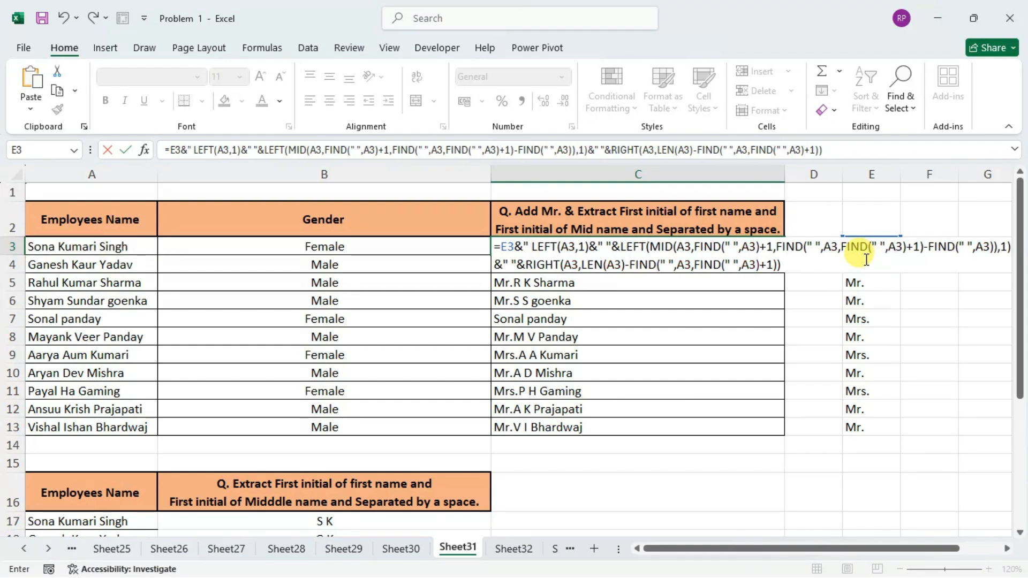
type("\"&")
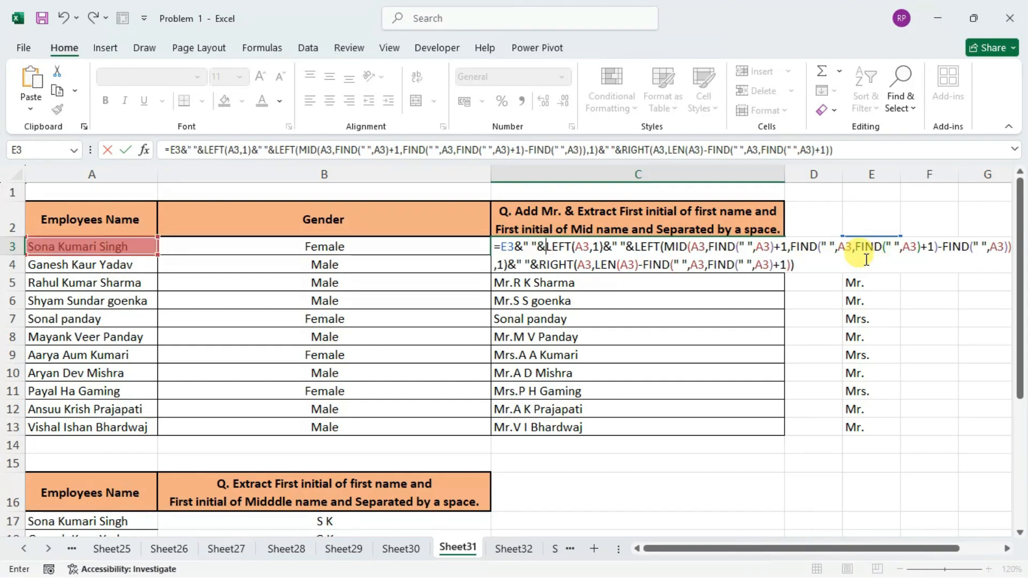
key("Return")
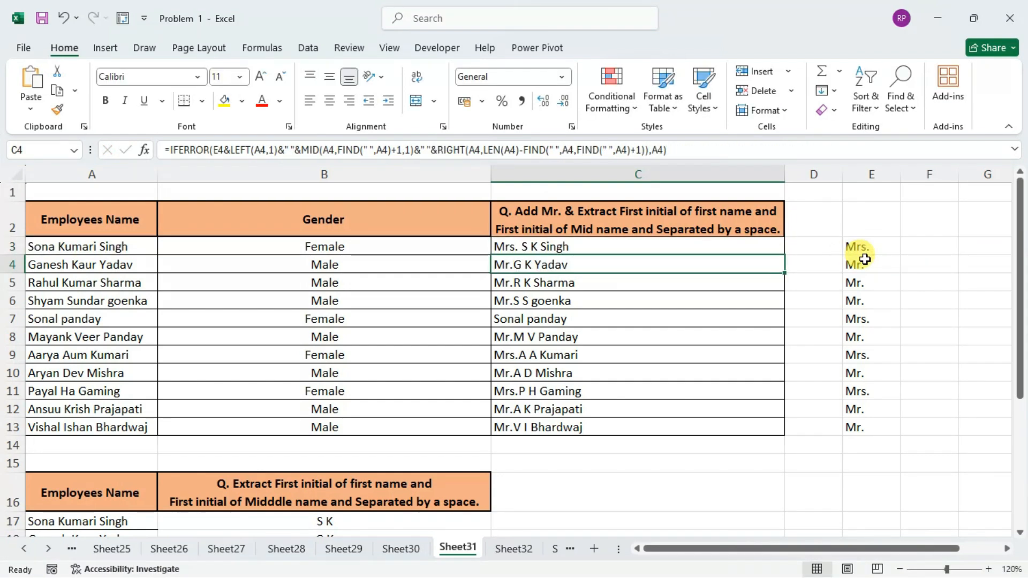
Remove the " " separator after E3 so C3 starts with E3&LEFT(A3,1), and fill the formula down to C13.
left_click(694, 241)
double_click(592, 244)
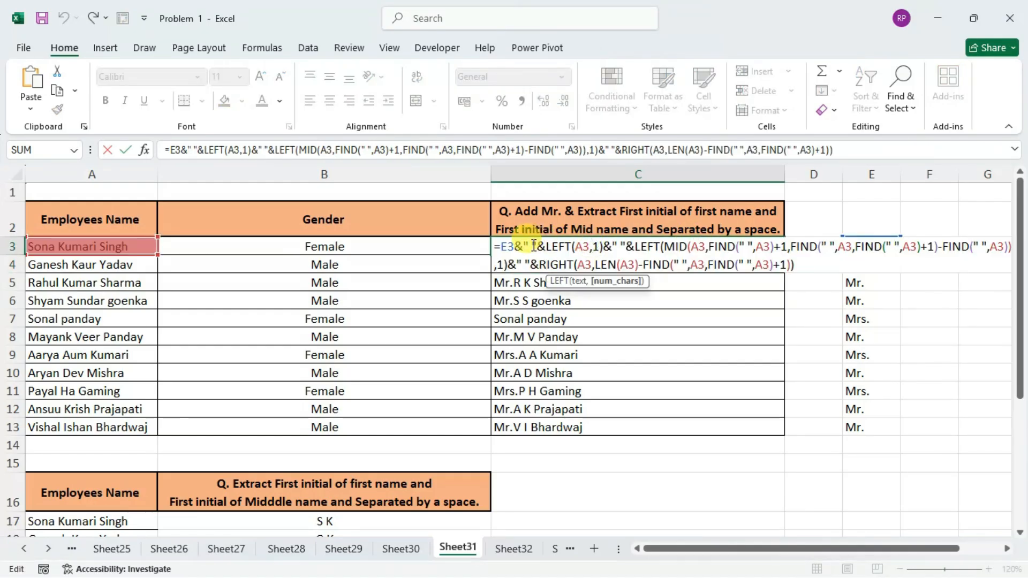
key("Return")
left_click(568, 241)
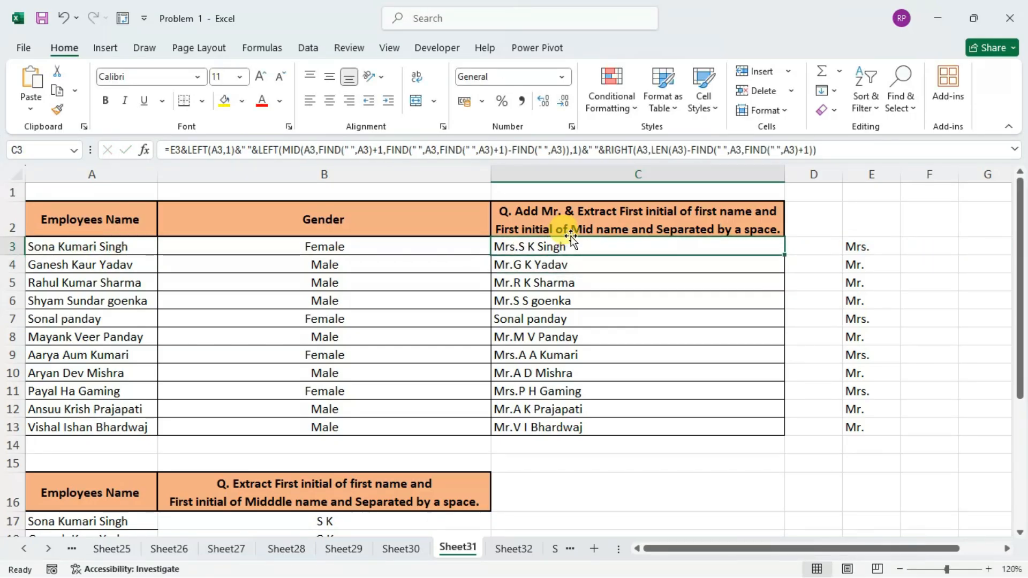
double_click(785, 256)
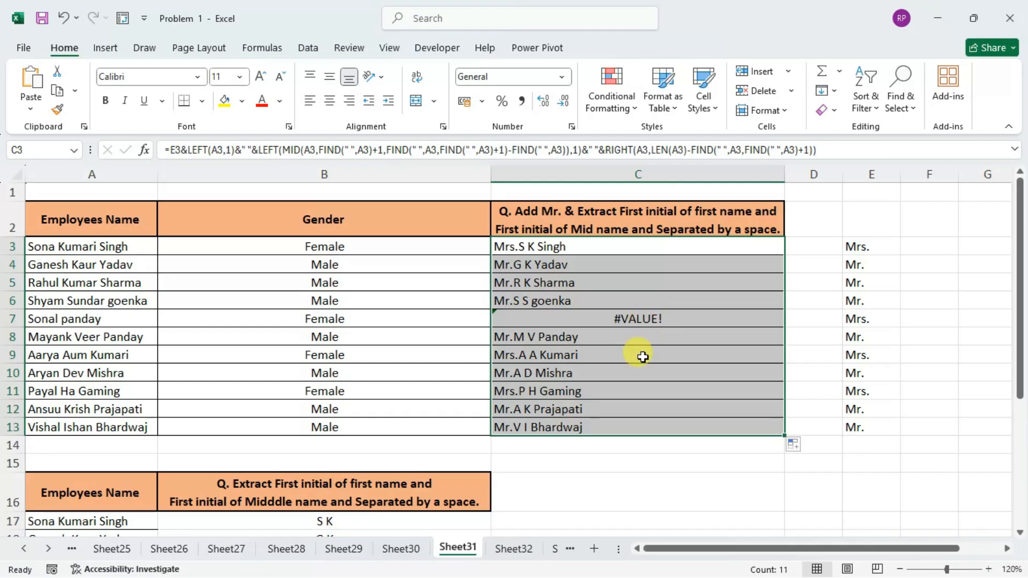
Wrap the C3 formula in IFERROR with A3 as the value if error, and fill it down to C13.
double_click(621, 250)
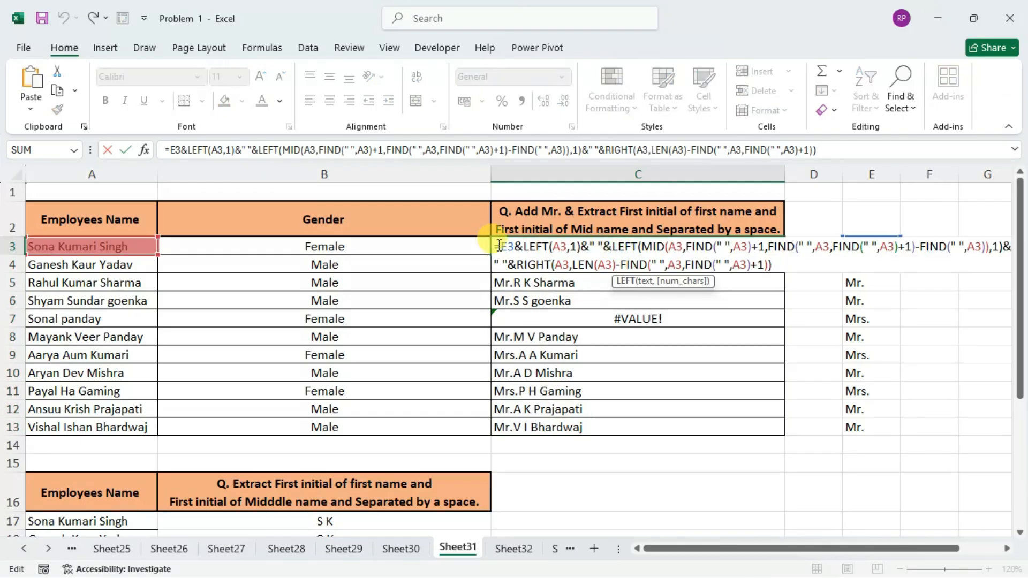
type("IFERROR(")
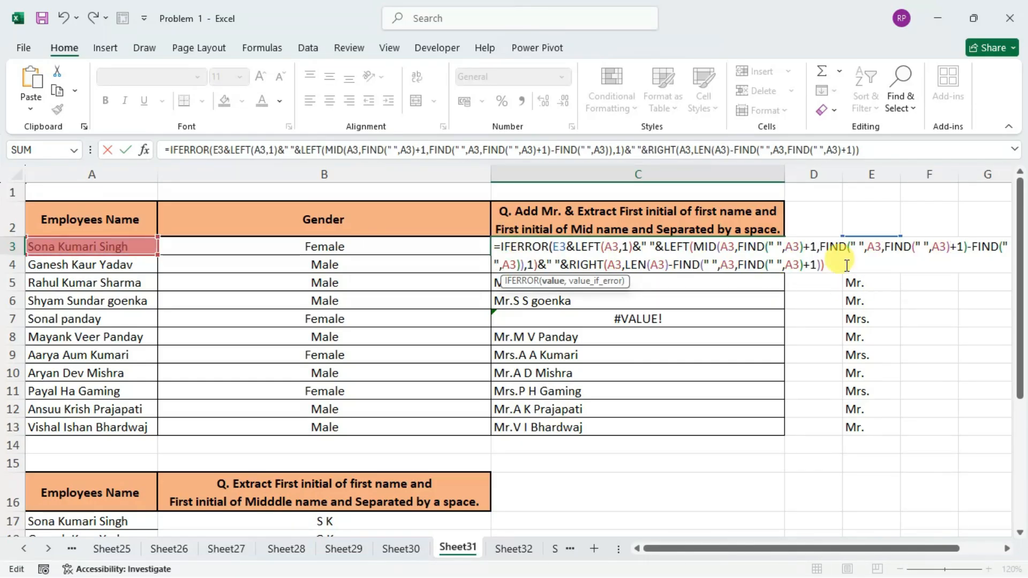
left_click(847, 266)
type(",")
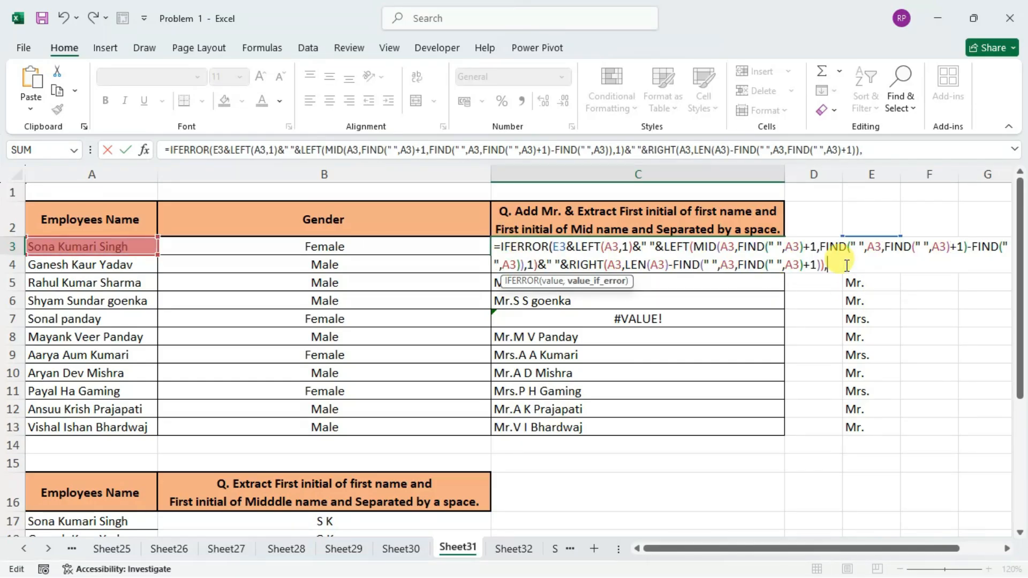
left_click(48, 247)
key("Return")
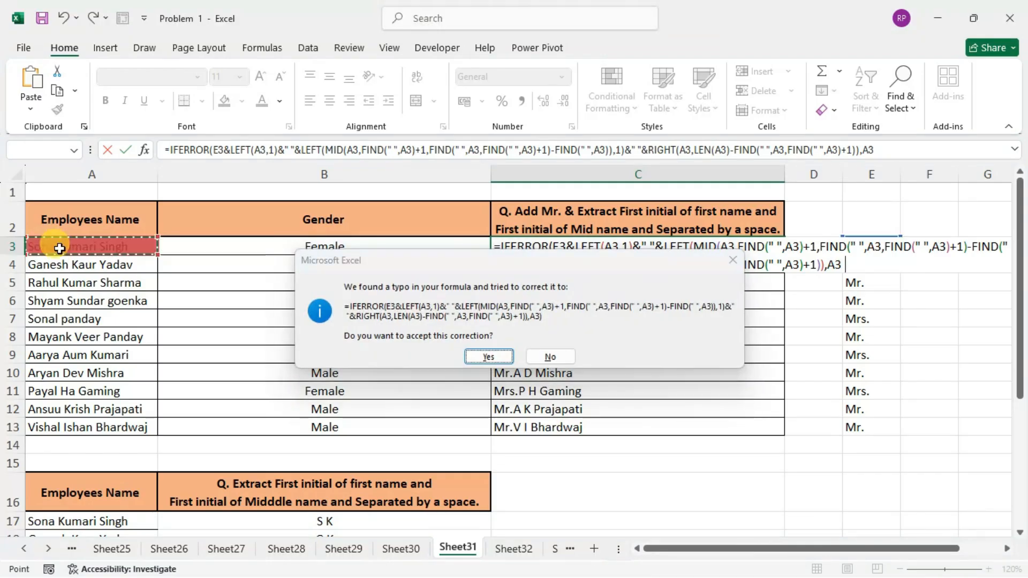
key("Return")
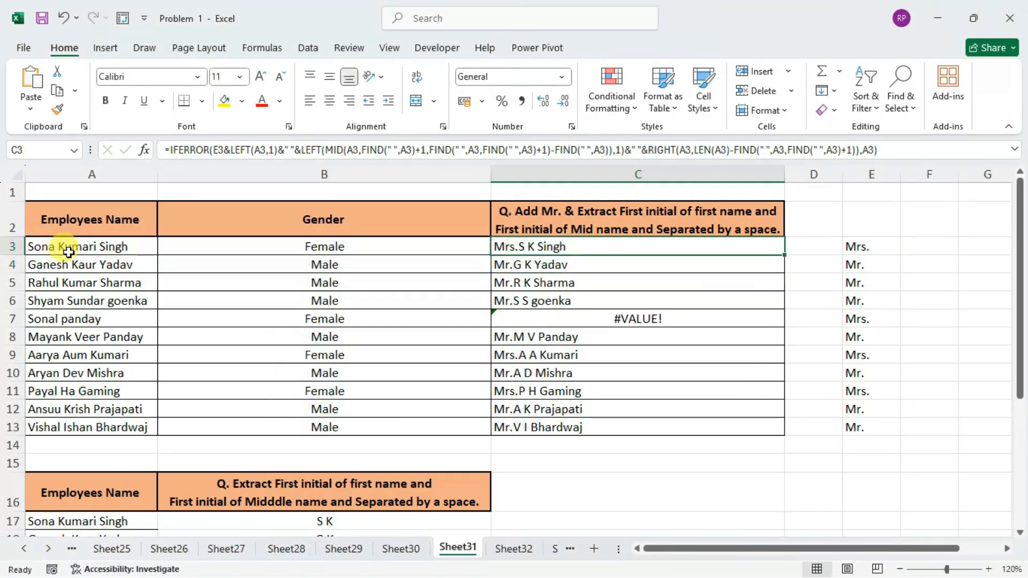
double_click(785, 256)
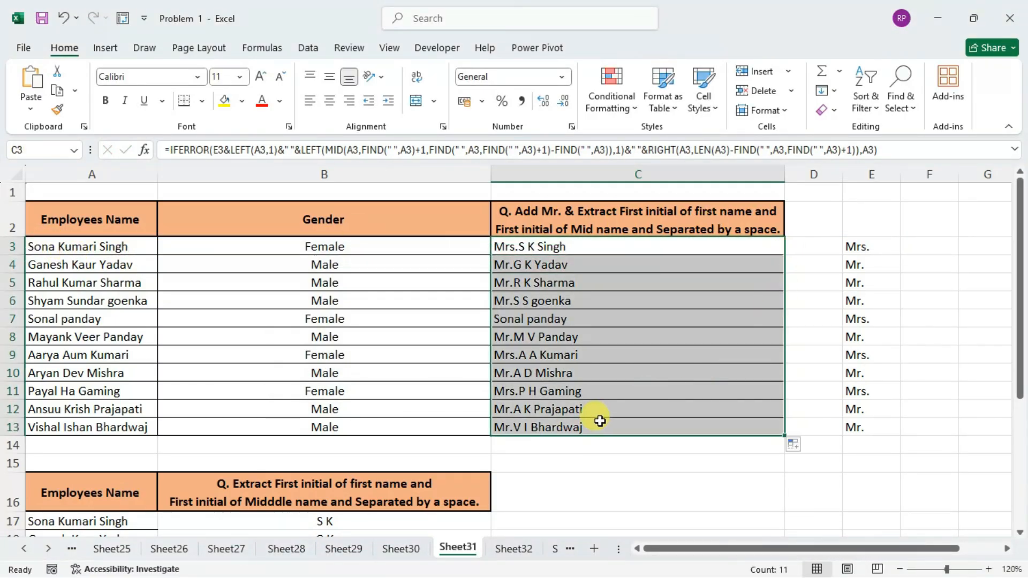
scroll(563, 384, "down", 4)
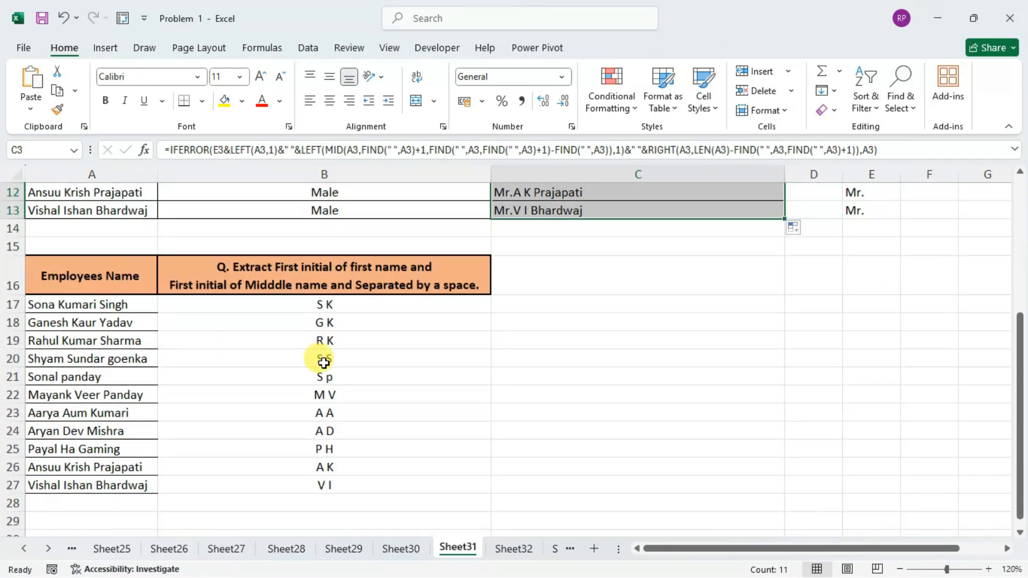
left_click(528, 312)
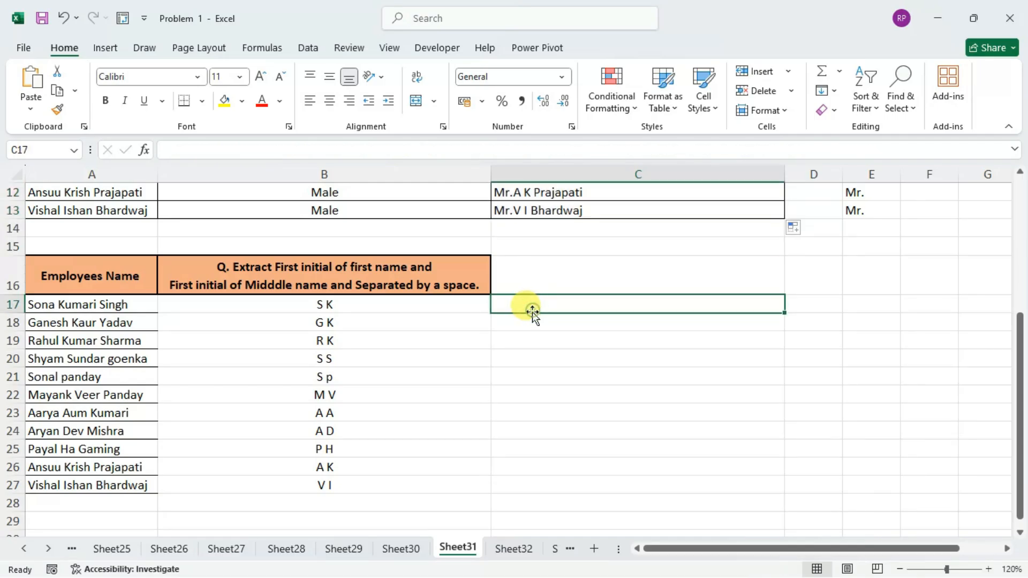
scroll(597, 347, "up", 4)
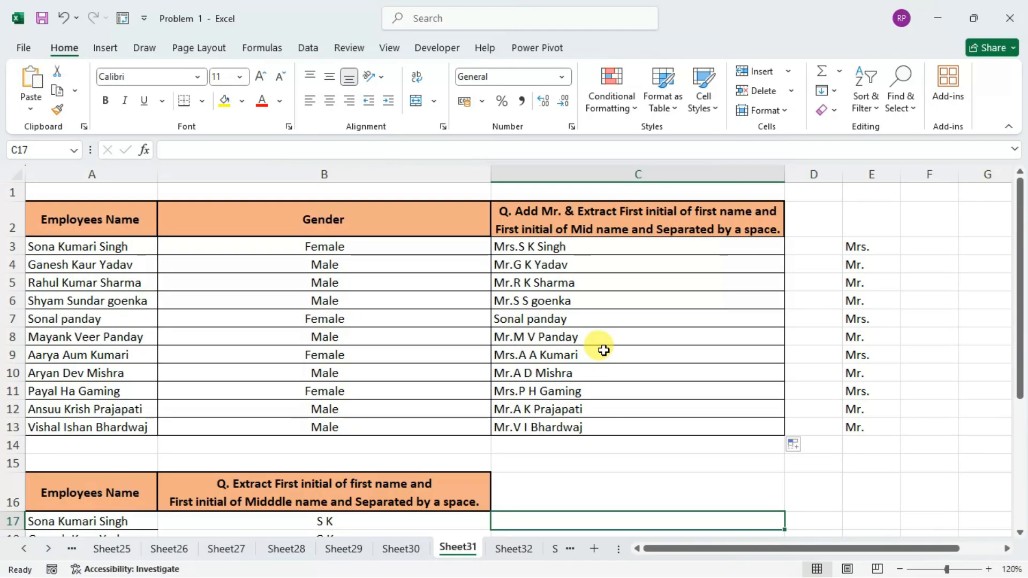